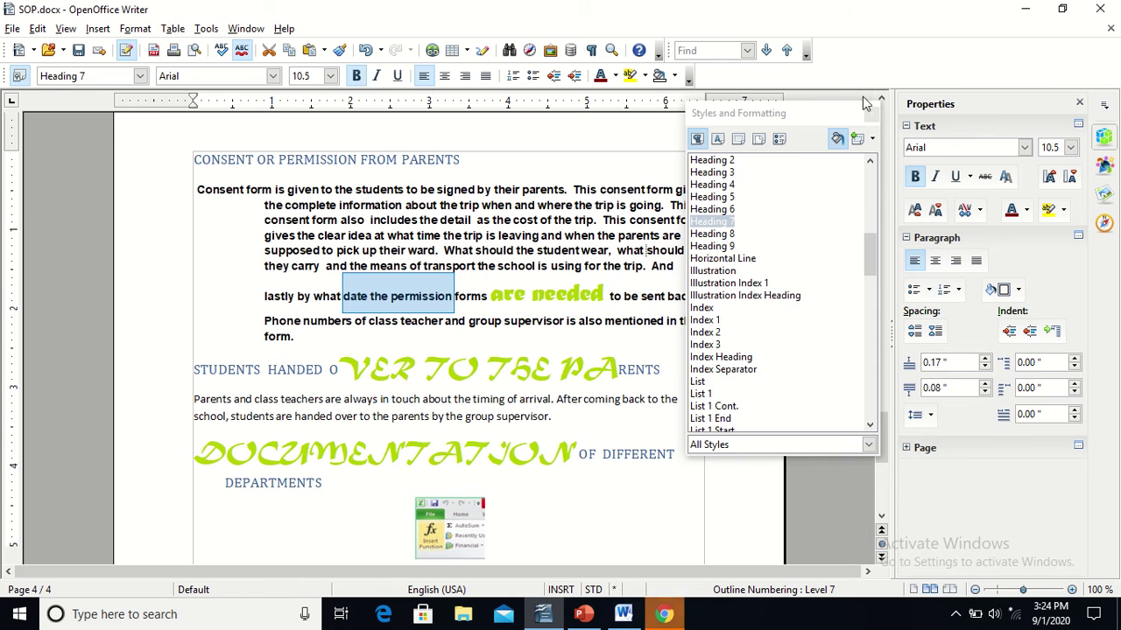
Close the Styles and Formatting window and undo the latest style changes to the consent form paragraph.
left_click(871, 114)
key("ctrl+z")
key("ctrl+z")
key("ctrl+z")
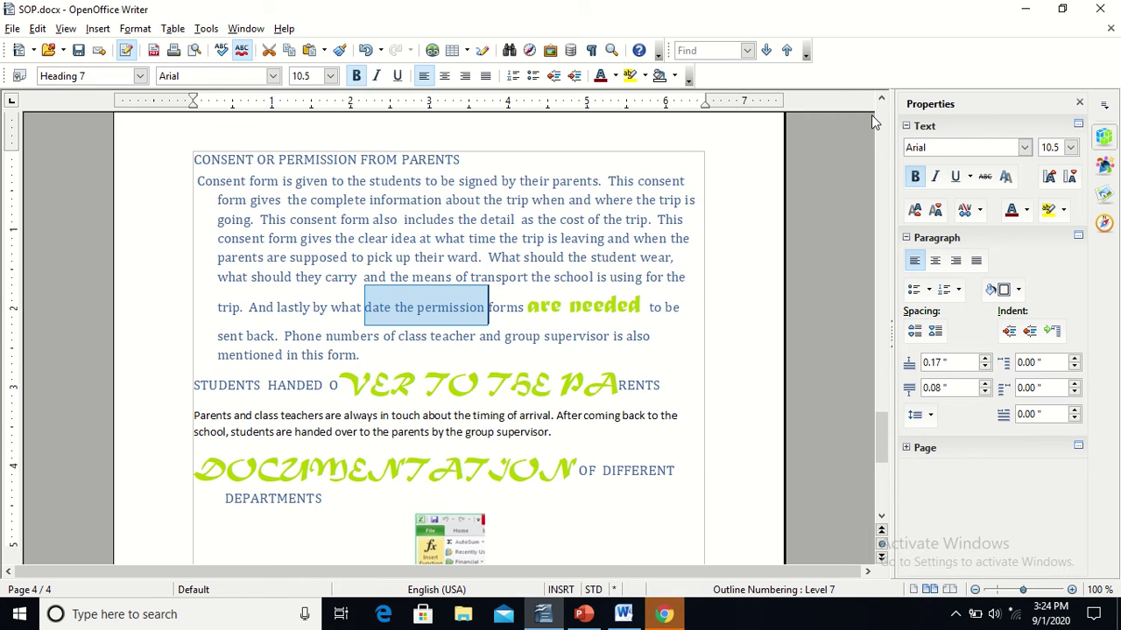
Switch to Document1 in Microsoft Word and undo its custom styling, inserted picture, and the text effect and numbering on the consent heading.
left_click(1028, 9)
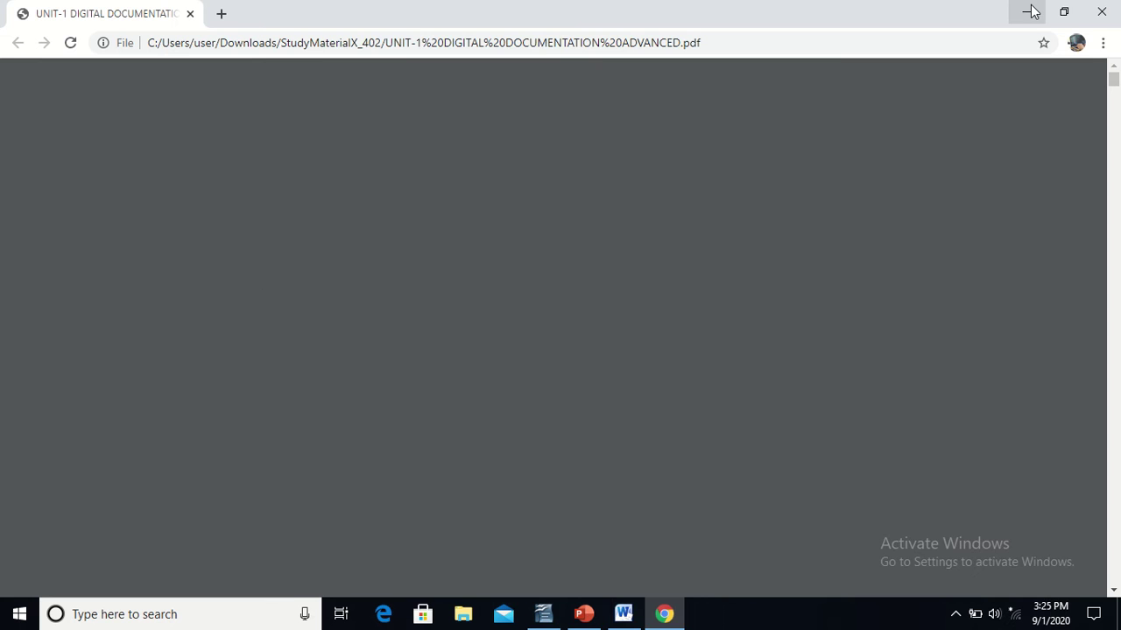
left_click(1032, 11)
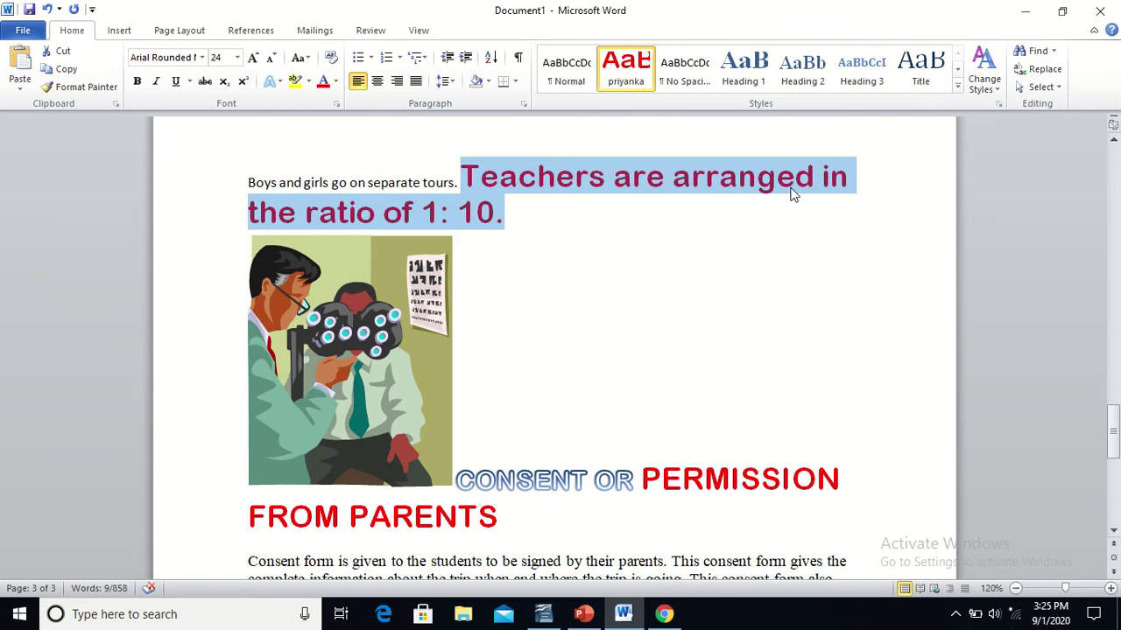
key("ctrl+z")
key("ctrl+z")
key("ctrl+z")
key("ctrl+z")
key("ctrl+z")
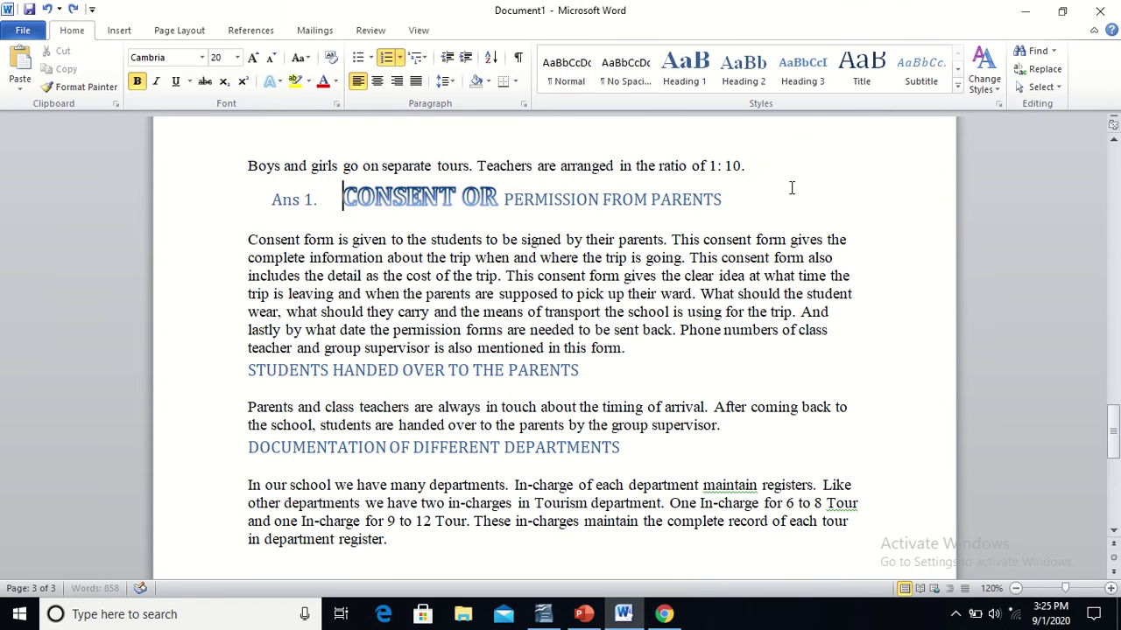
key("ctrl+z")
key("ctrl+y")
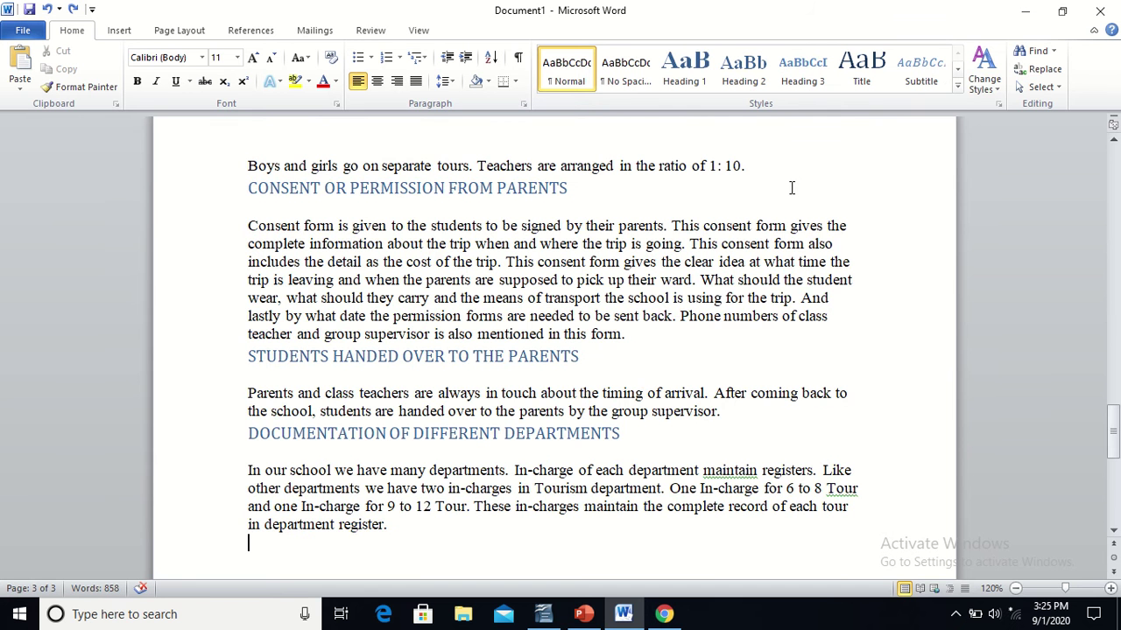
Look back through the Word document from its last line up to the end of page 1.
key("Up")
key("Up")
key("Up")
key("Up")
key("Up")
key("Up")
key("Up")
key("Up")
key("Up")
key("Up")
key("Up")
key("Up")
key("Up")
key("Up")
key("Up")
key("Up")
key("Up")
key("Up")
key("Up")
key("Up")
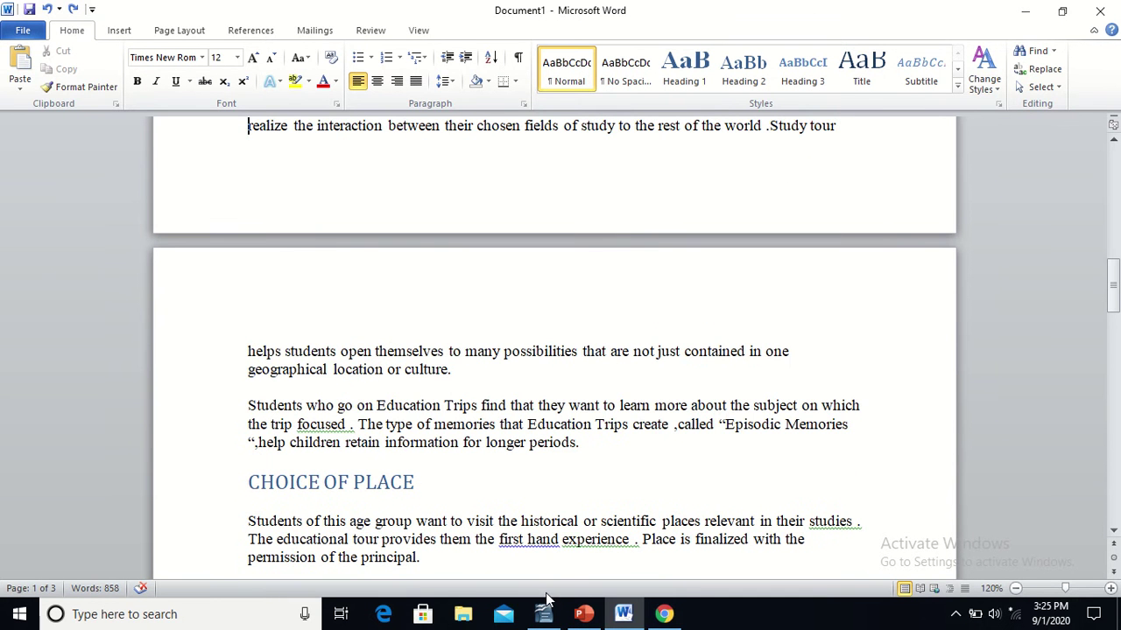
Switch to the UNIT-1 Digital Documentation PDF in Chrome and find the section "2. INSERT AND USE IMAGES".
left_click(664, 614)
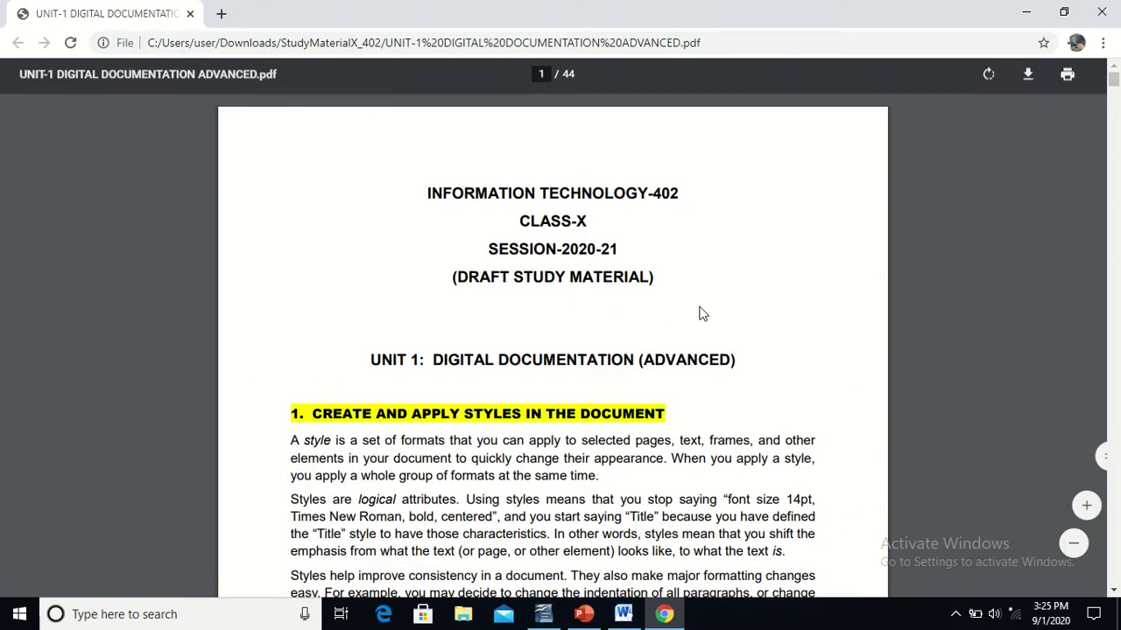
scroll(700, 312, "down", 10)
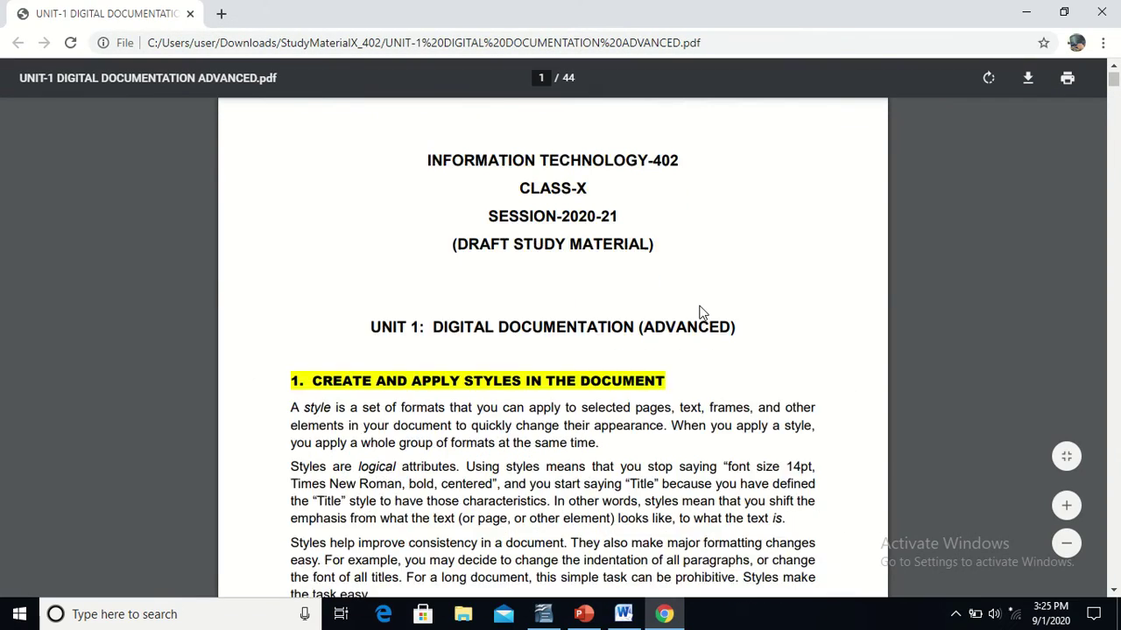
scroll(700, 312, "down", 15)
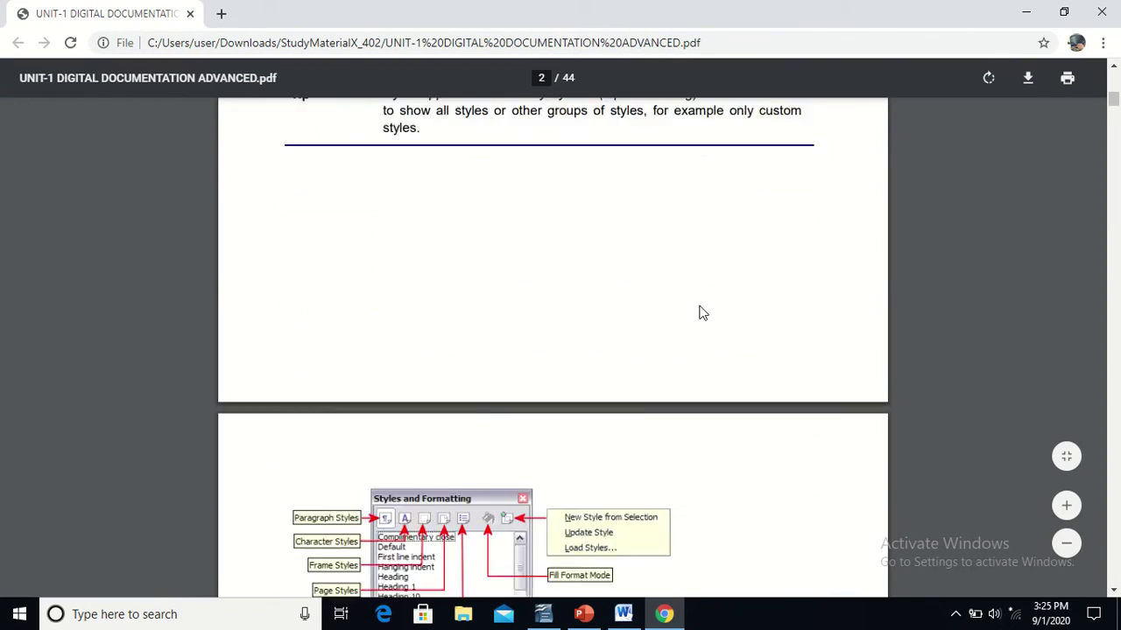
scroll(700, 312, "down", 15)
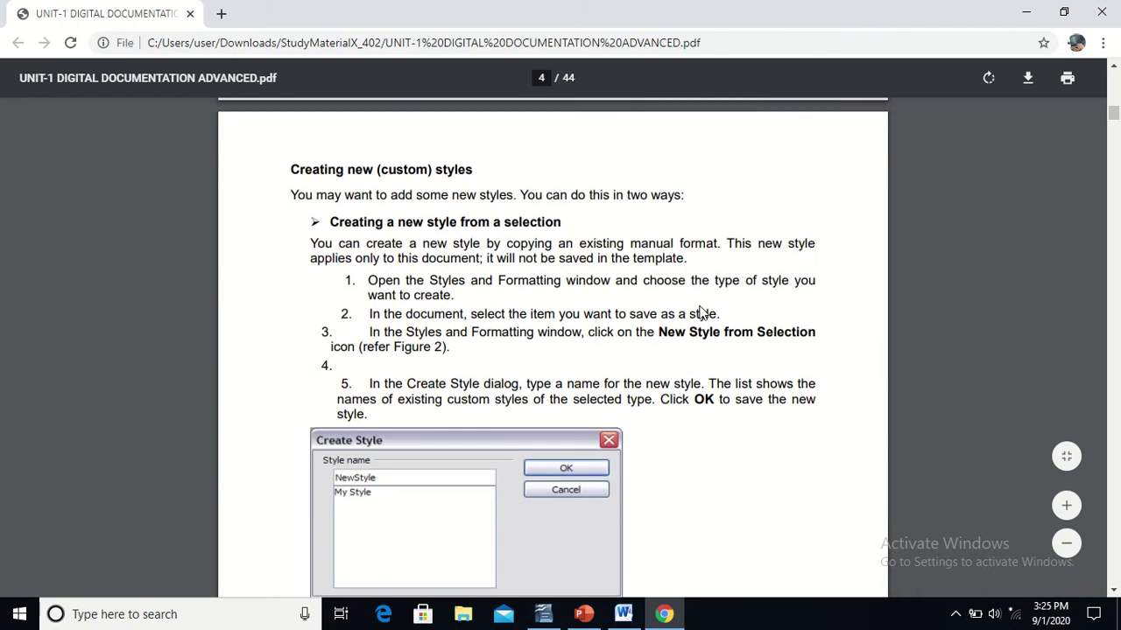
scroll(700, 313, "down", 10)
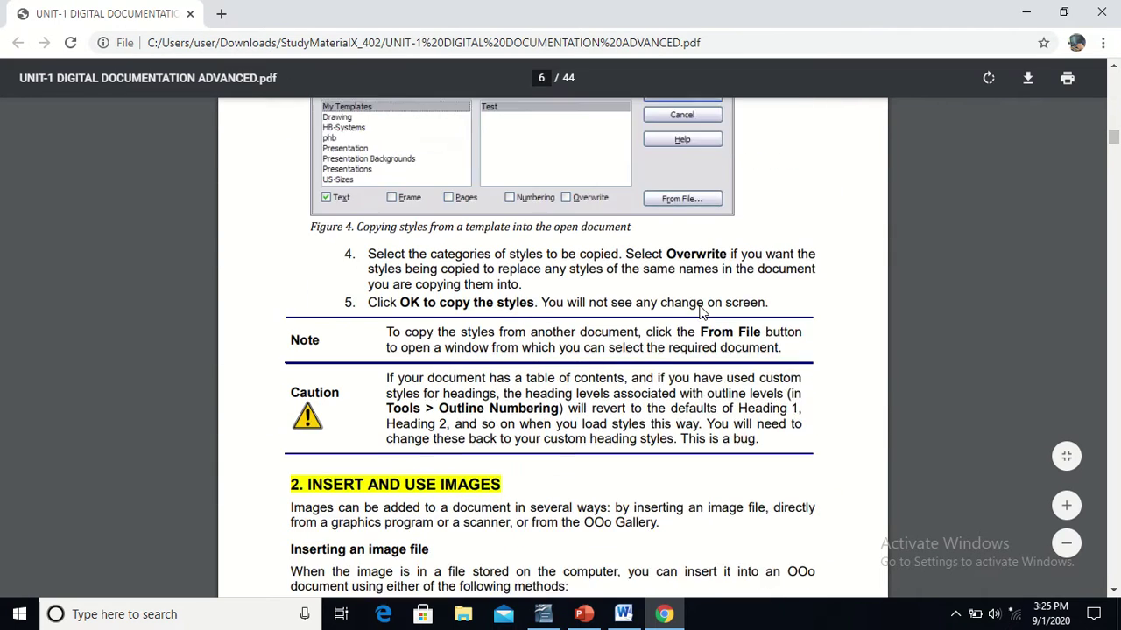
scroll(701, 313, "down", 5)
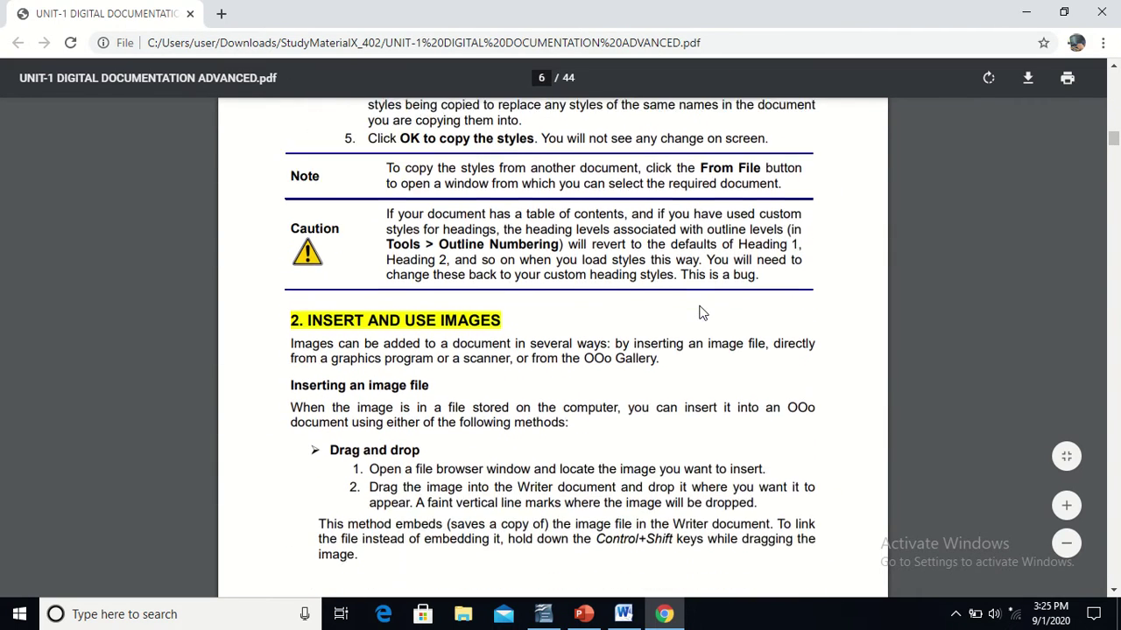
scroll(700, 312, "down", 3)
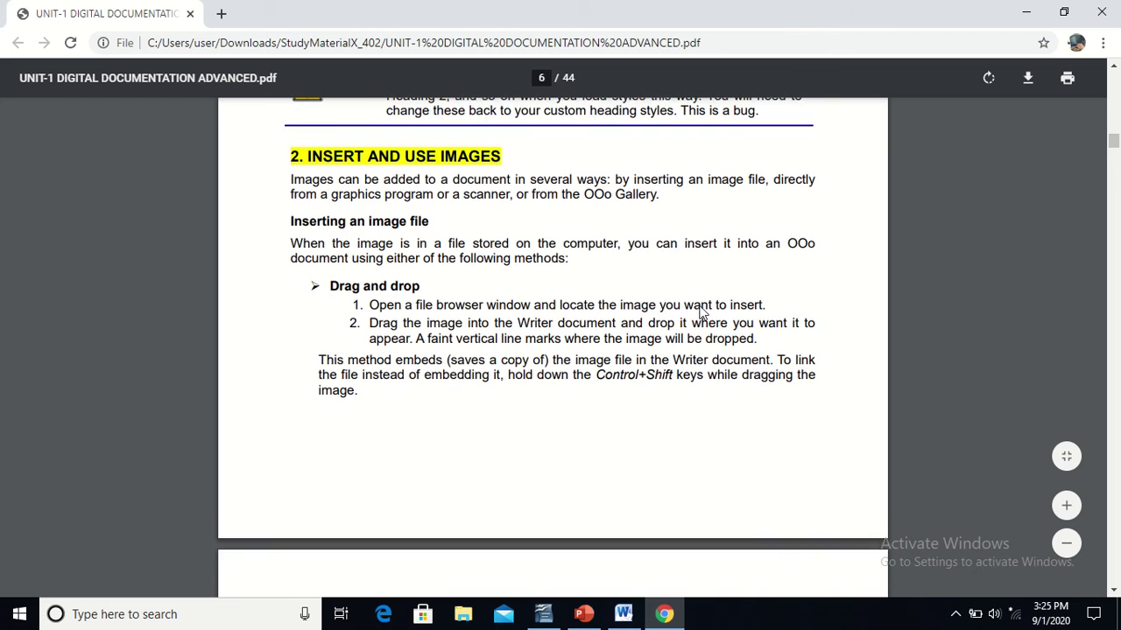
Read the instructions for inserting images by drag and drop, through the Insert Picture dialog and from the clipboard.
scroll(700, 312, "up", 1)
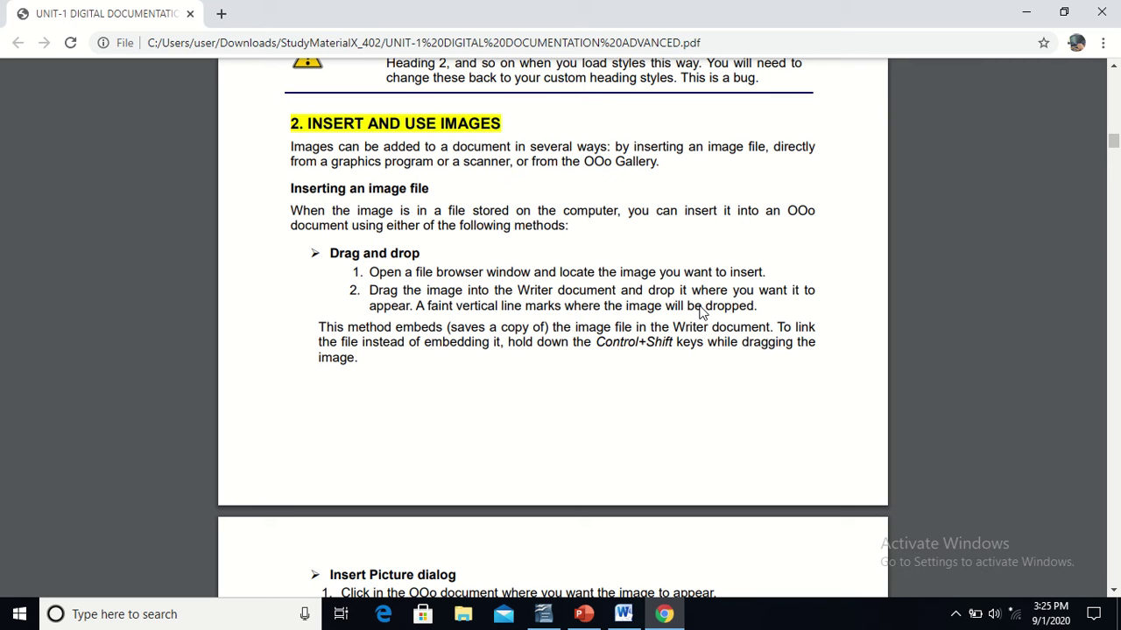
scroll(701, 313, "down", 3)
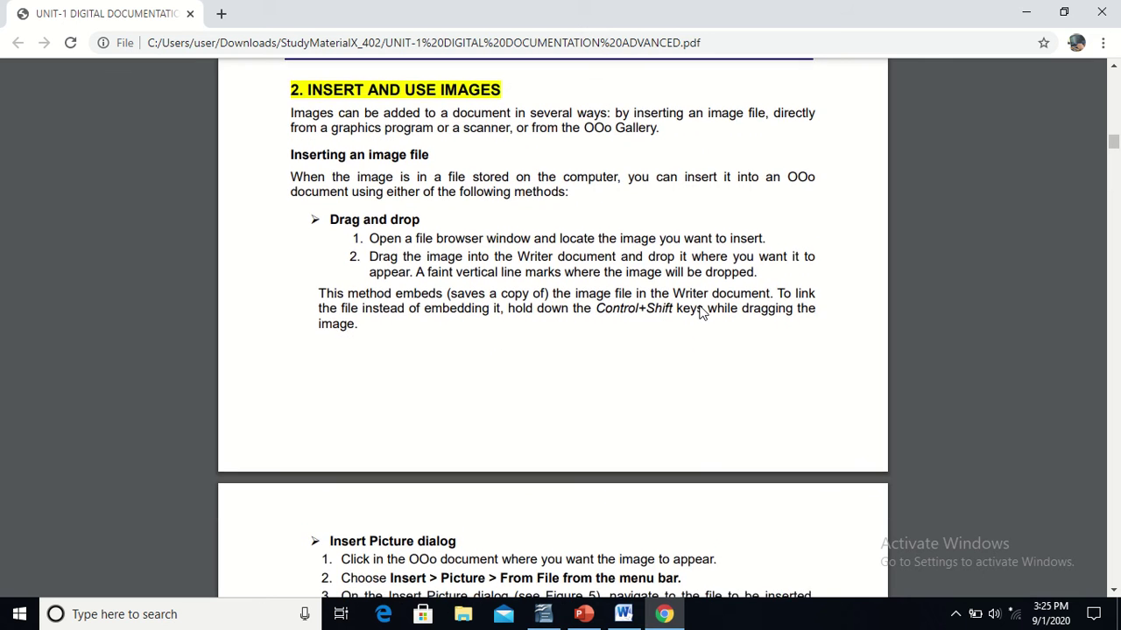
scroll(701, 312, "down", 3)
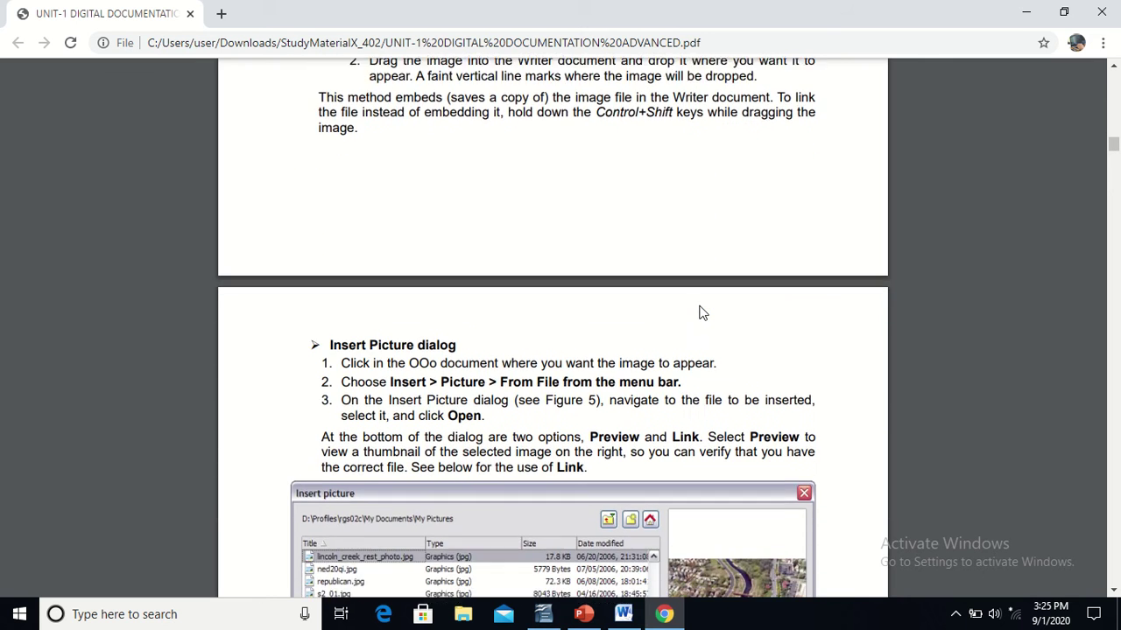
scroll(701, 313, "down", 2)
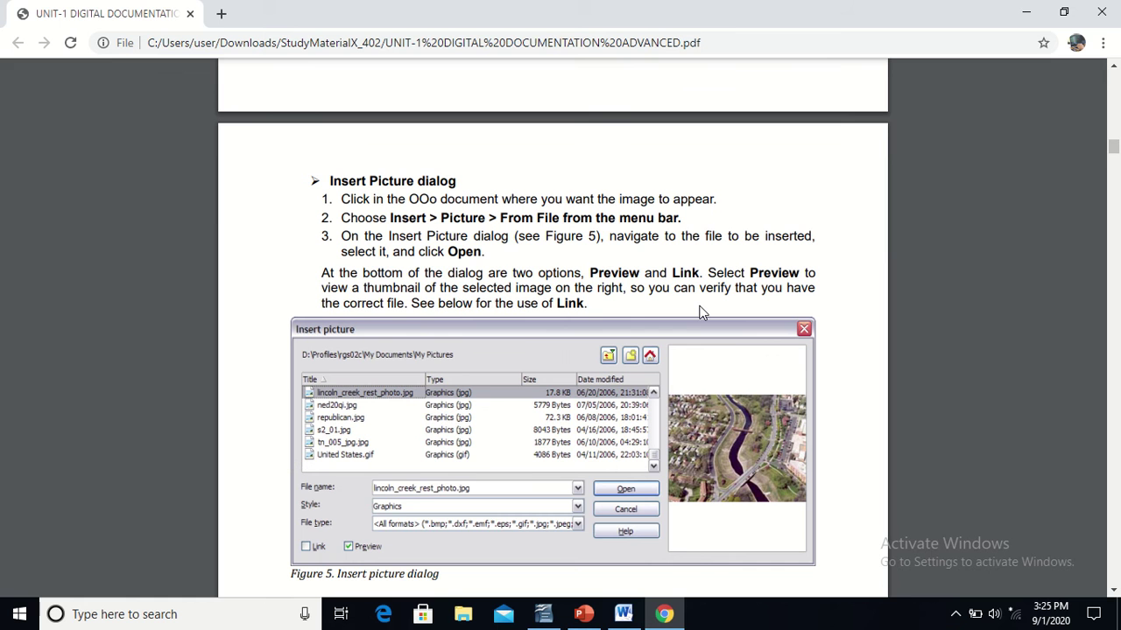
scroll(701, 312, "down", 5)
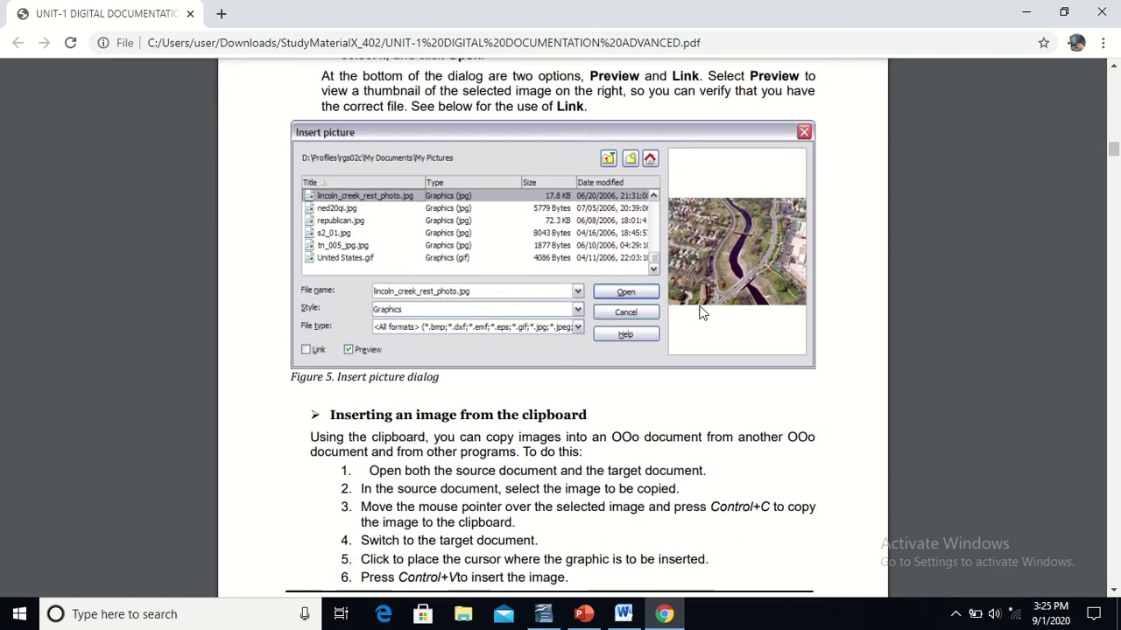
scroll(701, 313, "down", 1)
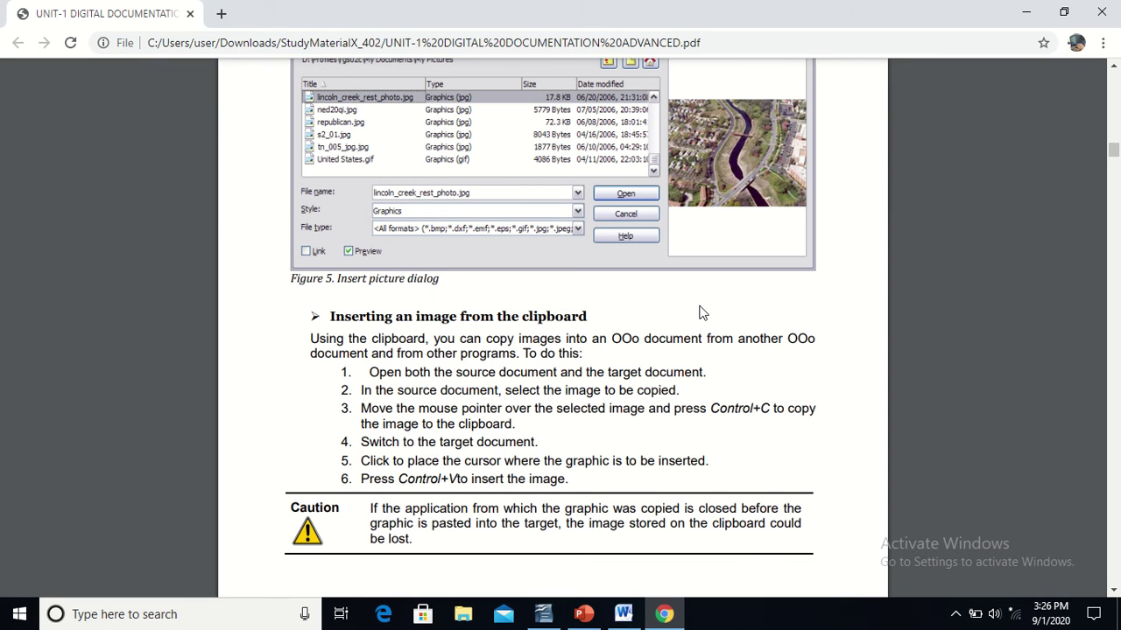
scroll(700, 312, "down", 1)
scroll(701, 312, "down", 3)
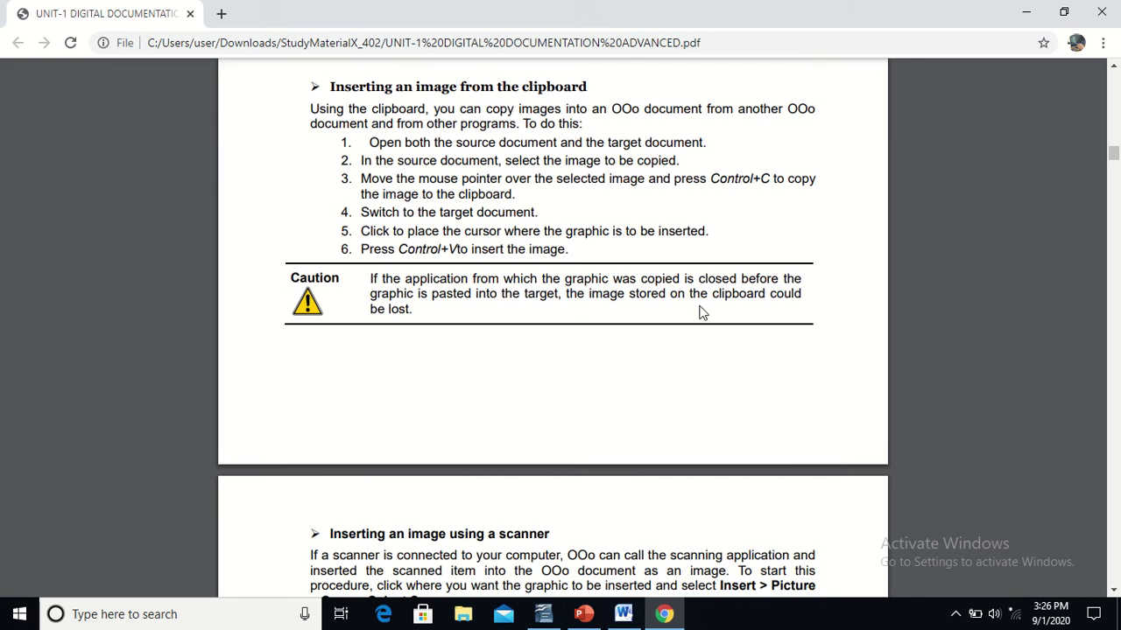
Examine the sections on inserting images using a scanner and from the Gallery, continuing to "Modifying an image".
scroll(701, 313, "down", 4)
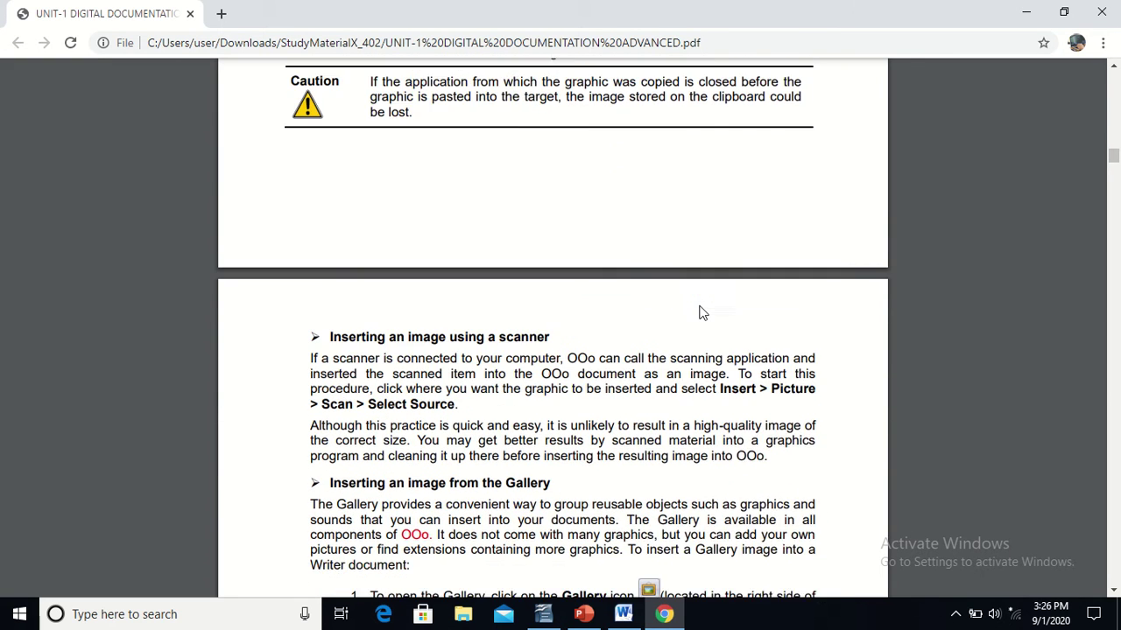
scroll(700, 313, "down", 2)
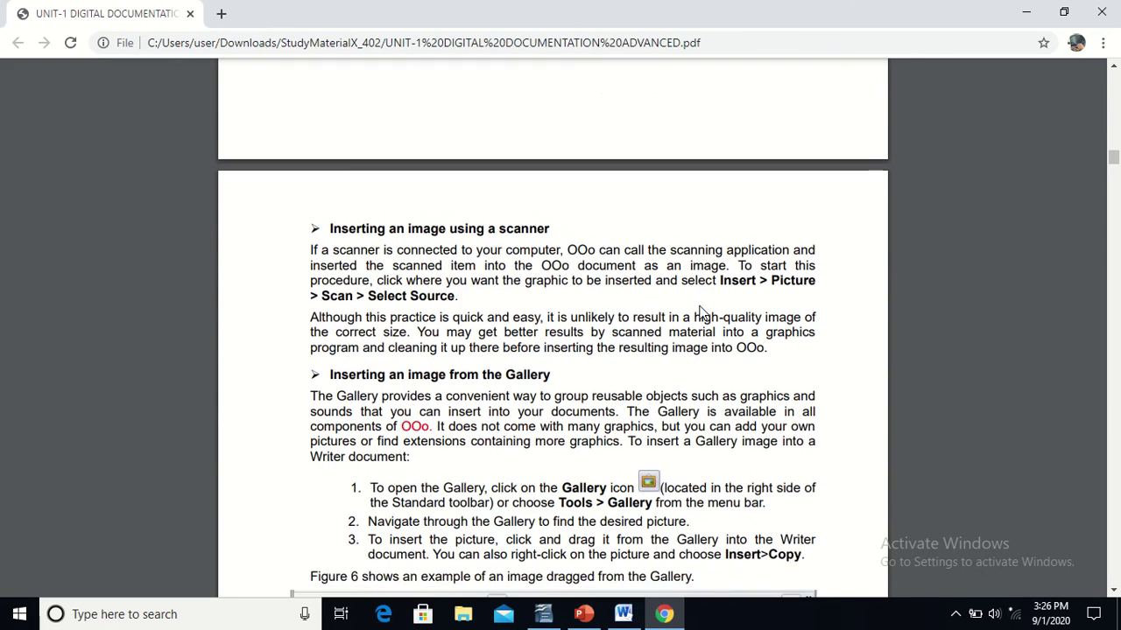
scroll(700, 313, "down", 4)
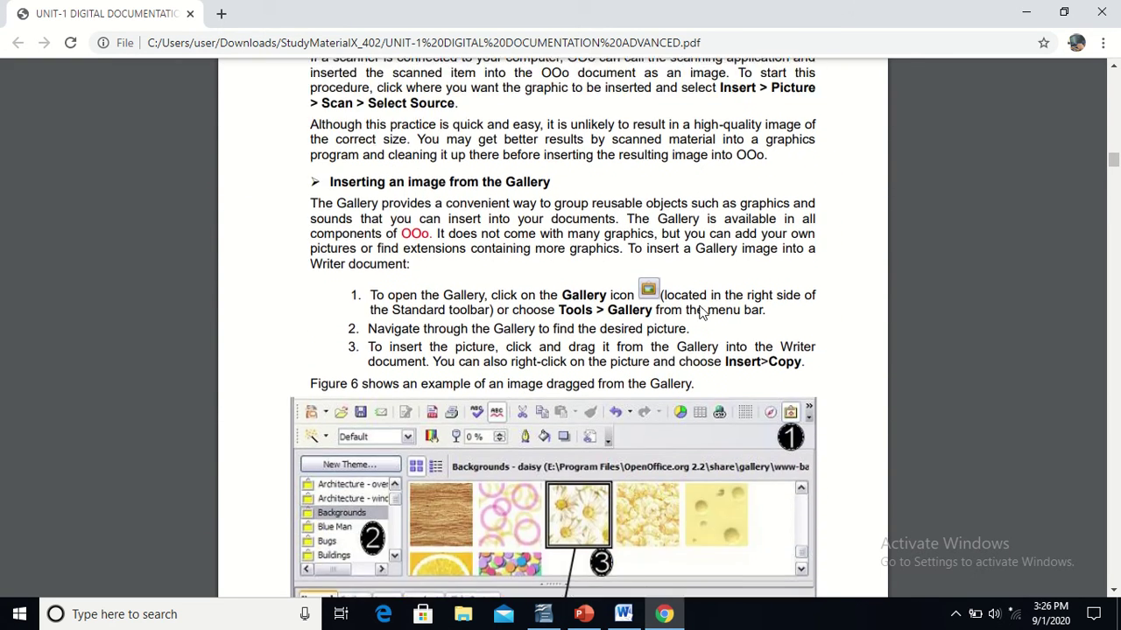
scroll(701, 313, "down", 5)
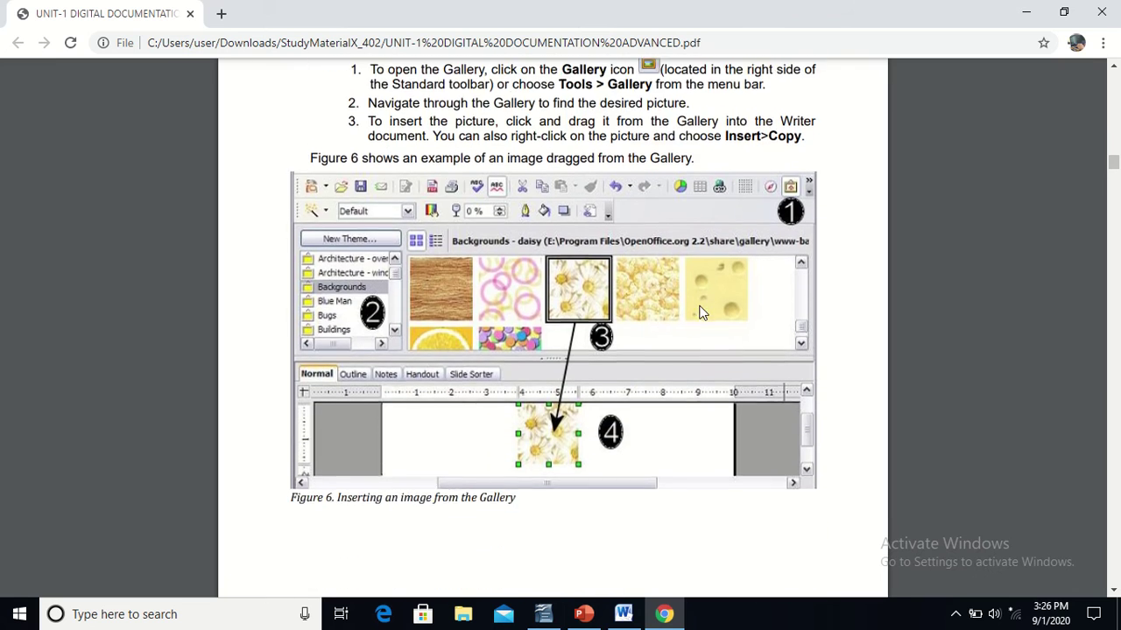
scroll(700, 313, "down", 5)
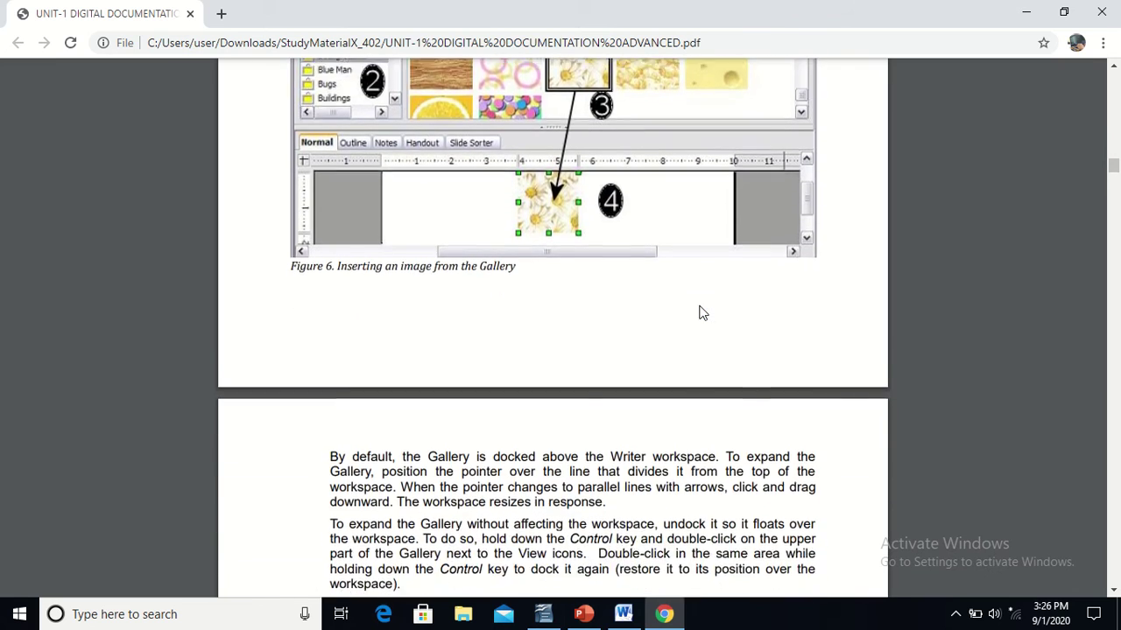
scroll(700, 312, "down", 13)
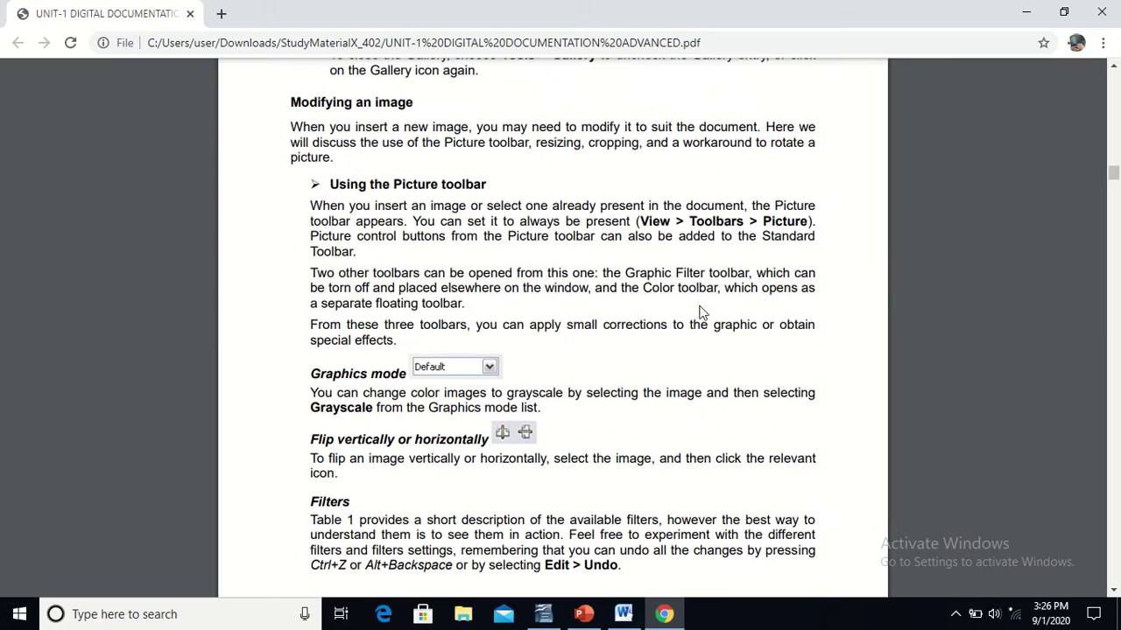
Return to the styles chapter of the PDF at the section "Using Fill Format mode".
scroll(700, 313, "up", 18)
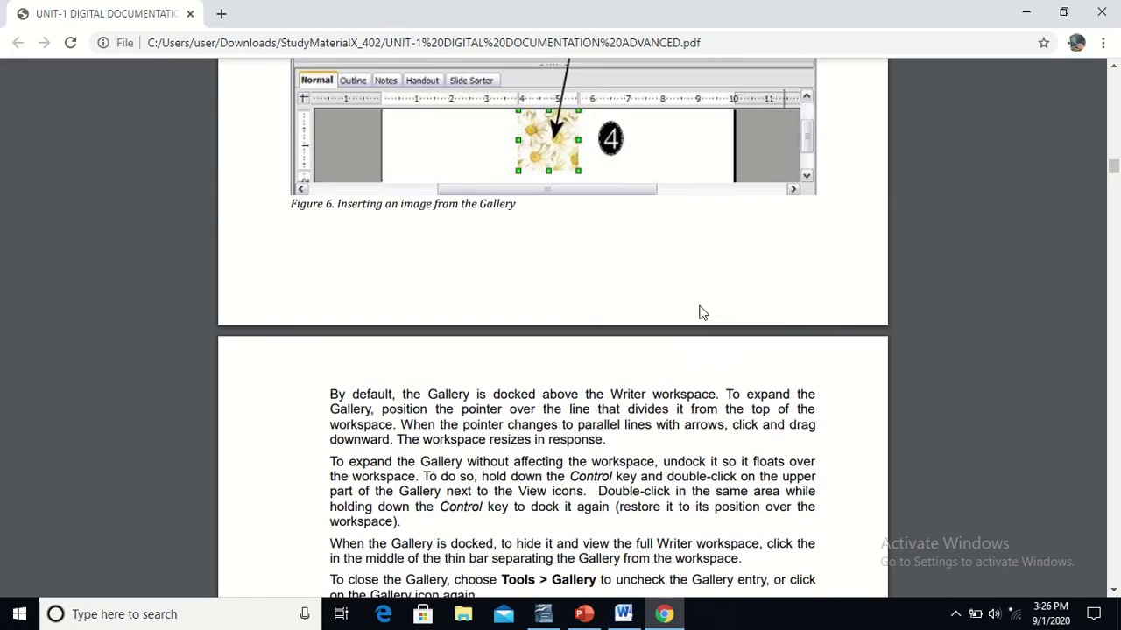
scroll(701, 313, "up", 20)
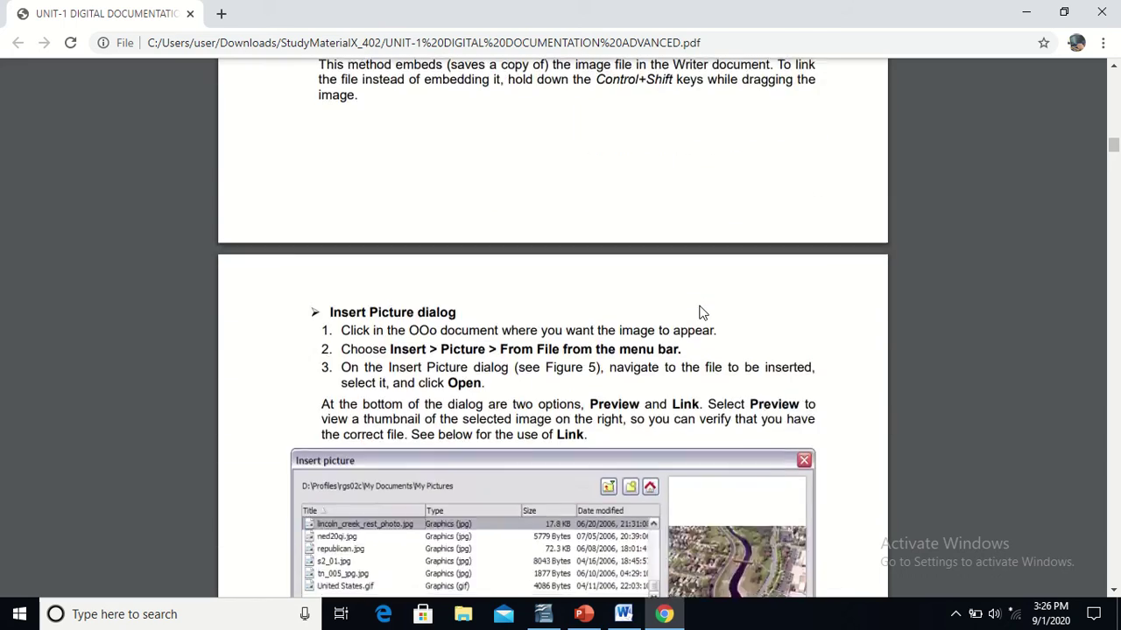
scroll(700, 313, "up", 20)
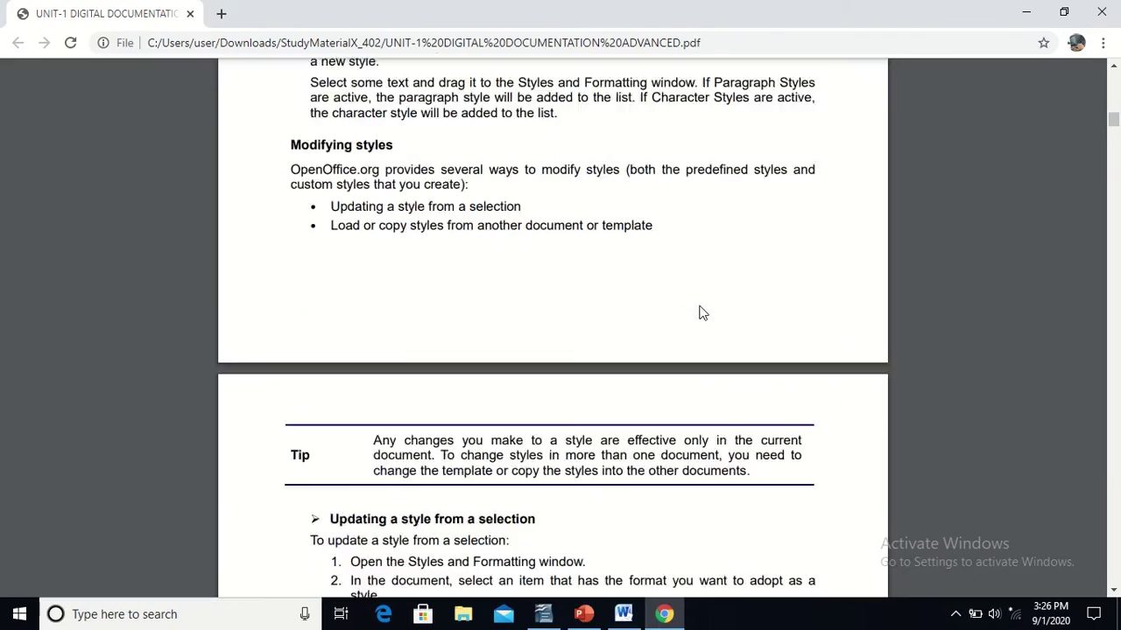
scroll(701, 313, "up", 10)
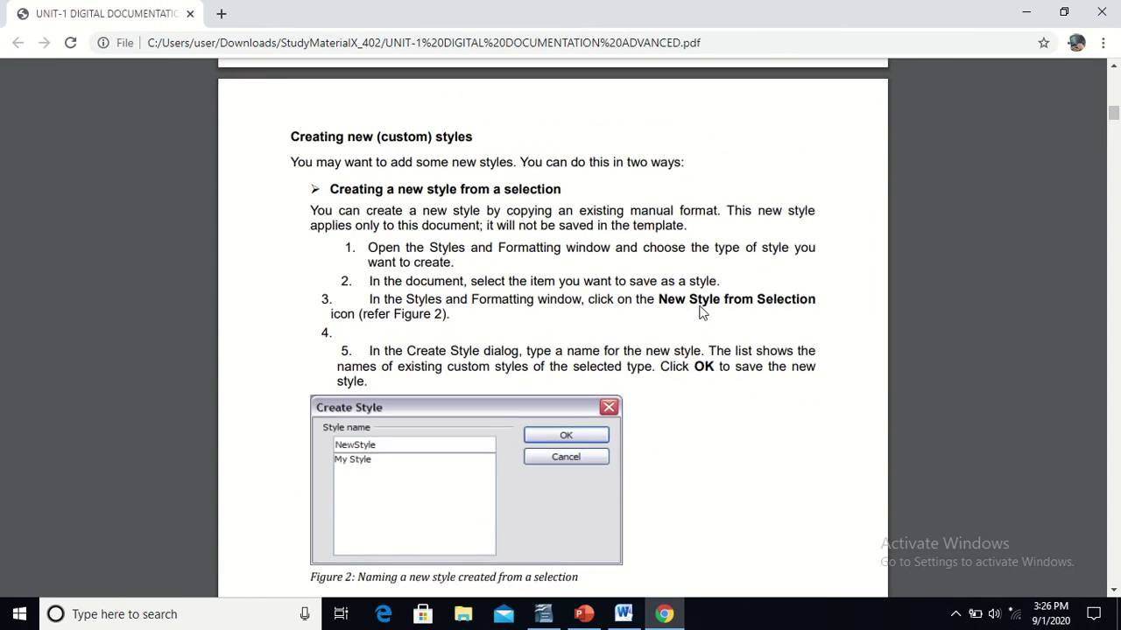
scroll(700, 312, "up", 8)
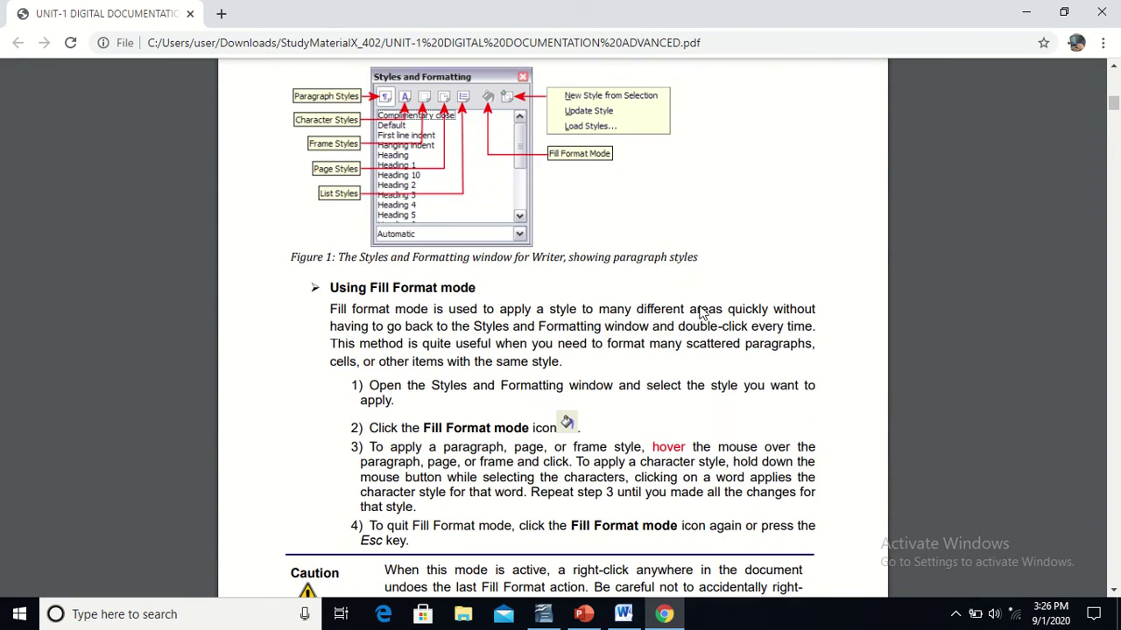
Review the sections on creating, updating and loading styles, ending at the heading "2. INSERT AND USE IMAGES".
scroll(700, 312, "down", 15)
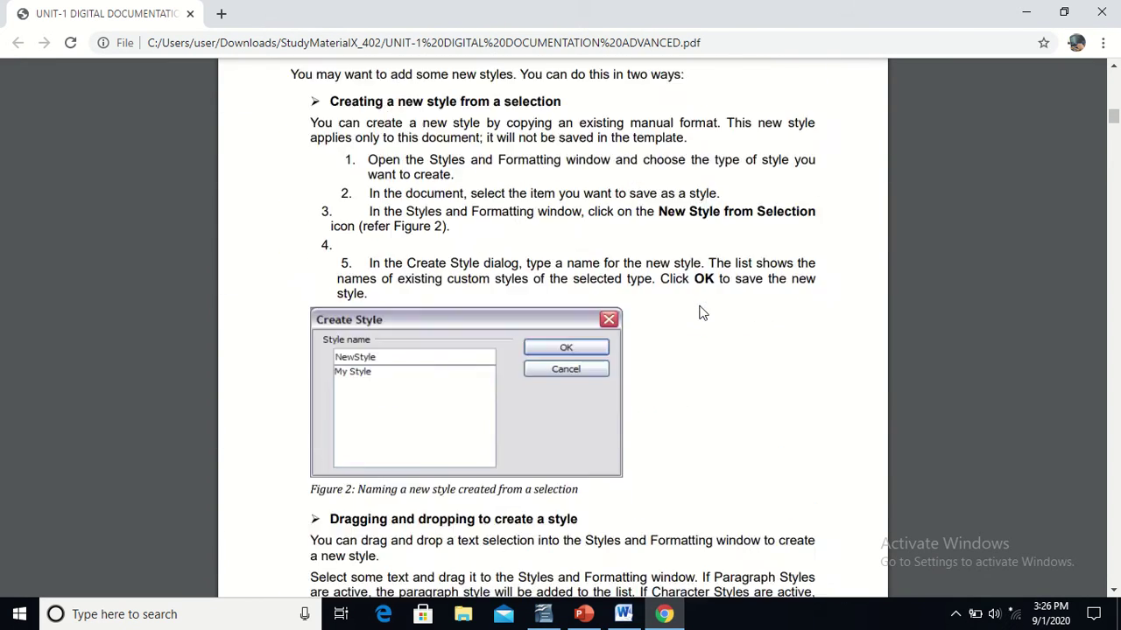
scroll(700, 312, "down", 10)
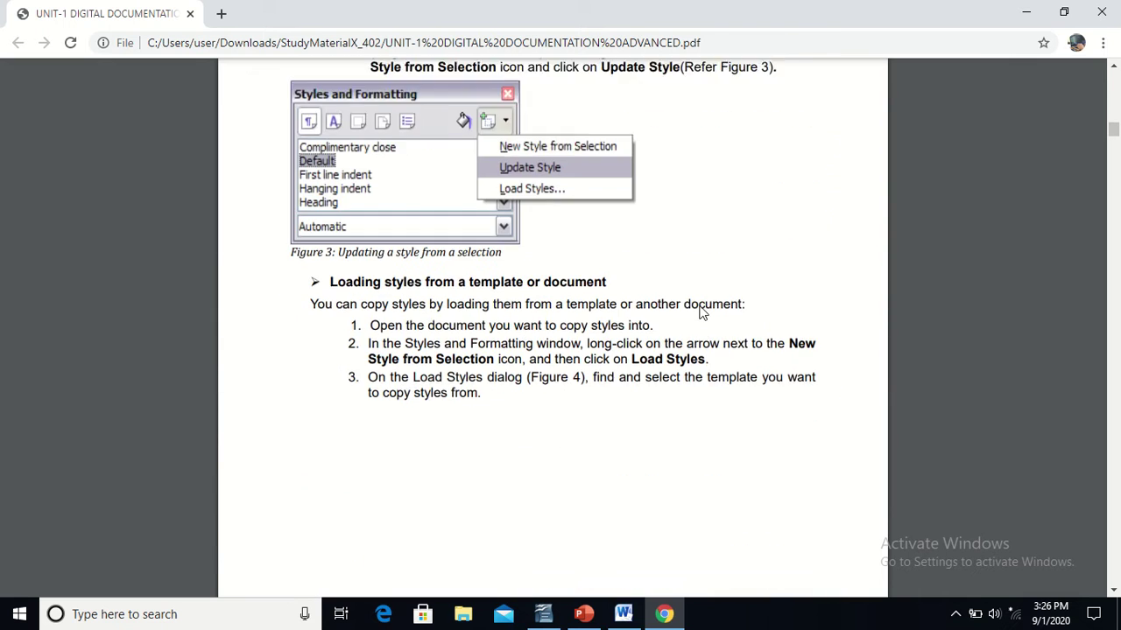
scroll(700, 312, "down", 10)
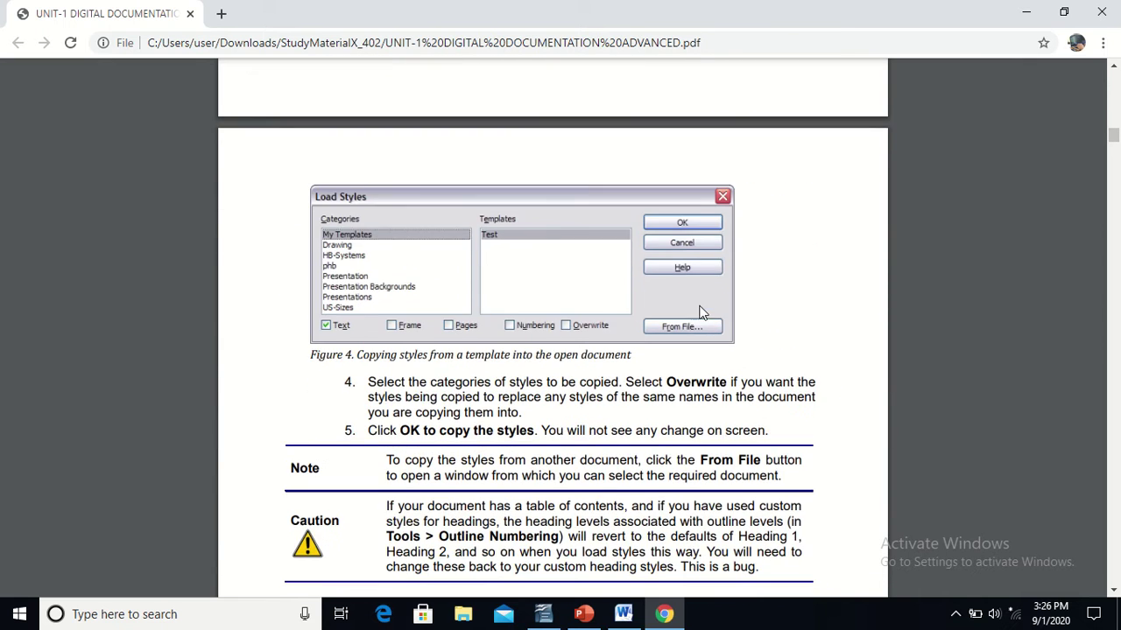
scroll(700, 312, "down", 4)
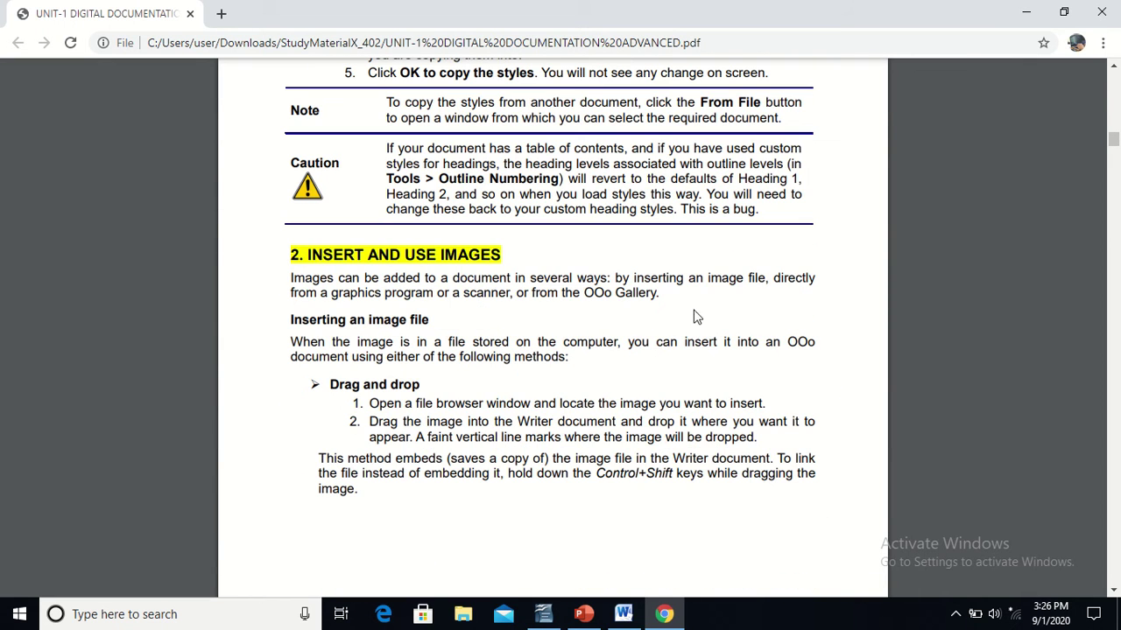
Switch to OpenOffice Writer and create a new blank text document.
left_click(547, 618)
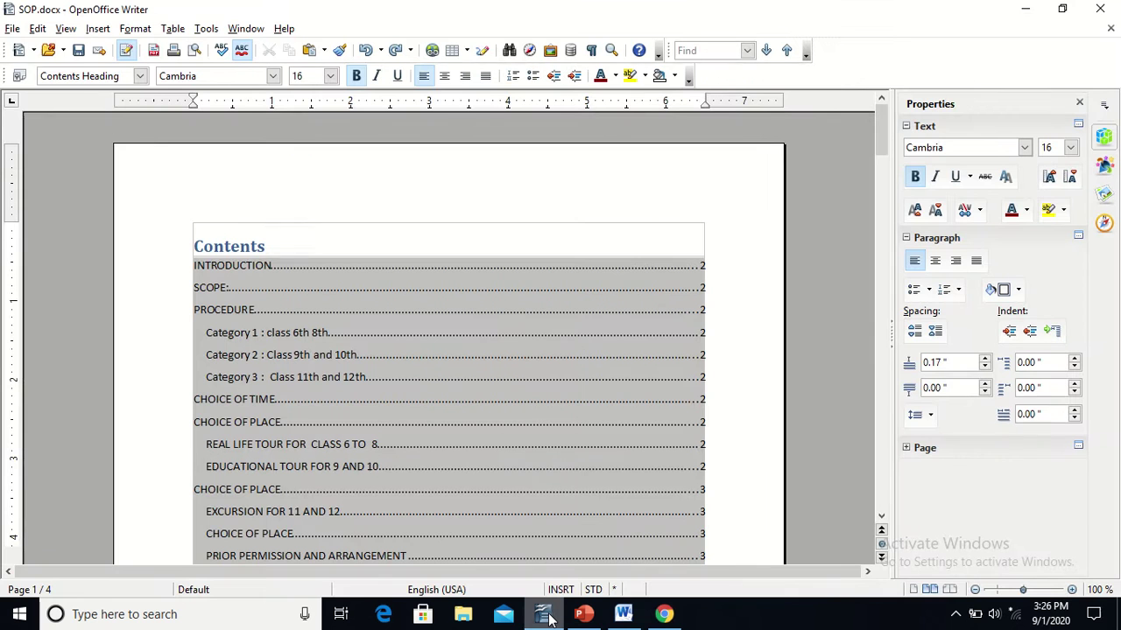
left_click(11, 28)
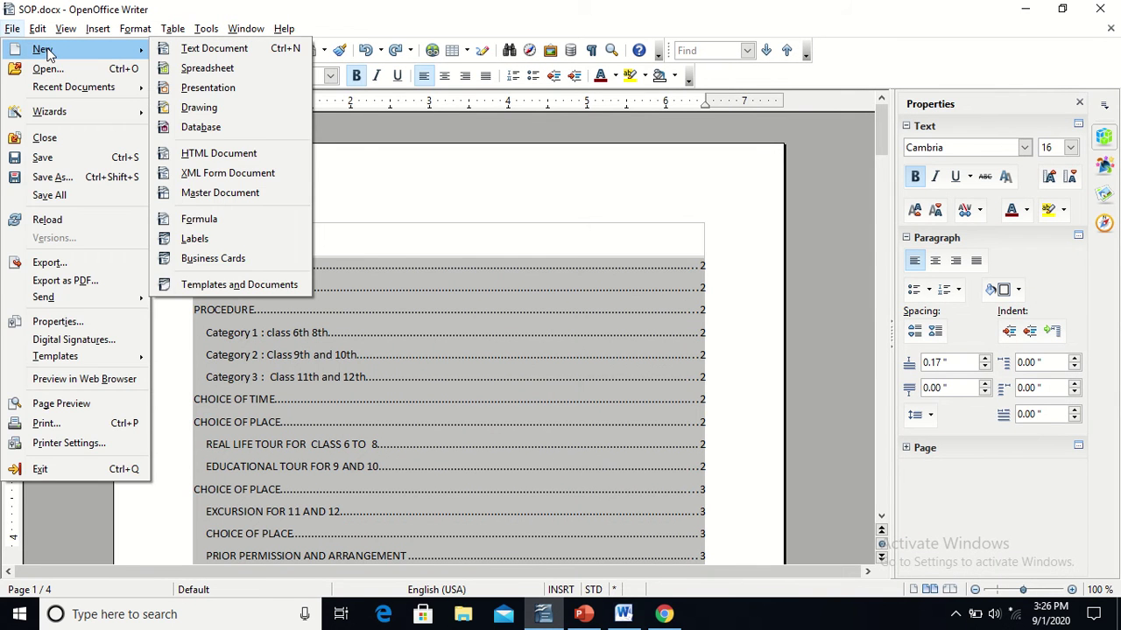
left_click(234, 32)
mouse_move(13, 28)
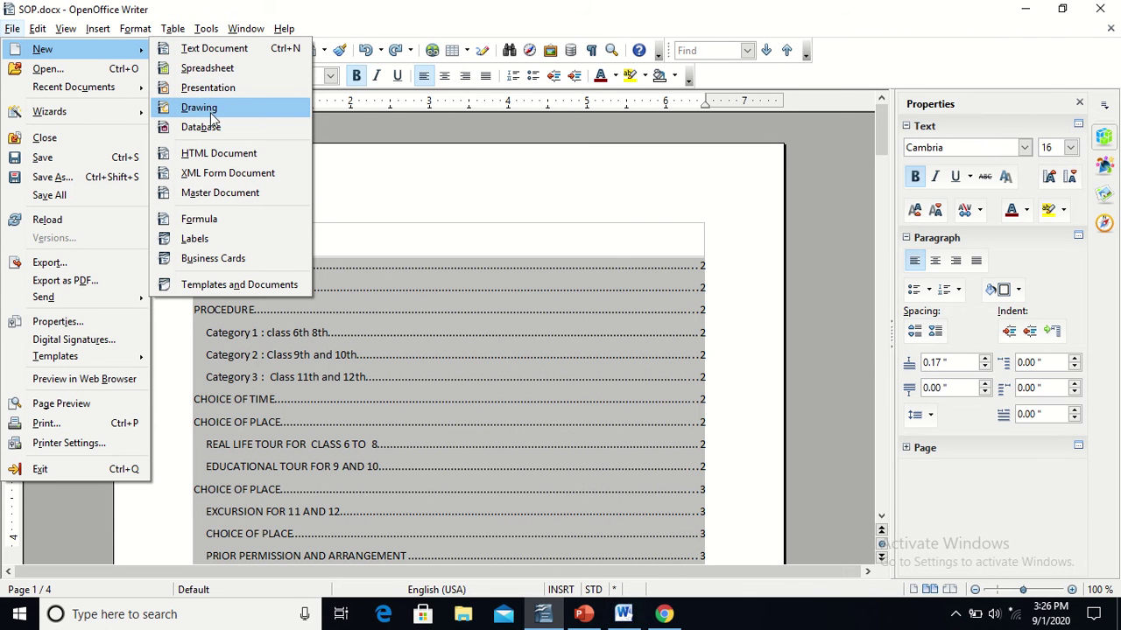
left_click(232, 50)
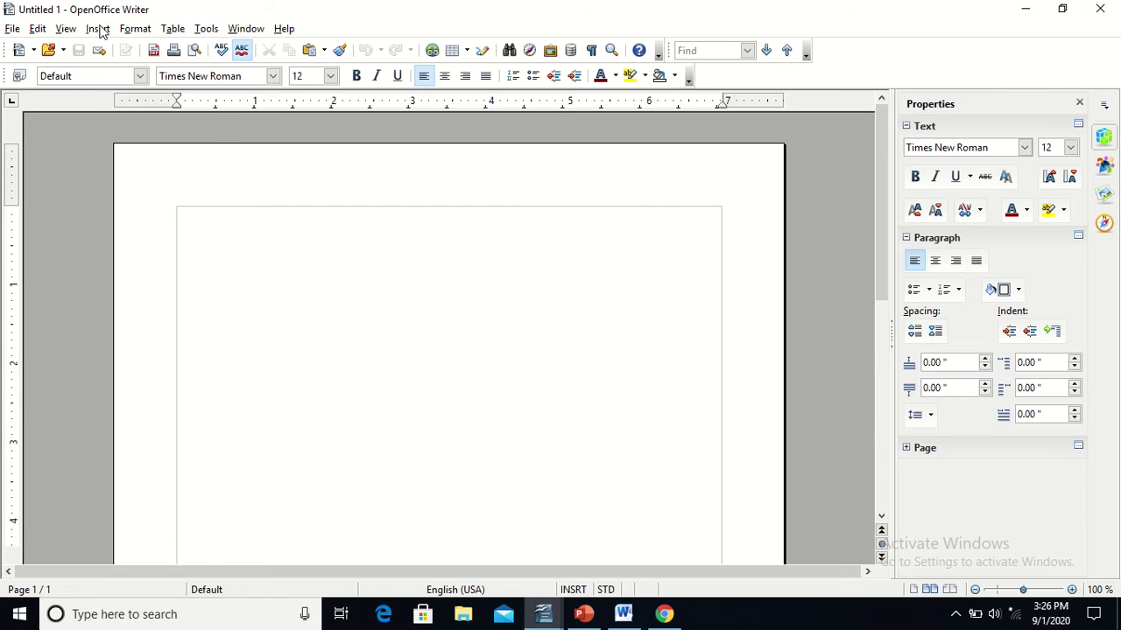
Start inserting a picture from file in the new document and select the Camera Roll folder in Pictures.
left_click(98, 29)
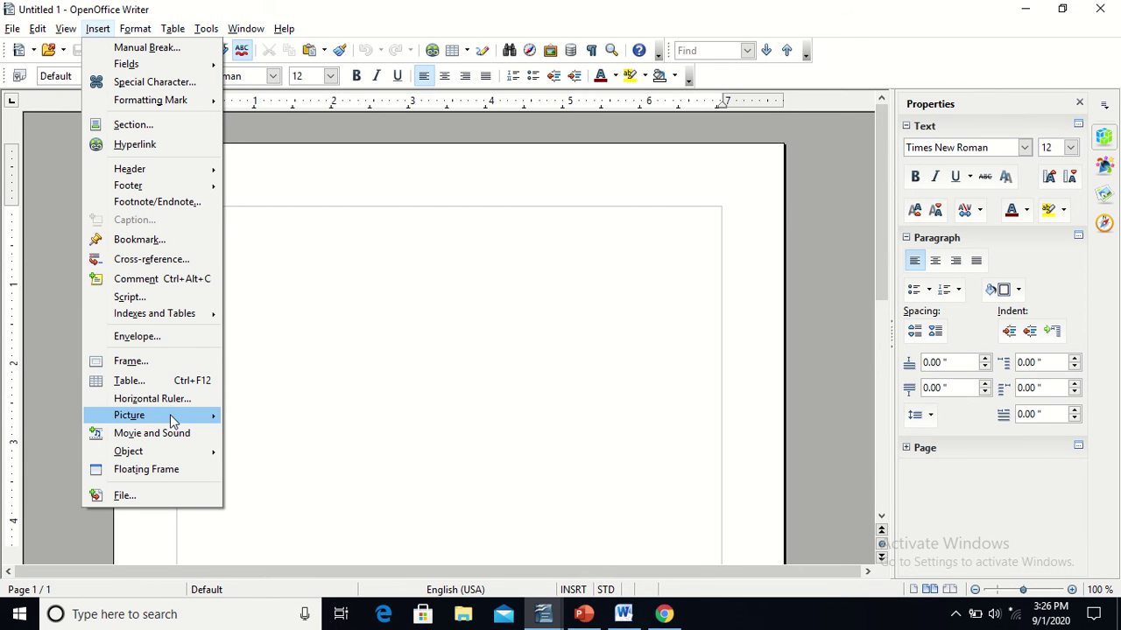
mouse_move(170, 414)
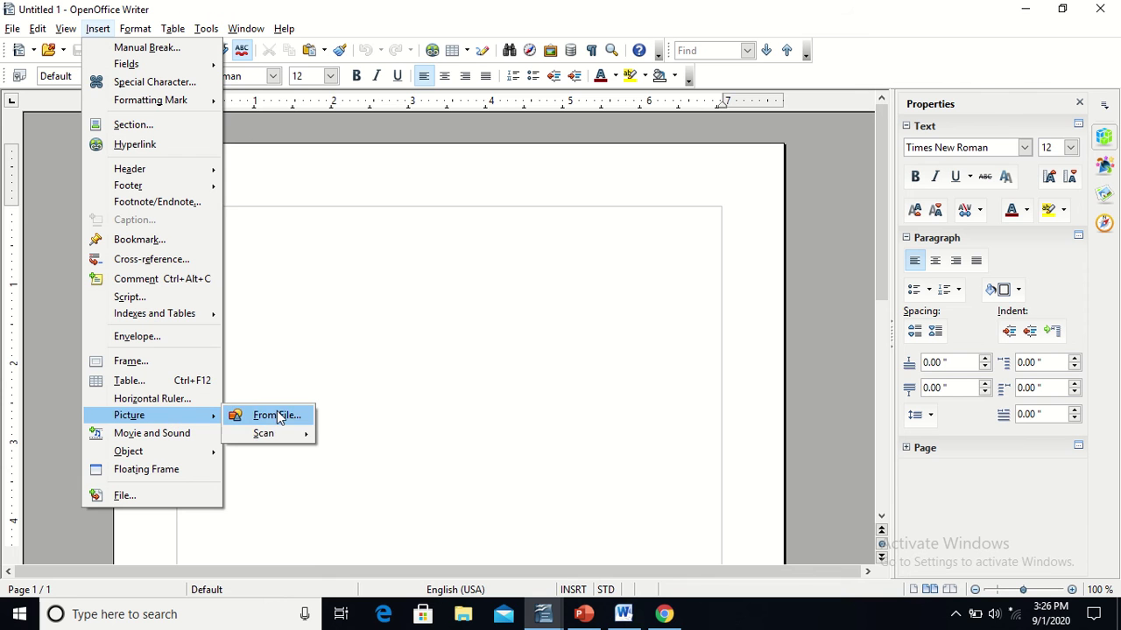
mouse_move(296, 441)
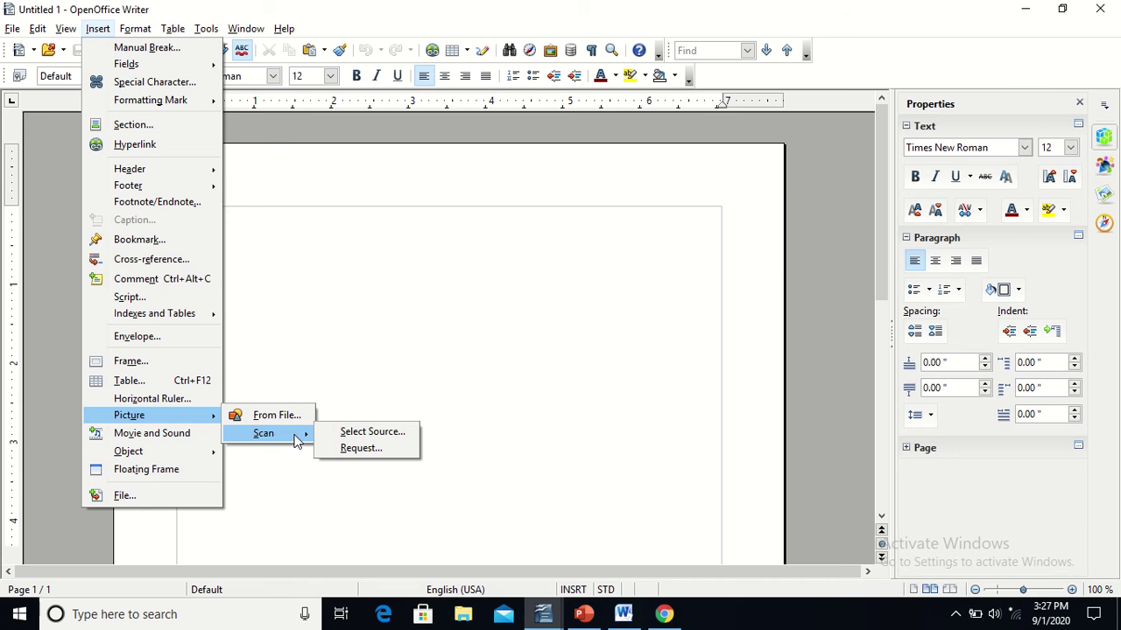
left_click(291, 417)
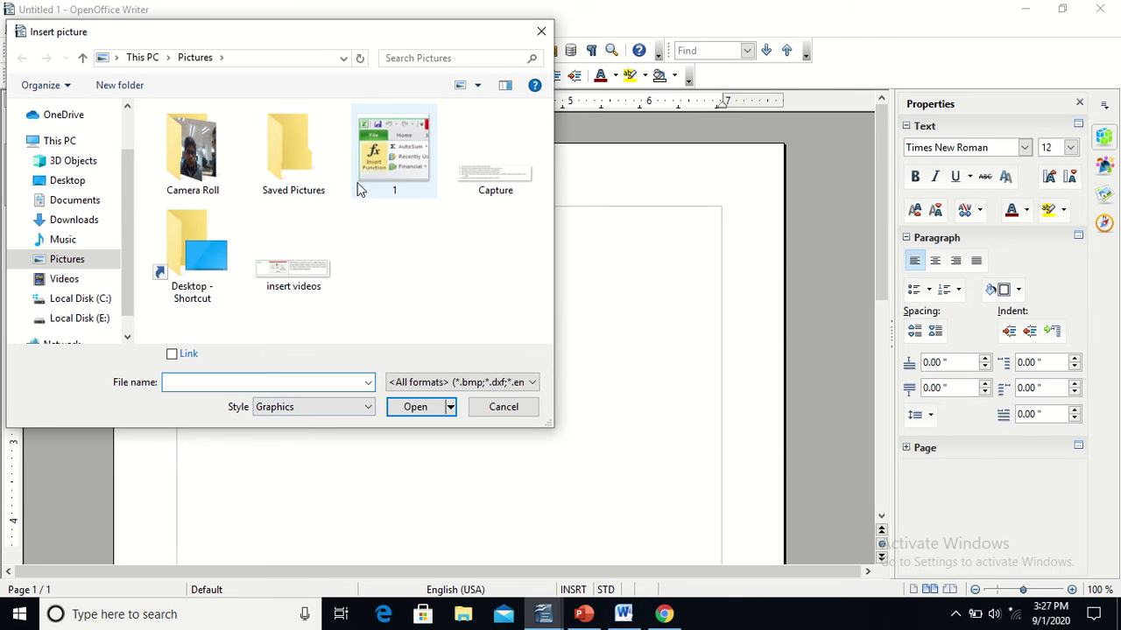
left_click(167, 142)
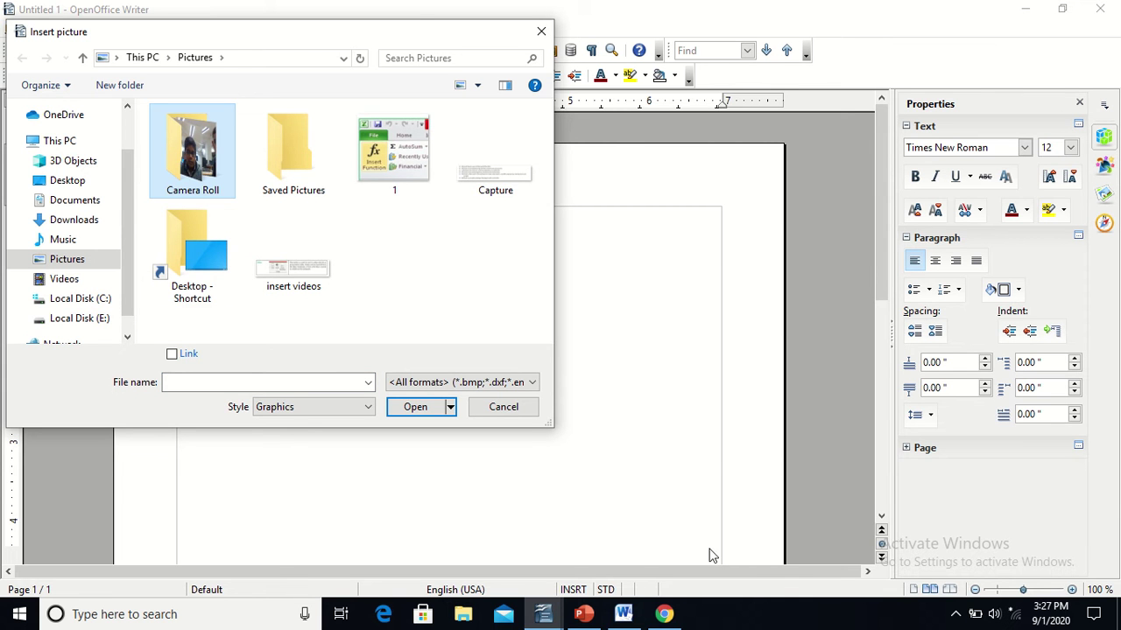
Try to open google.com in a new Chrome tab and close that tab.
left_click(664, 616)
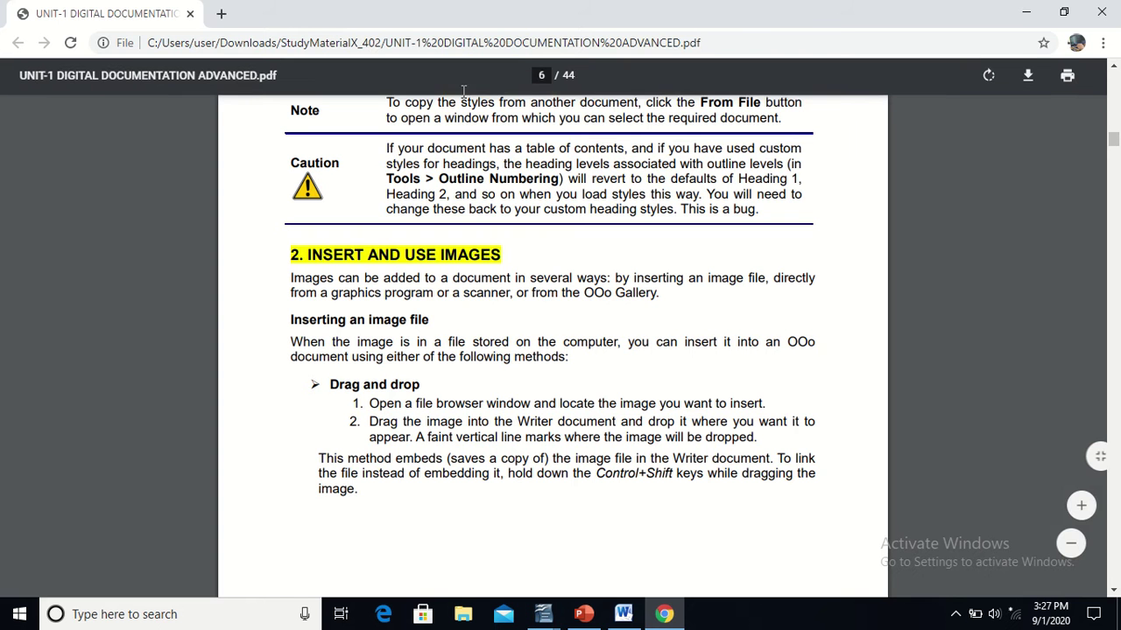
left_click(220, 15)
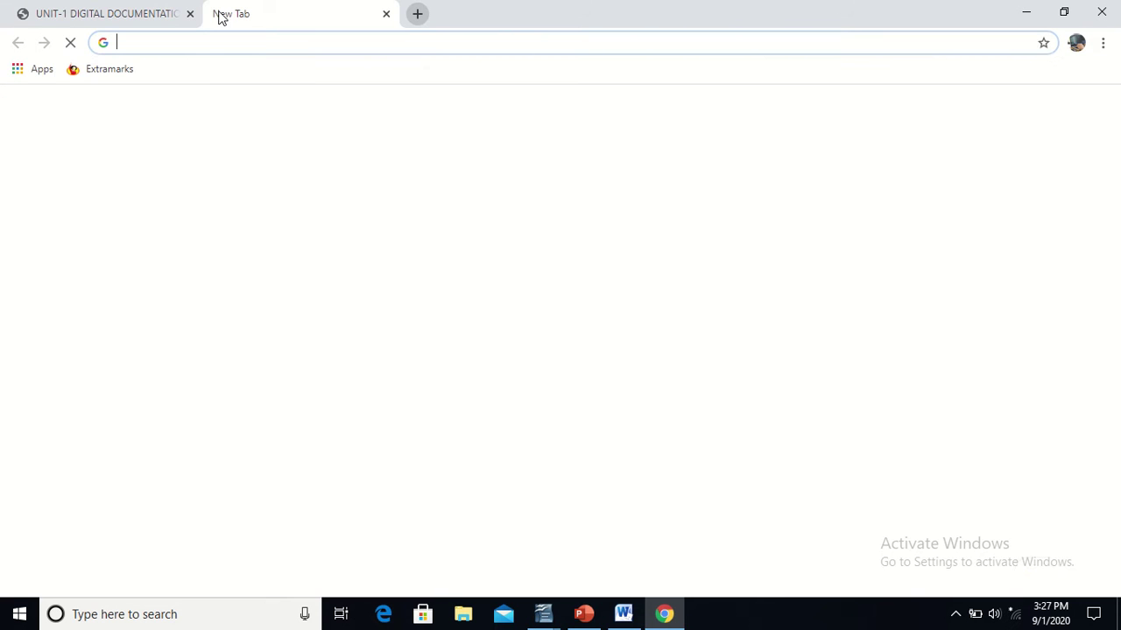
type("goog")
key("Return")
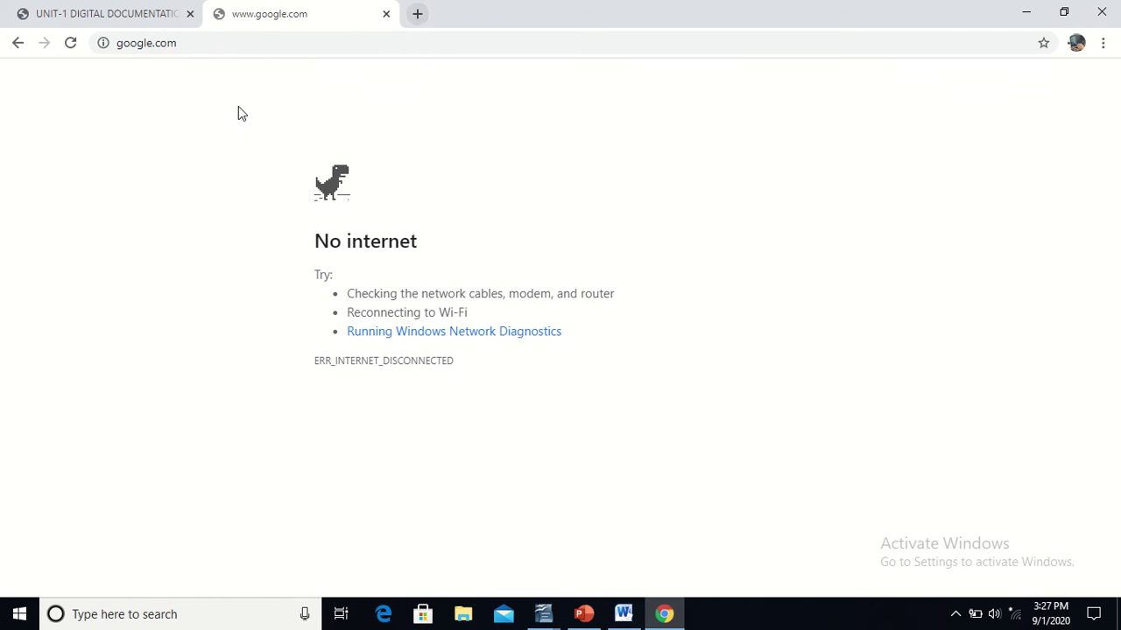
left_click(386, 14)
left_click(386, 15)
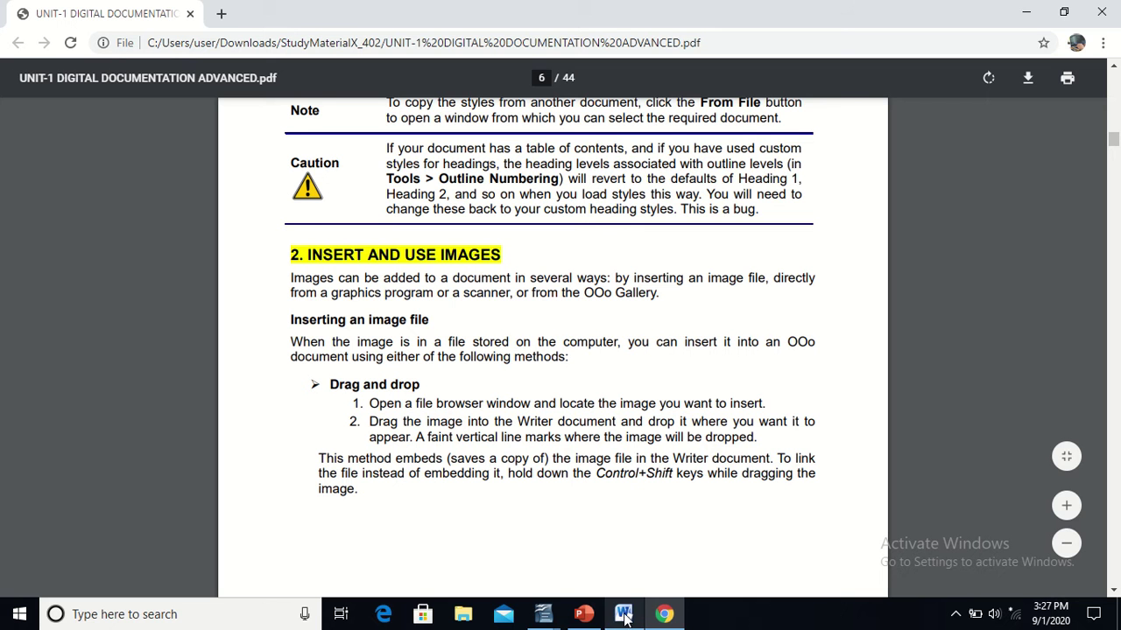
mouse_move(582, 617)
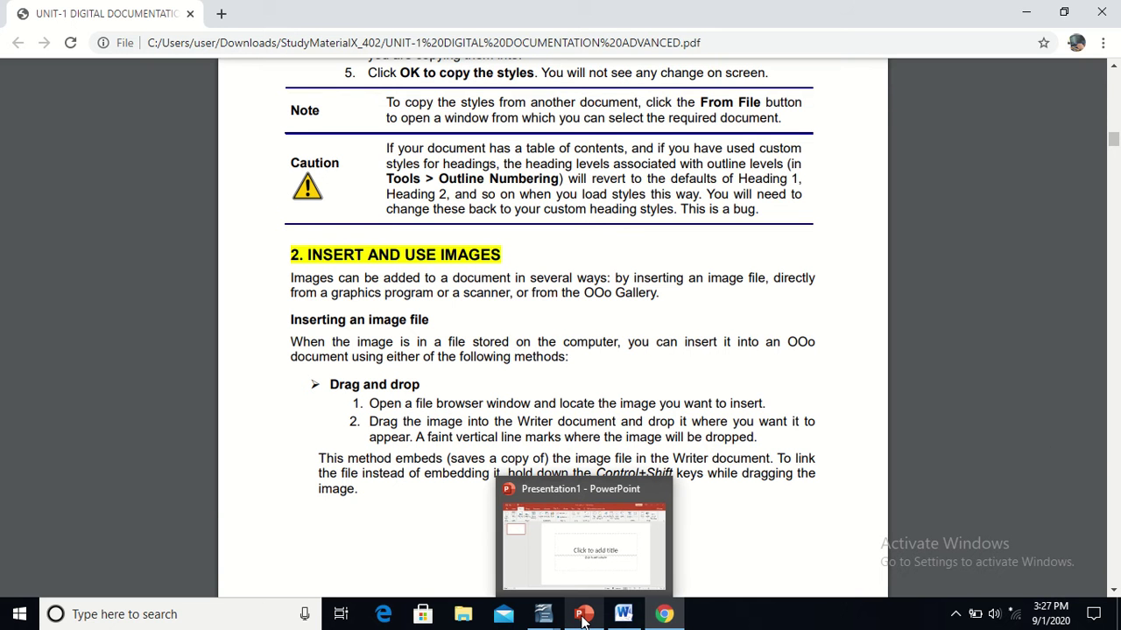
Return to the Untitled 1 Writer document and insert the image WIN_20200207_14_10_08_Pro from the Camera Roll folder.
left_click(543, 614)
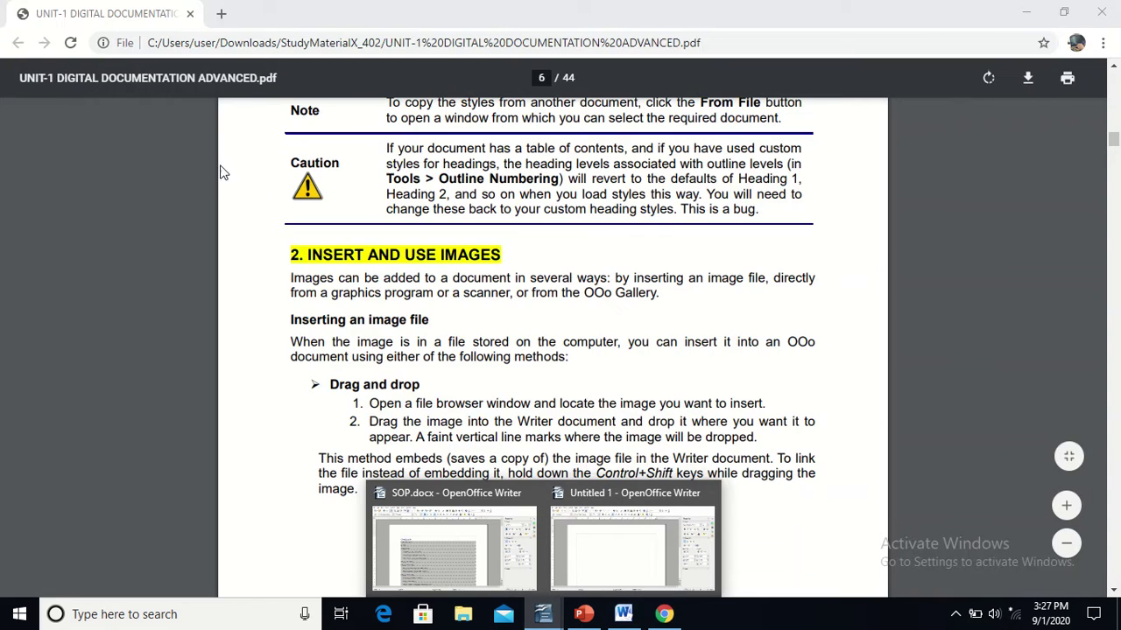
left_click(615, 539)
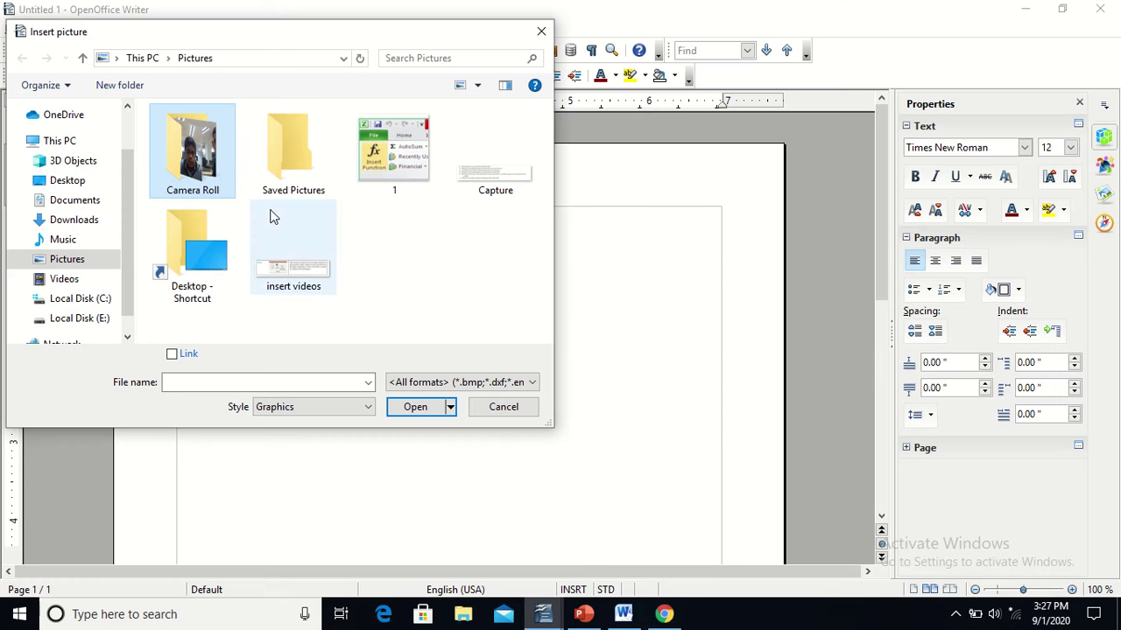
double_click(198, 167)
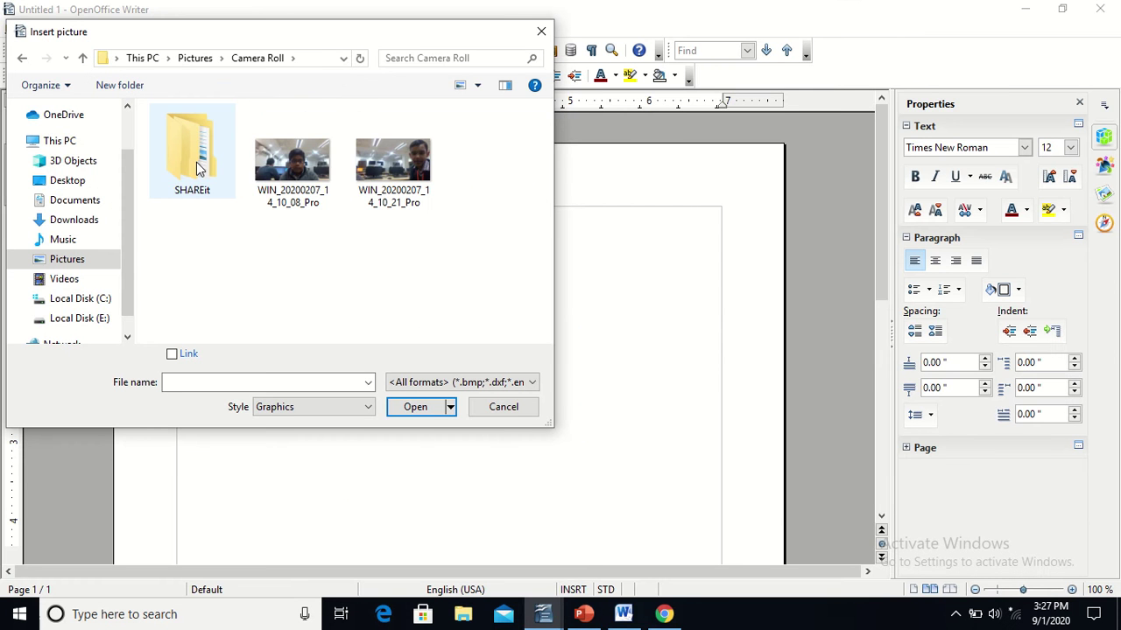
double_click(307, 179)
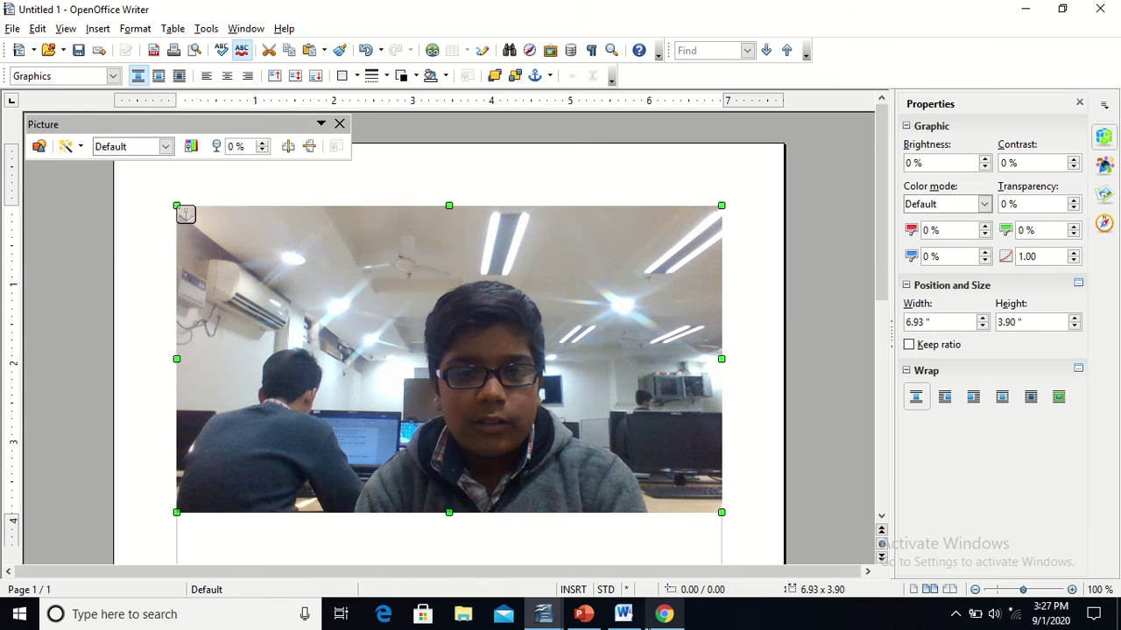
Switch to Microsoft Word and create a new blank document.
left_click(624, 615)
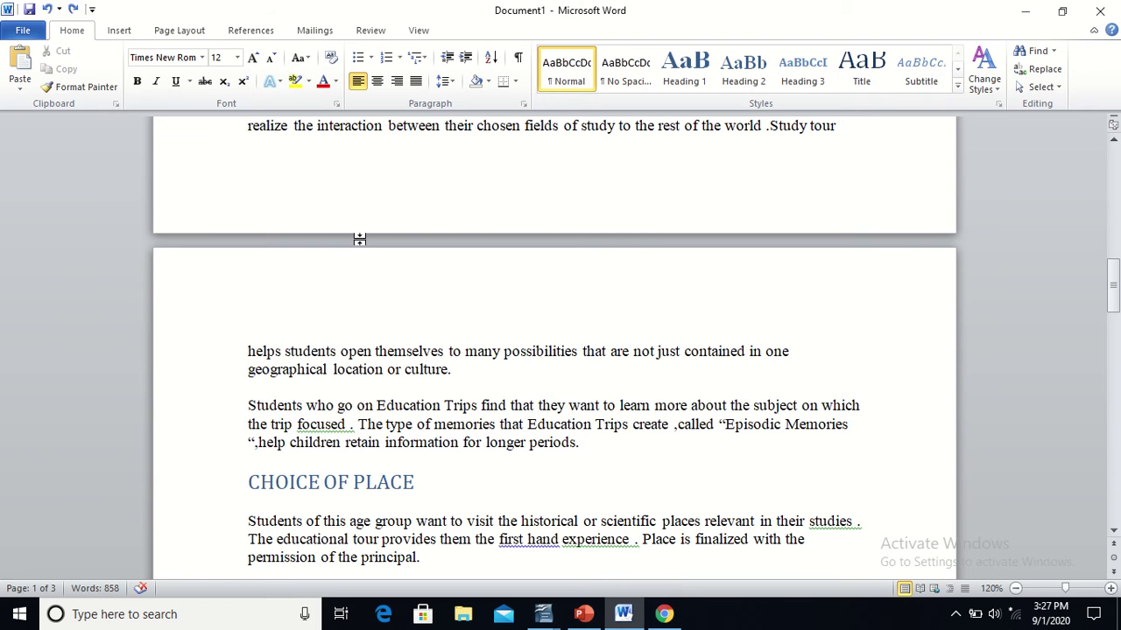
left_click(27, 31)
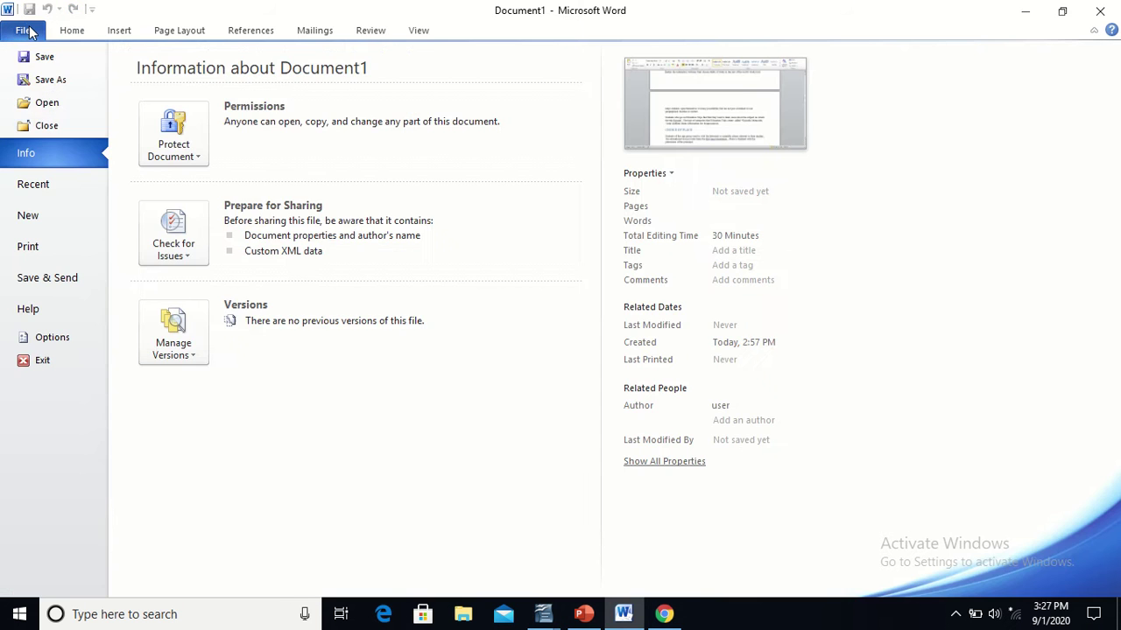
left_click(56, 211)
double_click(155, 168)
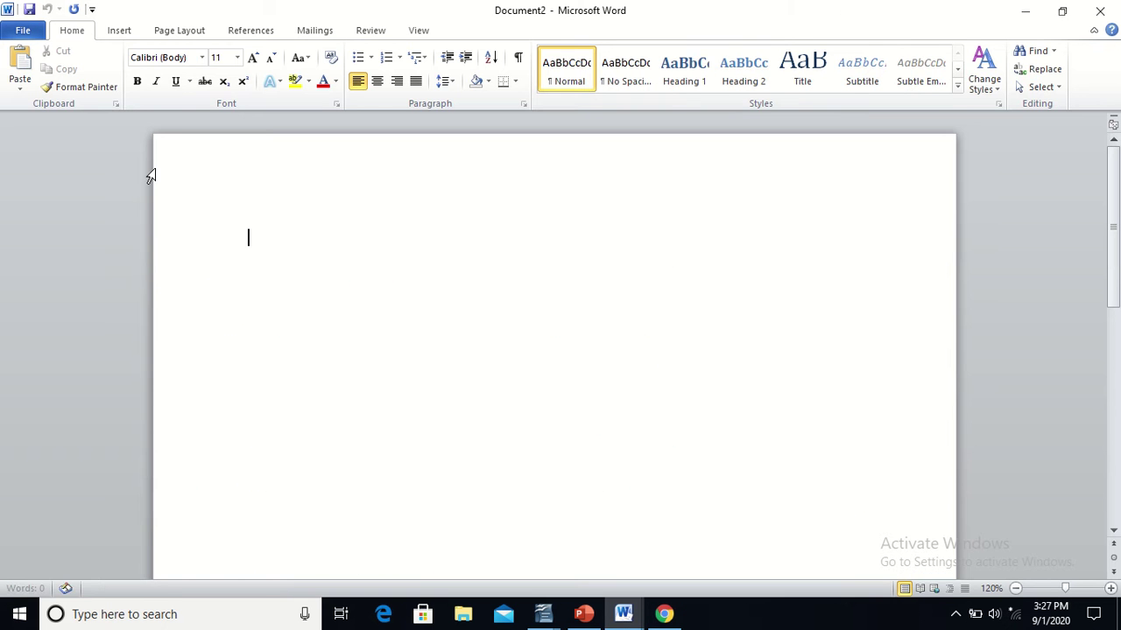
List clip art of all media file types and insert the picture of a vet with a girl holding a cat.
left_click(120, 31)
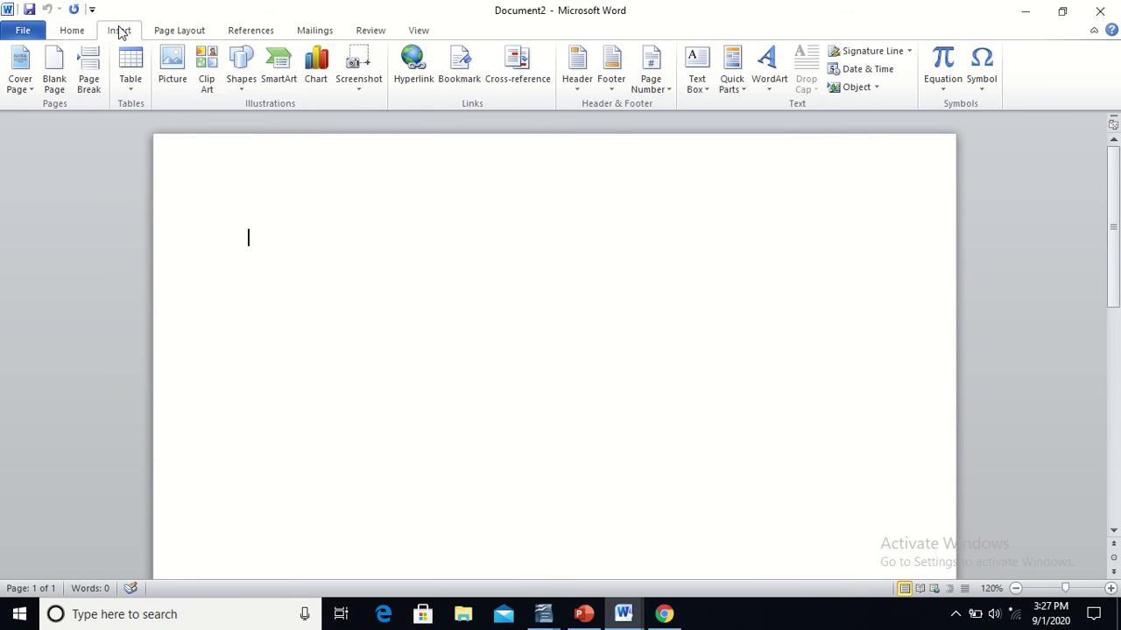
left_click(214, 79)
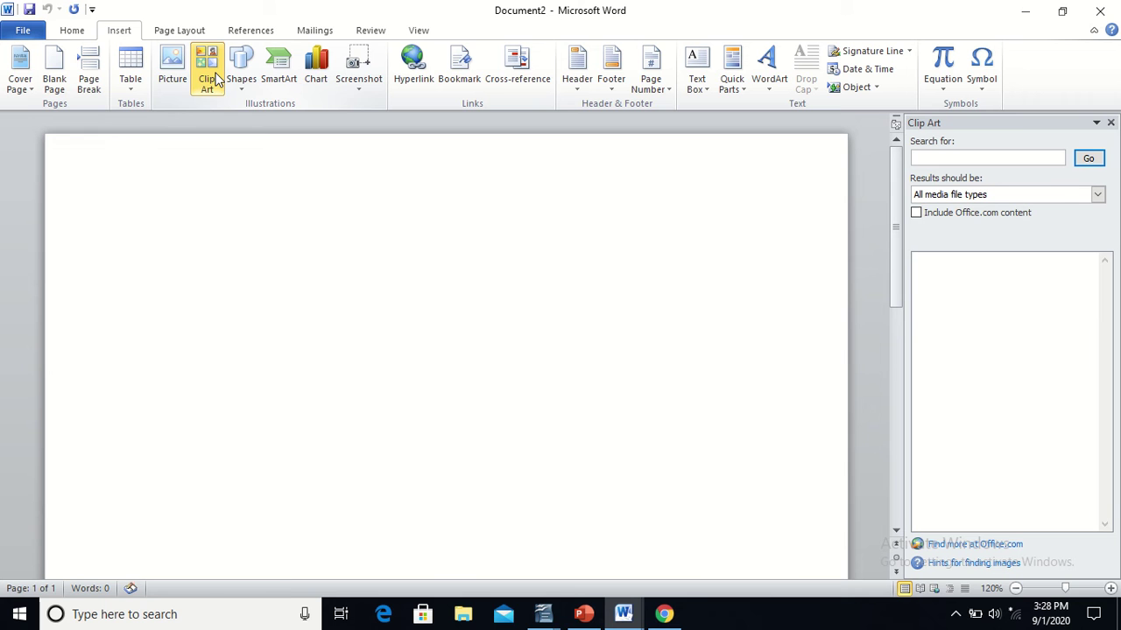
left_click(1087, 159)
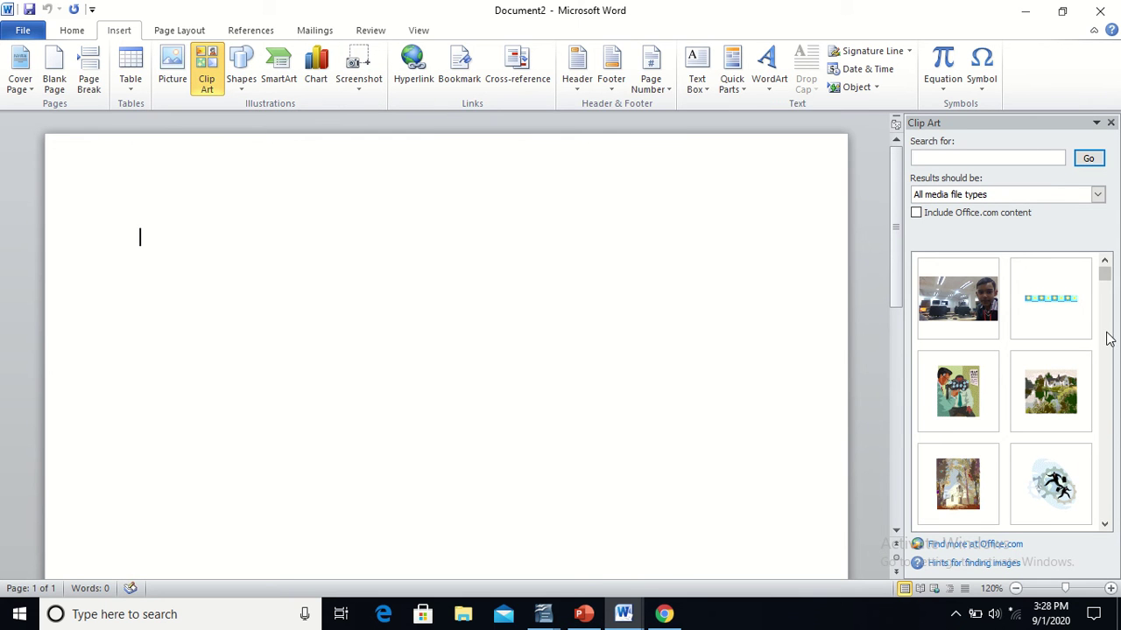
left_click_drag(1105, 276, 1105, 289)
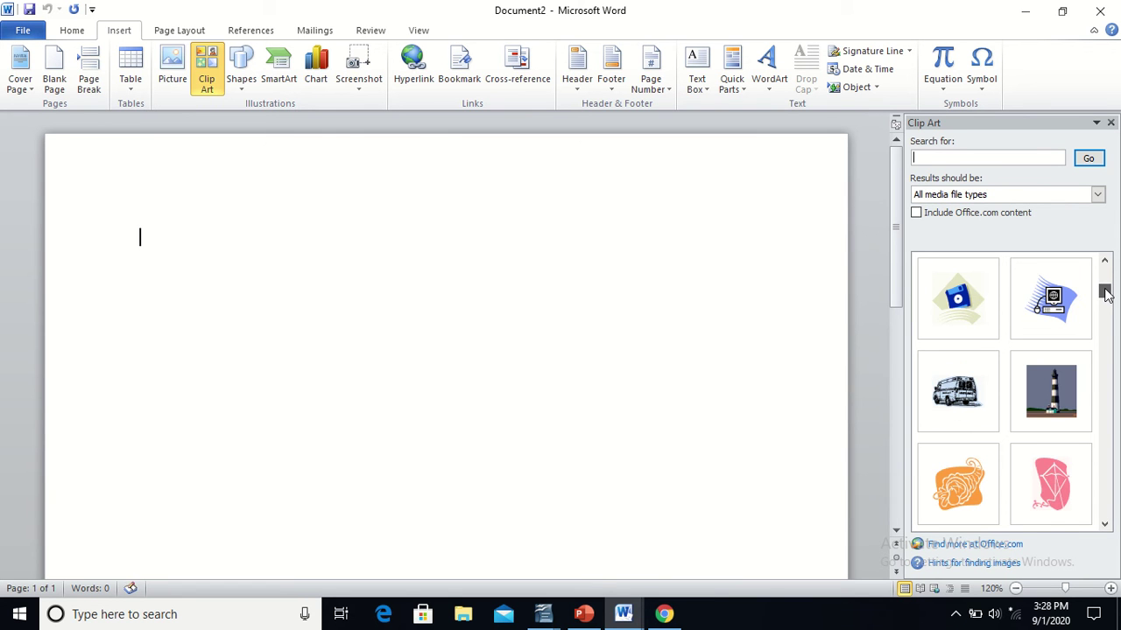
left_click_drag(1105, 294, 1107, 300)
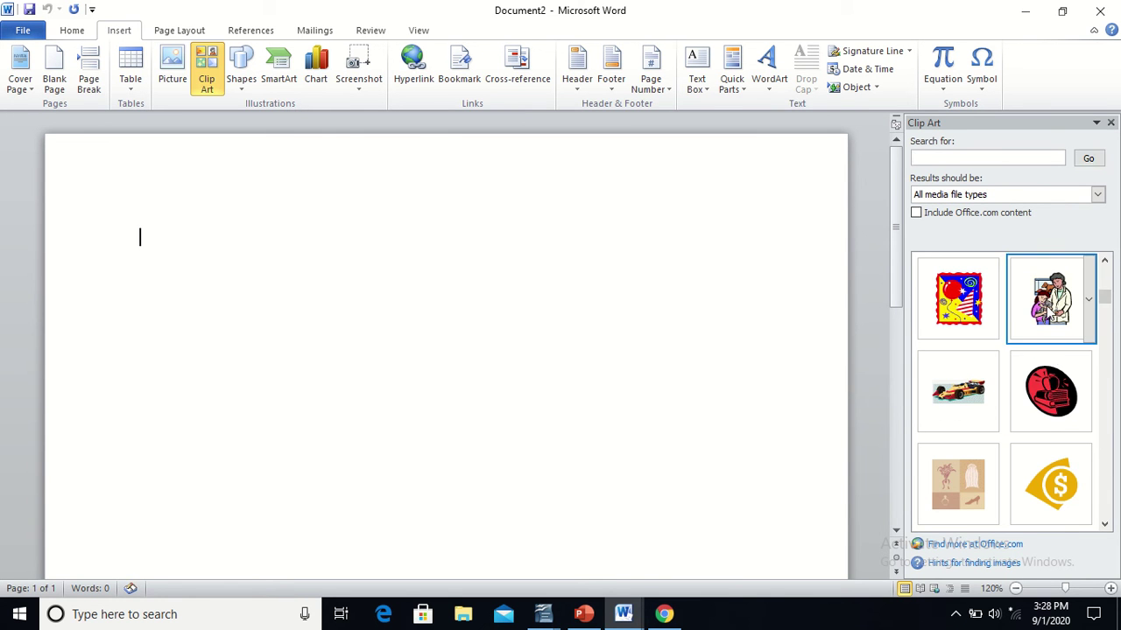
left_click(1049, 302)
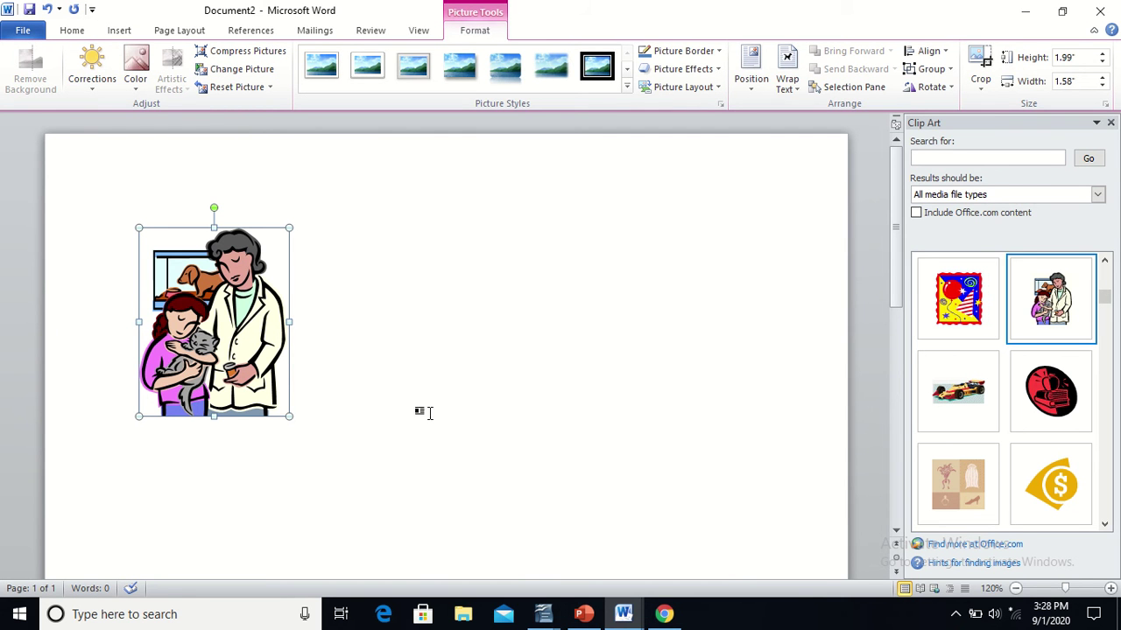
mouse_move(548, 617)
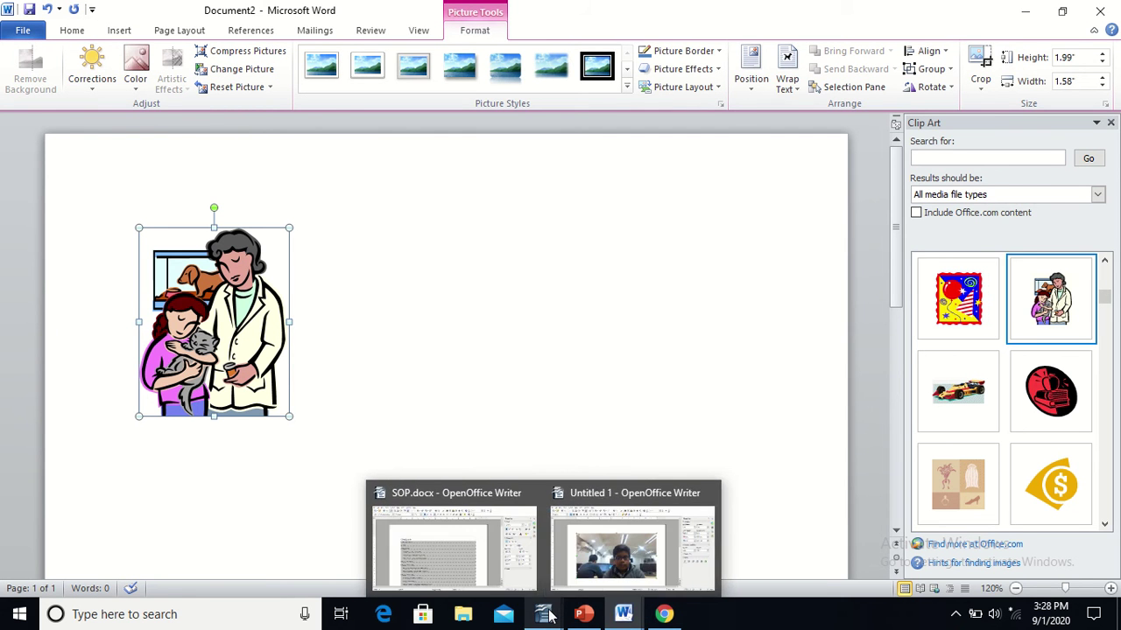
left_click(613, 531)
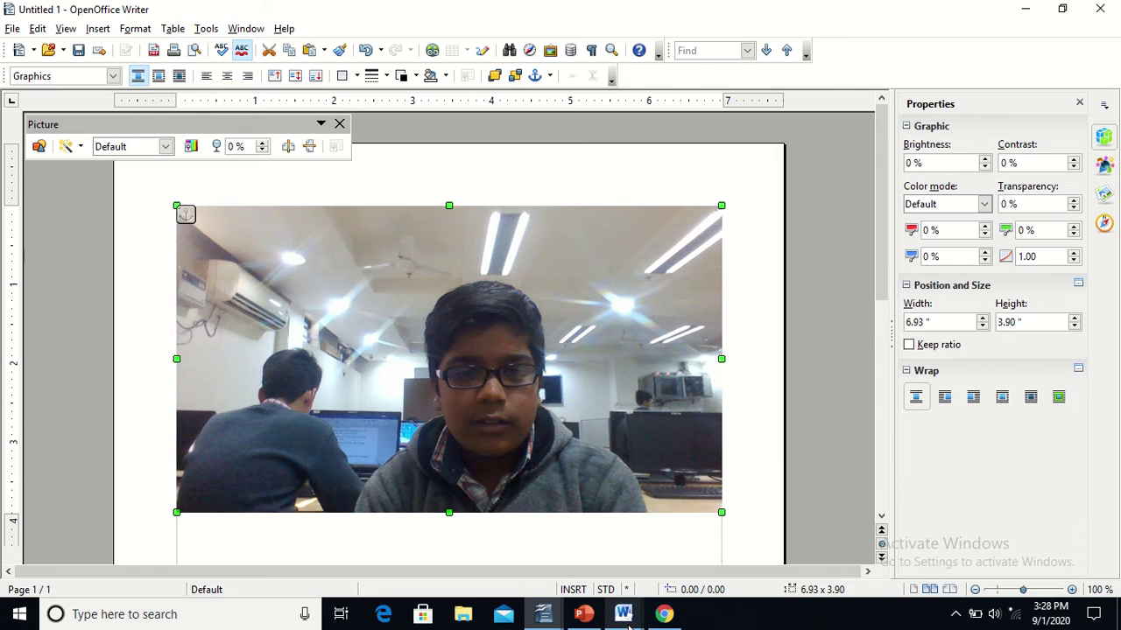
mouse_move(629, 617)
left_click(706, 552)
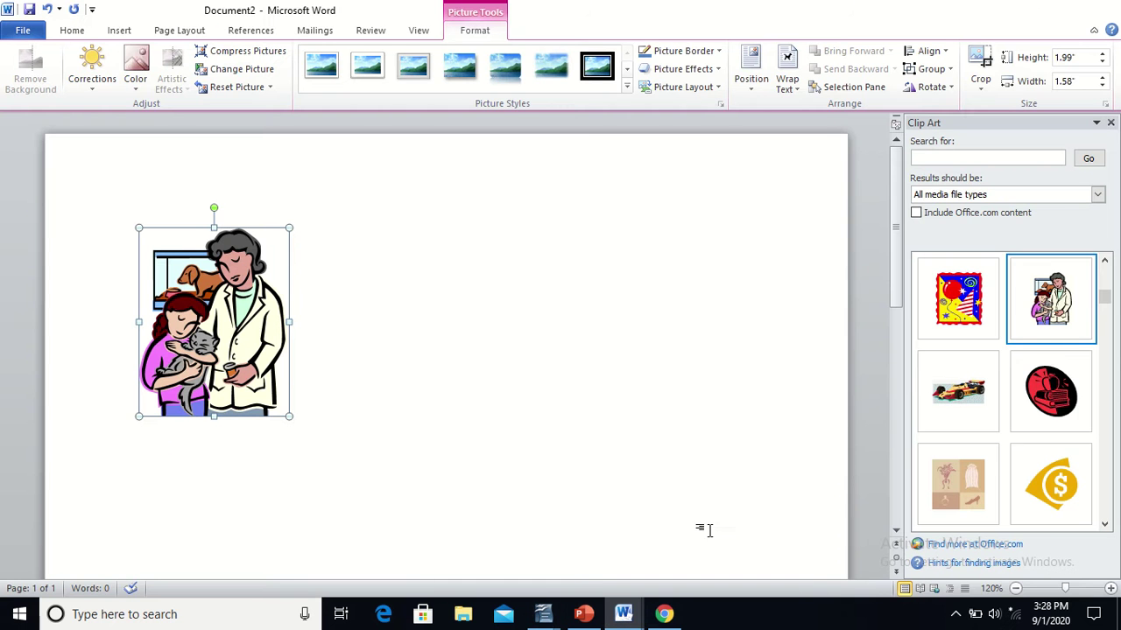
Insert the race car clip art beside the vet picture and copy it to the clipboard.
left_click(952, 398)
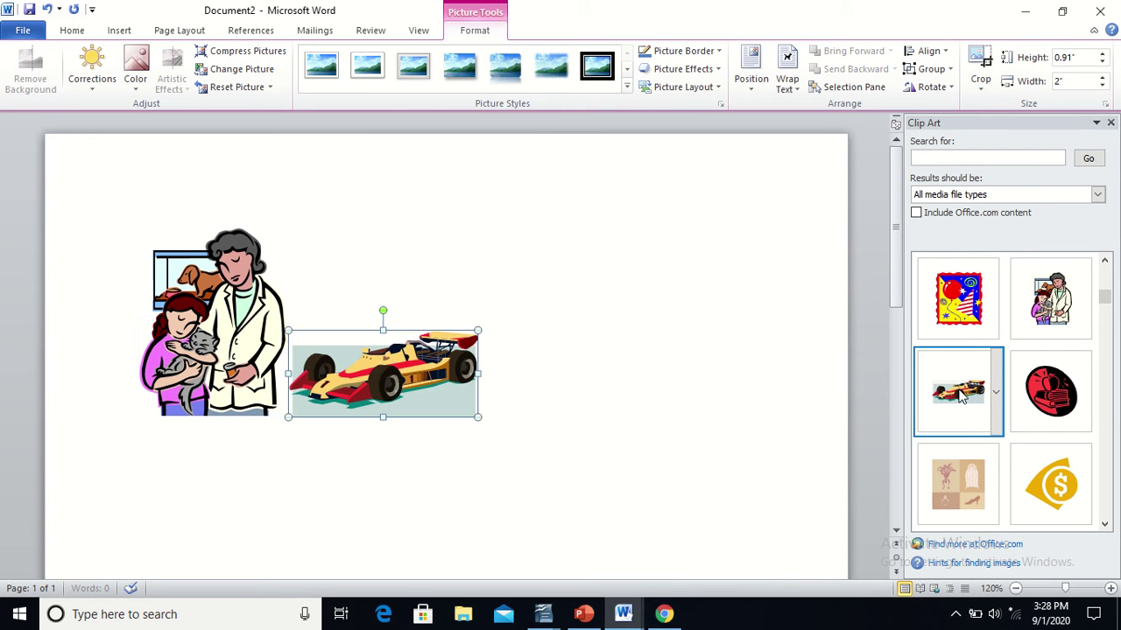
right_click(388, 366)
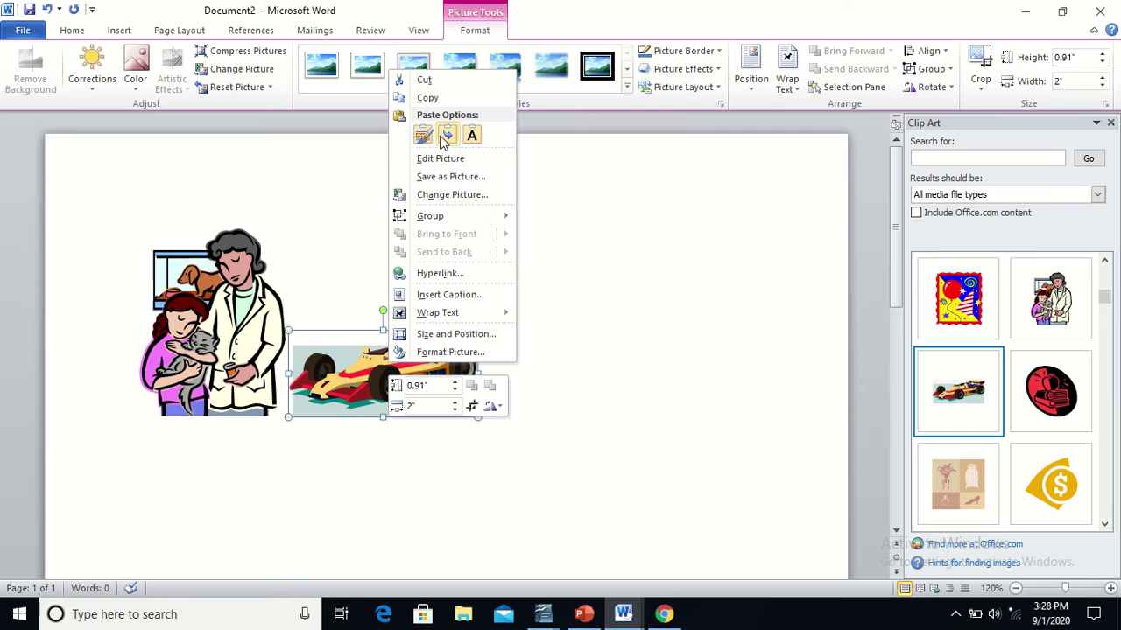
left_click(440, 99)
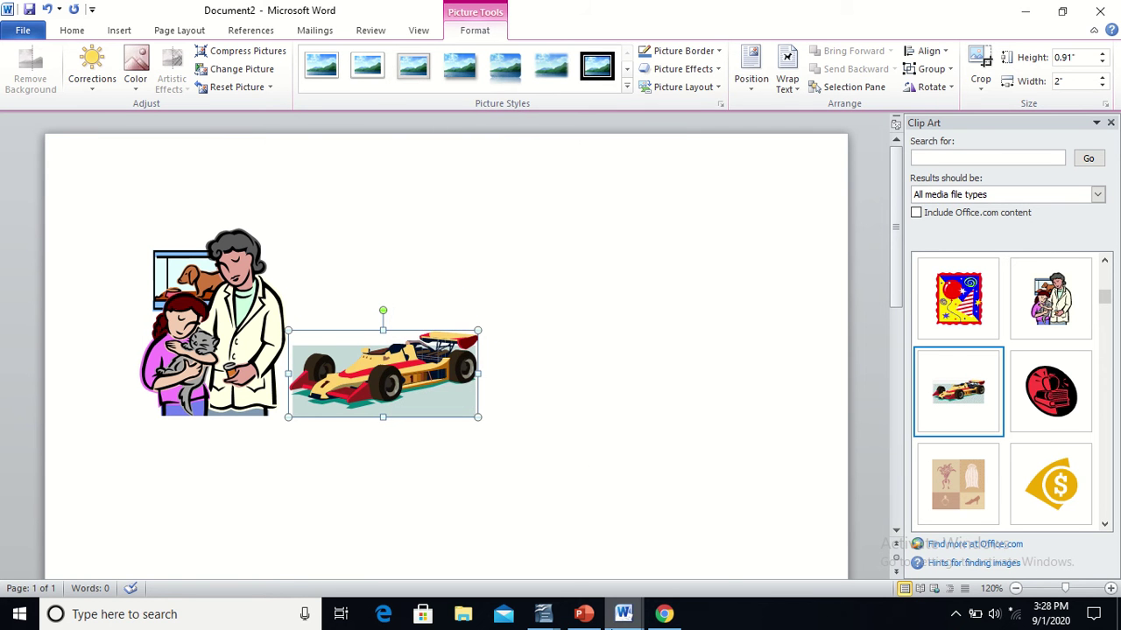
Switch to the Untitled 1 Writer document, delete the photo and paste the copied race car picture in its place.
mouse_move(544, 617)
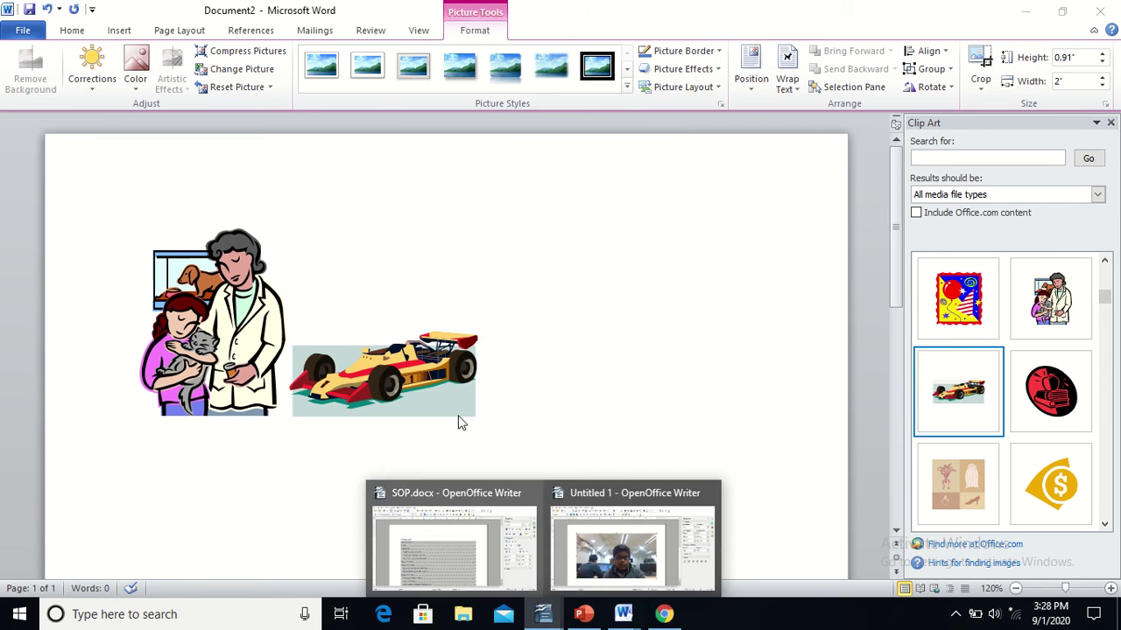
left_click(628, 564)
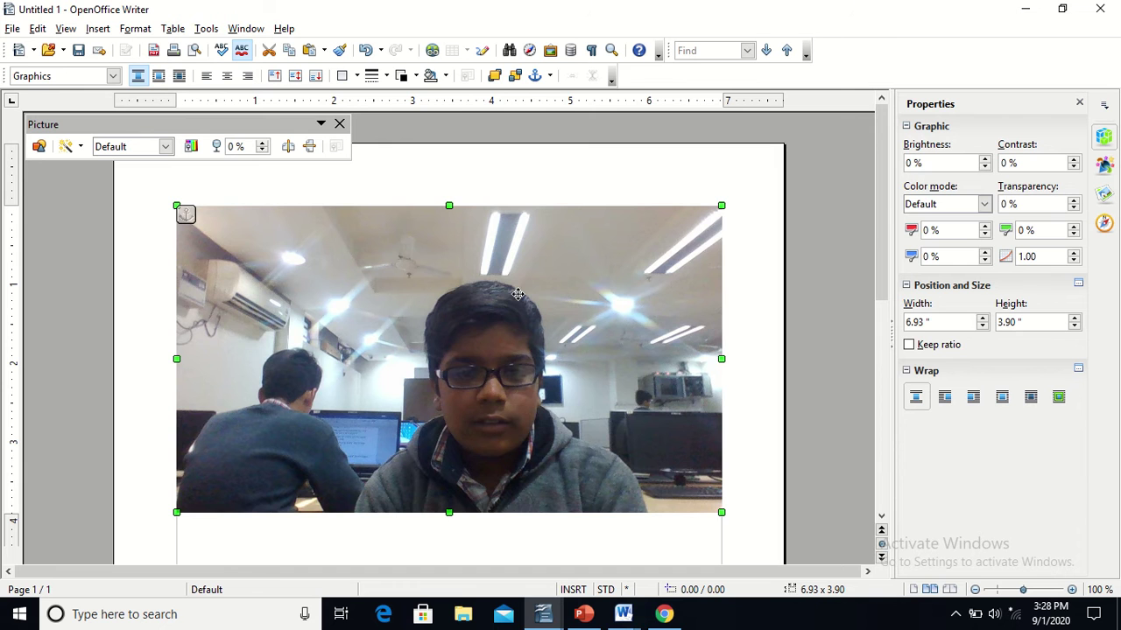
key("Delete")
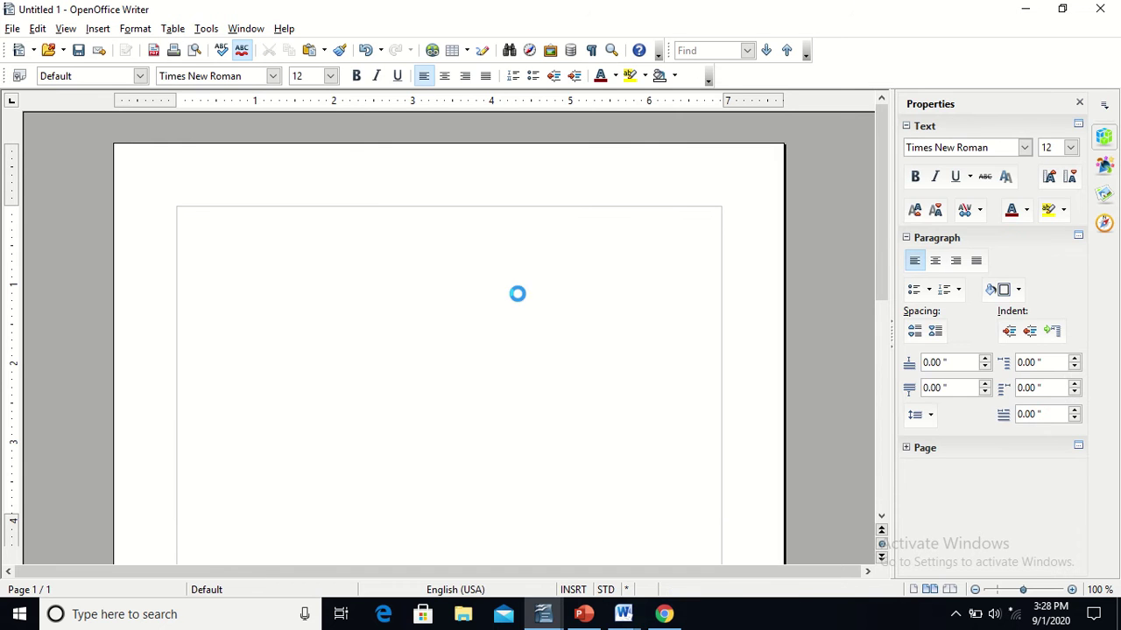
key("ctrl+v")
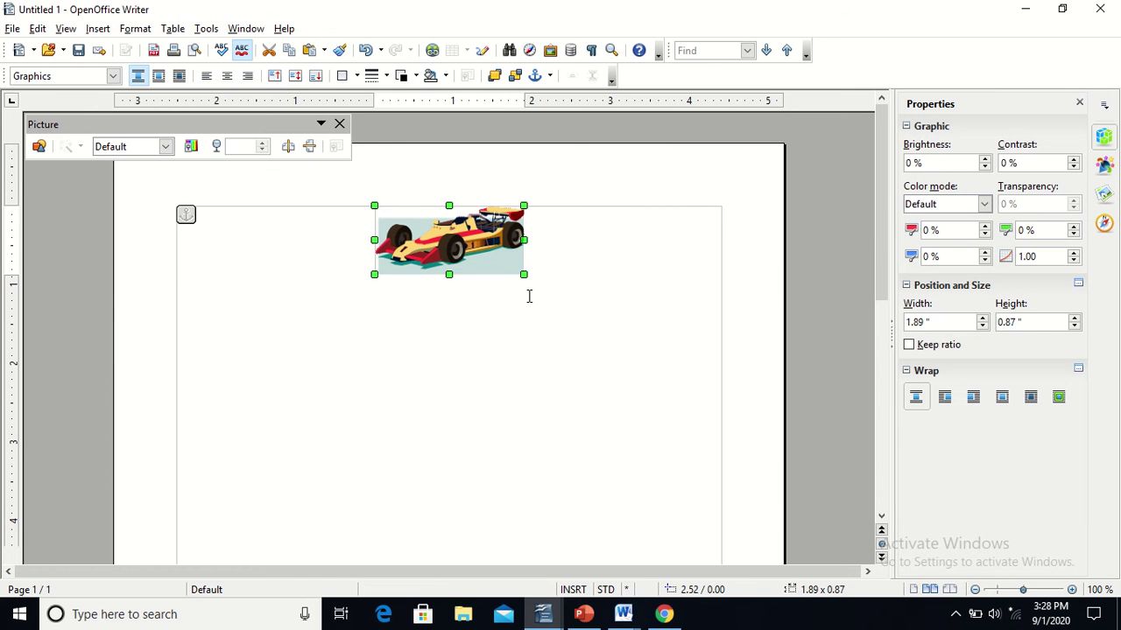
left_click(511, 318)
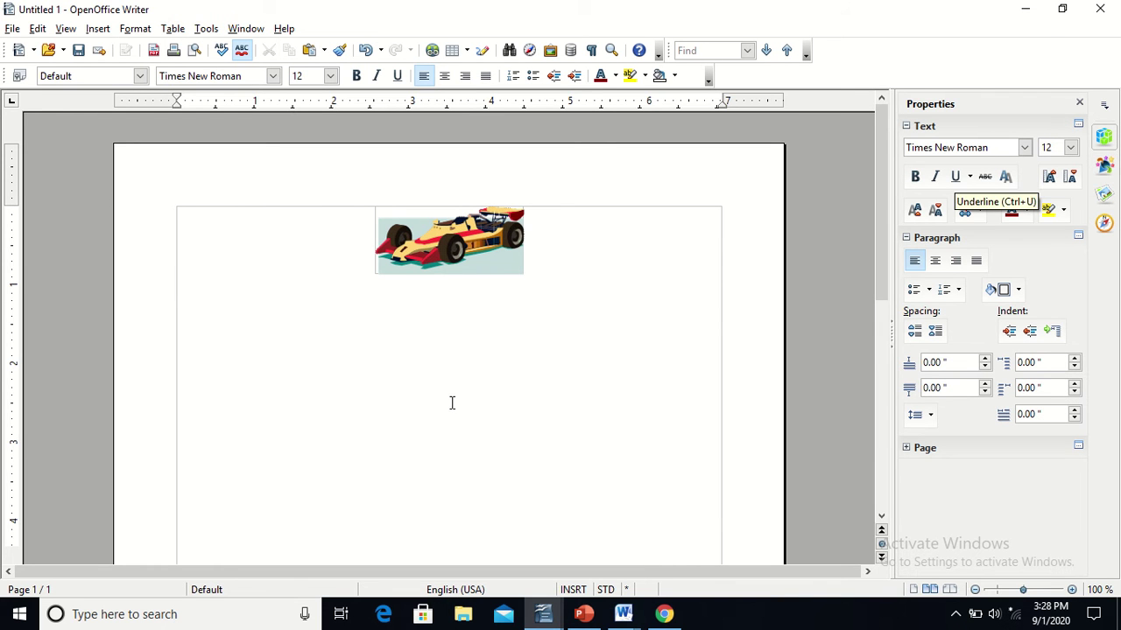
Enlarge the race car picture in Writer to about 4.63" wide and 3.14" high.
left_click(451, 245)
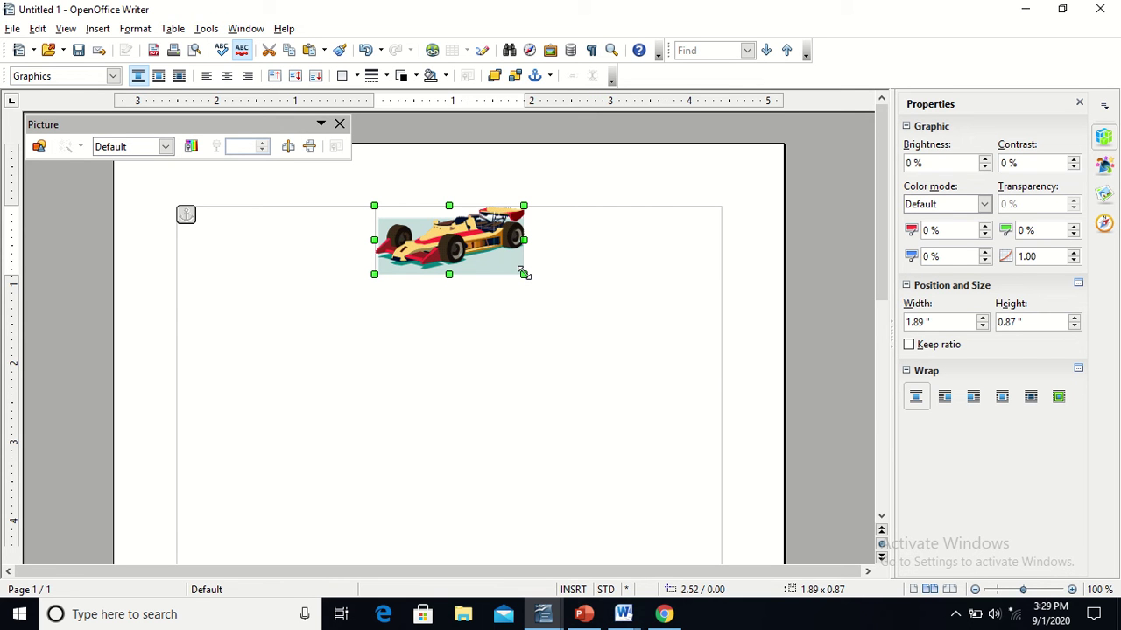
left_click_drag(523, 274, 648, 417)
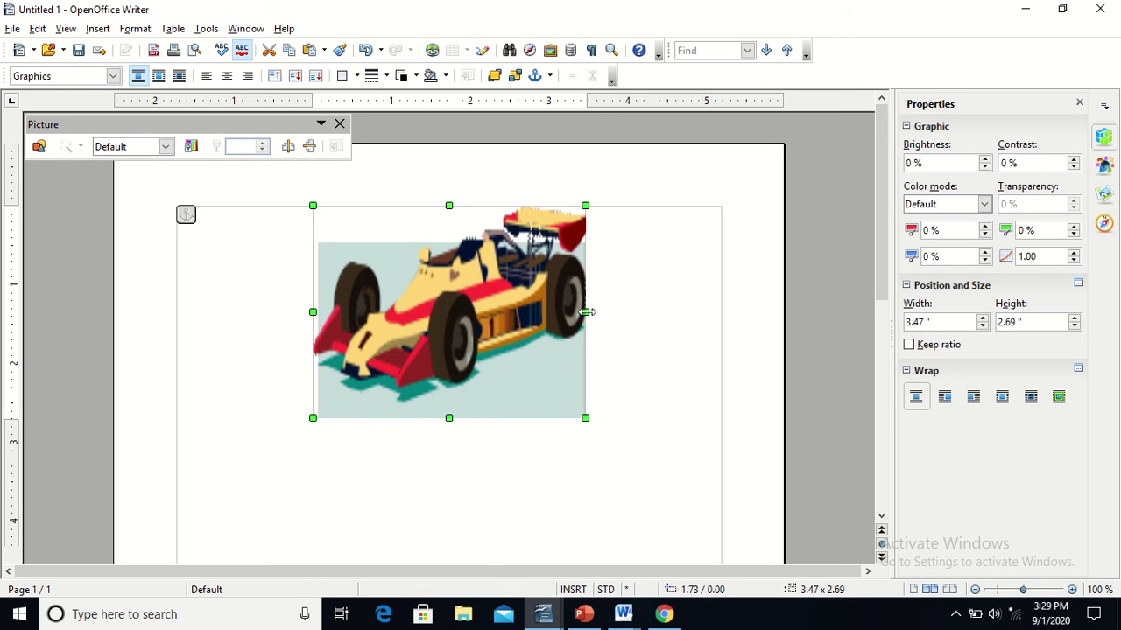
left_click_drag(587, 312, 675, 312)
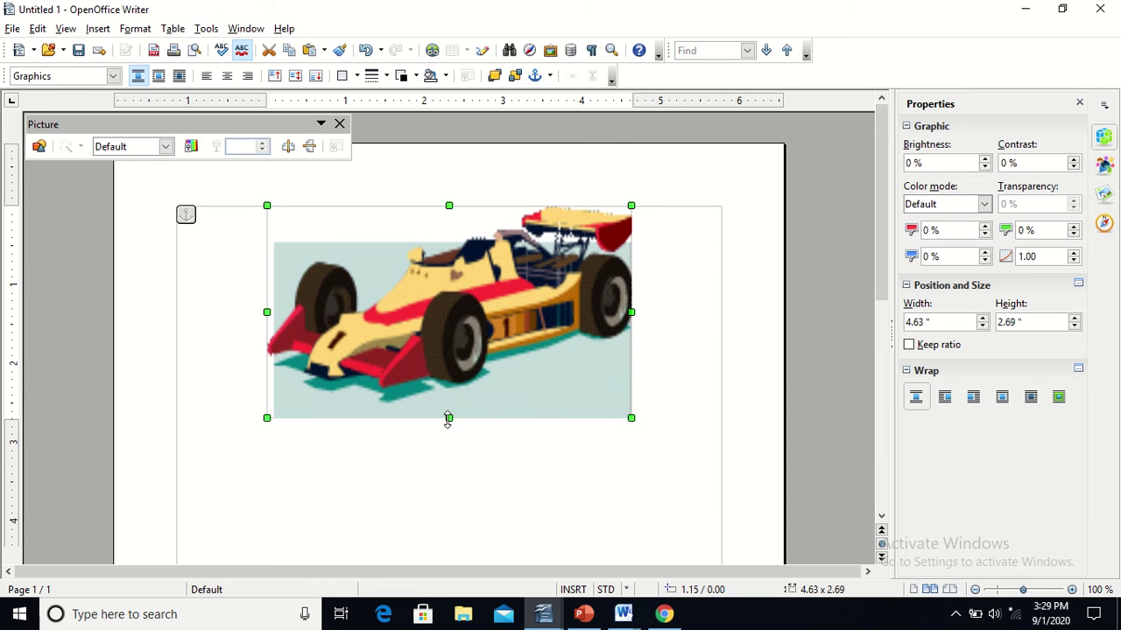
left_click_drag(449, 419, 450, 453)
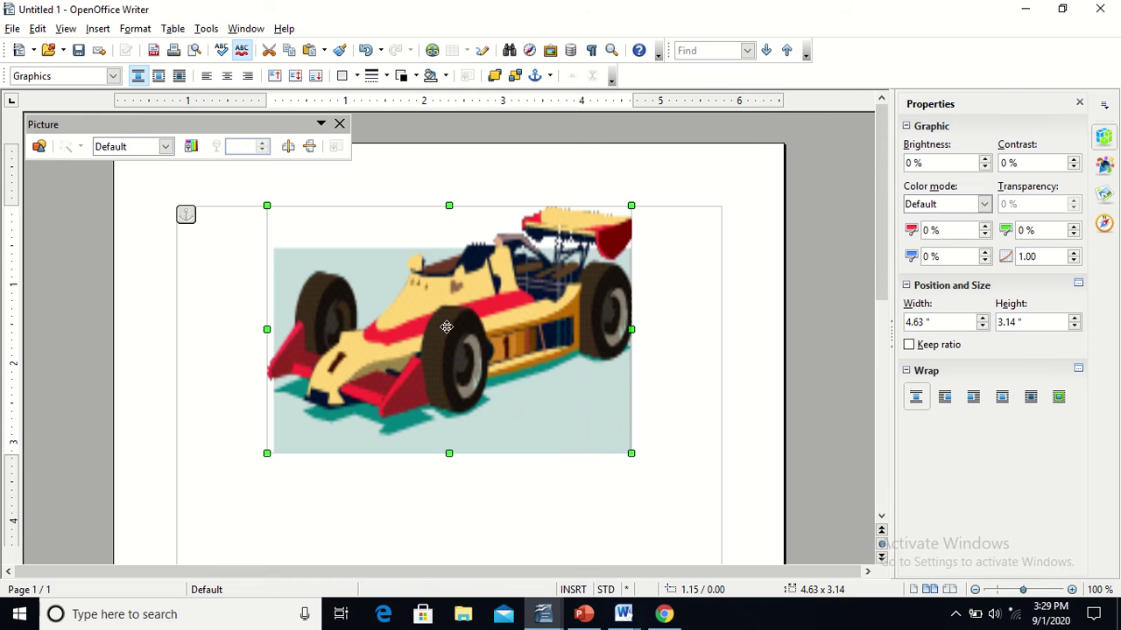
Switch to Document2 in Microsoft Word and delete the race car clip art.
mouse_move(630, 618)
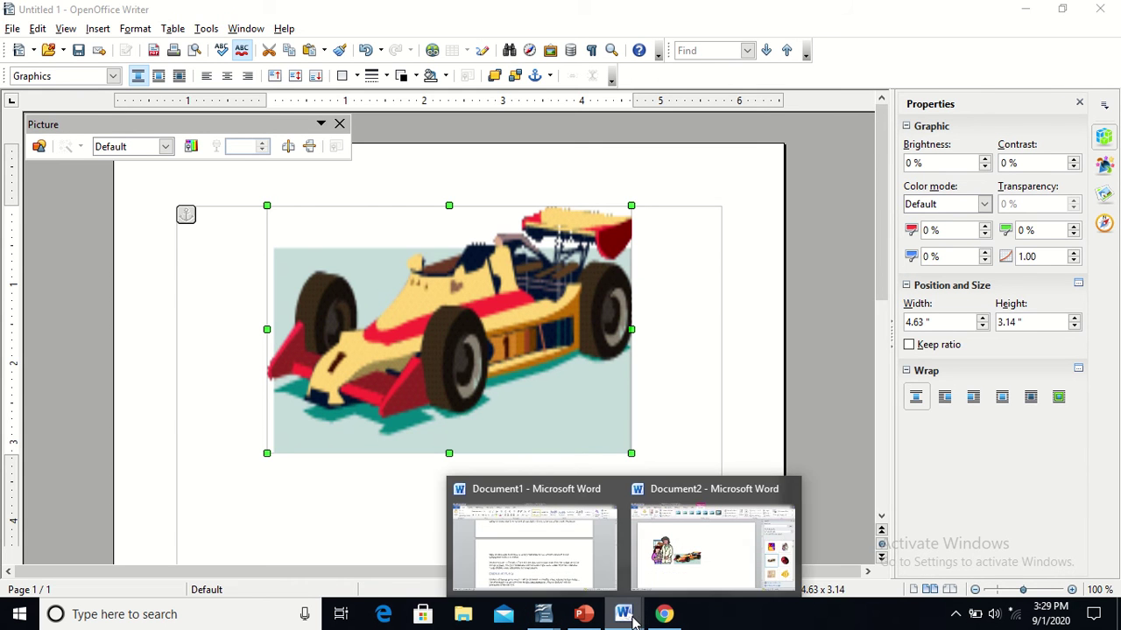
left_click(735, 555)
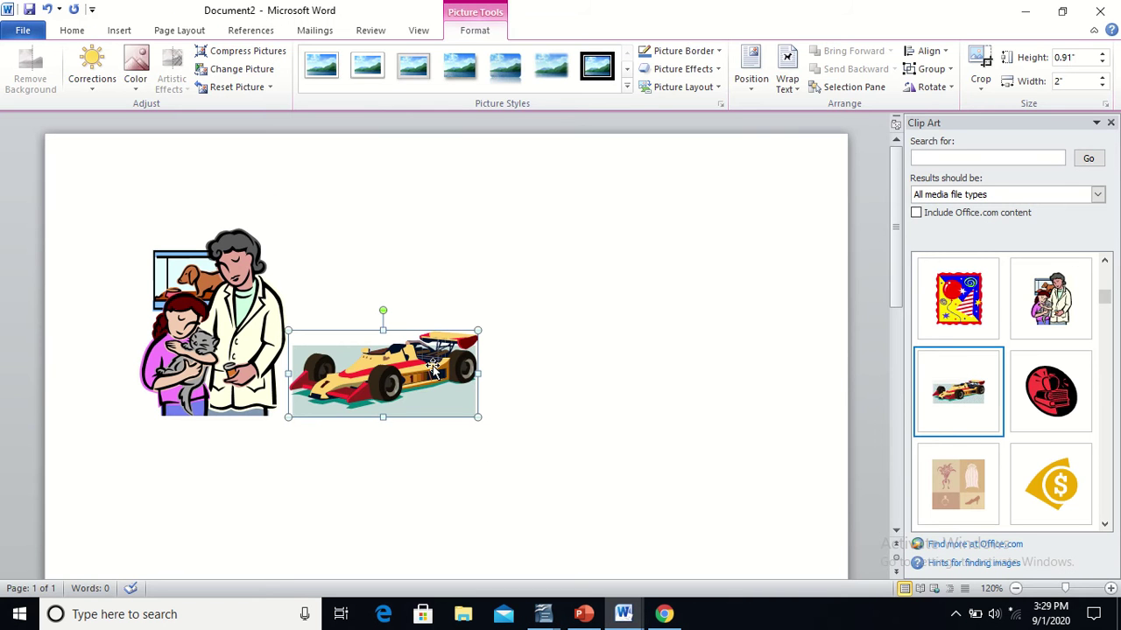
key("Delete")
Enlarge the vet picture to about 3.5" wide and 3.64" high.
left_click(282, 402)
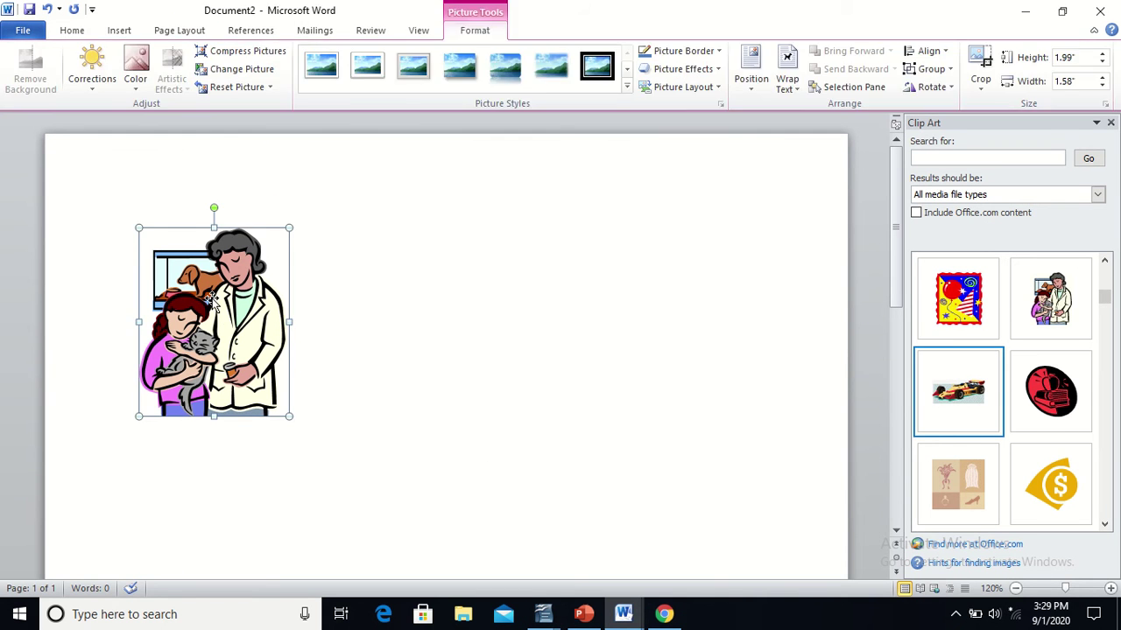
left_click_drag(289, 416, 376, 470)
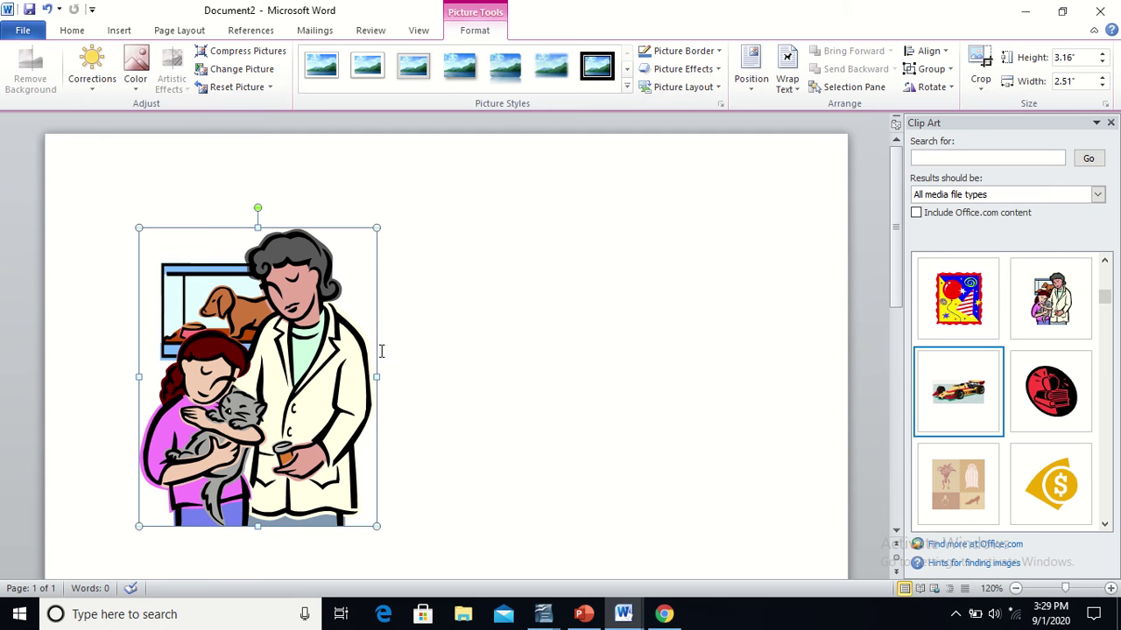
left_click_drag(377, 379, 470, 378)
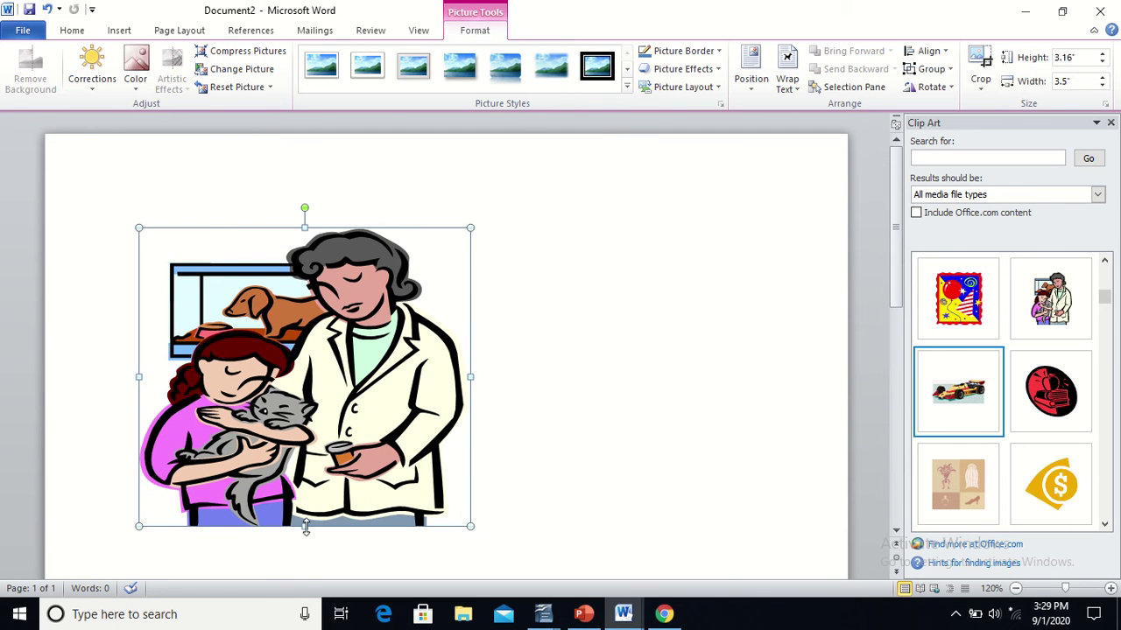
left_click_drag(304, 526, 306, 571)
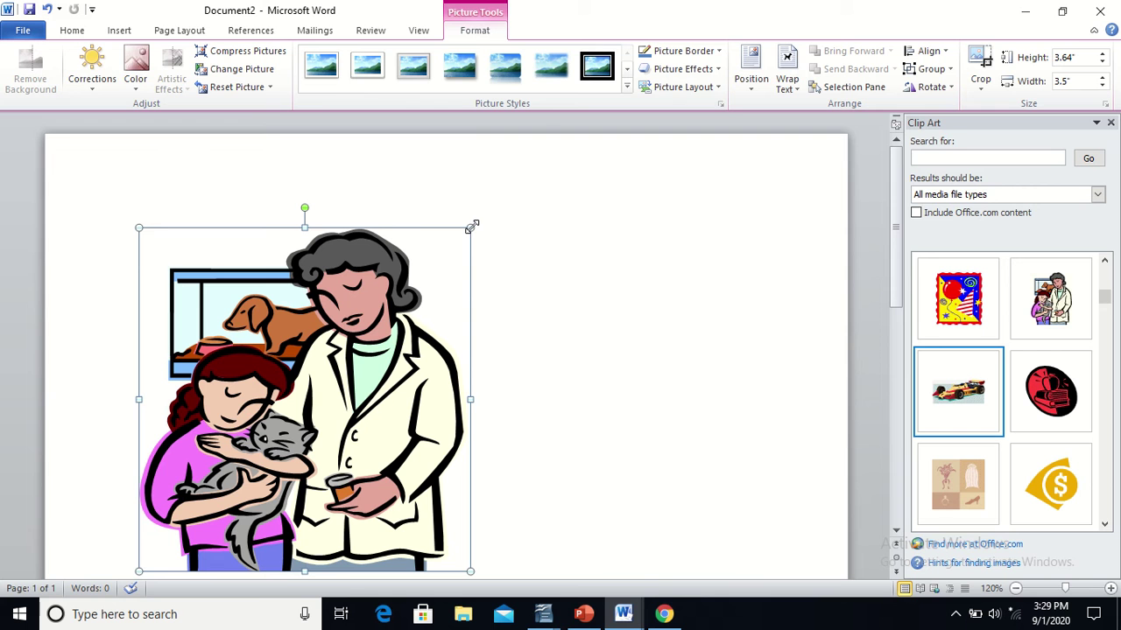
Switch to the study material PDF in Chrome and read the drag-and-drop and Insert Picture dialog instructions.
left_click(665, 614)
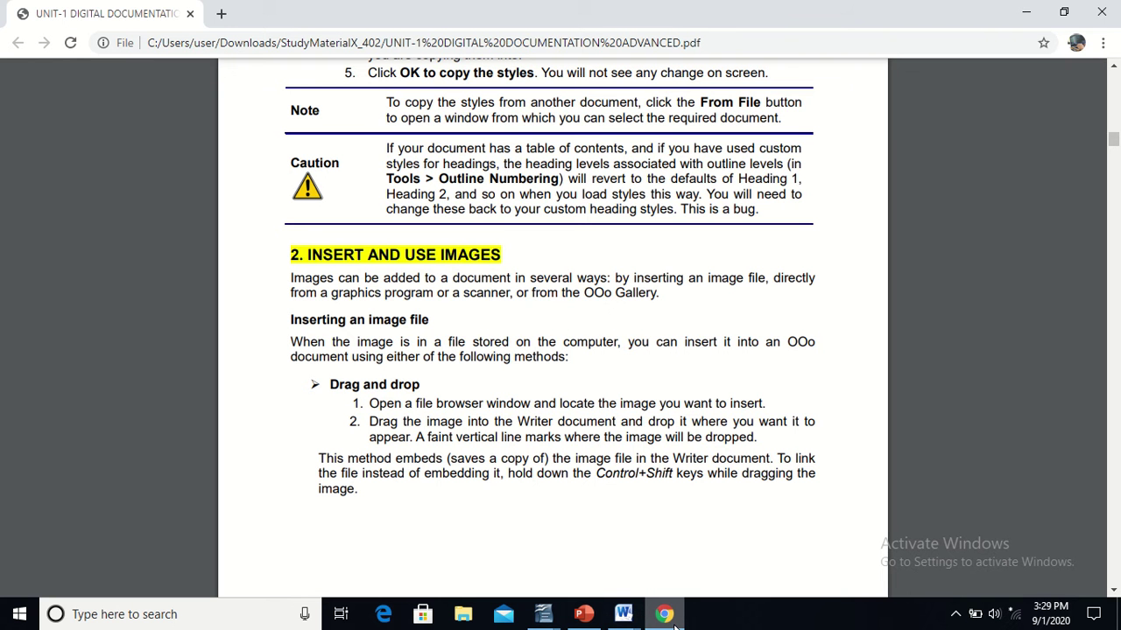
key("Down")
key("Down")
key("Down")
key("Down")
key("Down")
key("Down")
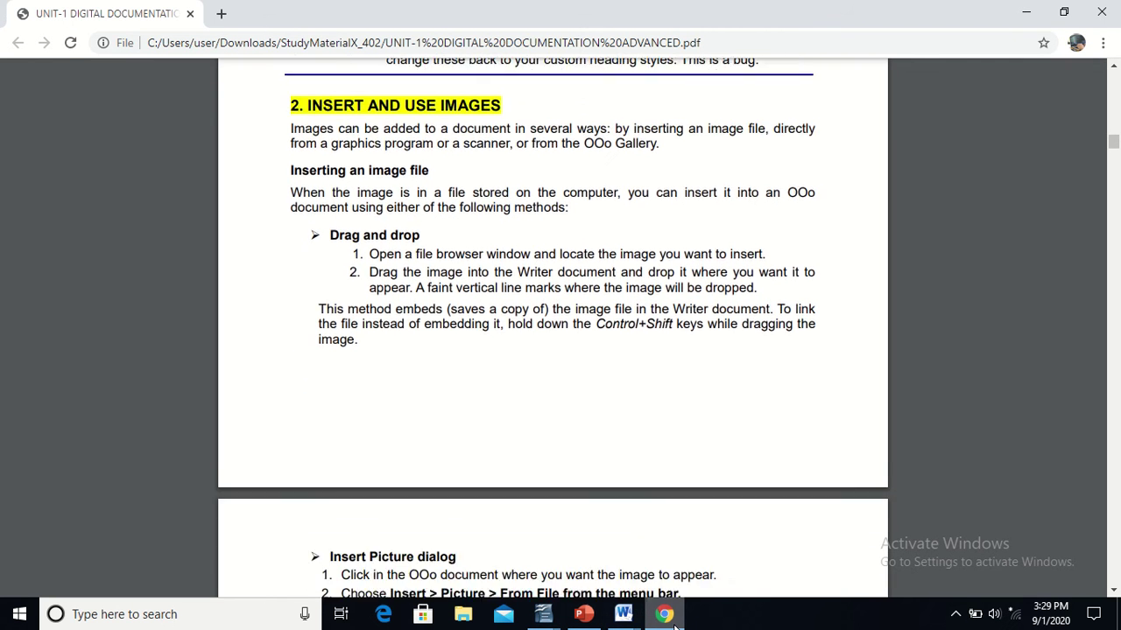
key("Down")
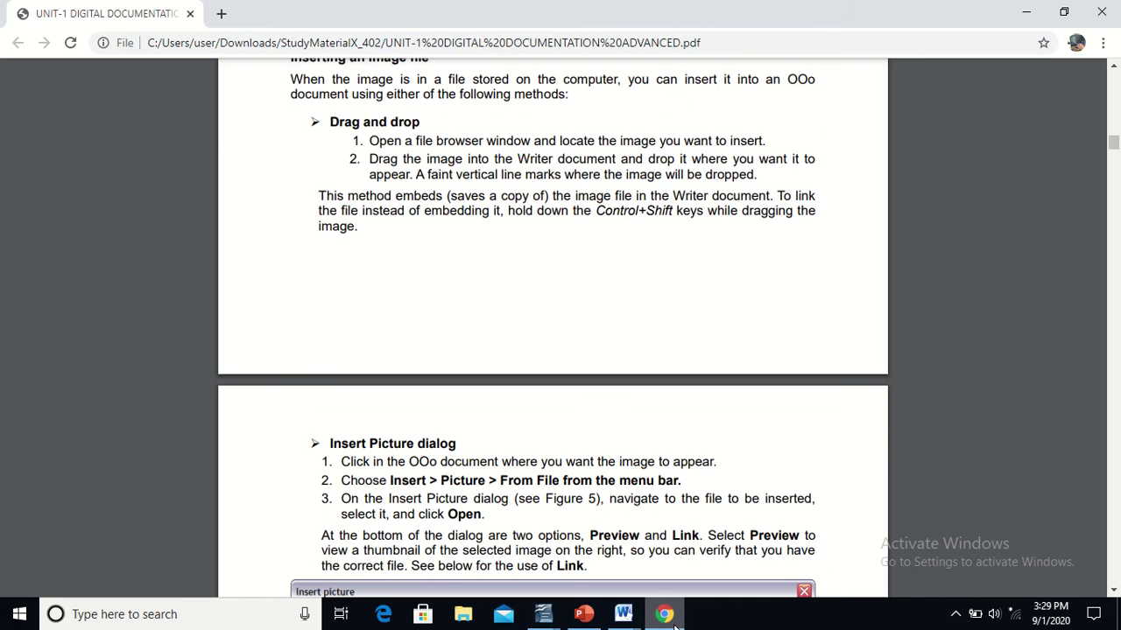
key("Down")
key("Down")
key("Down")
key("Down")
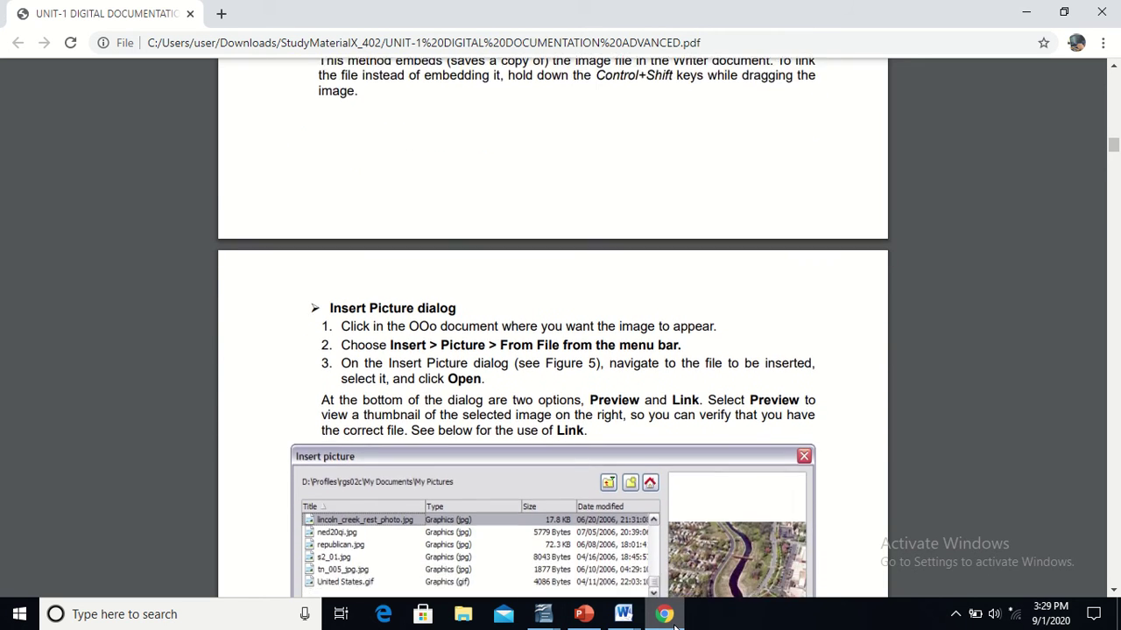
key("Down")
key("Down")
key("Down")
key("Down")
key("Down")
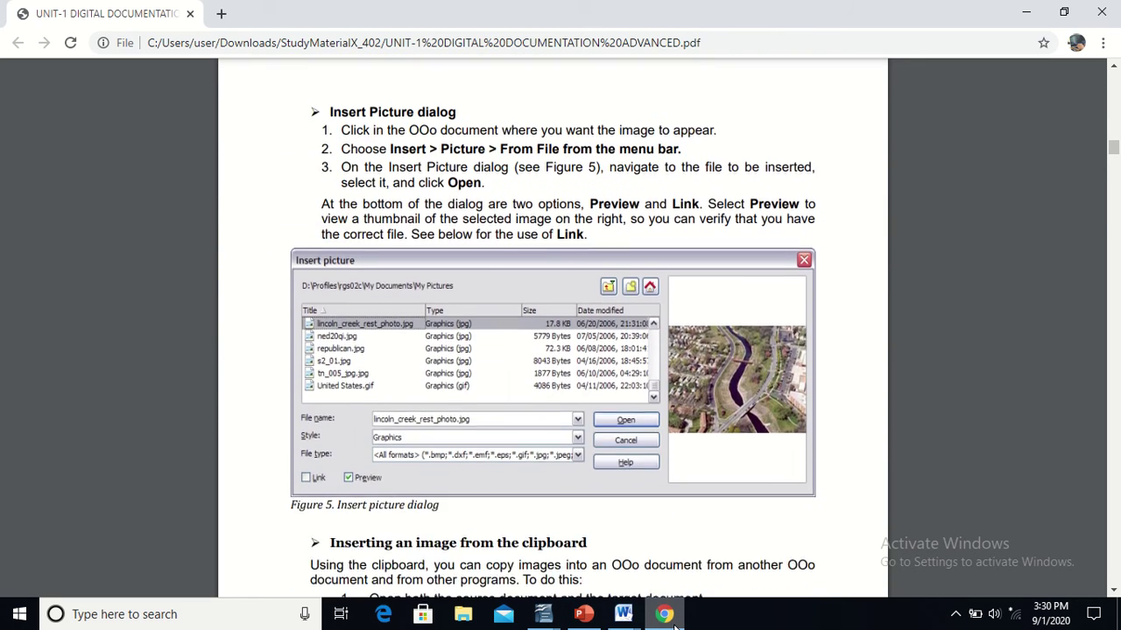
Read the section on inserting an image from the clipboard, including its caution note.
key("Down")
key("Down")
key("Down")
key("Down")
key("Down")
key("Down")
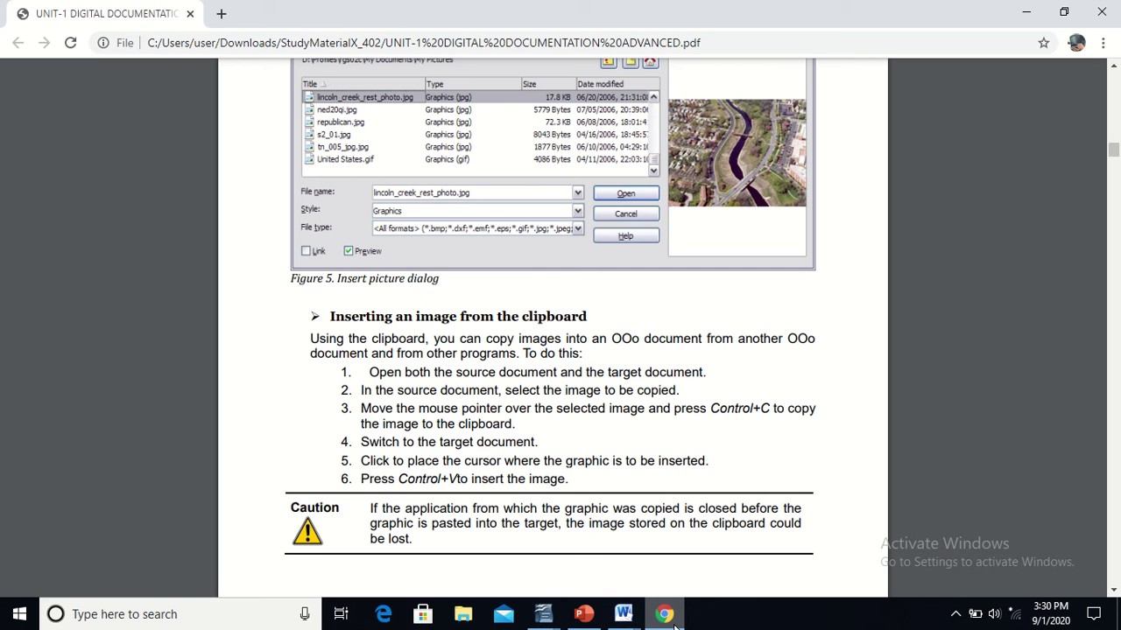
key("Down")
key("Down")
key("Down")
key("Down")
key("Down")
key("Down")
key("Down")
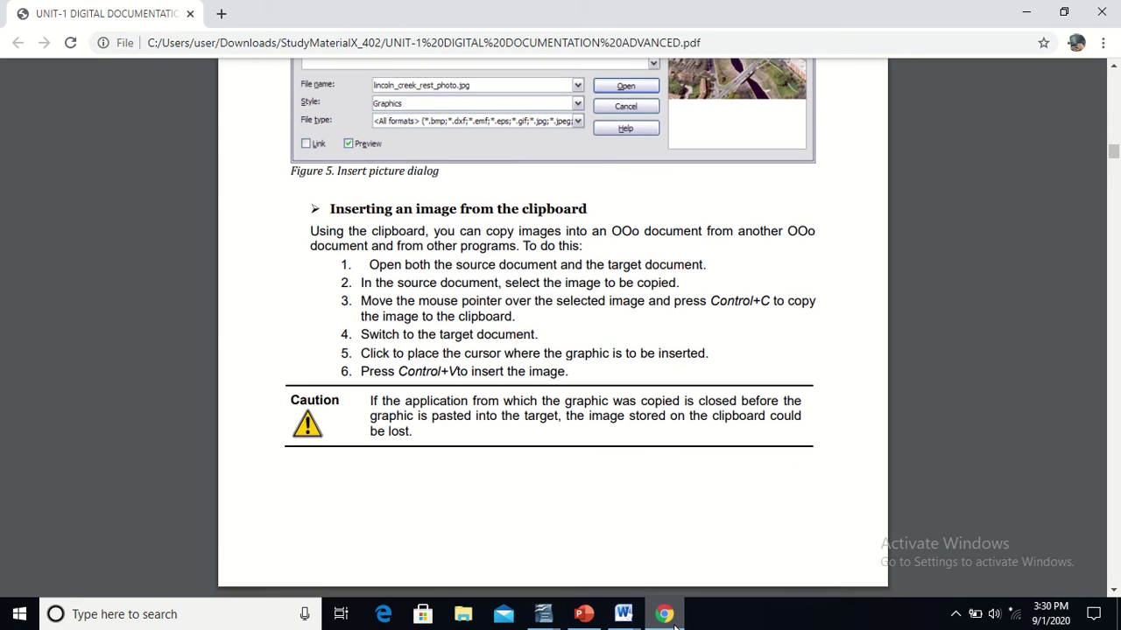
Read the sections on inserting an image using a scanner and from the Gallery, through Figure 6.
key("Down")
key("Down")
key("Down")
key("Down")
key("Down")
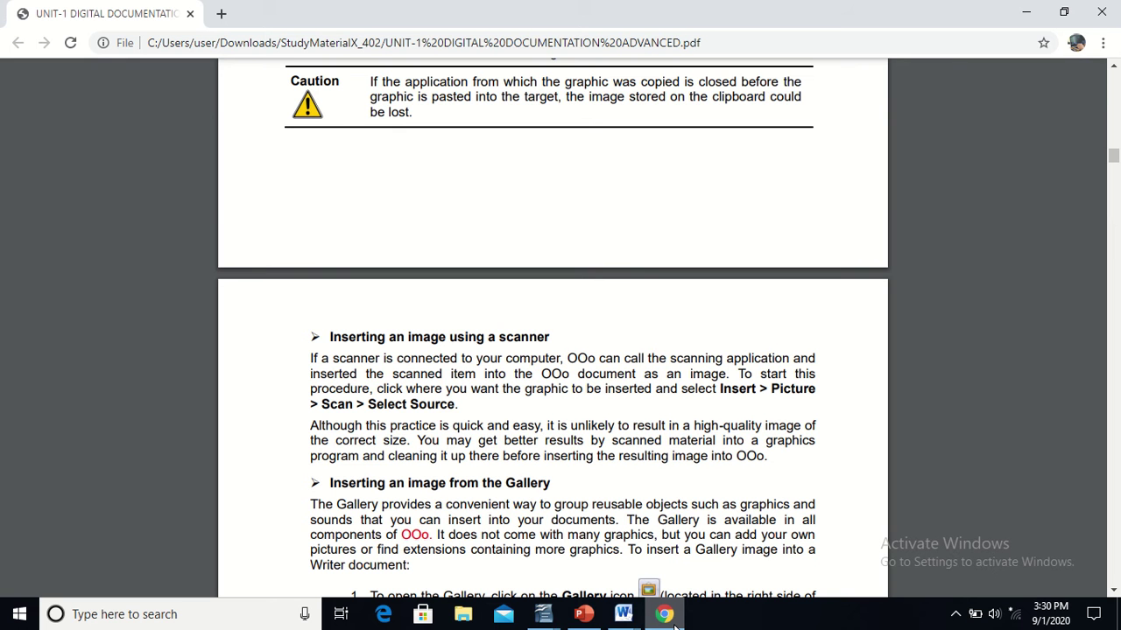
key("Down")
key("Down")
key("Down")
key("Down")
key("Down")
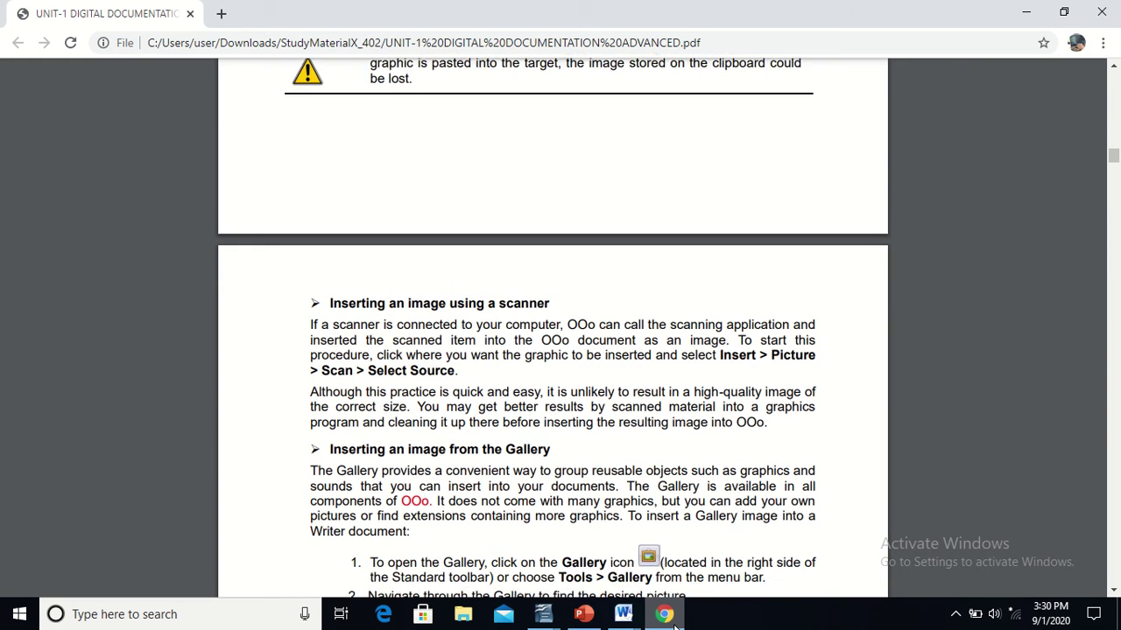
key("Down")
key("Down")
key("Down")
key("Down")
key("Down")
key("Down")
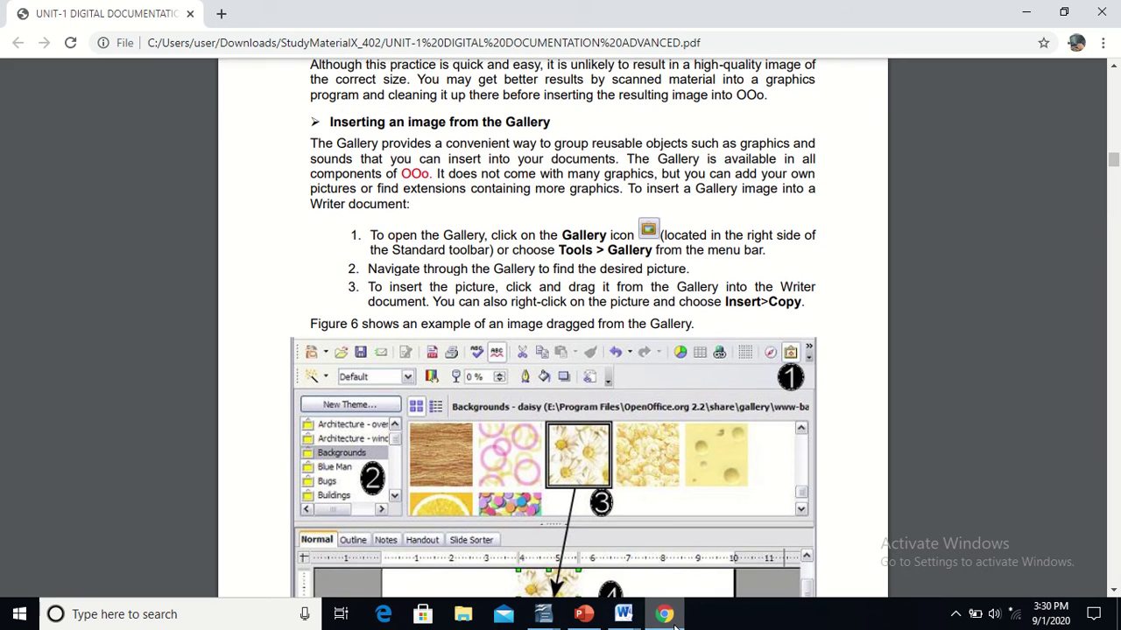
key("Down")
key("Down")
key("Down")
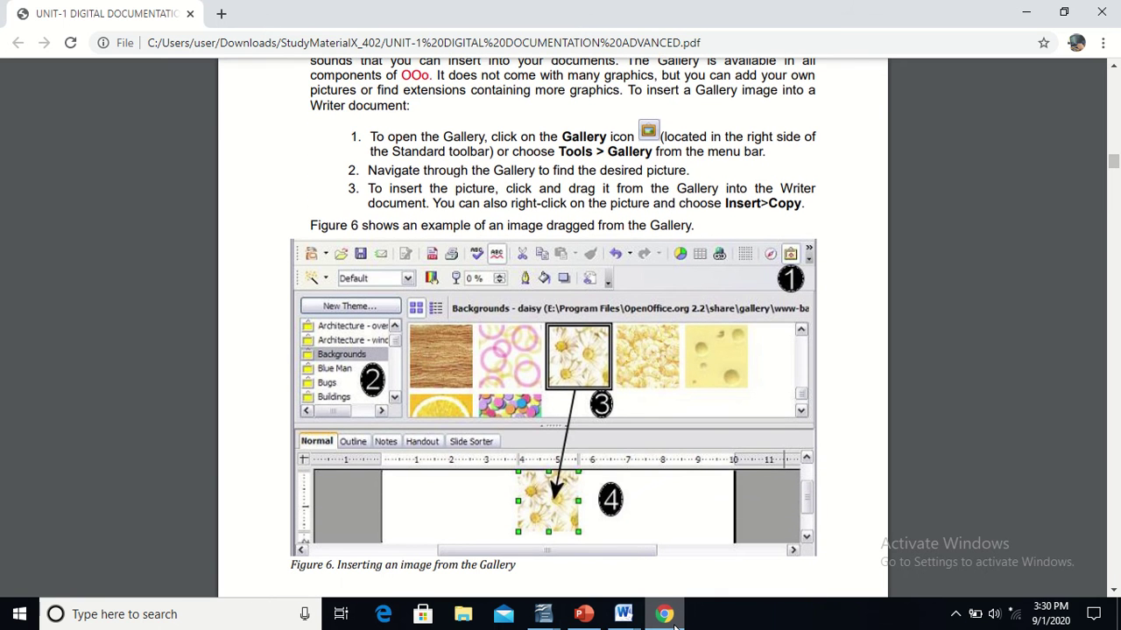
Return to Document2 in Word and replace the selected vet picture with the insert videos image from the Pictures folder.
left_click(622, 617)
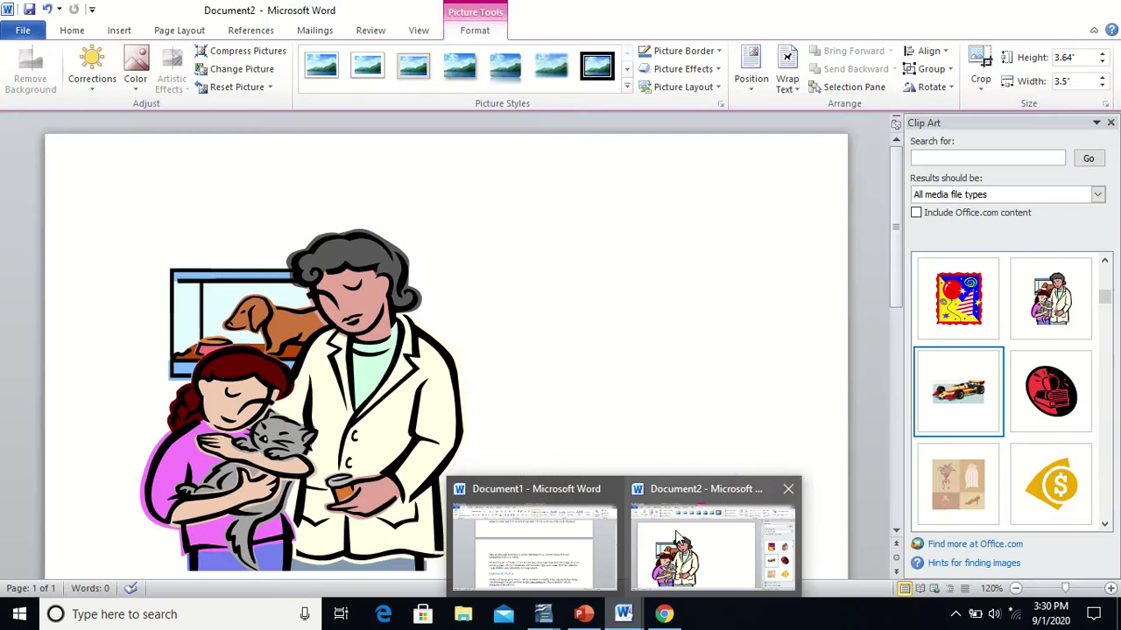
left_click(711, 547)
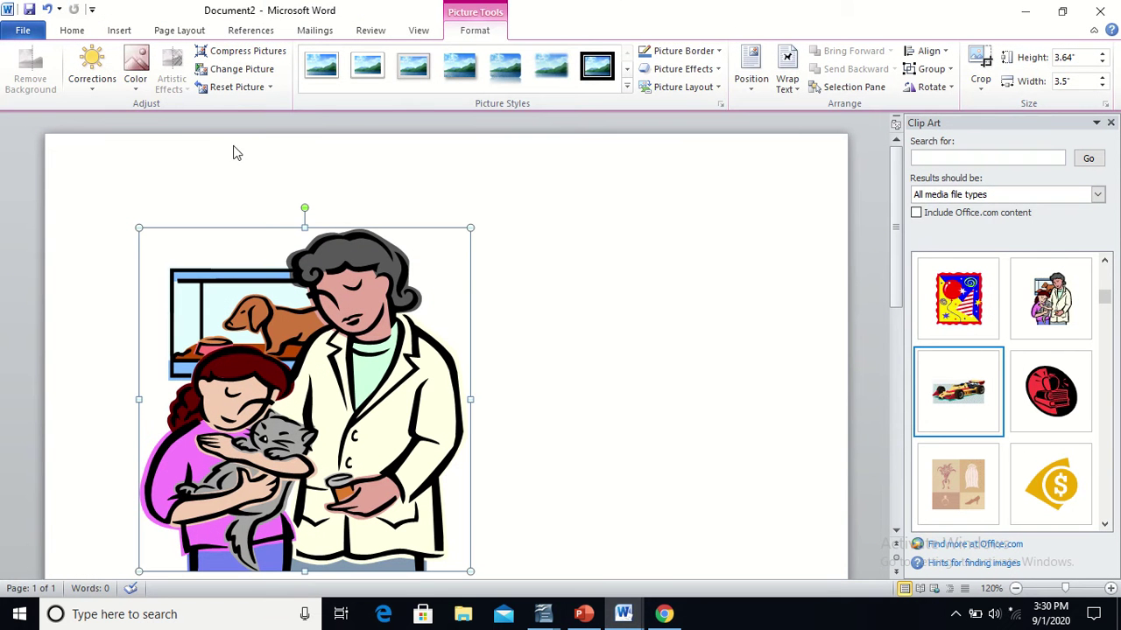
left_click(127, 35)
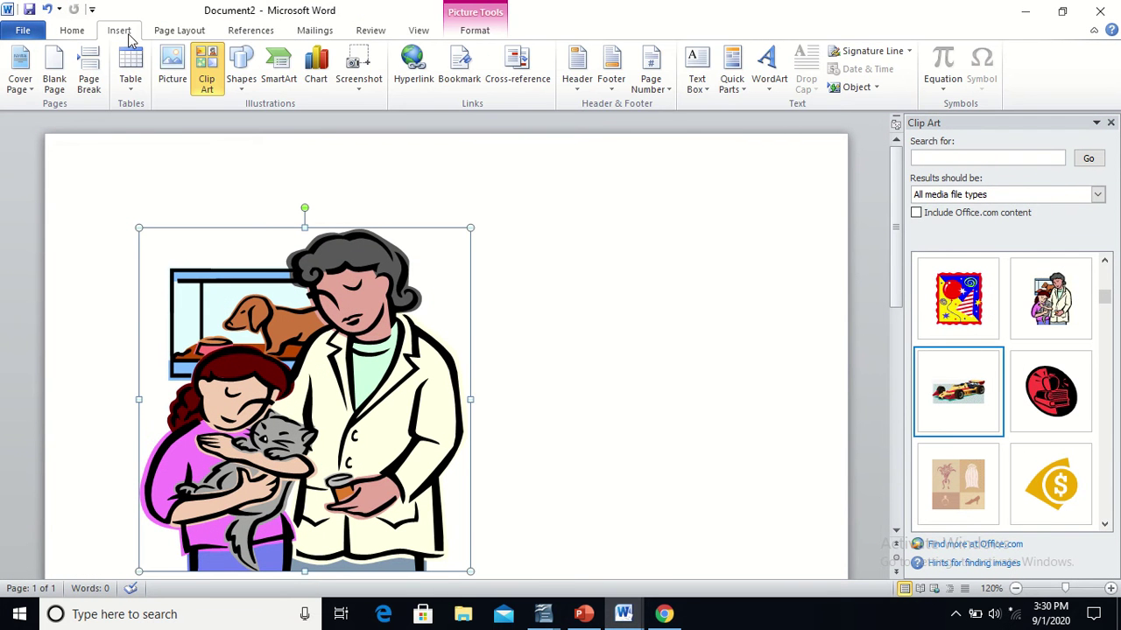
left_click(174, 84)
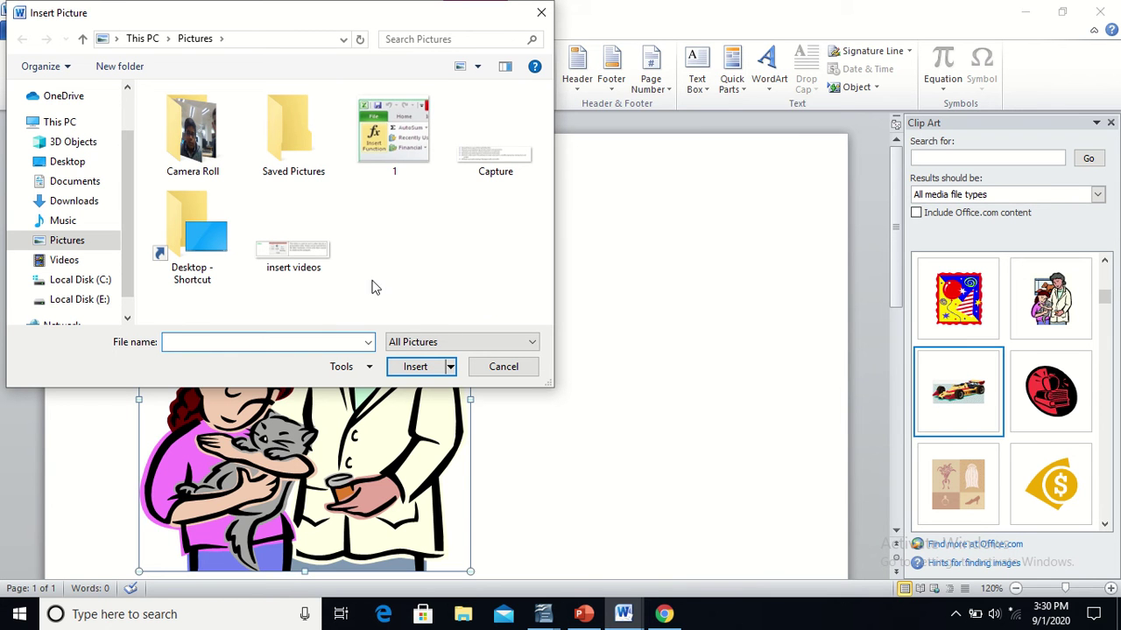
double_click(320, 251)
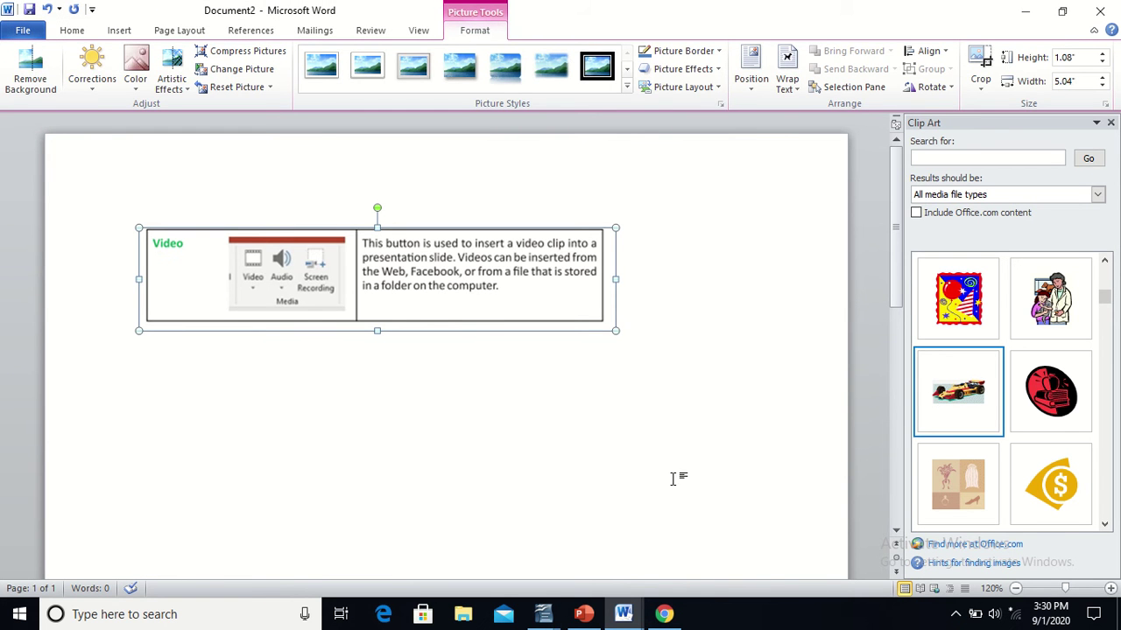
Switch back to the study material PDF in Chrome and read how to expand, undock, hide and close the Gallery.
left_click(626, 615)
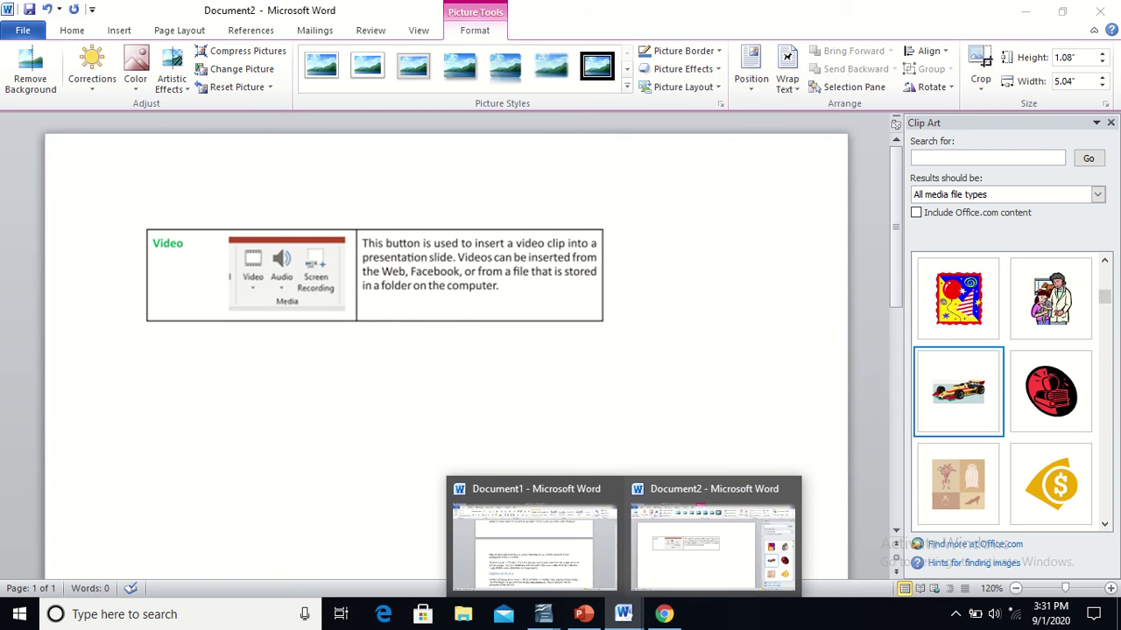
left_click(665, 615)
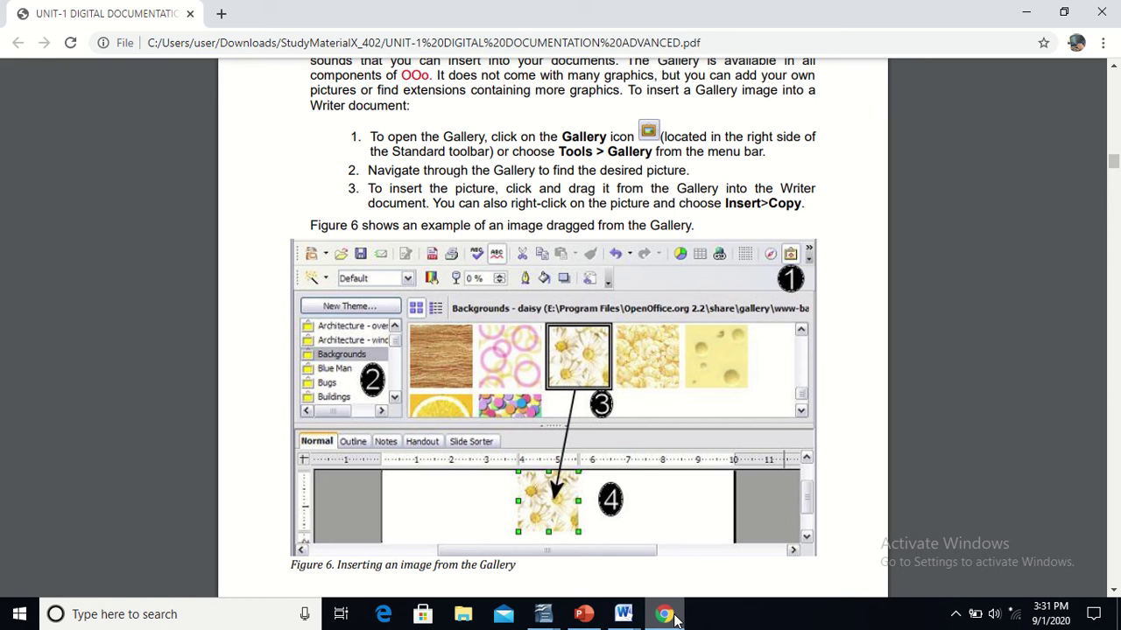
key("Down")
key("Down")
key("Down")
key("Down")
key("Down")
key("Down")
key("Down")
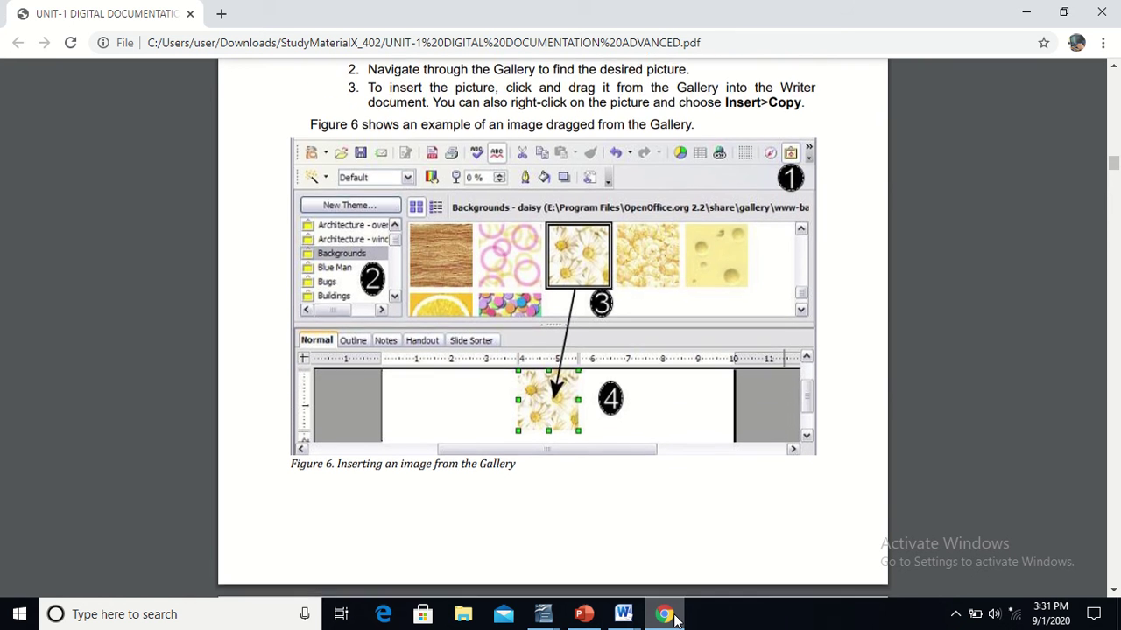
key("Down")
key("Down")
key("Down")
key("Down")
key("Down")
key("Down")
key("Down")
key("Down")
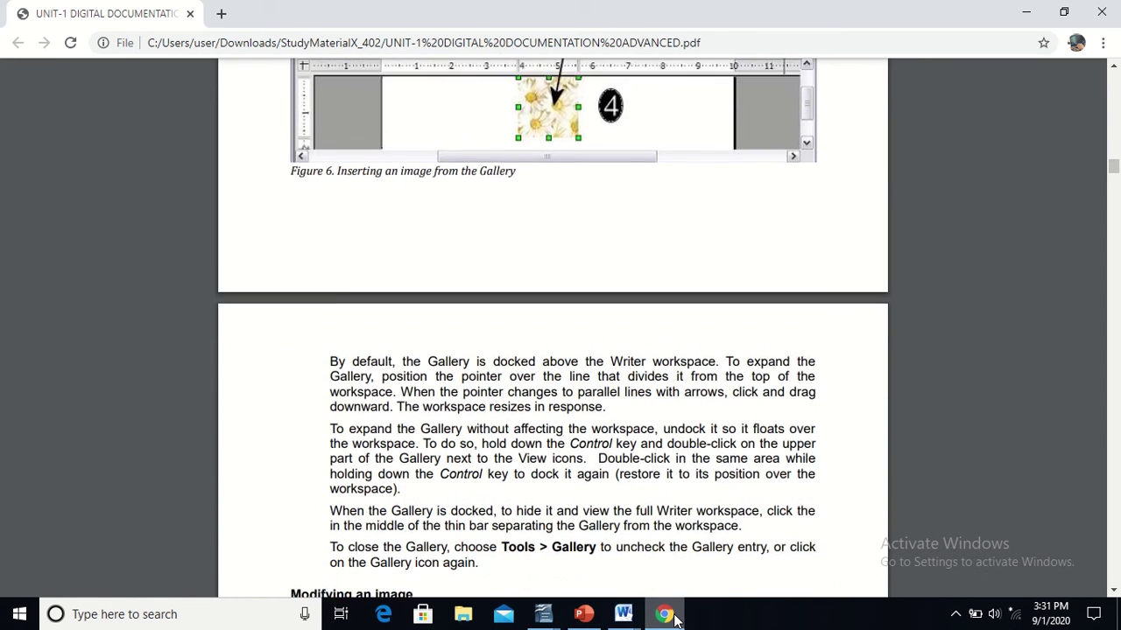
Read the Modifying an image introduction and the section on using the Picture toolbar.
key("Down")
key("Down")
key("Down")
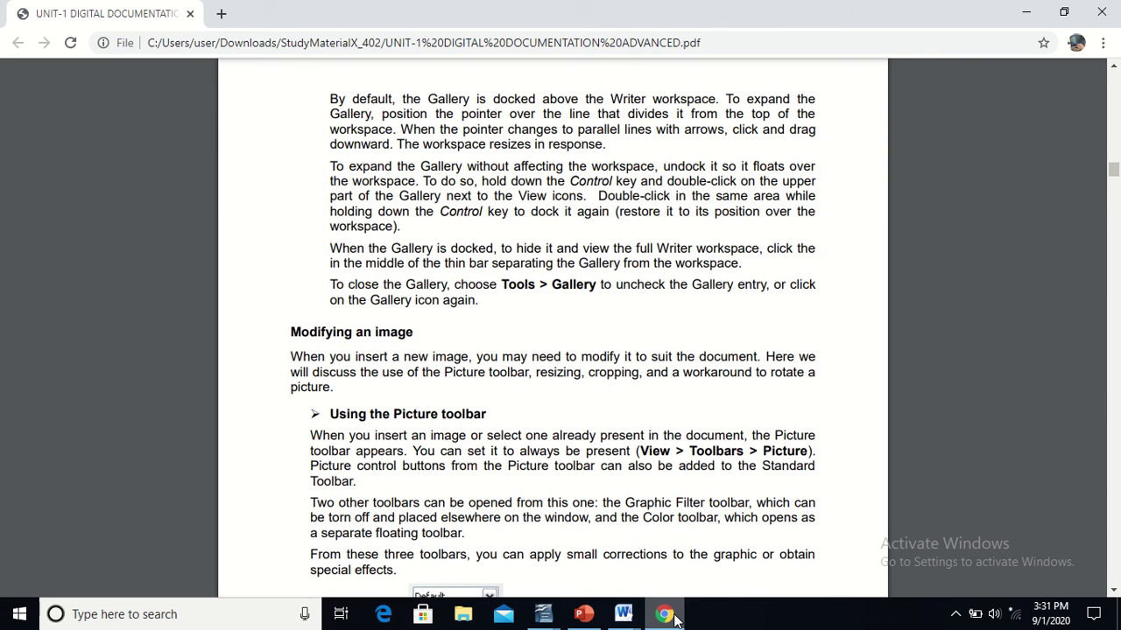
key("Down")
key("Down")
key("Down")
key("Down")
key("Down")
key("Down")
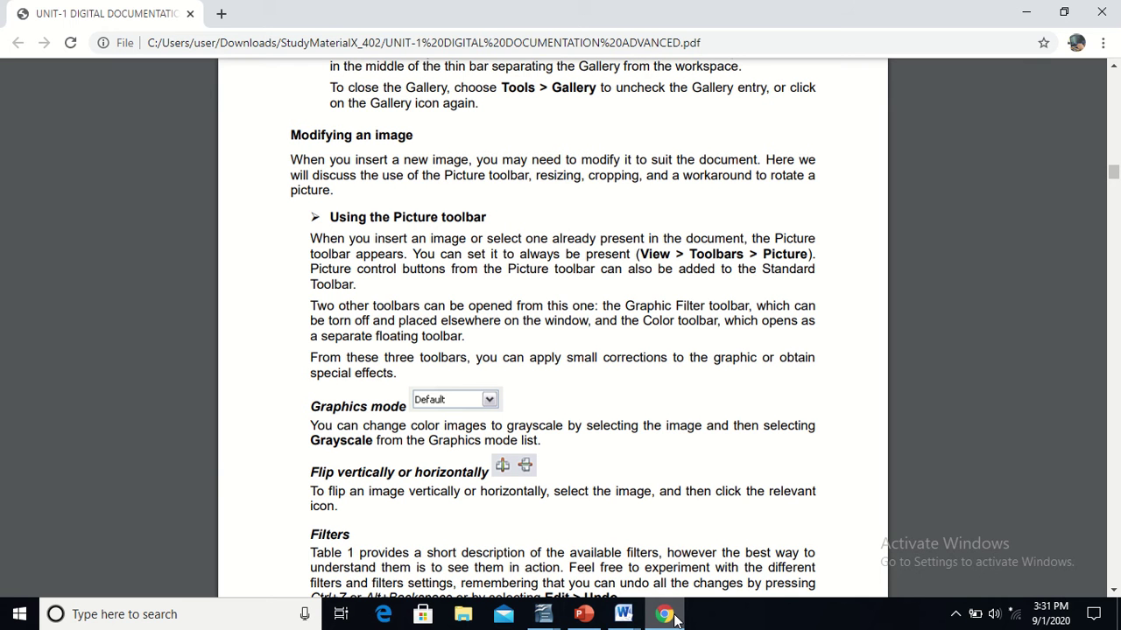
Read the study material's notes on graphics mode, flipping vertically or horizontally, and filters.
key("Down")
key("Down")
key("Down")
key("Down")
key("Down")
key("Down")
key("Down")
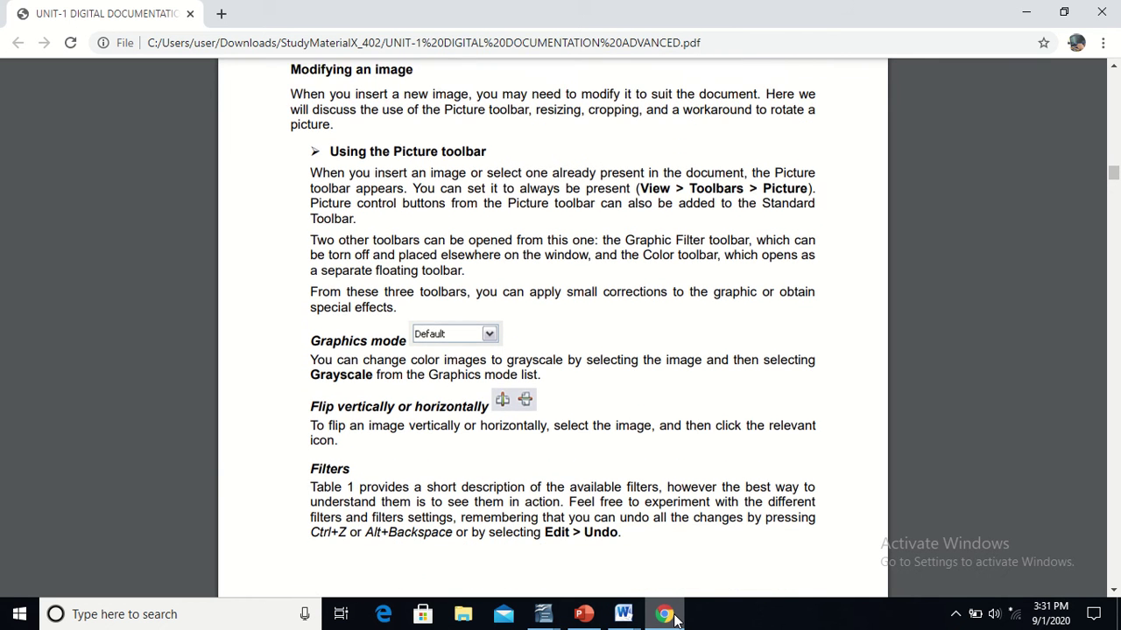
key("Down")
key("Down")
key("Down")
key("Down")
key("Down")
key("Down")
key("Down")
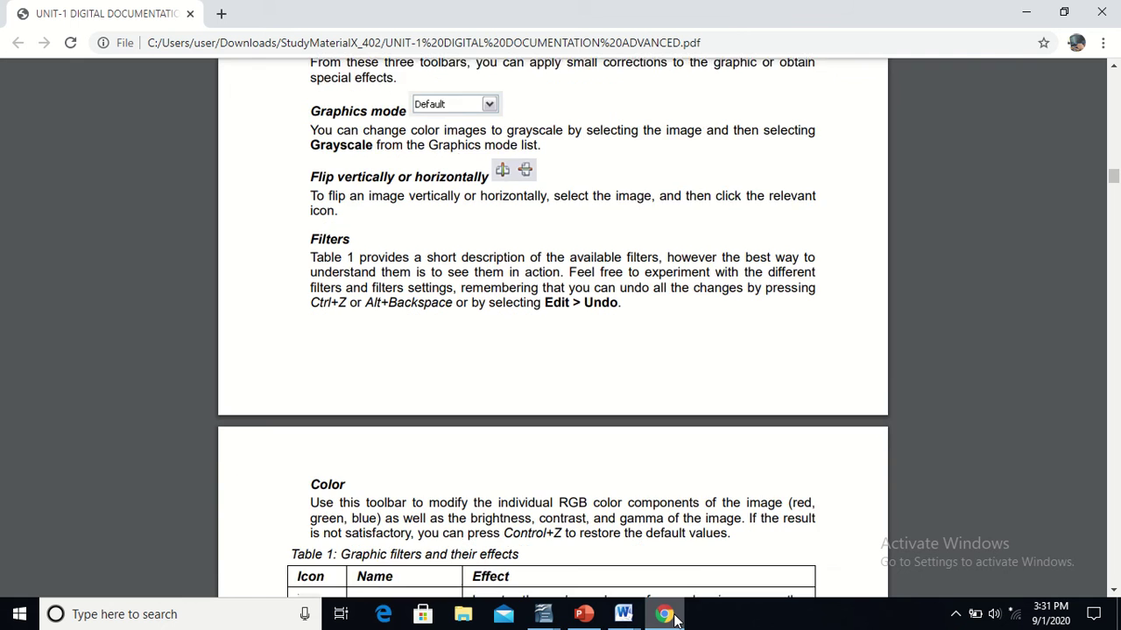
Read the Color section and examine Table 1 on graphic filters and their effects.
key("Down")
key("Down")
key("Down")
key("Down")
key("Down")
key("Down")
key("Down")
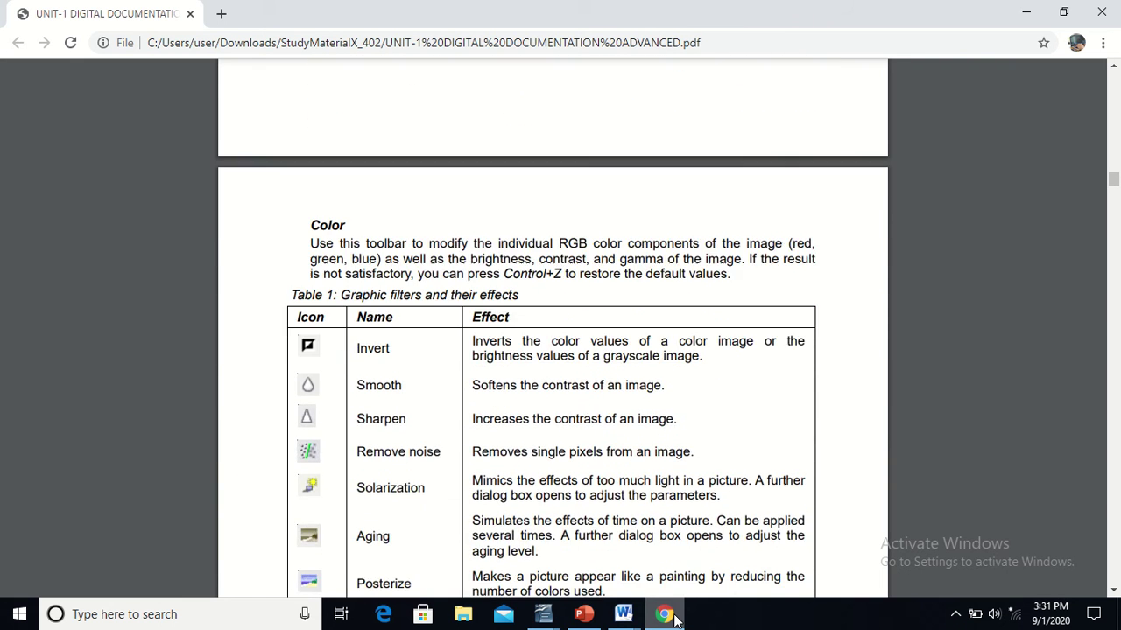
key("Down")
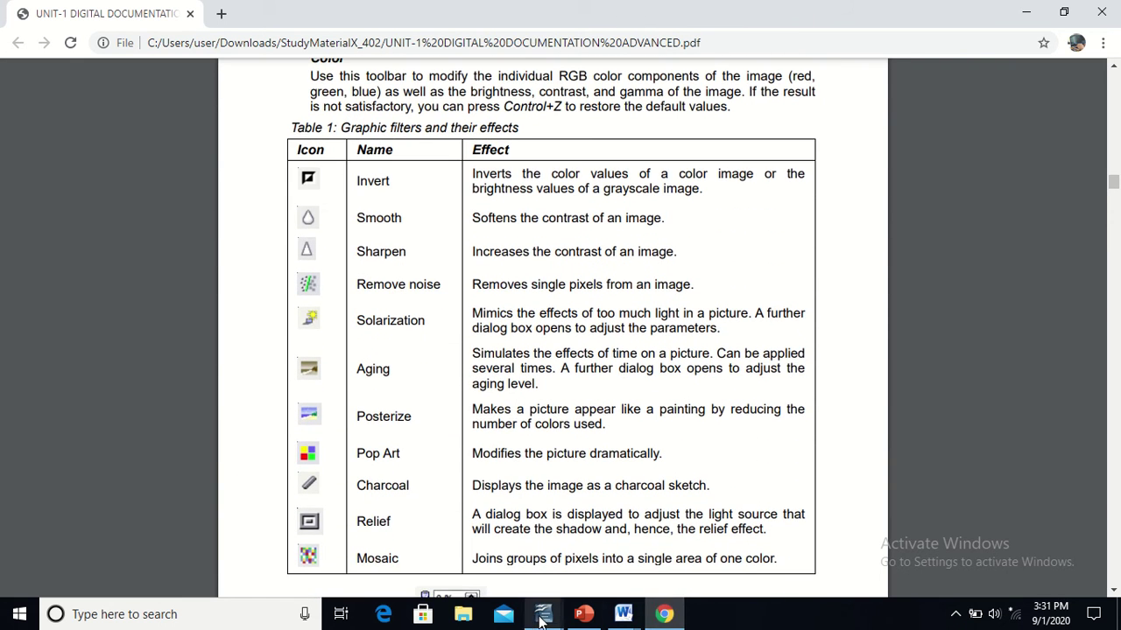
Switch to the Untitled 1 document in OpenOffice Writer and set the race car image's brightness to 17%.
mouse_move(543, 616)
left_click(624, 537)
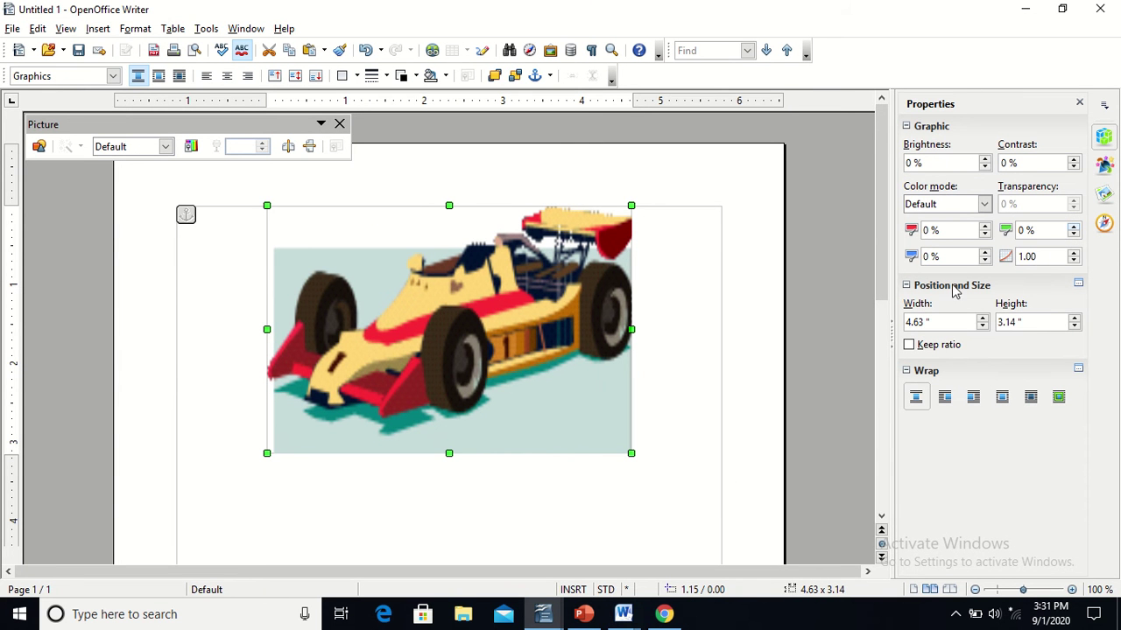
left_click(985, 168)
left_click(985, 159)
left_click(985, 159)
left_click(985, 160)
left_click(986, 159)
left_click(986, 159)
left_click(986, 159)
left_click(986, 159)
left_click(986, 159)
left_click(986, 159)
left_click(985, 159)
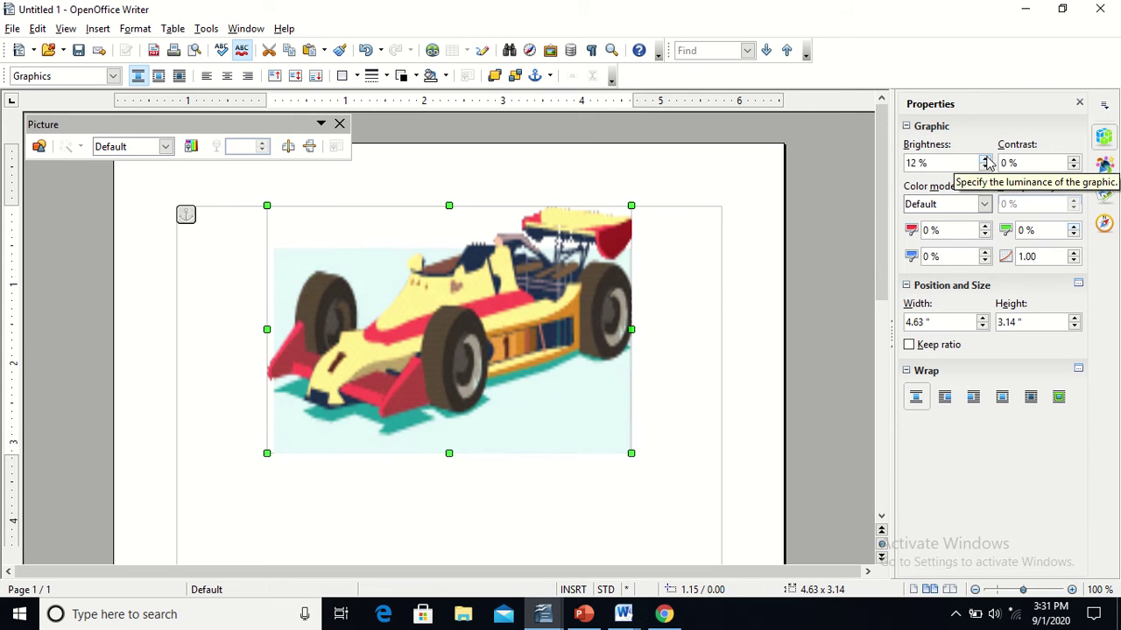
Set the race car image's contrast to -16%.
left_click(1073, 167)
left_click(1073, 167)
left_click(1074, 167)
left_click(1073, 167)
left_click(1074, 167)
left_click(1073, 167)
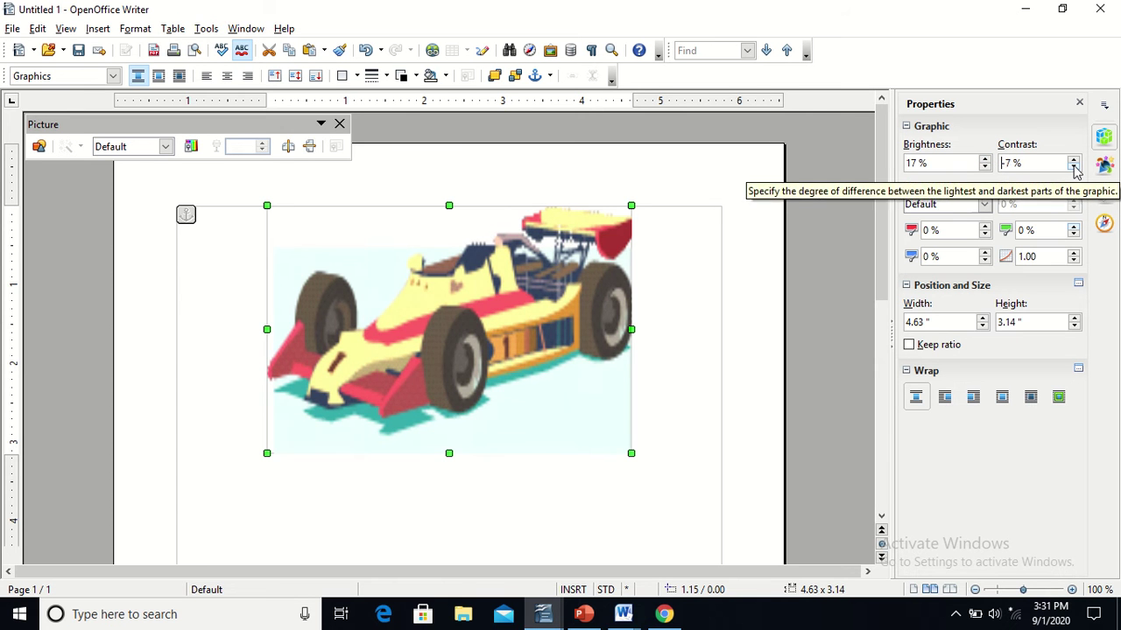
left_click(1073, 167)
left_click(1073, 167)
left_click(1073, 167)
left_click(1073, 168)
left_click(1073, 167)
left_click(1073, 167)
left_click(1073, 167)
left_click(1073, 167)
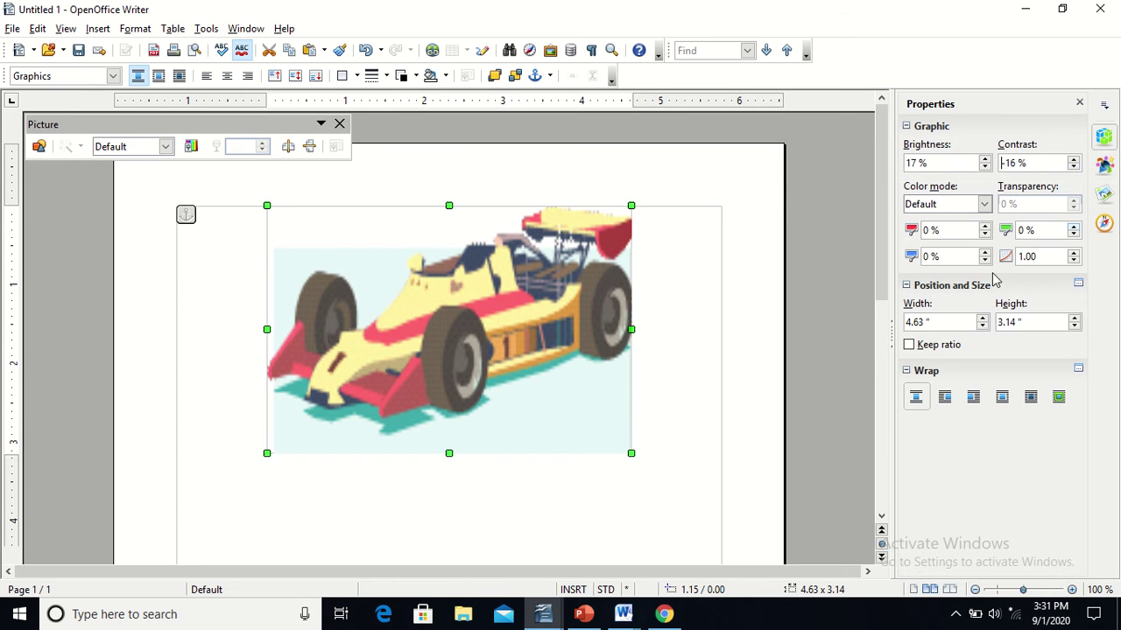
Set the red colour component of the race car image to -17%.
left_click(985, 234)
left_click(984, 234)
left_click(984, 233)
left_click(985, 233)
left_click(985, 234)
left_click(985, 234)
left_click(984, 233)
left_click(984, 234)
left_click(985, 234)
left_click(984, 234)
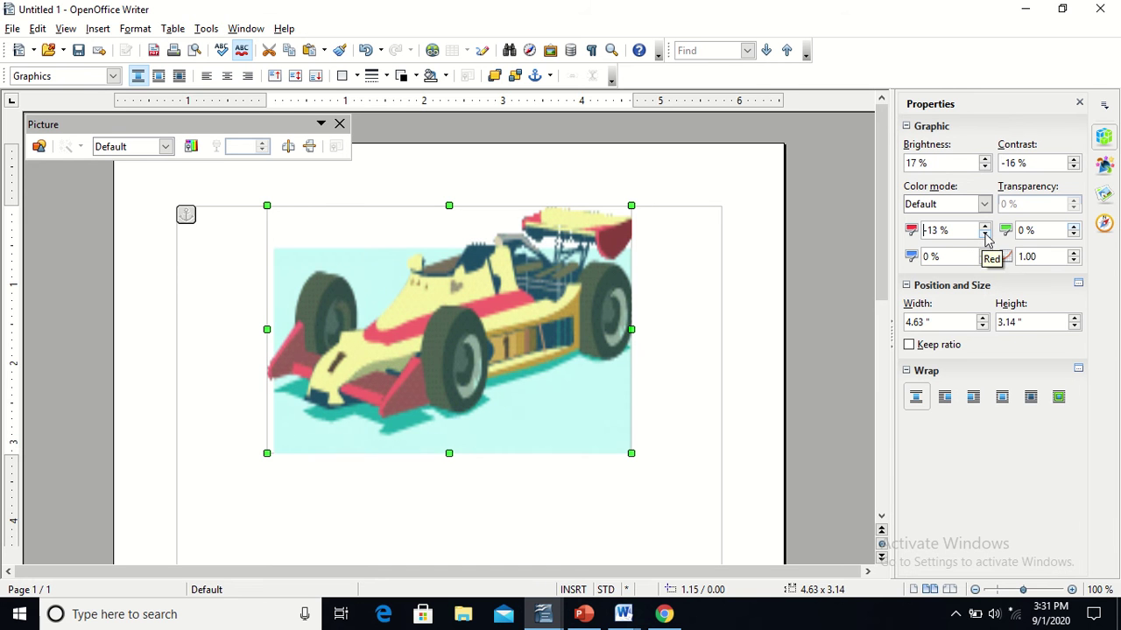
left_click(985, 234)
left_click(985, 234)
left_click(984, 234)
left_click(985, 233)
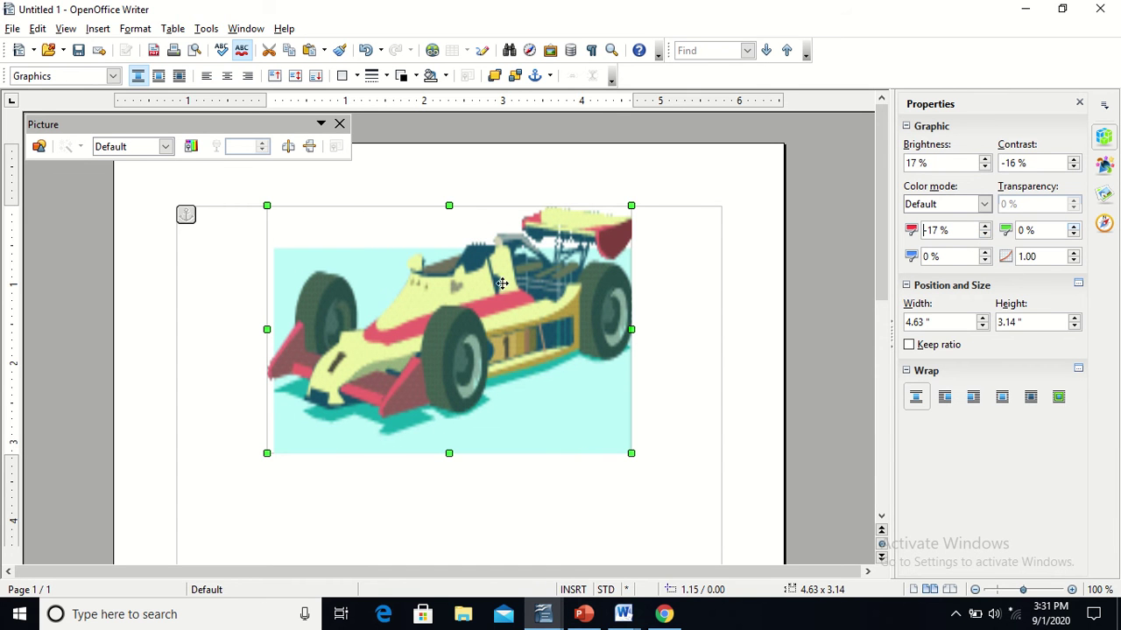
Look through the Styles and Formatting list and the Gallery, and return to the image's properties.
left_click(1105, 166)
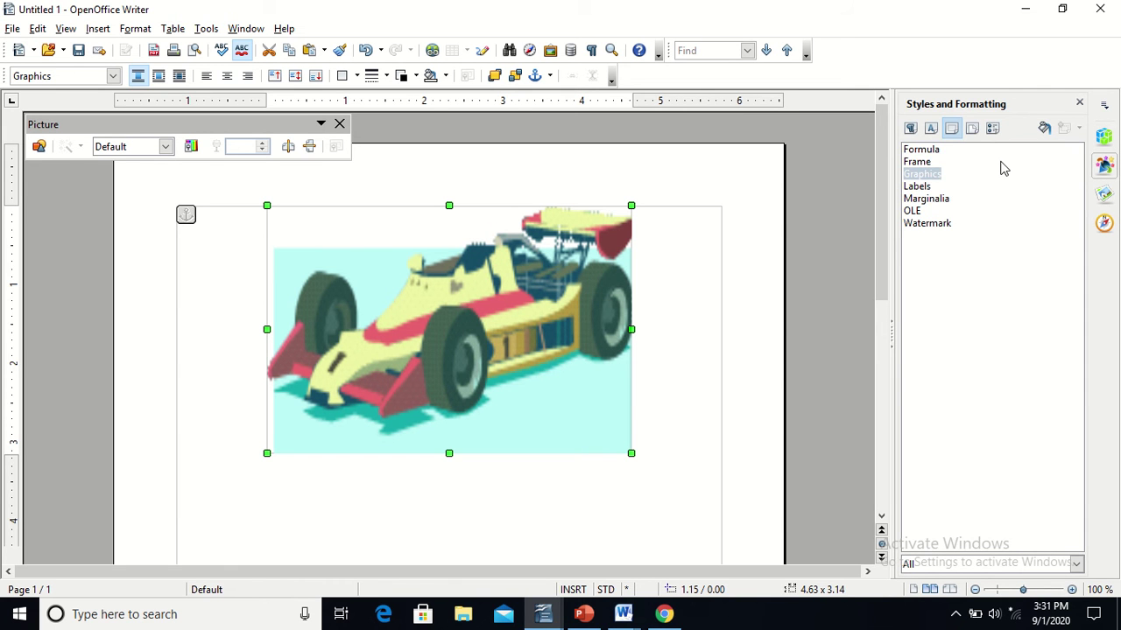
left_click(919, 187)
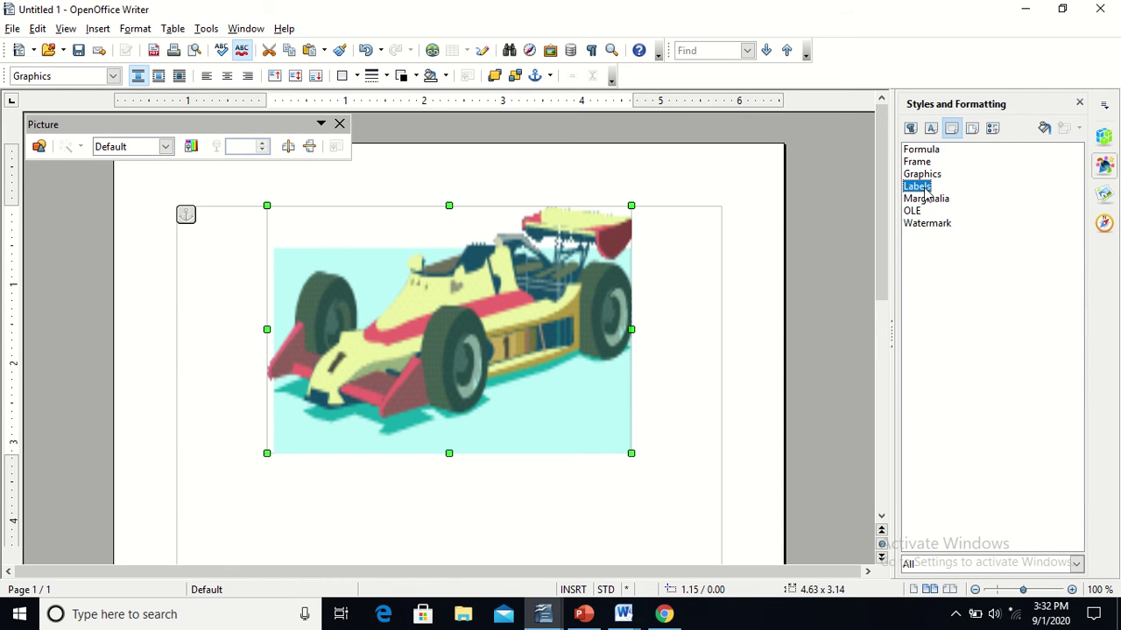
left_click(1104, 195)
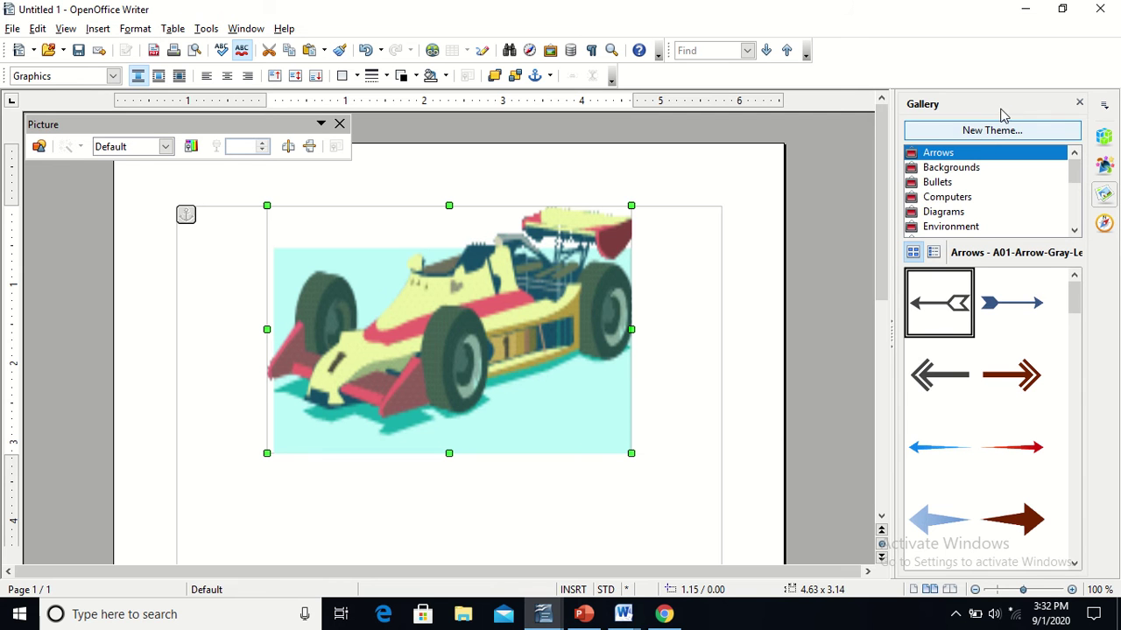
left_click(1102, 137)
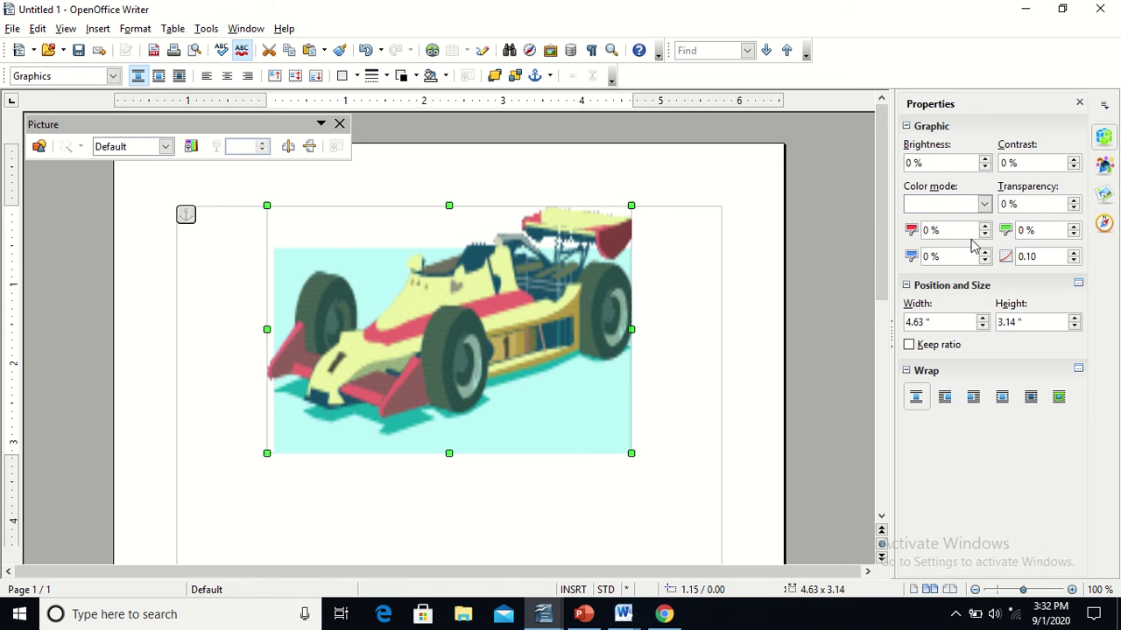
Turn on Keep ratio for the race car image, then deselect and reselect the image.
left_click(926, 348)
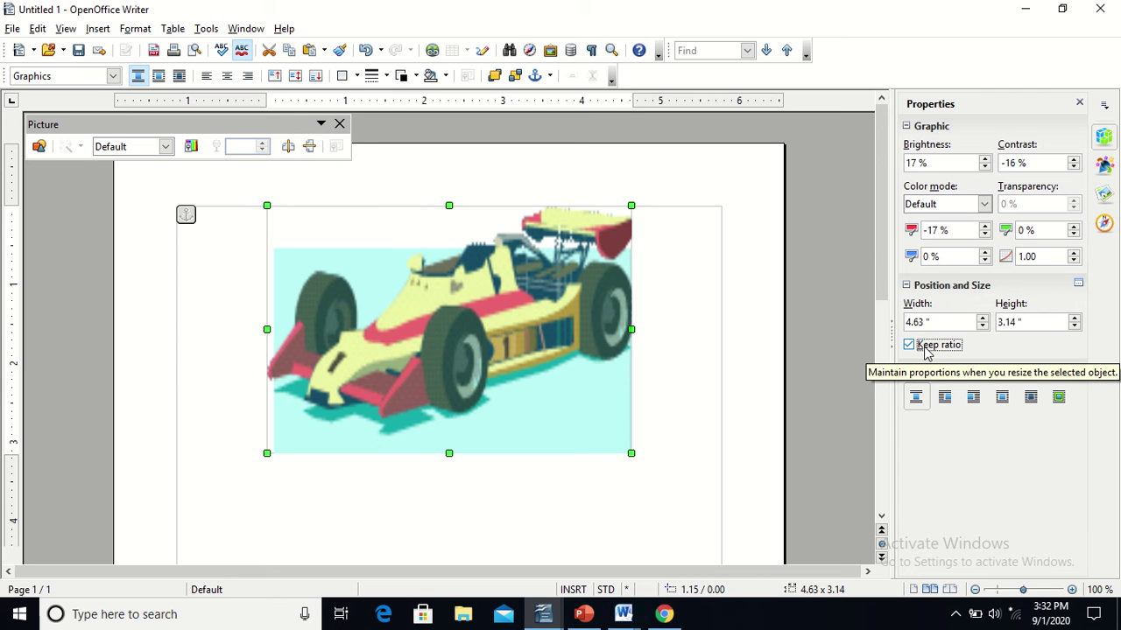
left_click(668, 331)
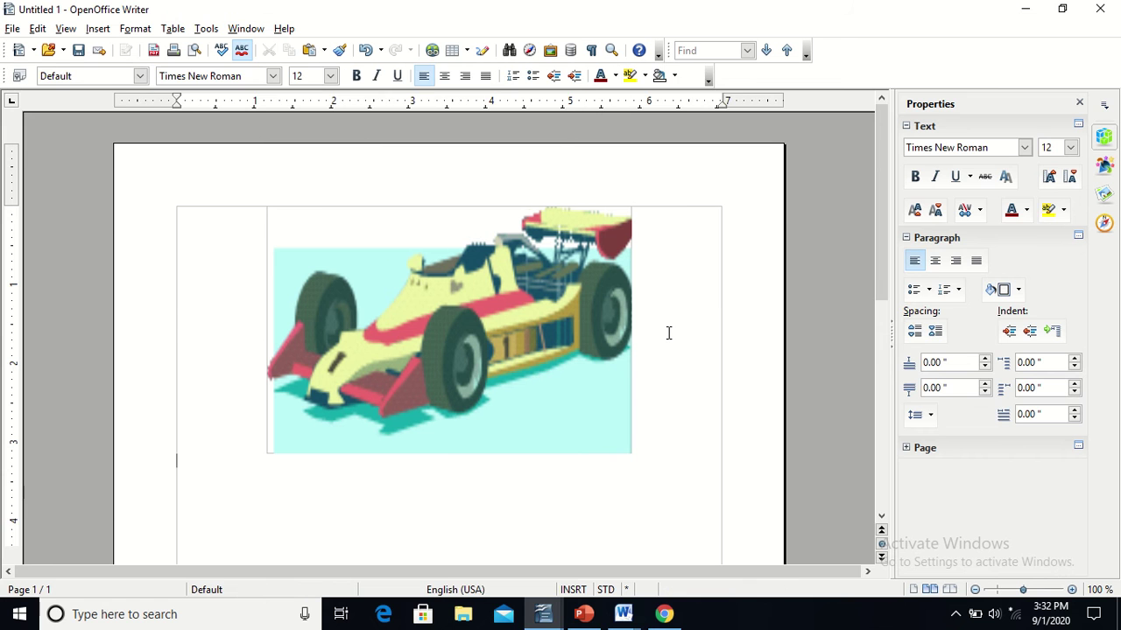
left_click(531, 355)
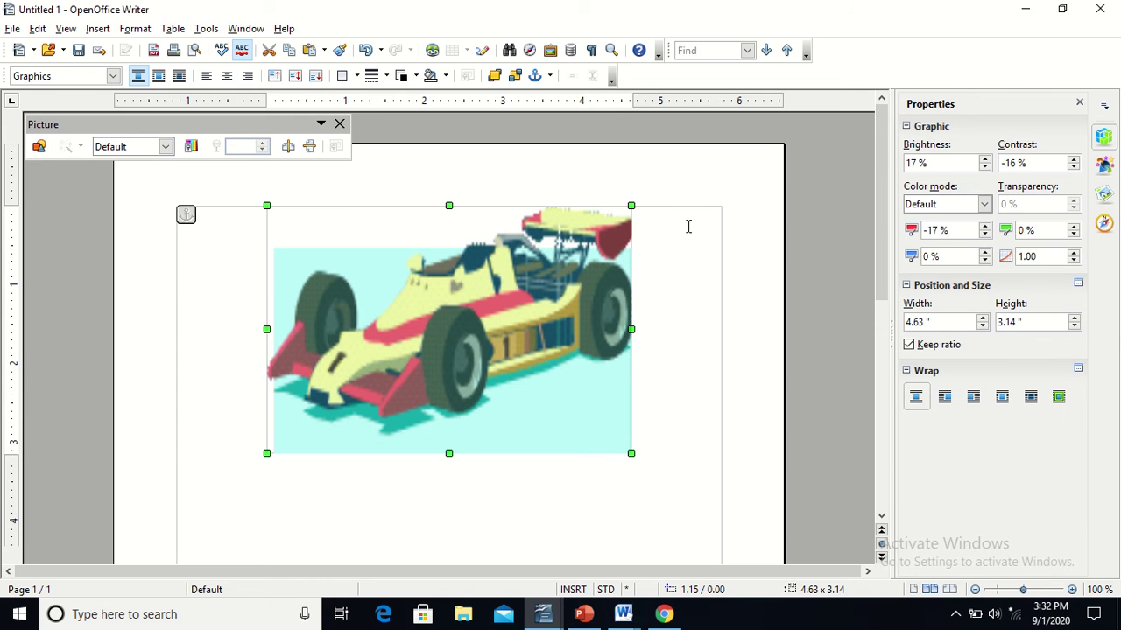
Try the Grayscale, Watermark and Black/White graphics modes in turn on the race car image.
left_click(165, 147)
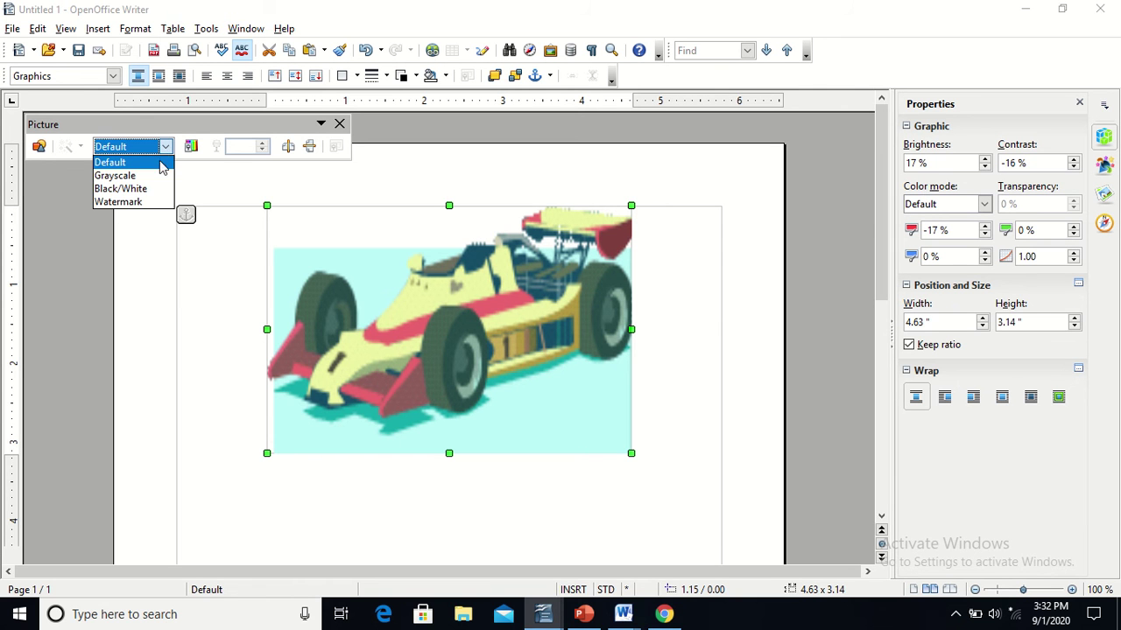
left_click(148, 180)
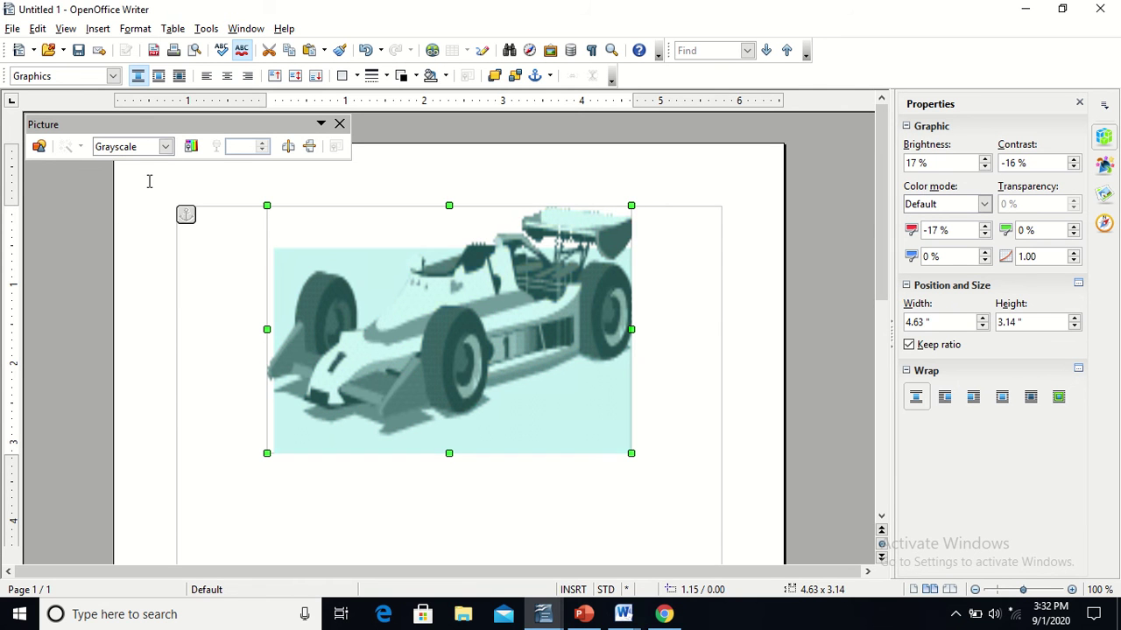
left_click(165, 147)
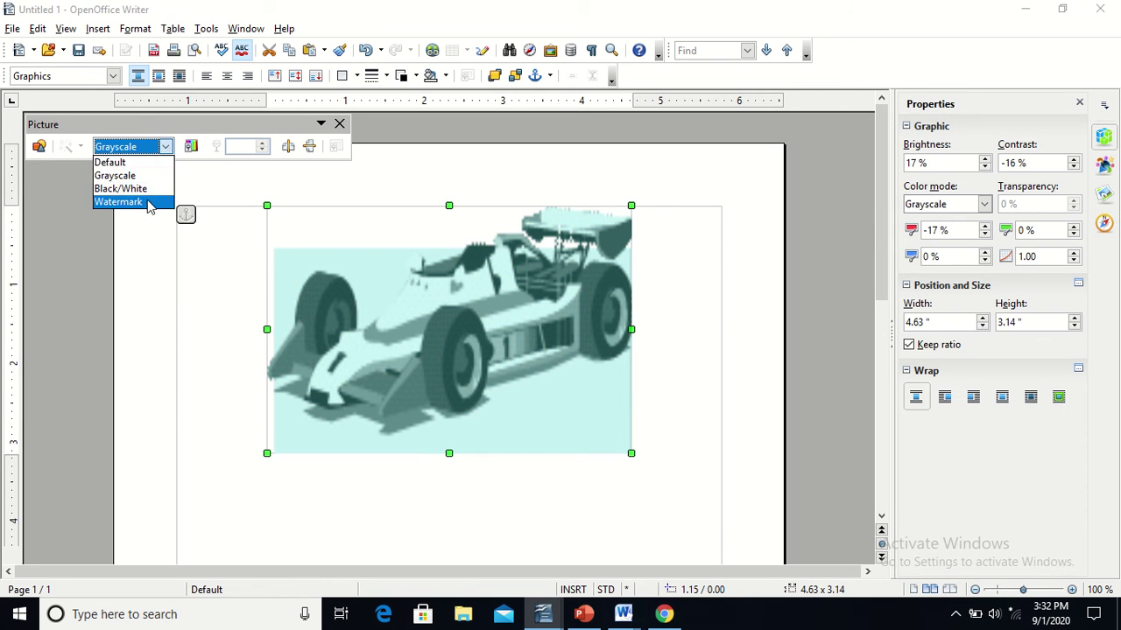
left_click(149, 203)
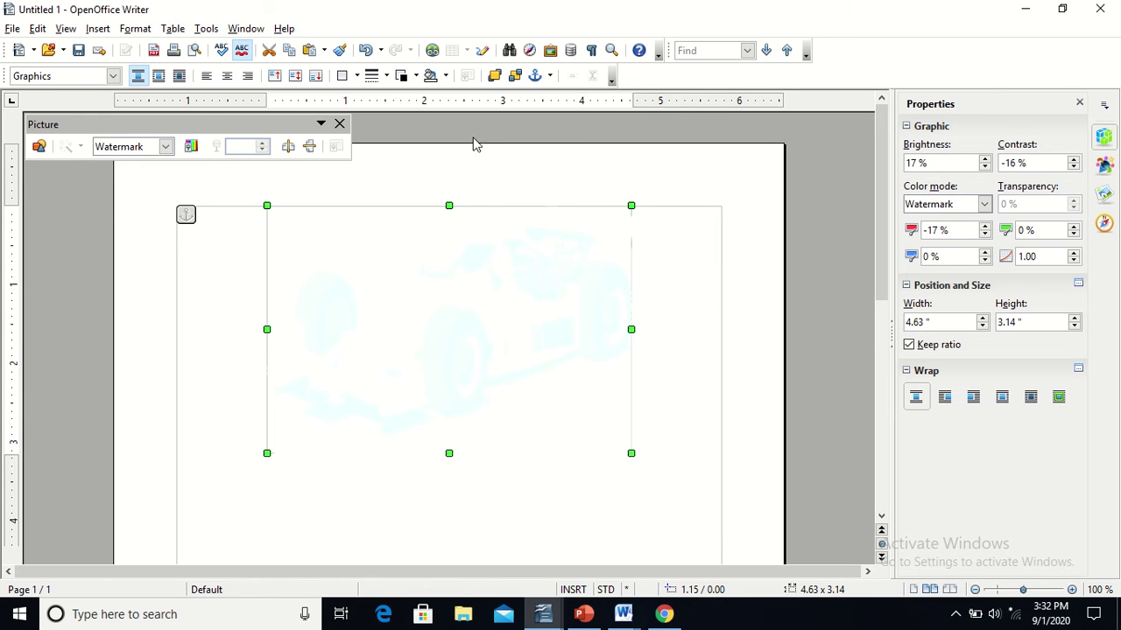
left_click(165, 149)
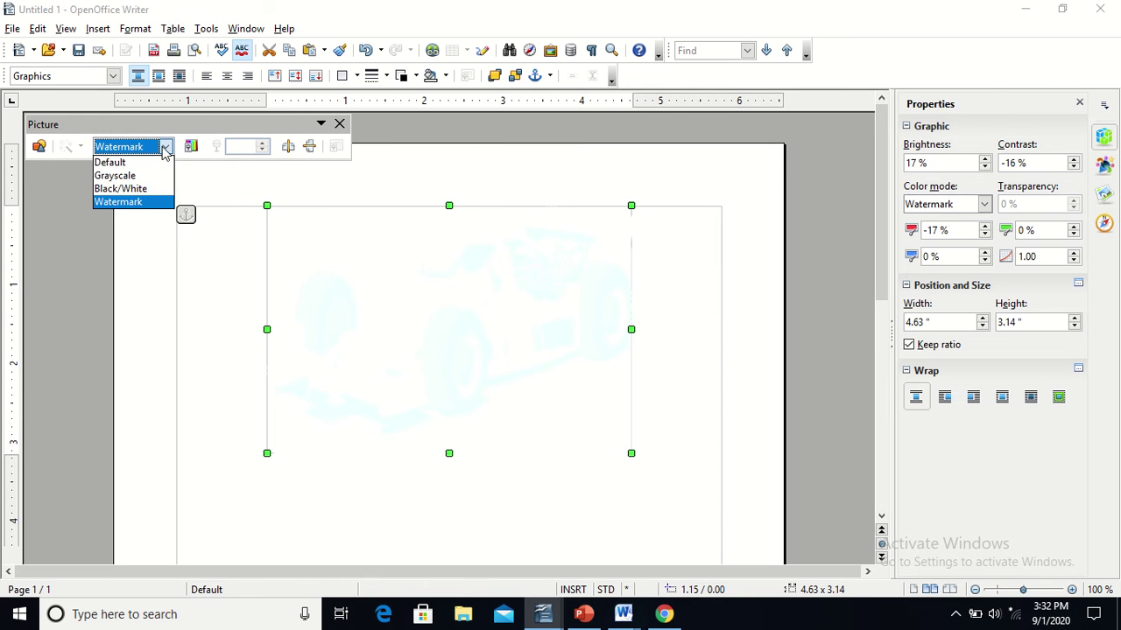
left_click(150, 188)
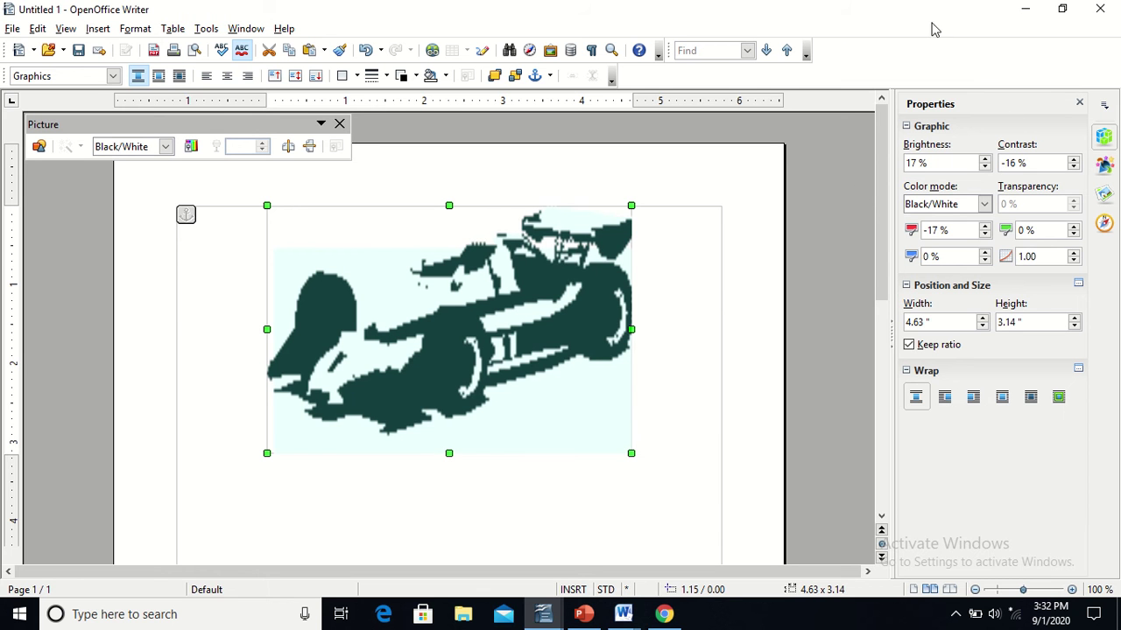
Try flipping the race car image vertically and back, and return its graphics mode to Default.
left_click(310, 146)
left_click(310, 147)
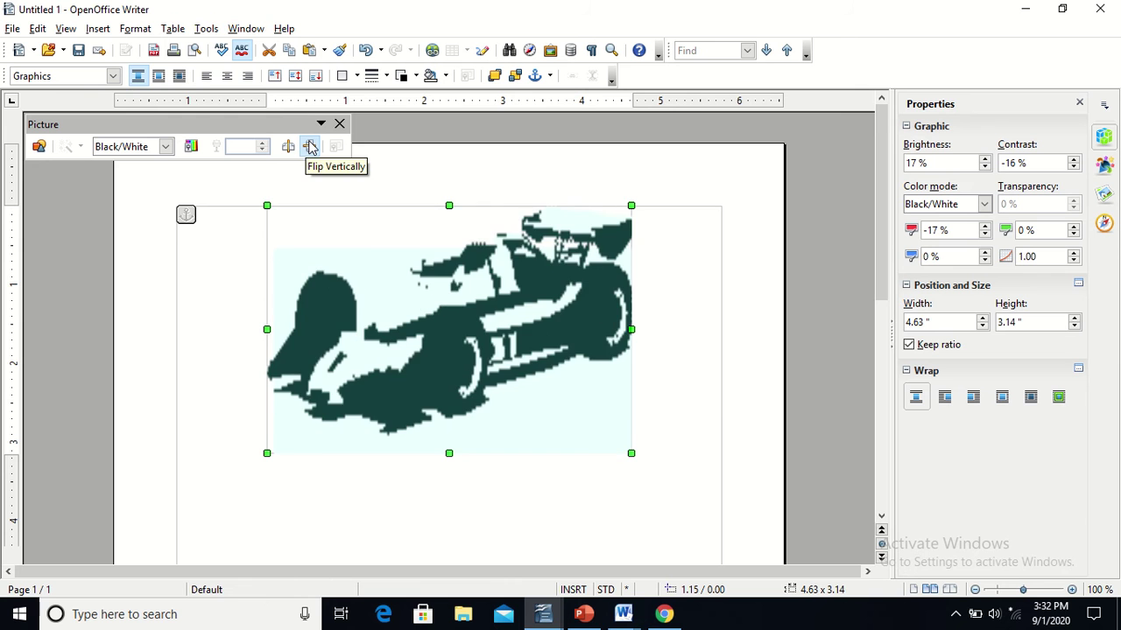
left_click(310, 146)
left_click(164, 147)
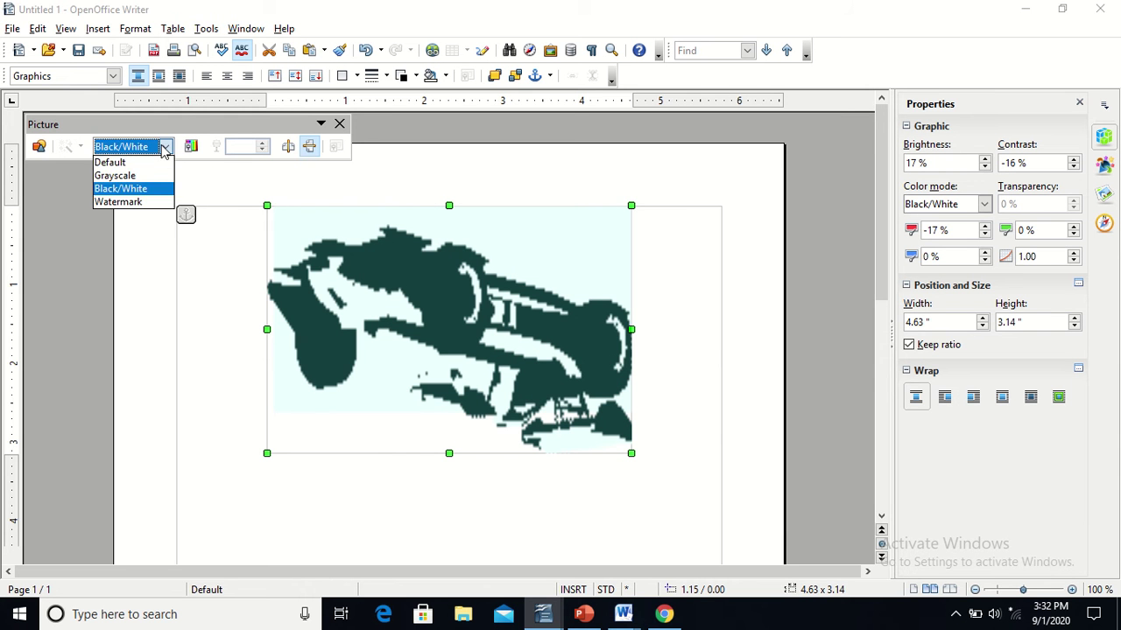
left_click(153, 162)
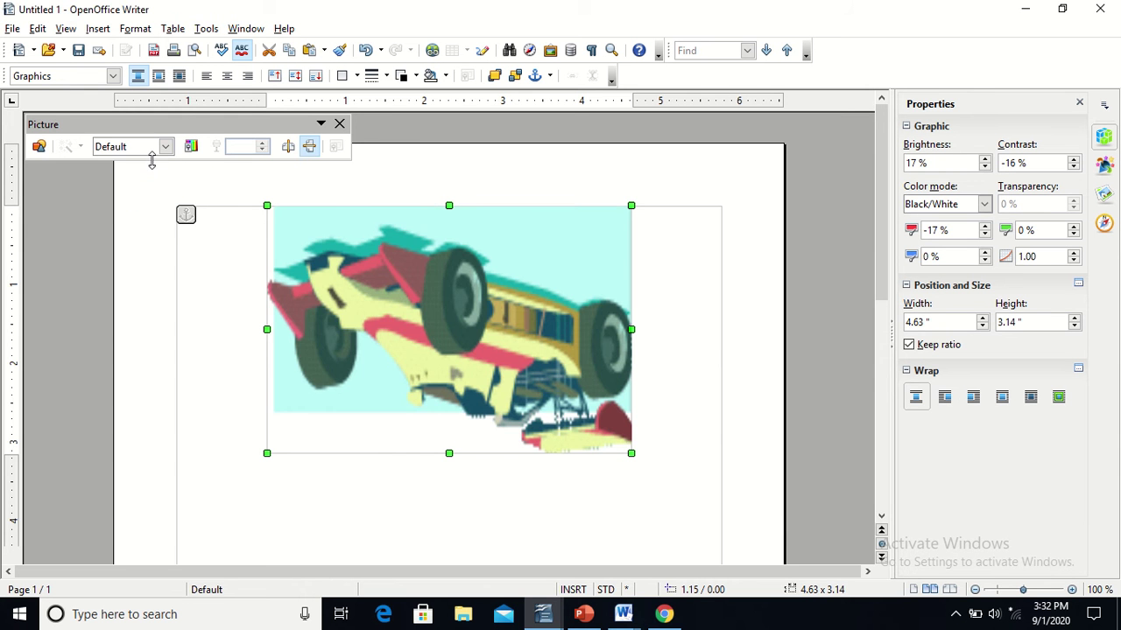
left_click(312, 147)
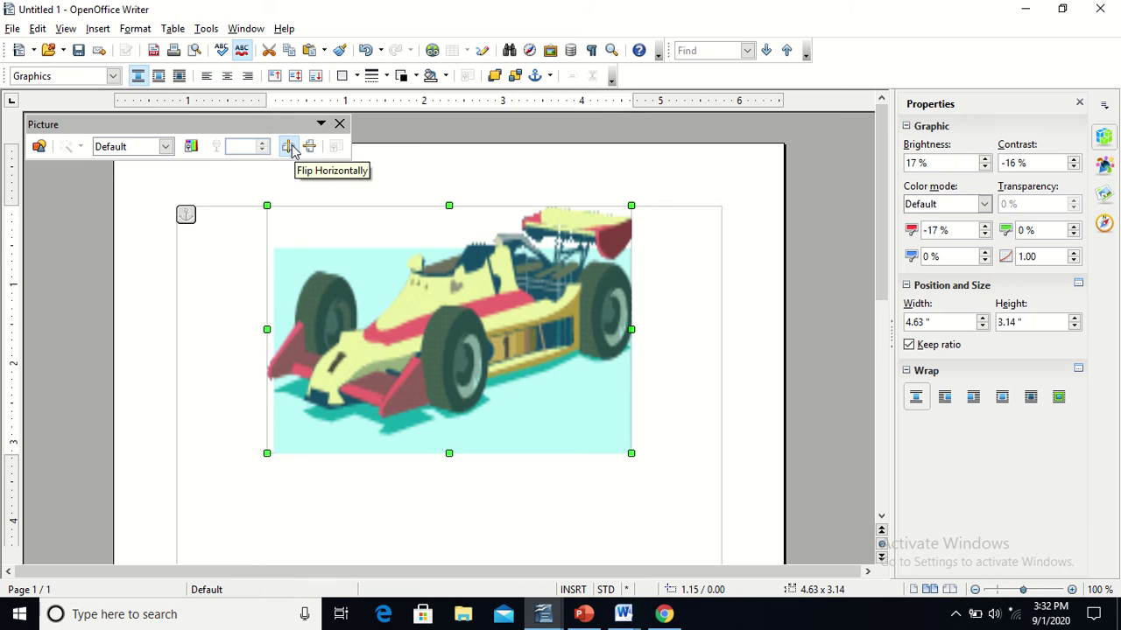
Flip the race car image horizontally.
left_click(289, 146)
left_click(289, 146)
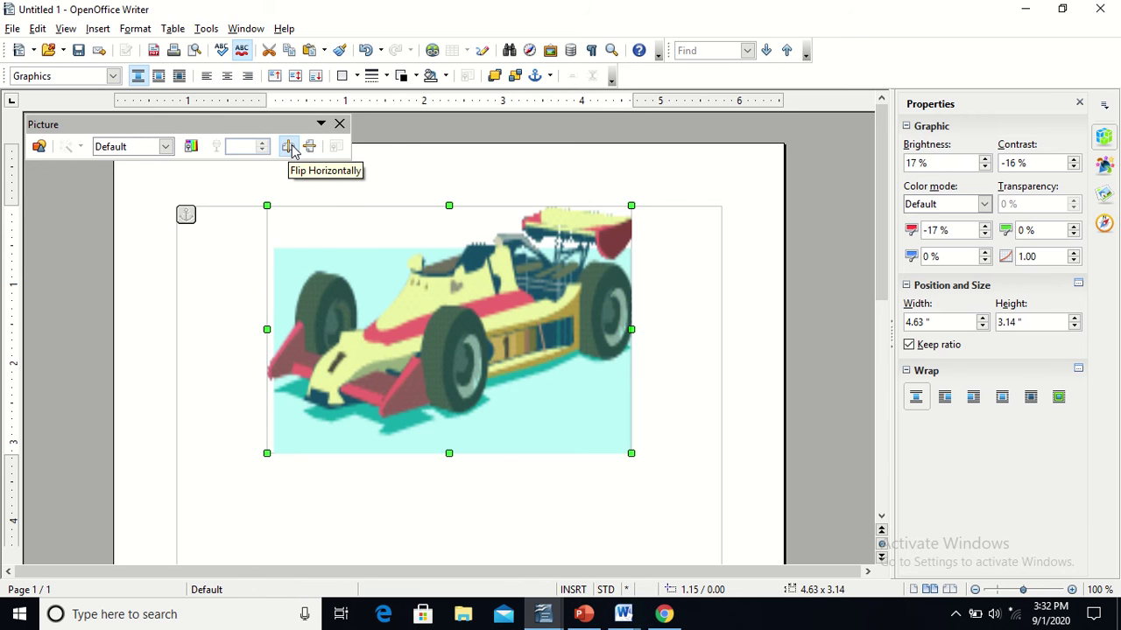
left_click(289, 146)
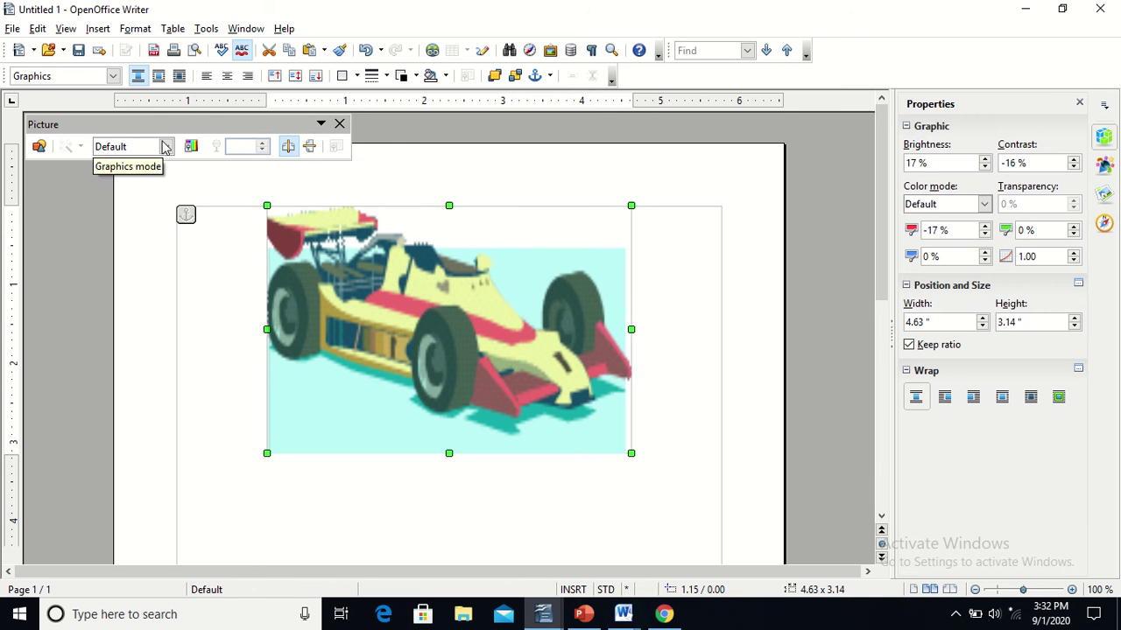
Open the Color toolbar and set the green component of the race car image to -31%.
left_click(192, 148)
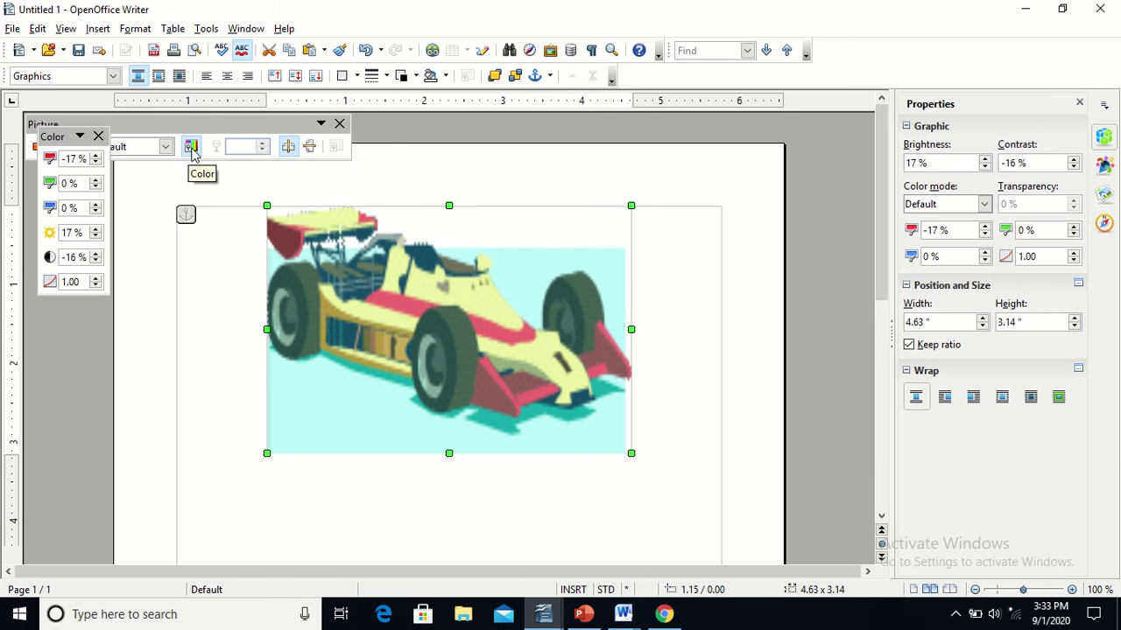
left_click(96, 188)
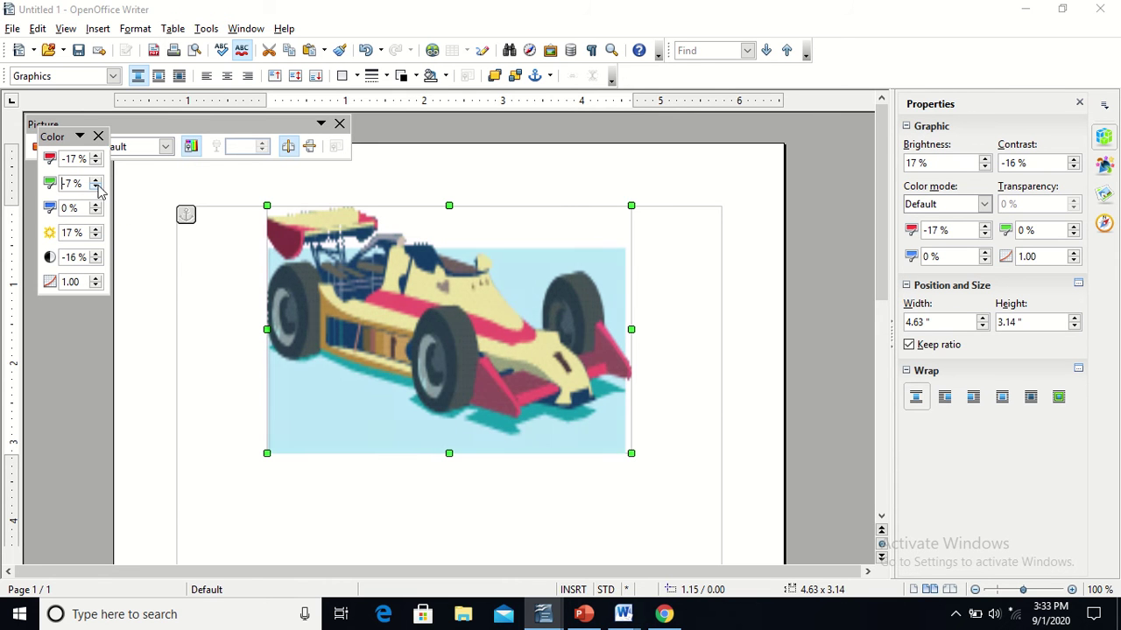
left_click(99, 191)
left_click(99, 191)
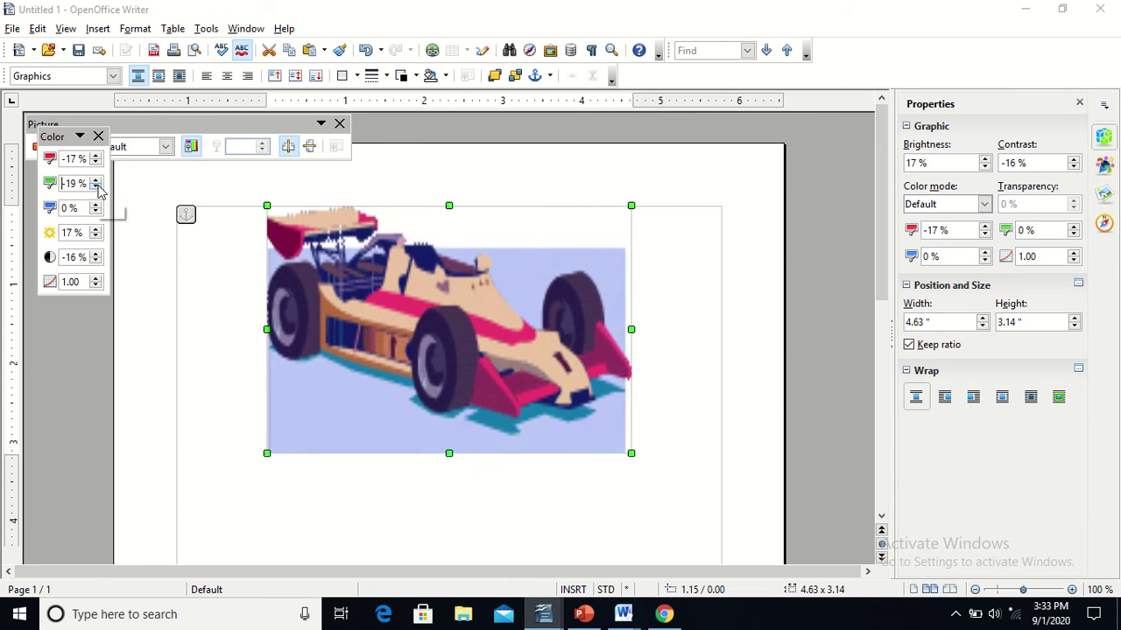
left_click(99, 191)
left_click(99, 191)
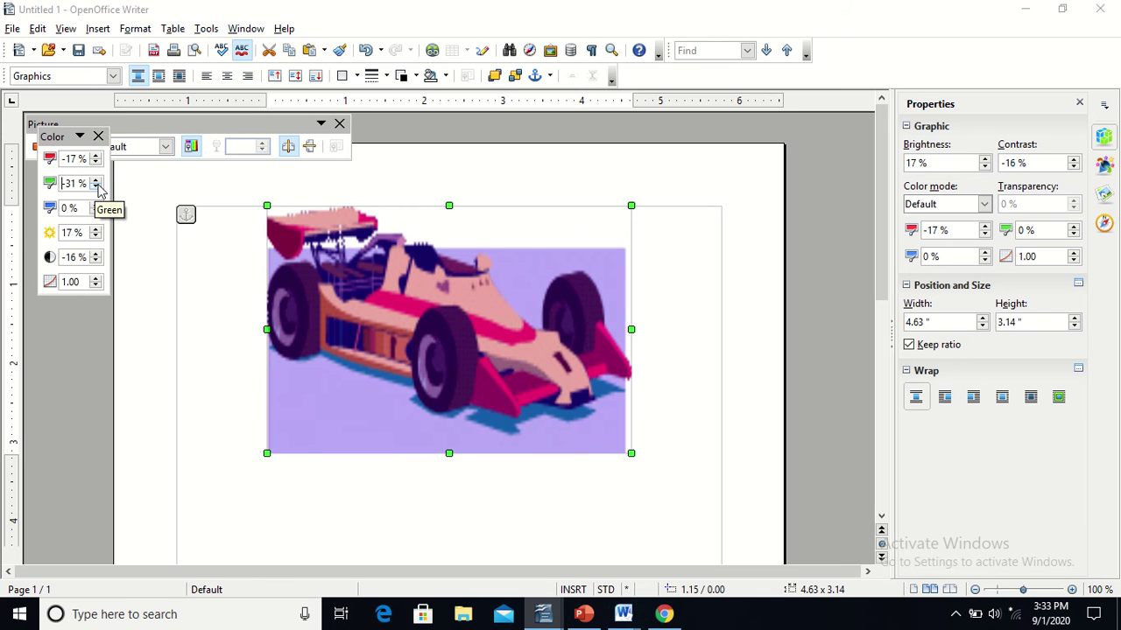
Set the green component of the race car image to -53% and deselect the image.
left_click(99, 191)
left_click(99, 191)
left_click(99, 191)
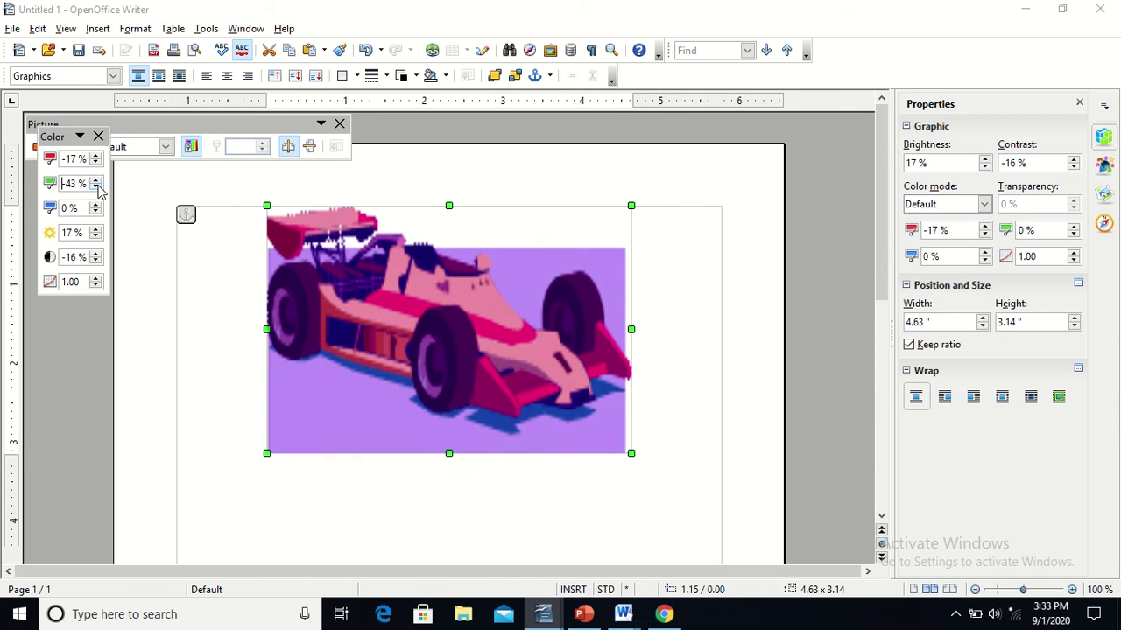
left_click(99, 191)
left_click(99, 191)
left_click(99, 191)
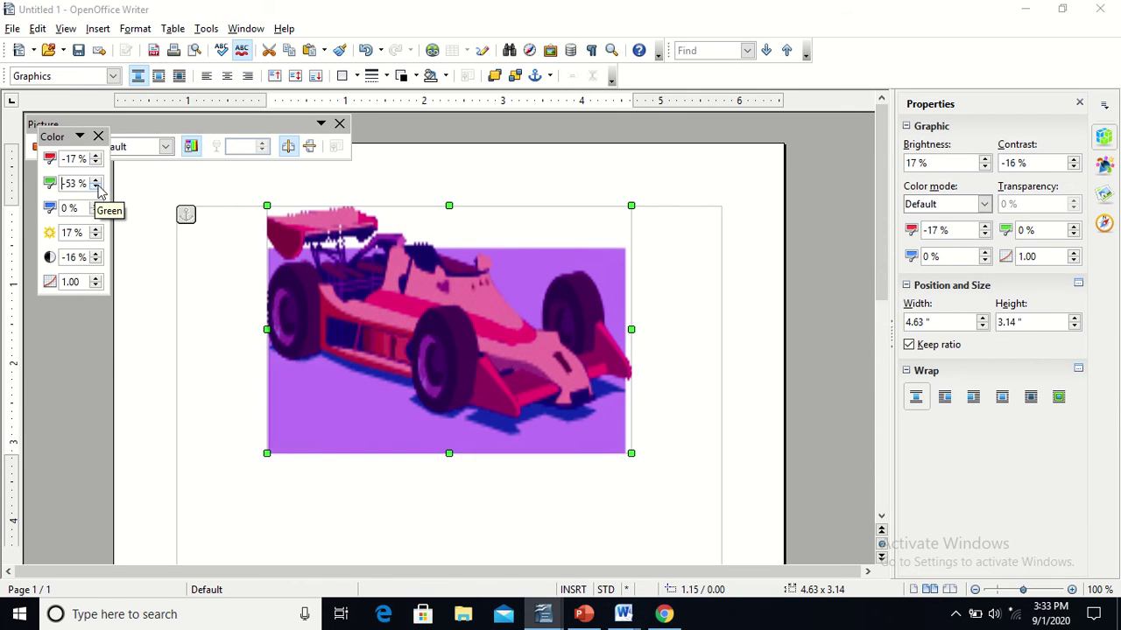
left_click(175, 291)
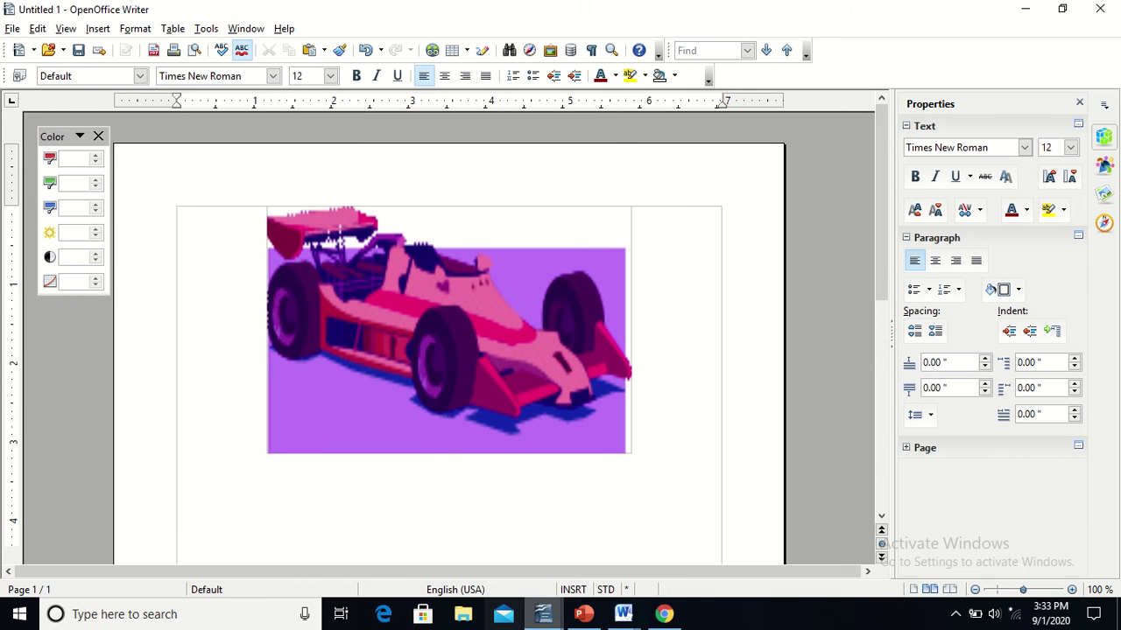
Switch to Document2 in Microsoft Word and insert the red balloon clip art below the Video table picture.
mouse_move(624, 620)
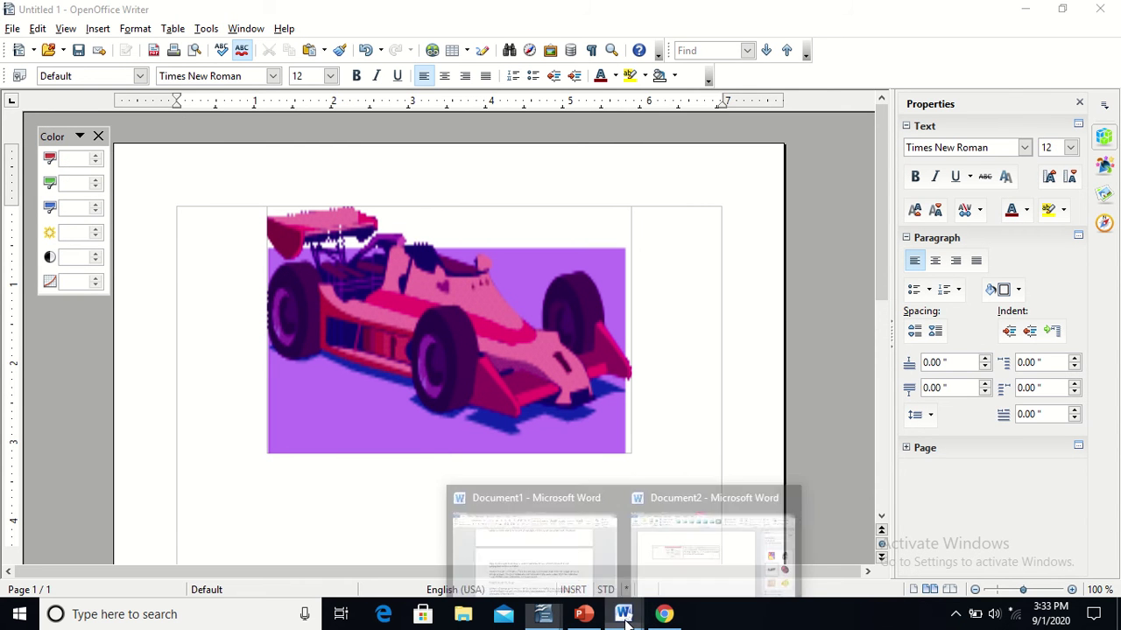
left_click(704, 540)
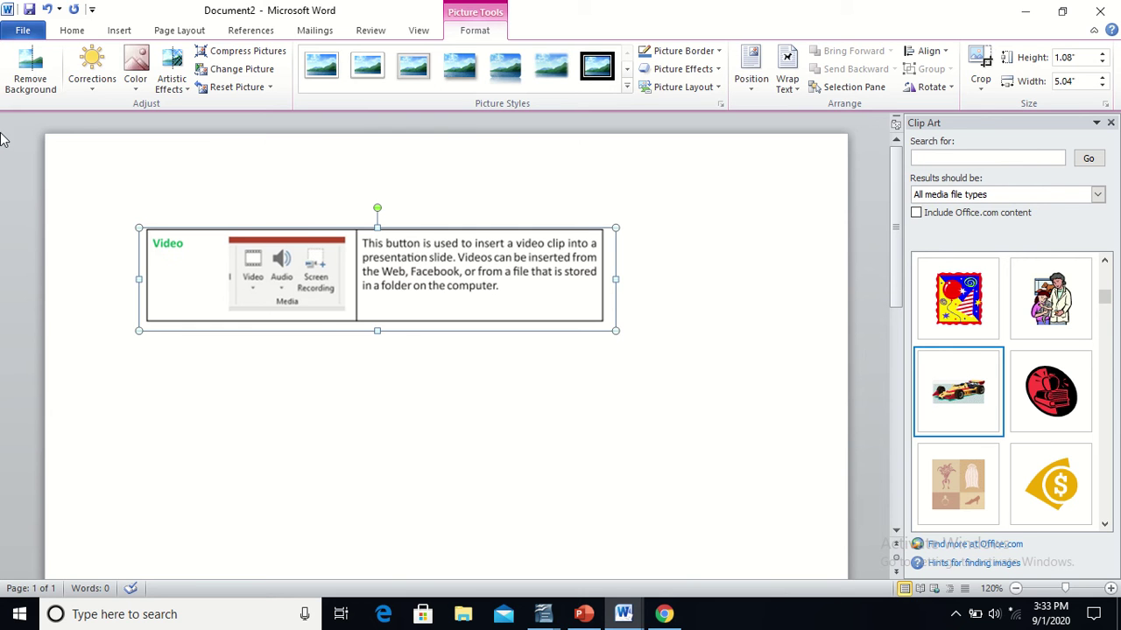
left_click(97, 95)
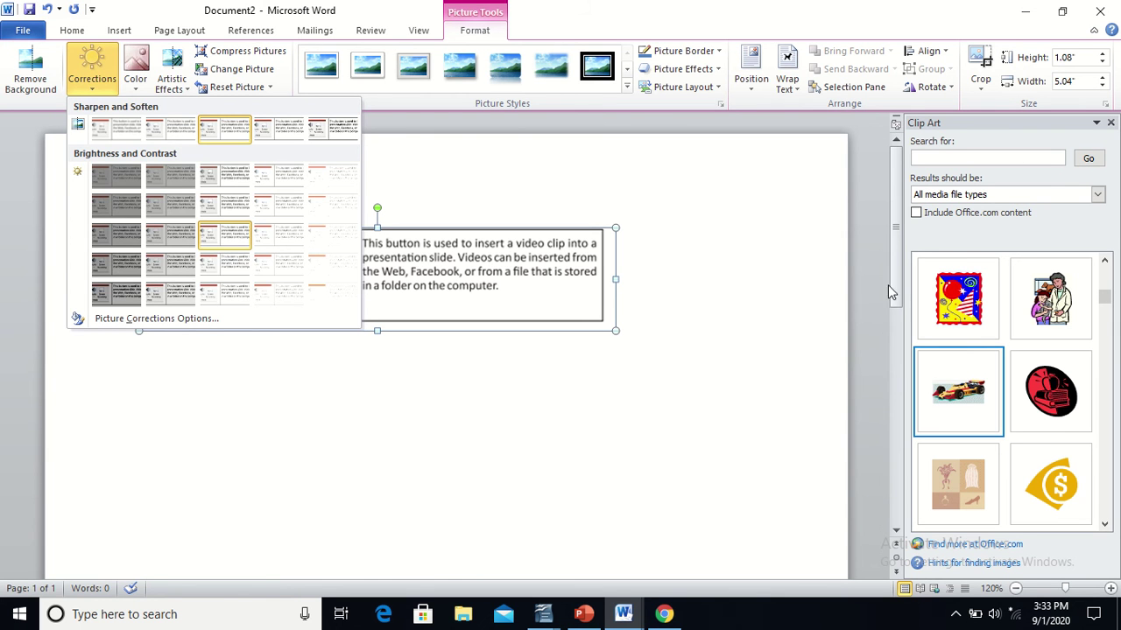
left_click(959, 300)
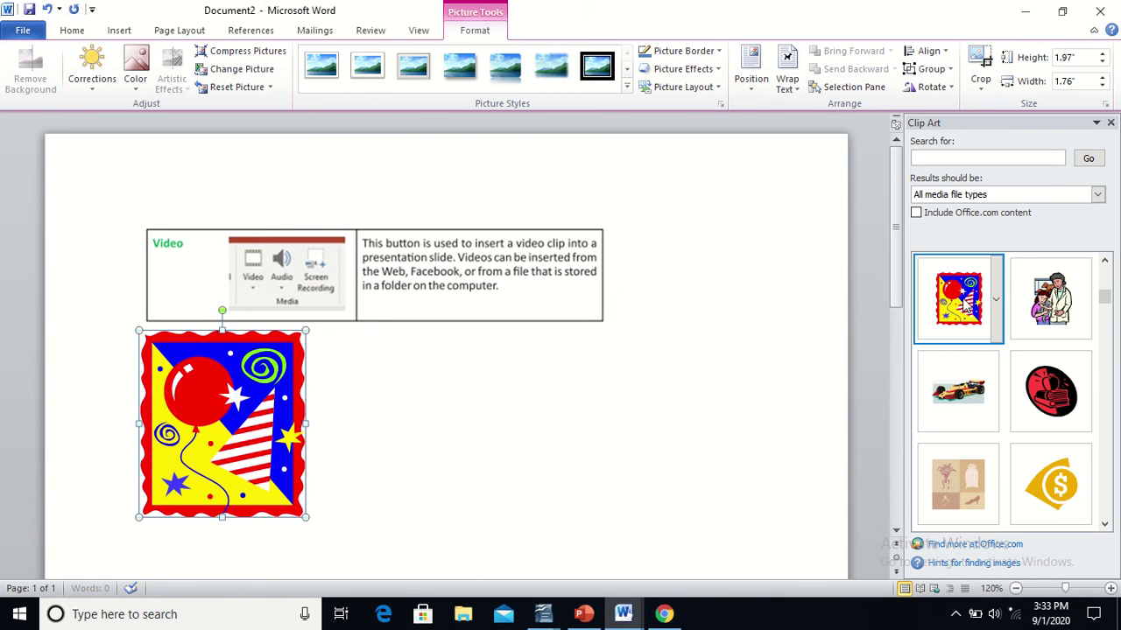
Review the correction, recolor, compression, picture style and position options for the balloon clip art without applying any.
left_click(91, 79)
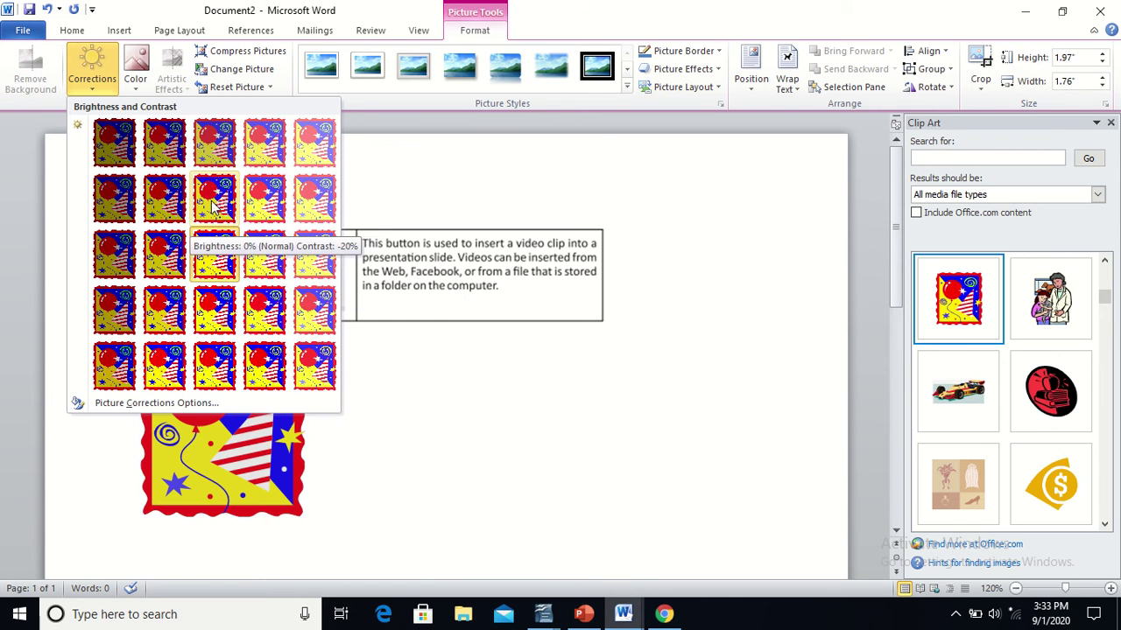
left_click(135, 79)
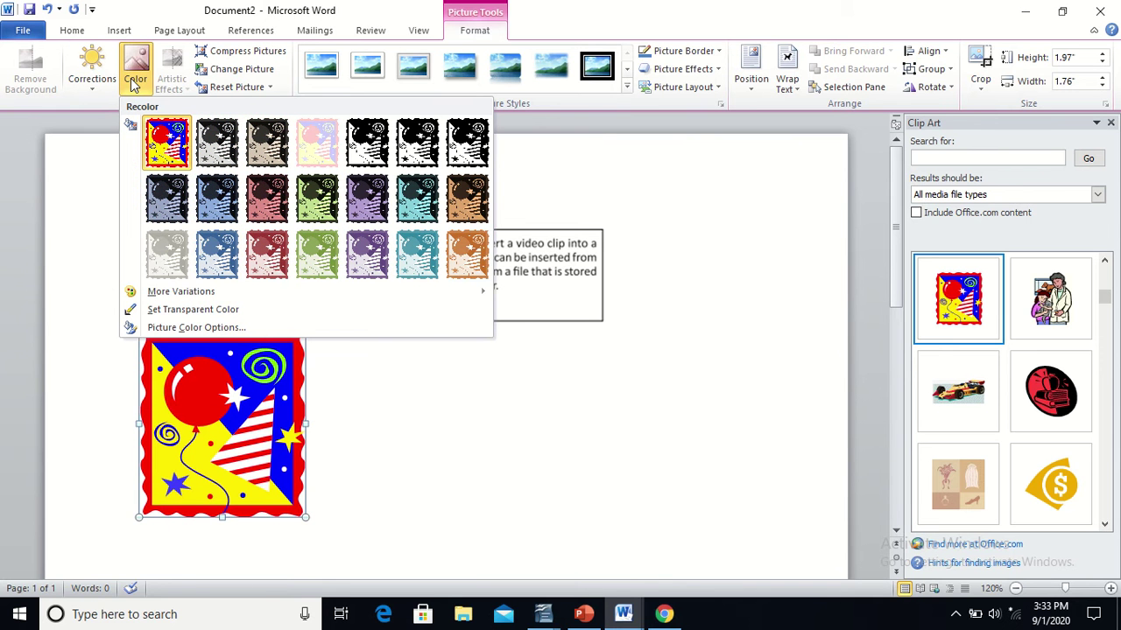
left_click(248, 51)
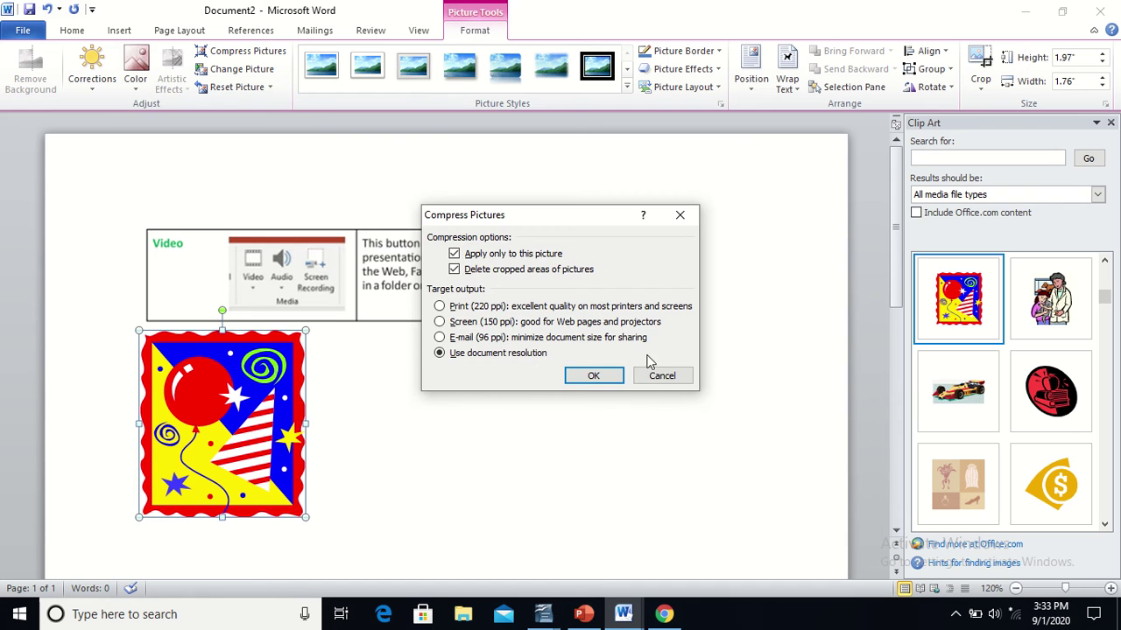
left_click(671, 377)
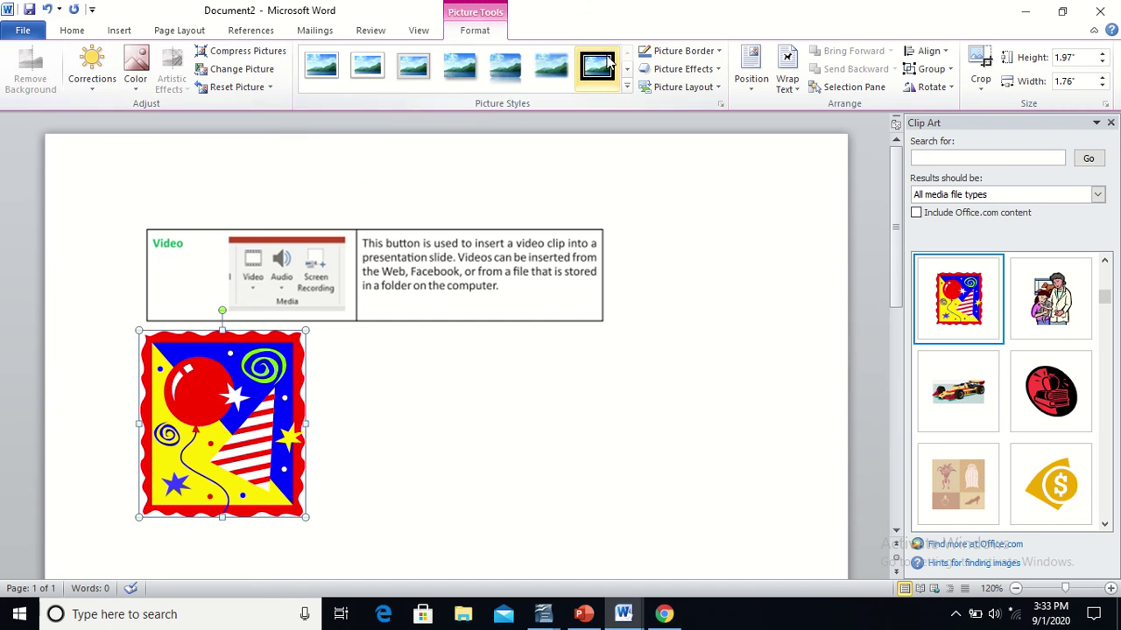
left_click(627, 90)
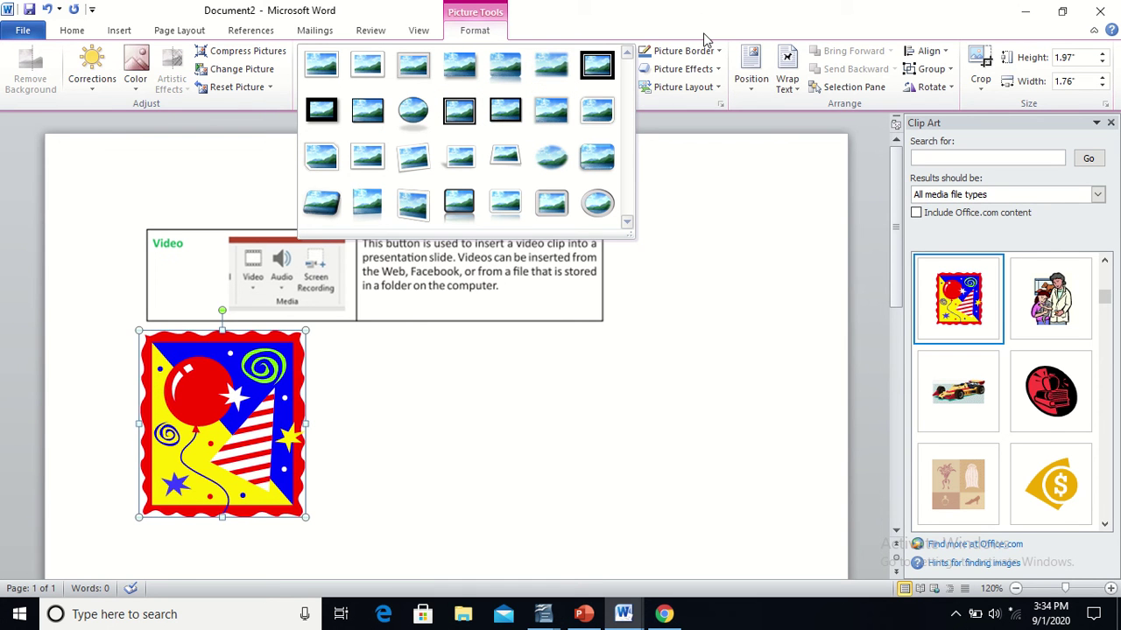
left_click(751, 77)
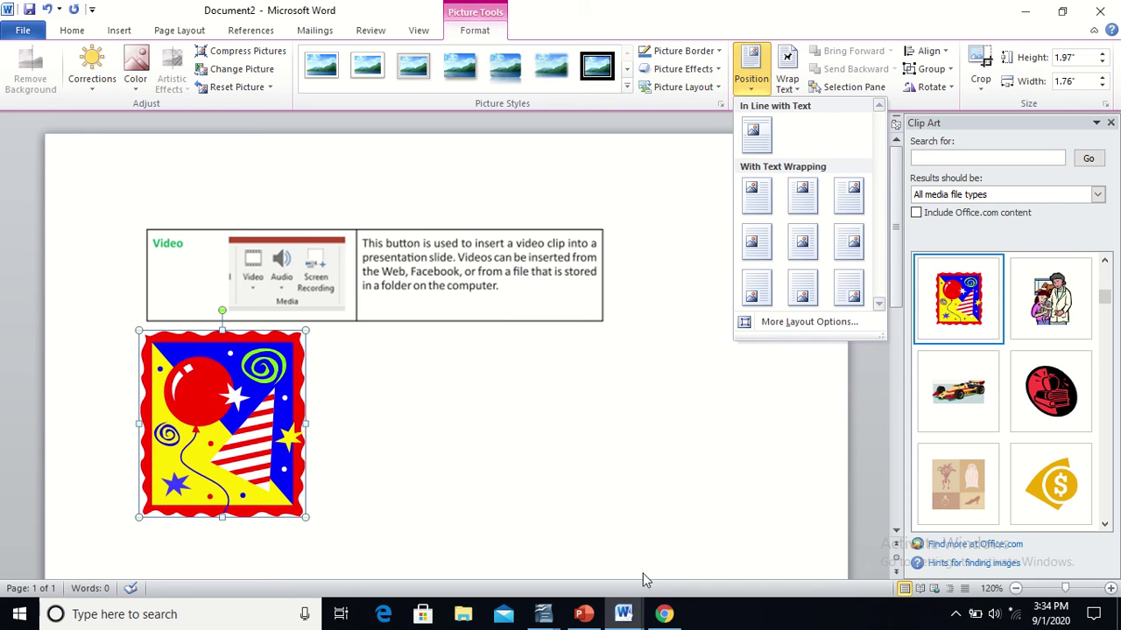
Check the graphic filters table in the study material PDF in Chrome and return to Untitled 1 in OpenOffice Writer.
left_click(666, 617)
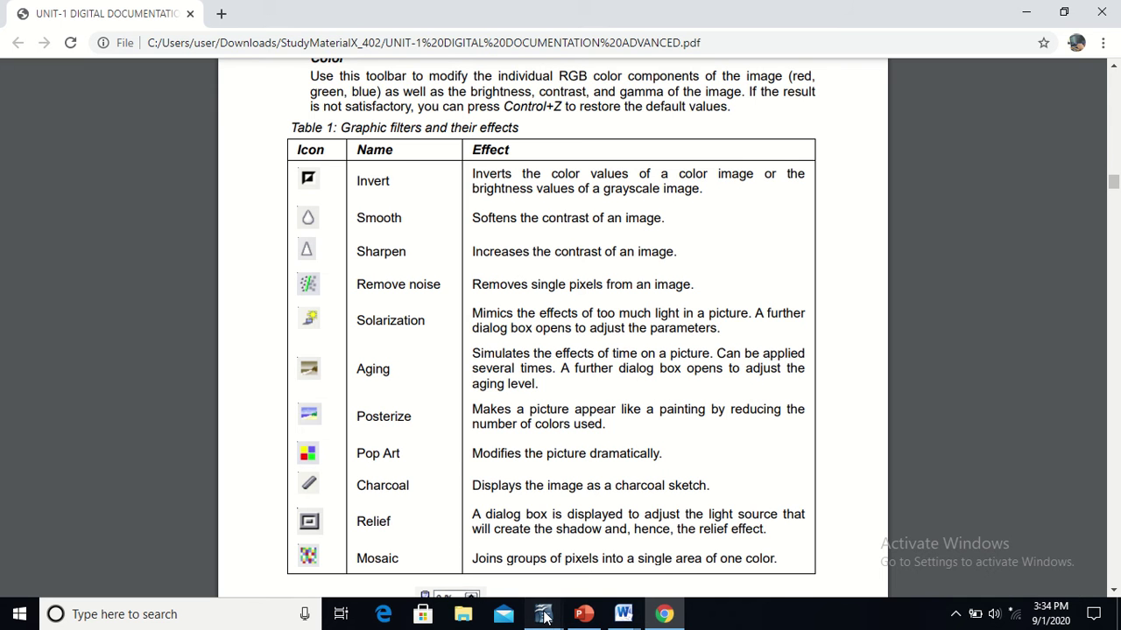
mouse_move(543, 617)
left_click(576, 567)
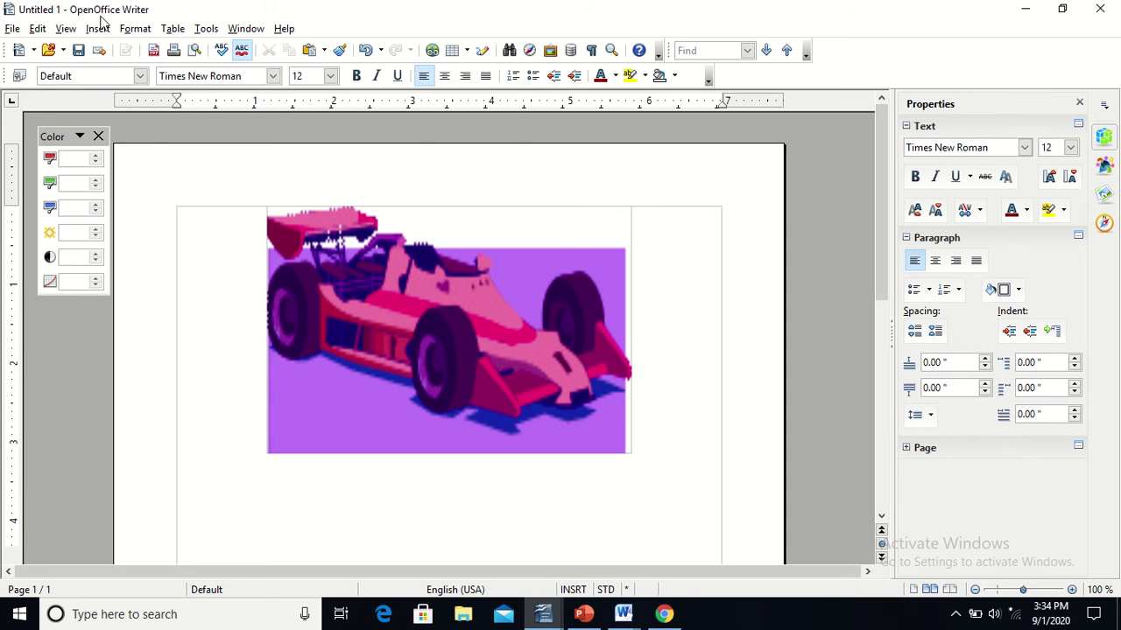
Select the race car image and examine its Alignment, Arrange, Flip, Group, Wrap and Anchor formatting options.
left_click(132, 31)
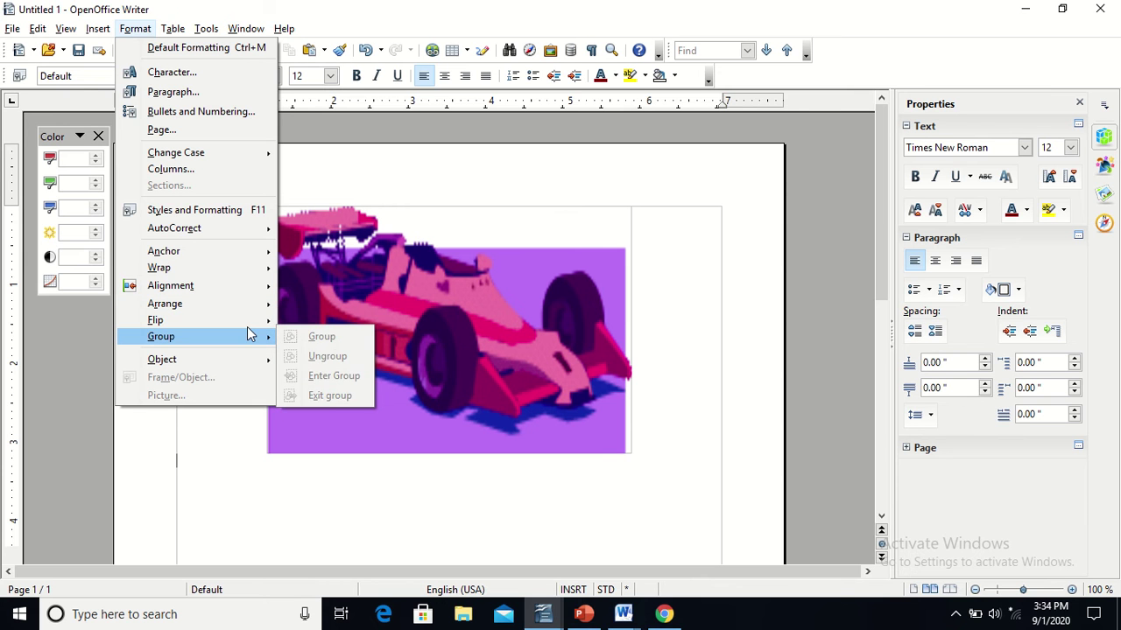
mouse_move(252, 324)
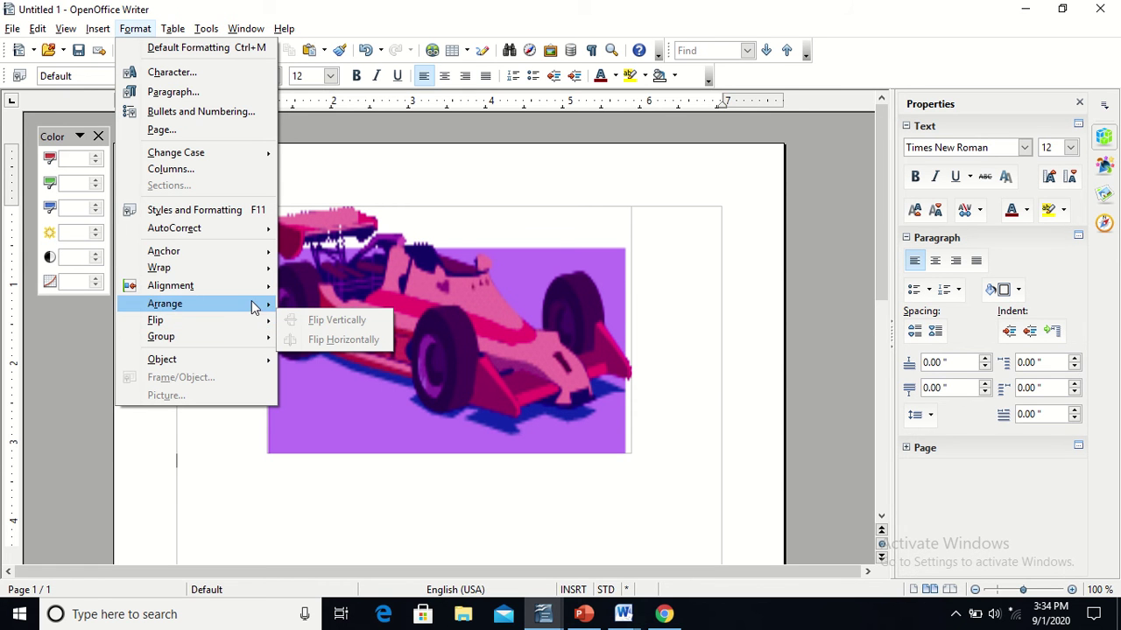
mouse_move(254, 285)
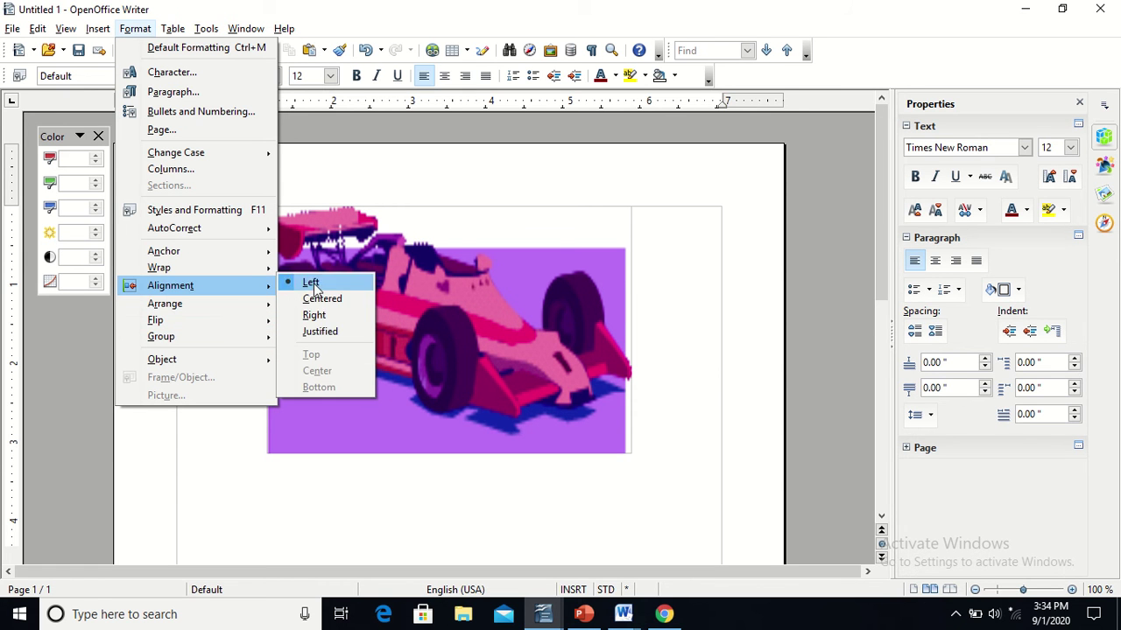
left_click(477, 316)
left_click(477, 315)
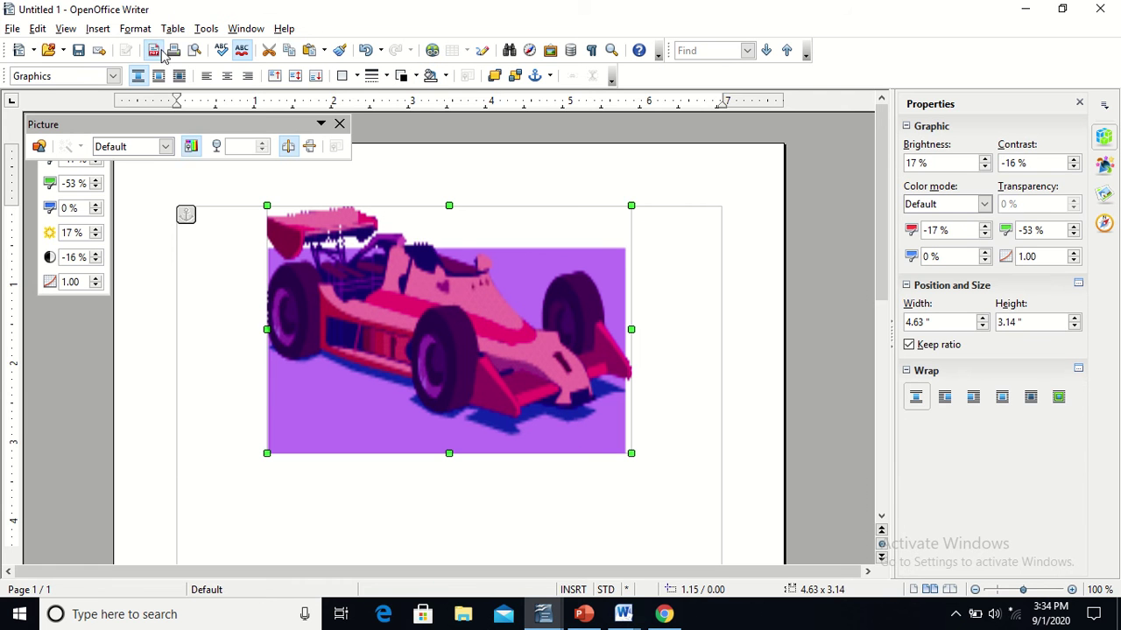
left_click(140, 30)
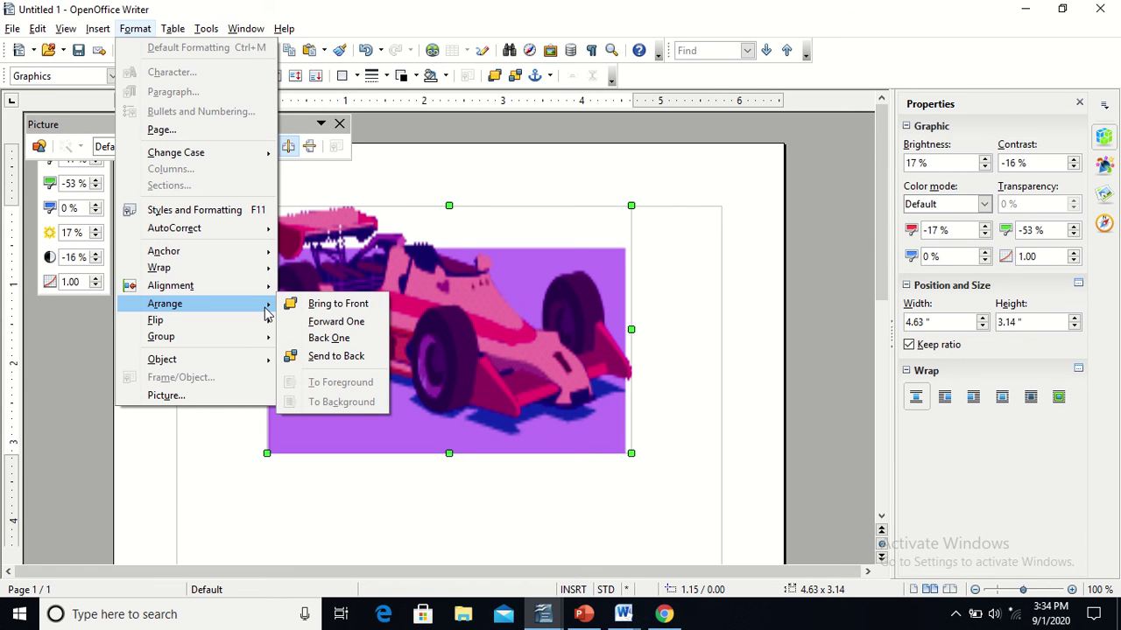
mouse_move(261, 325)
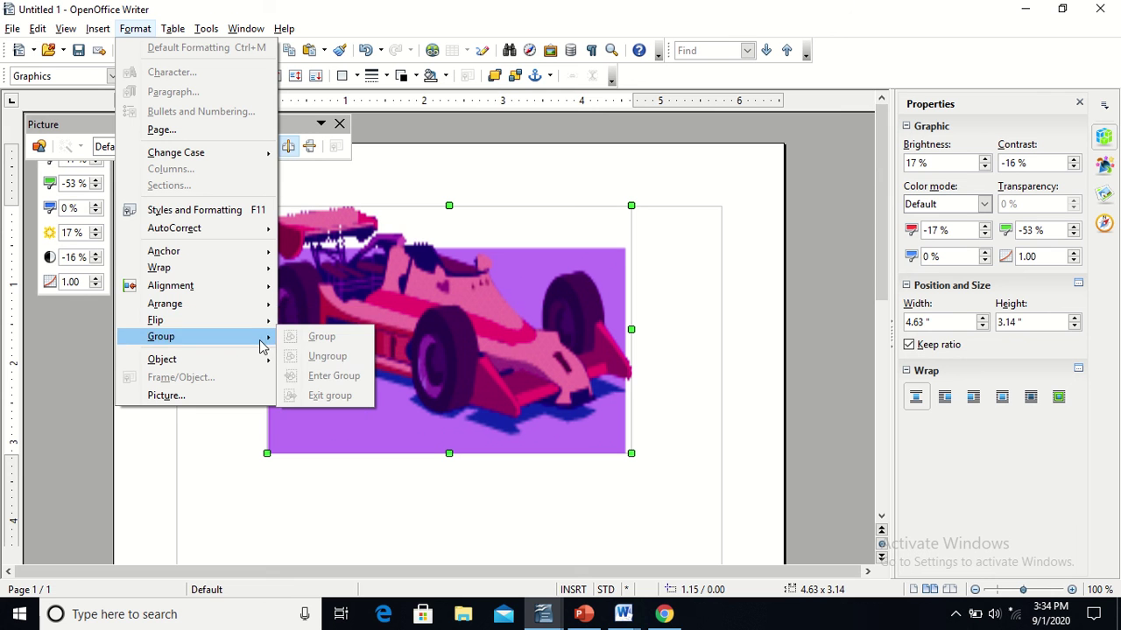
mouse_move(252, 285)
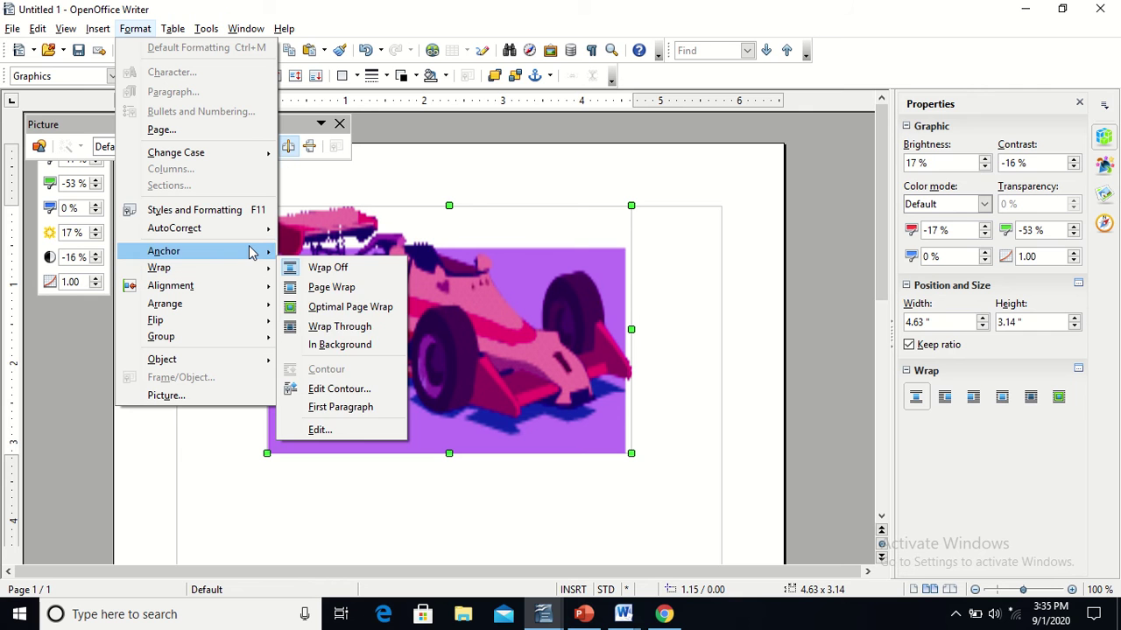
mouse_move(252, 252)
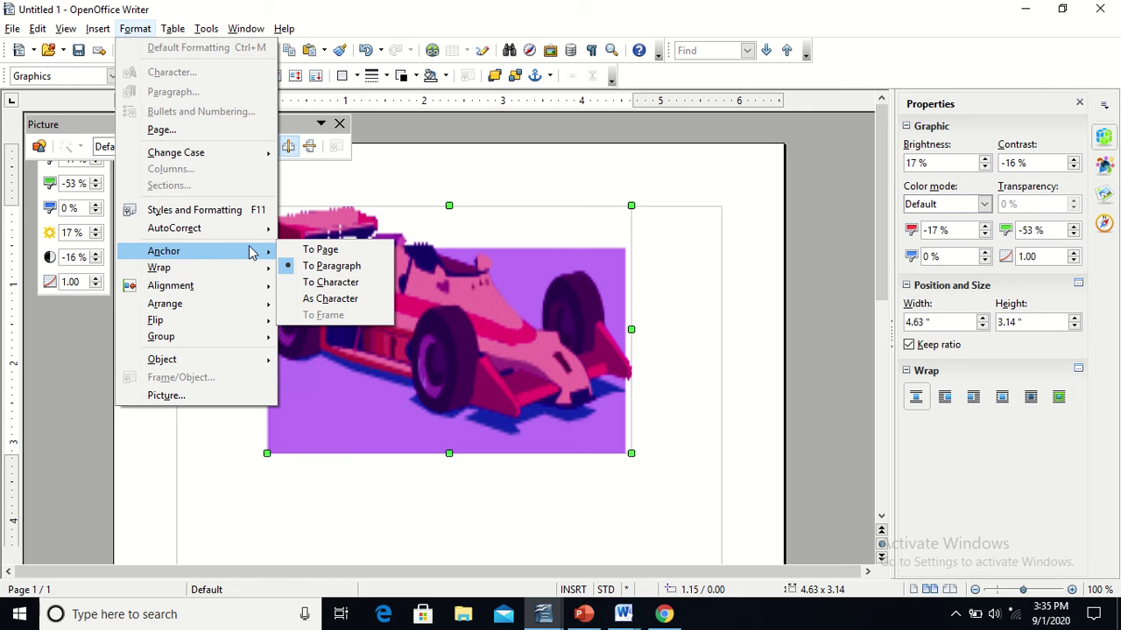
Review the insertion and tool commands available for the selected race car image without choosing any.
mouse_move(103, 30)
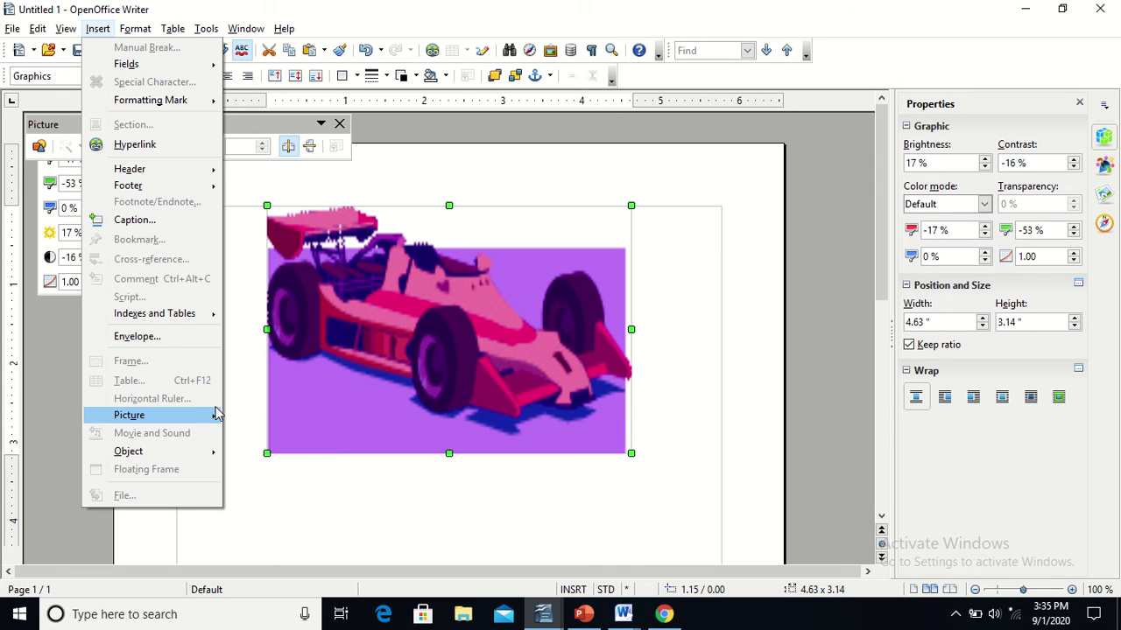
mouse_move(212, 420)
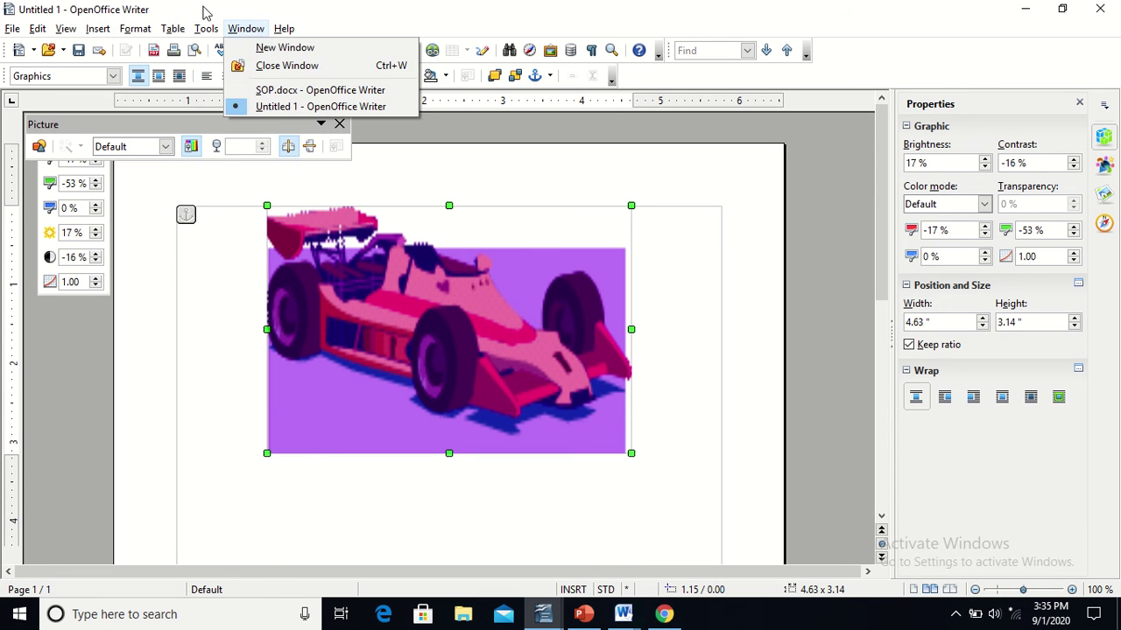
mouse_move(206, 29)
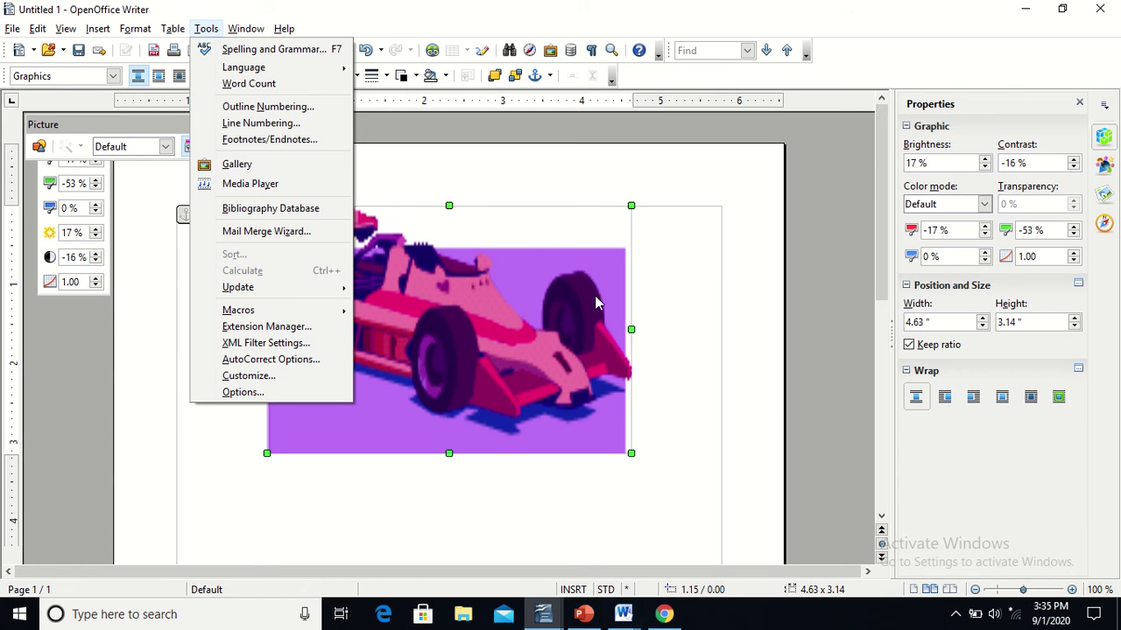
left_click(753, 411)
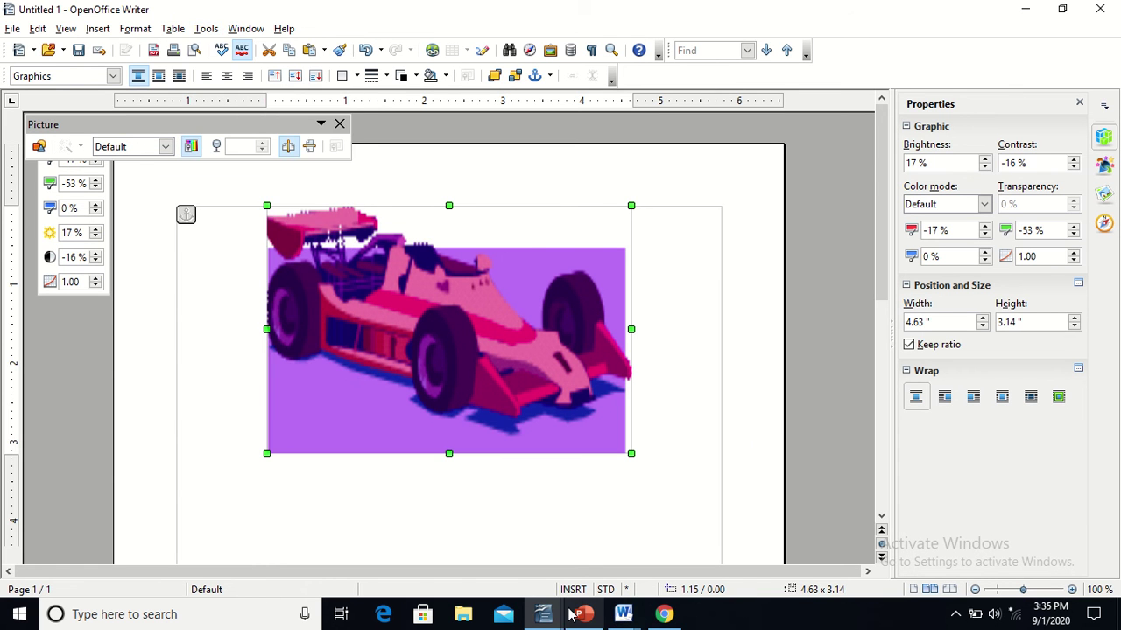
Recheck the graphic filters table in the Chrome PDF and go back to the race car document in Writer.
left_click(665, 615)
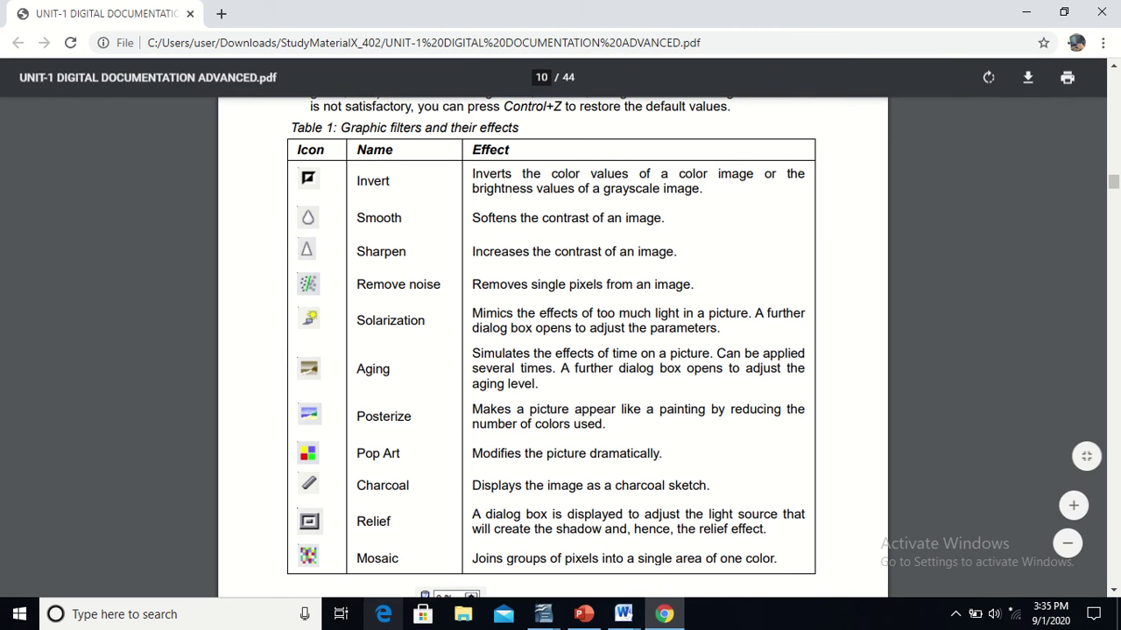
mouse_move(537, 618)
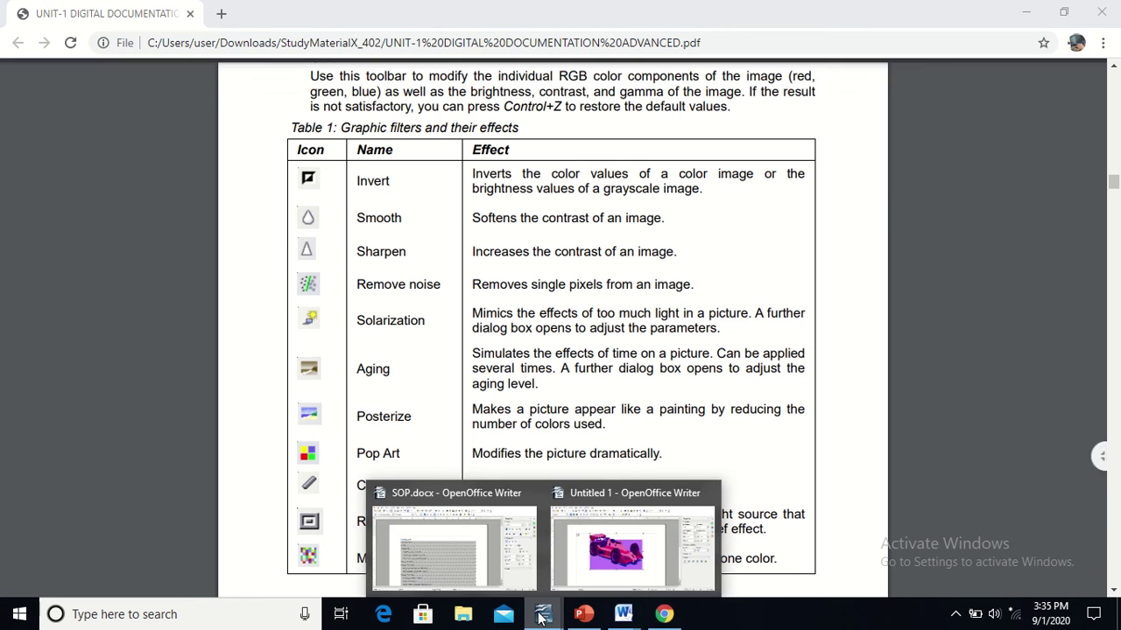
left_click(597, 549)
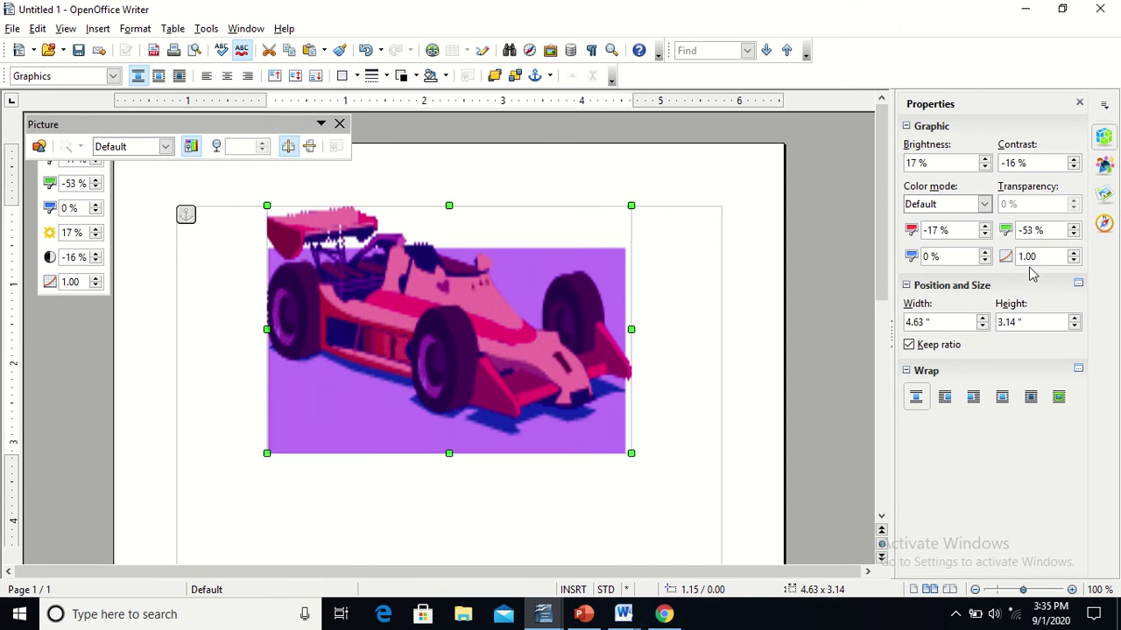
Browse the Gallery's Diagrams, Homepage, Finance and People themes, and check the Navigator's object categories before returning to the Gallery.
left_click(1104, 195)
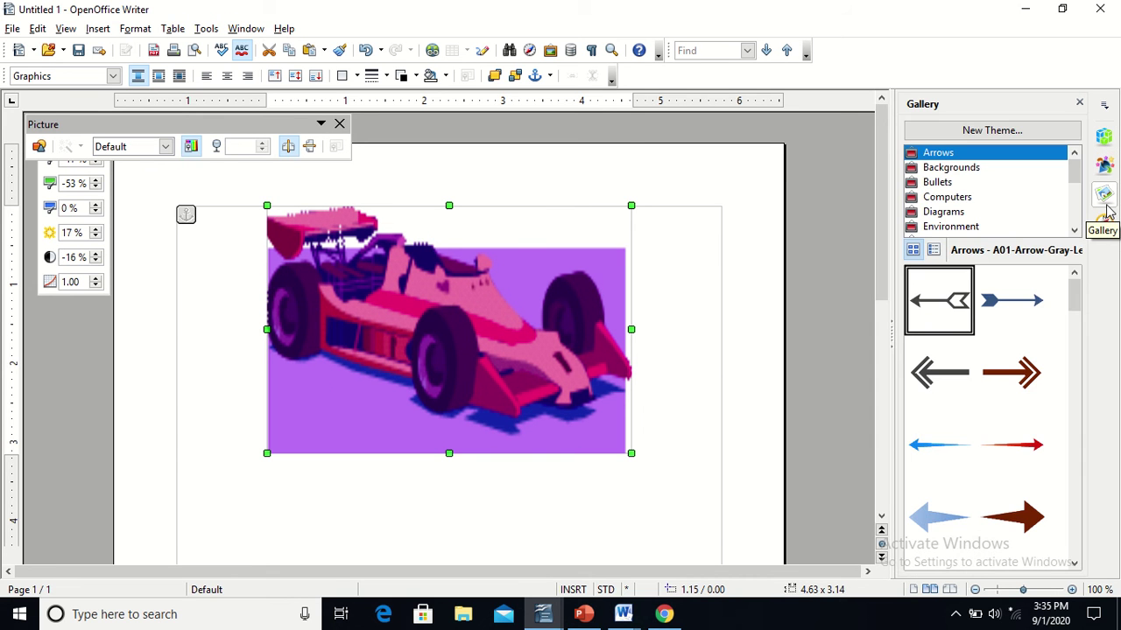
left_click(961, 218)
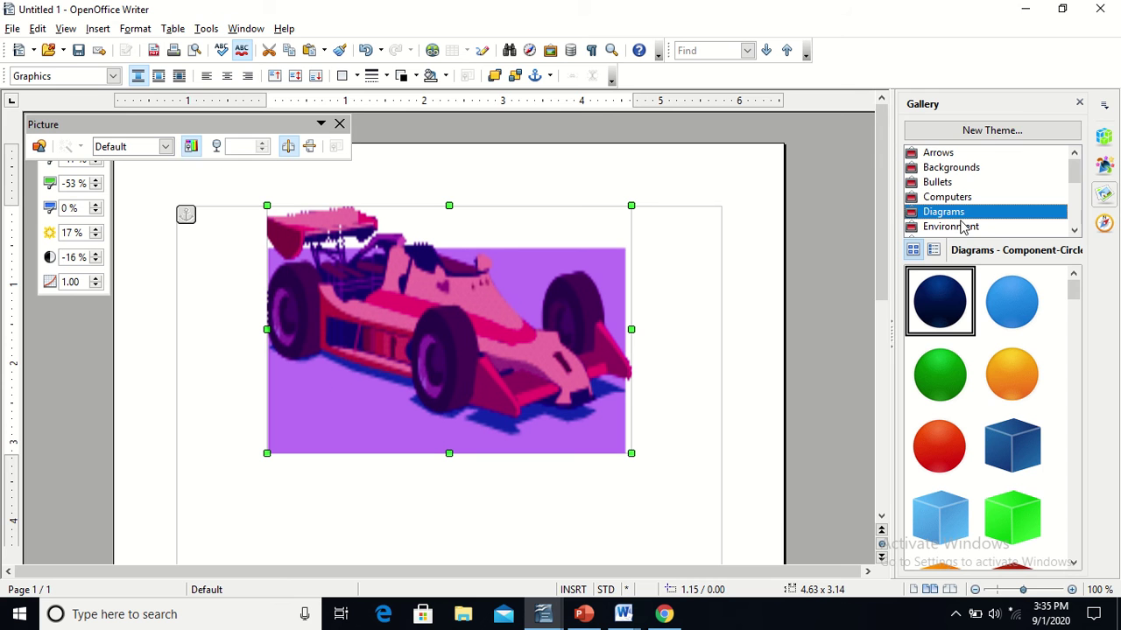
left_click(1074, 230)
left_click(1075, 230)
left_click(1074, 230)
left_click(1074, 231)
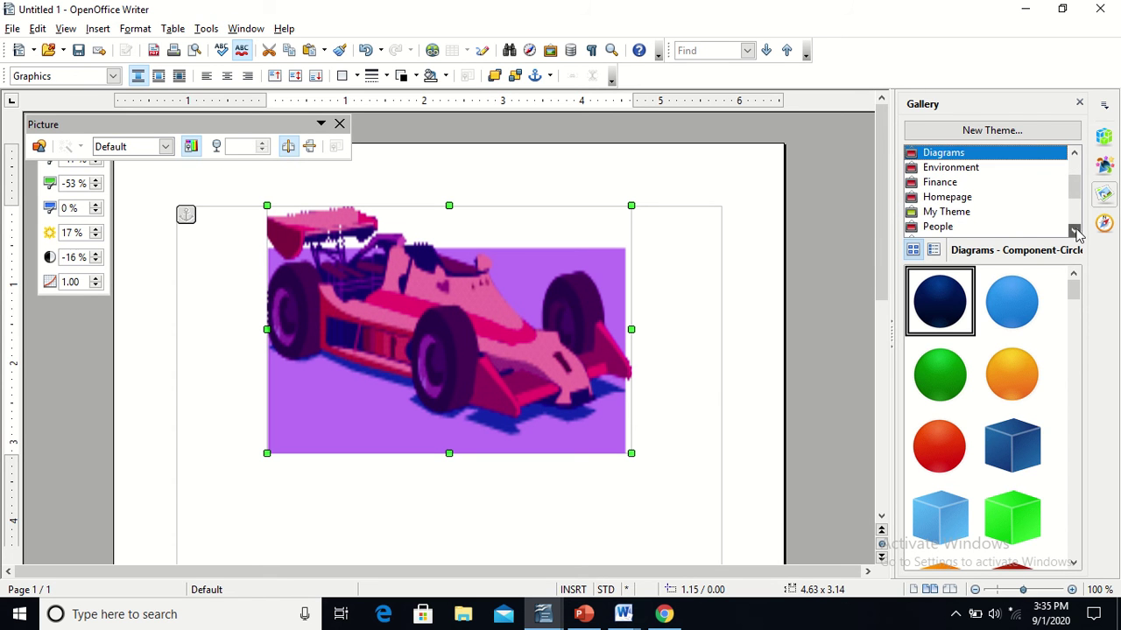
left_click(976, 201)
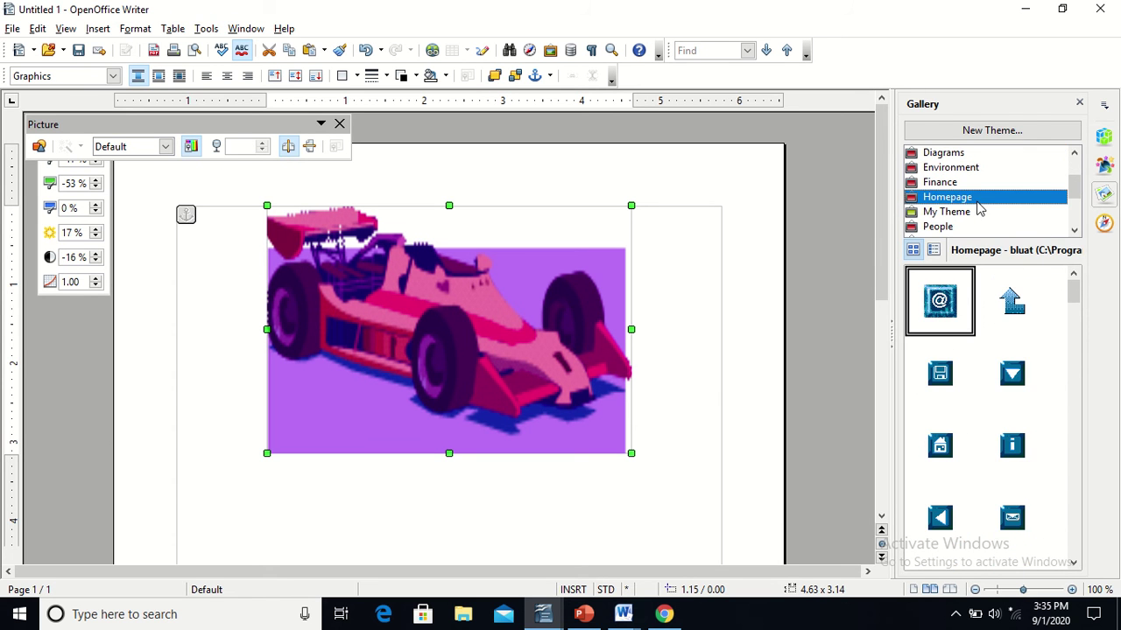
left_click(960, 184)
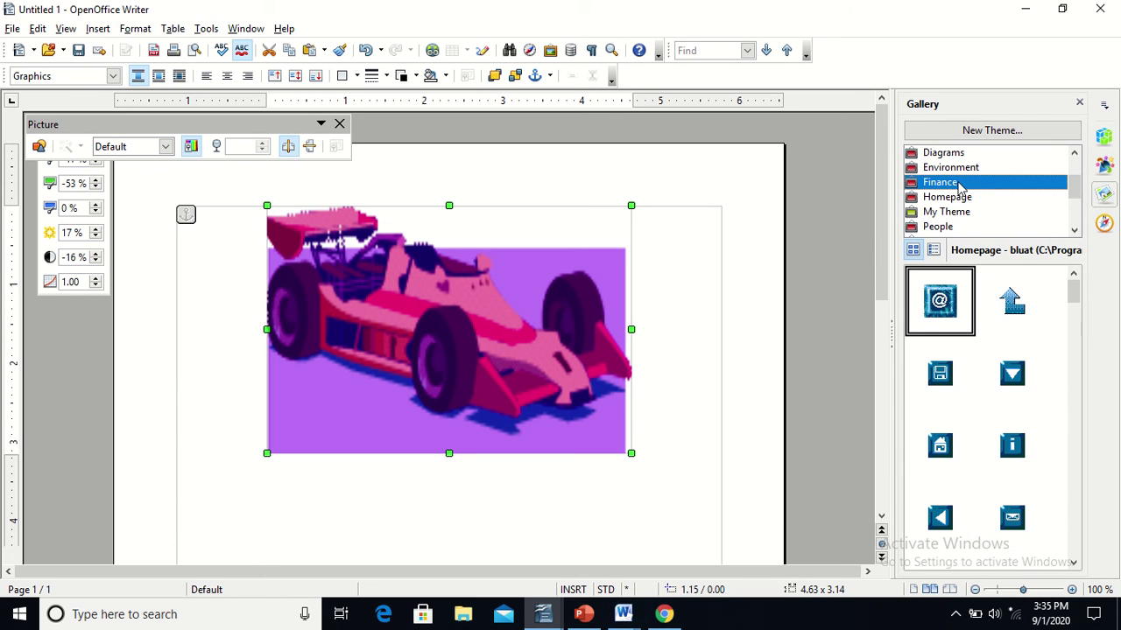
left_click(961, 227)
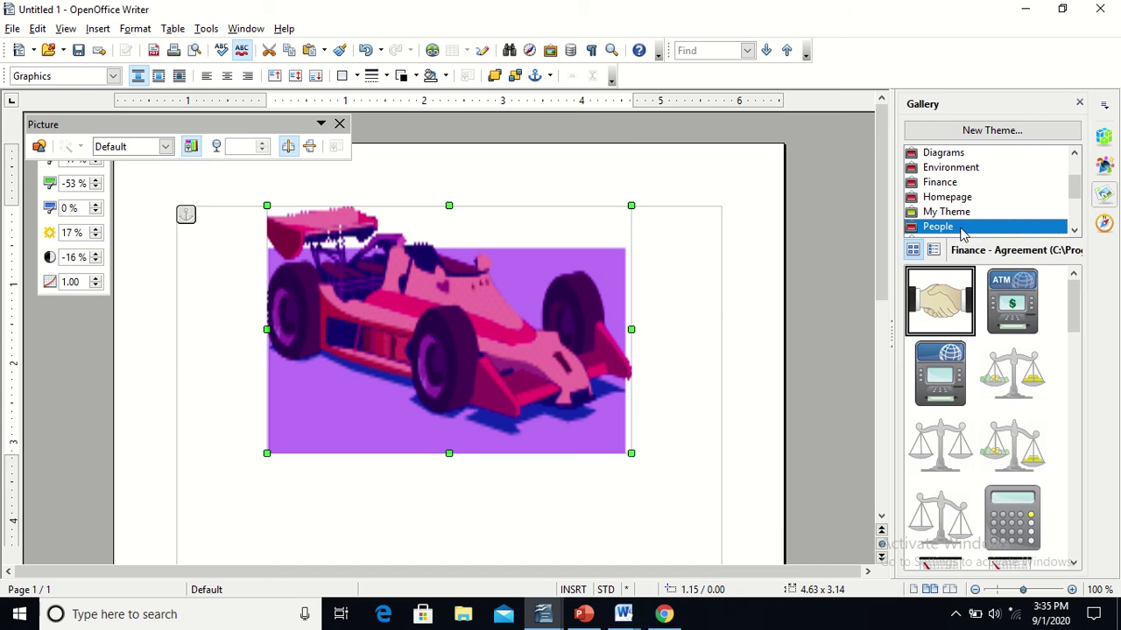
left_click(1105, 224)
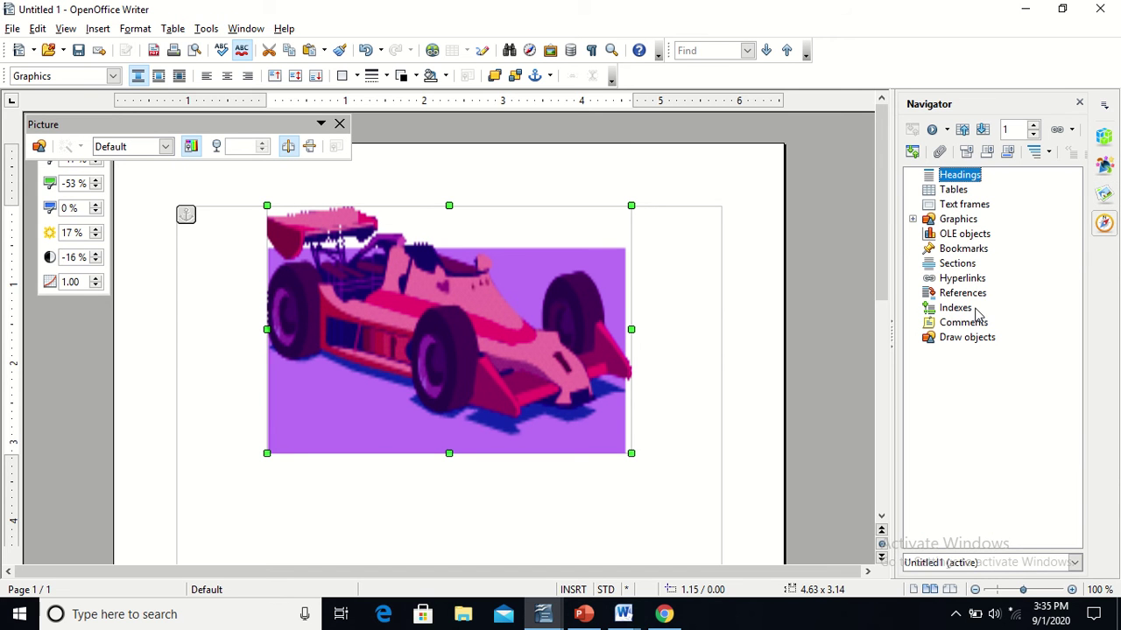
left_click(1095, 195)
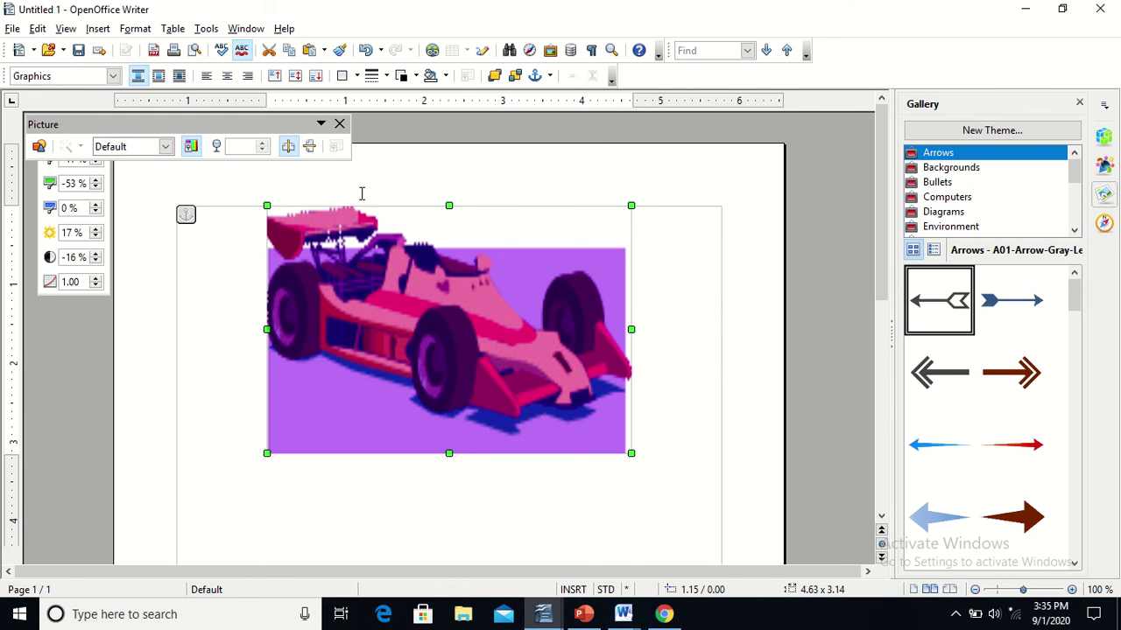
Examine the Picture toolbar's customization commands, its display options and the assignable events, and leave without changing anything.
left_click(321, 125)
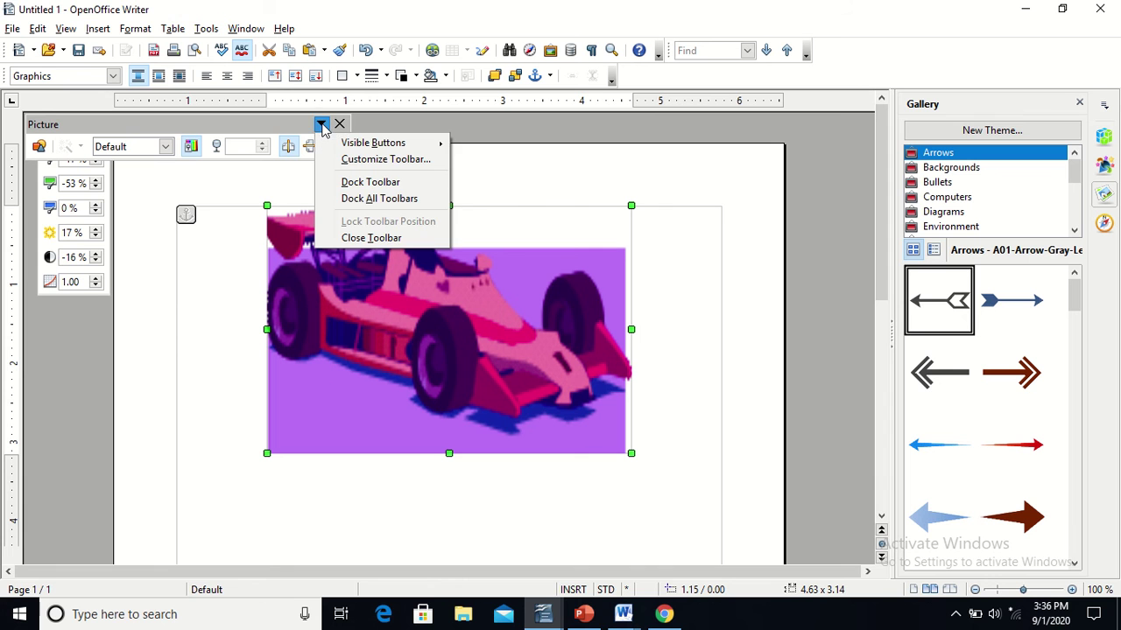
mouse_move(357, 145)
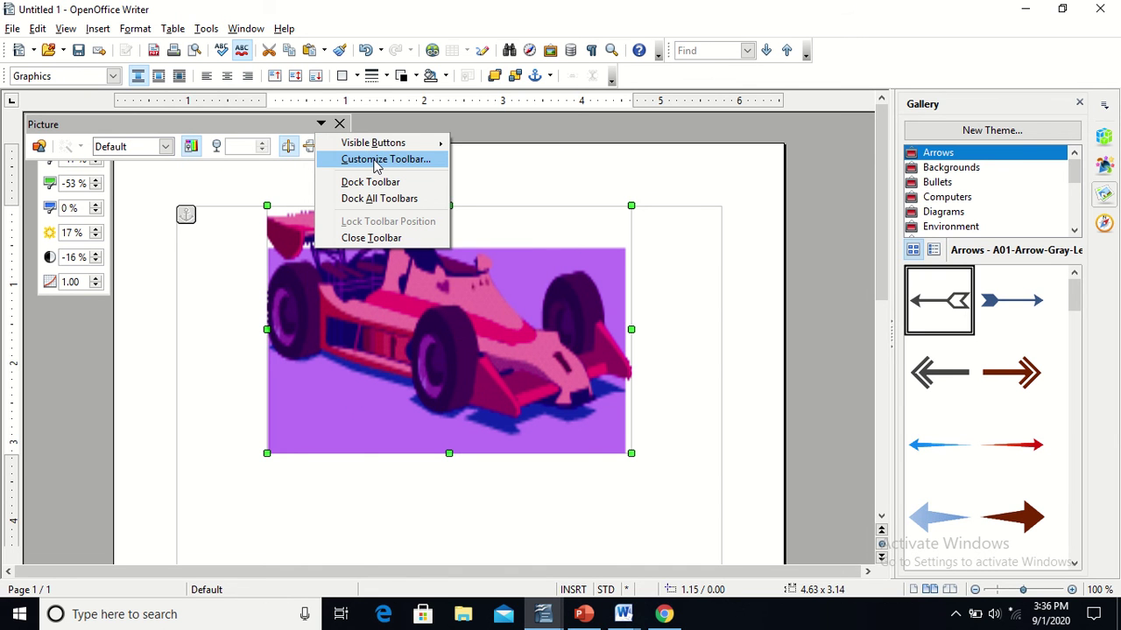
left_click(375, 163)
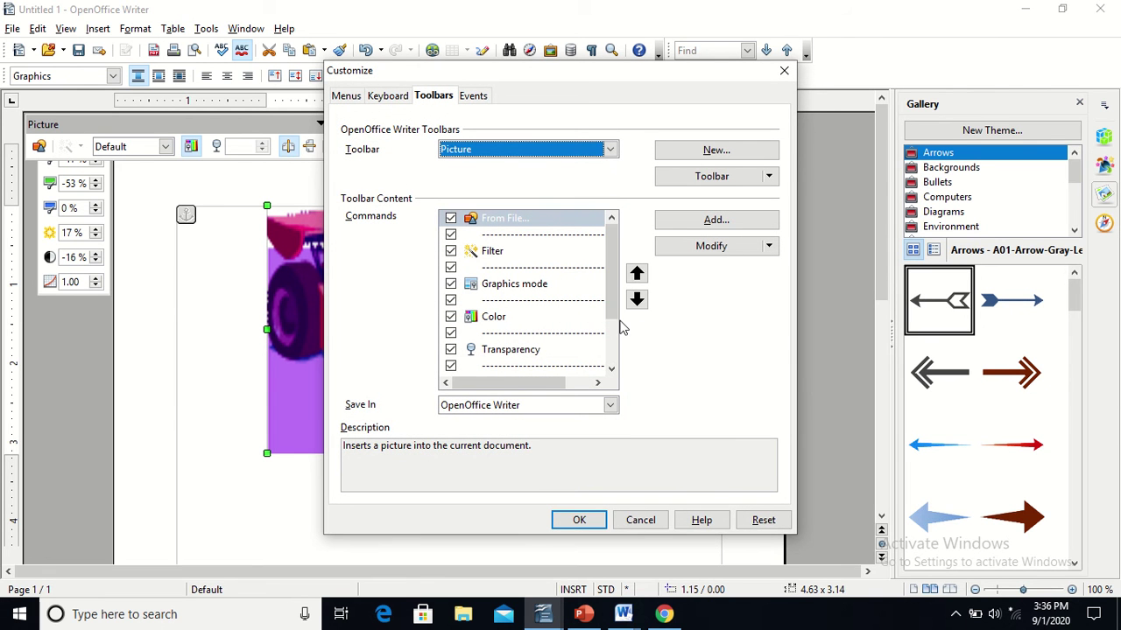
mouse_move(613, 300)
left_mouse_down()
mouse_move(618, 355)
mouse_move(610, 306)
left_mouse_up()
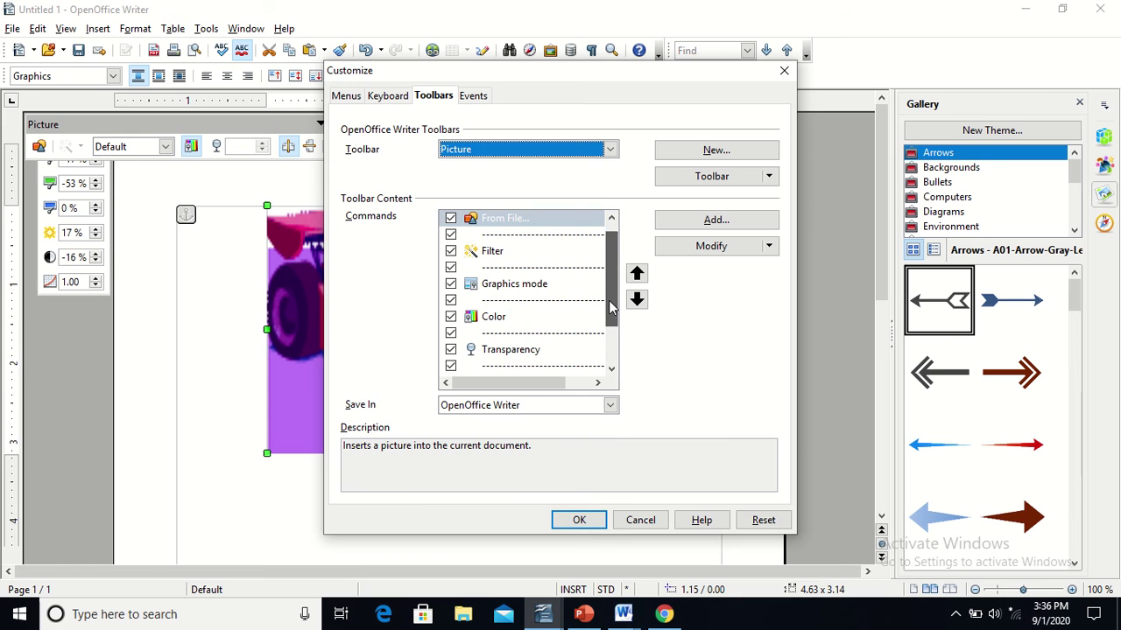
left_click(714, 177)
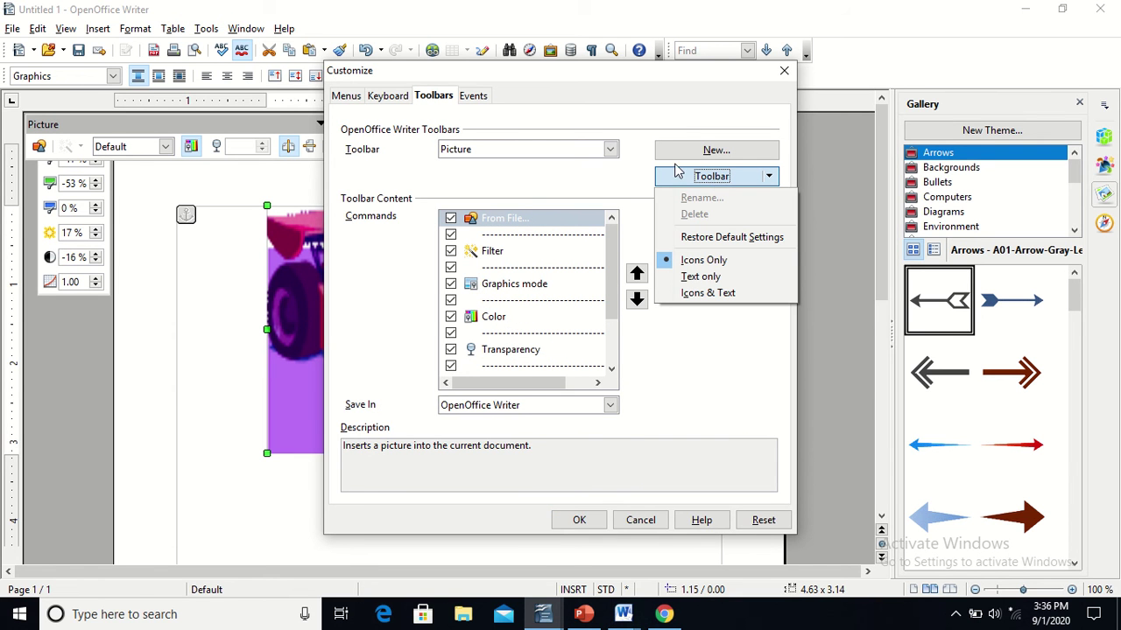
left_click(473, 99)
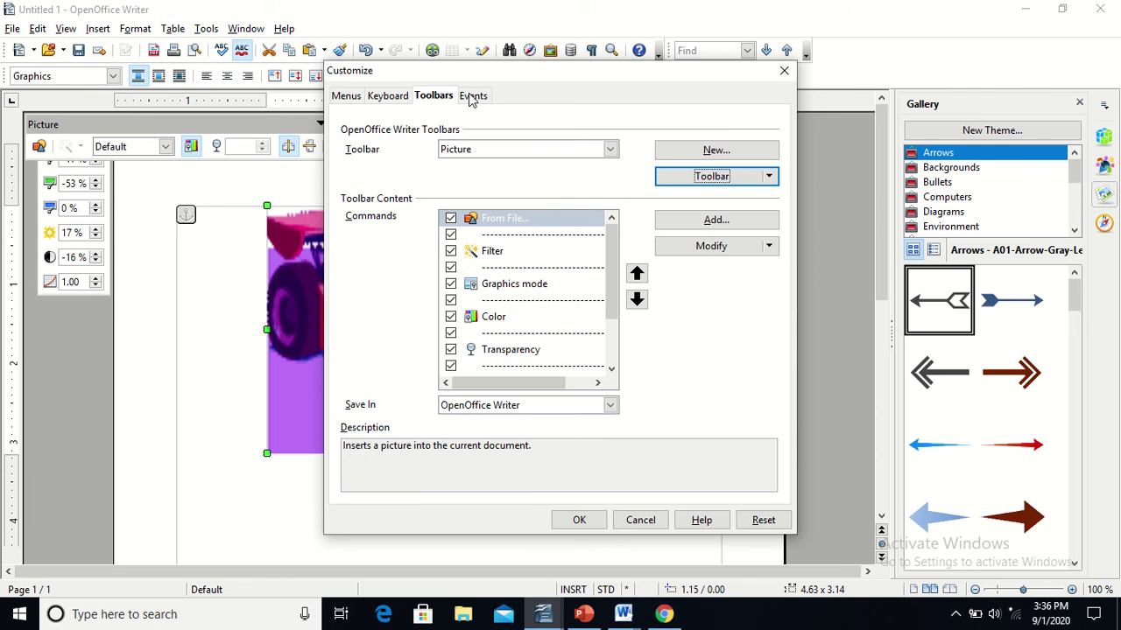
left_click(473, 97)
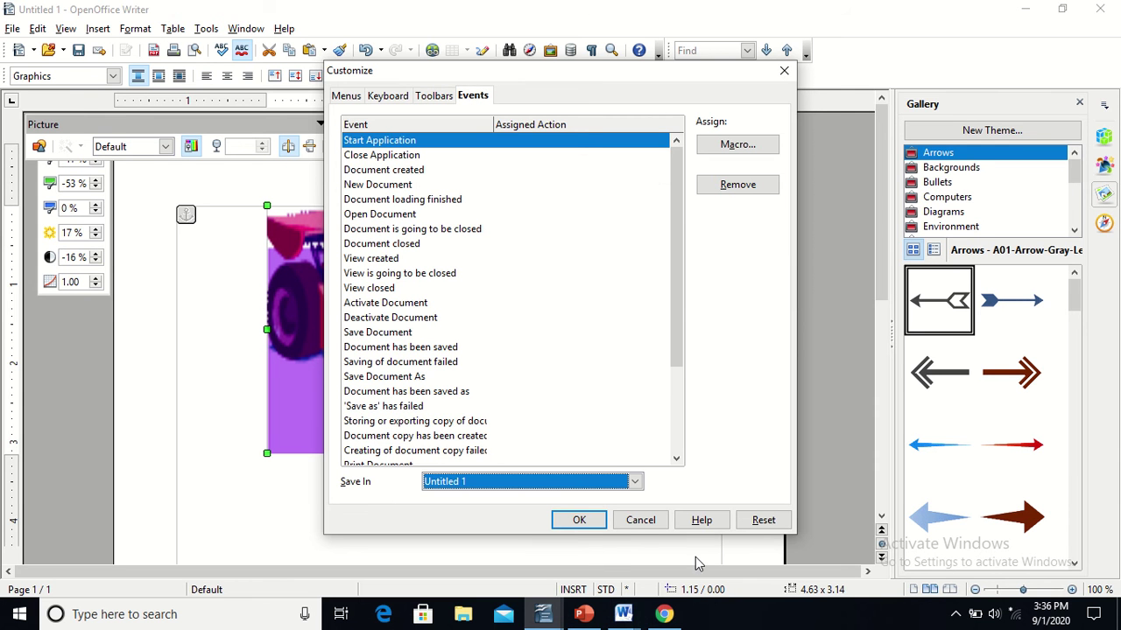
left_click(642, 520)
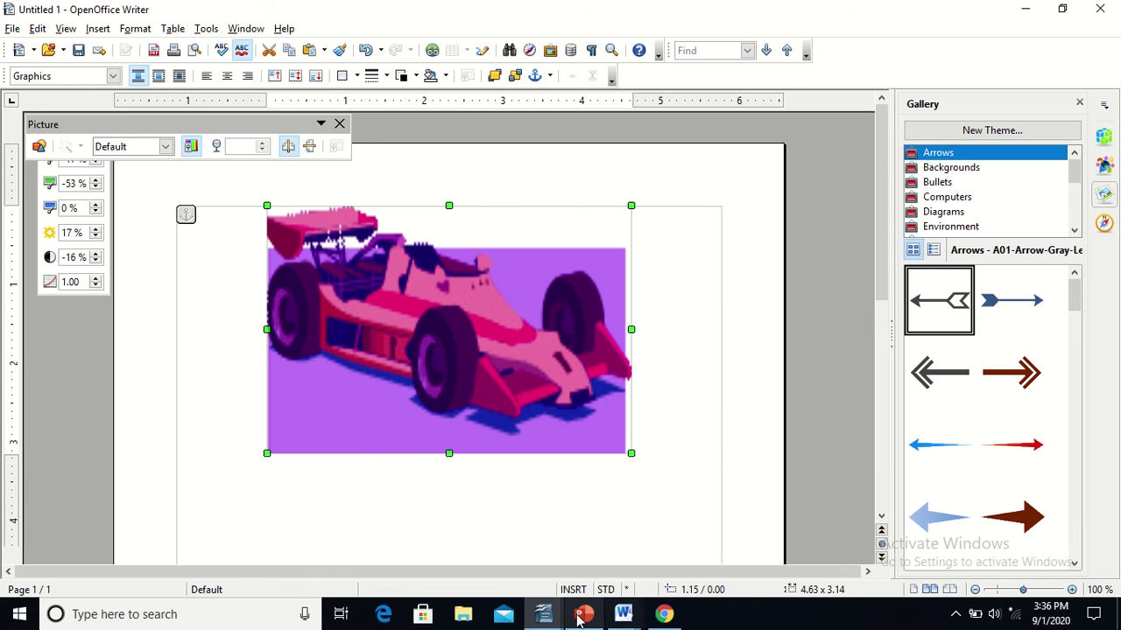
Read the Transparency, Picture dialog and Cropping images sections of the PDF in Chrome and return to Untitled 1 in Writer.
left_click(664, 615)
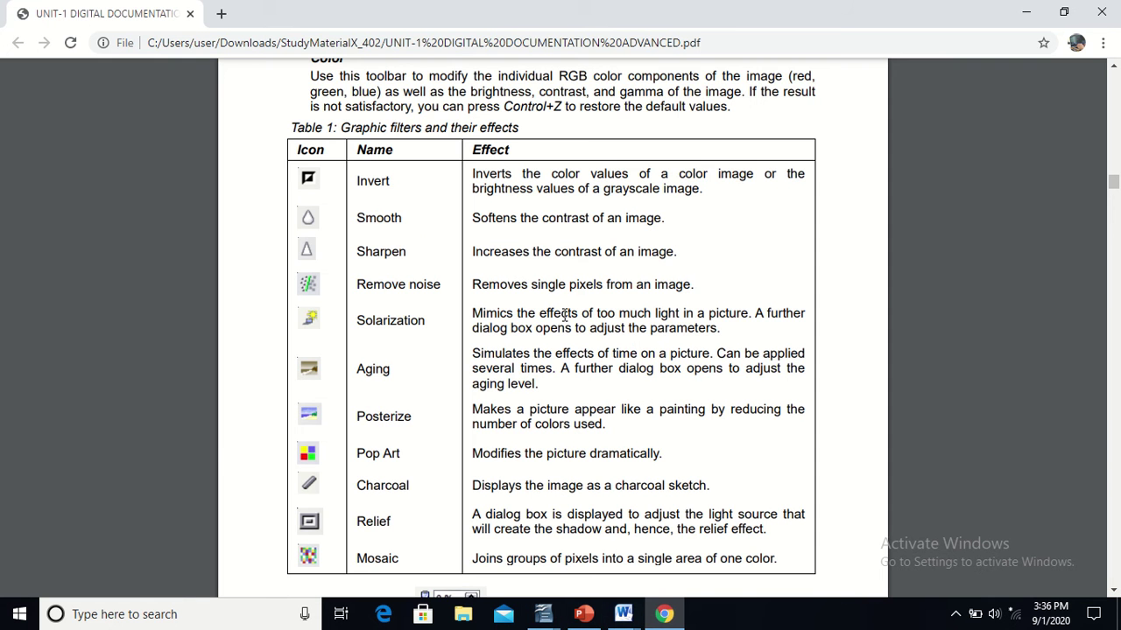
scroll(565, 317, "down", 5)
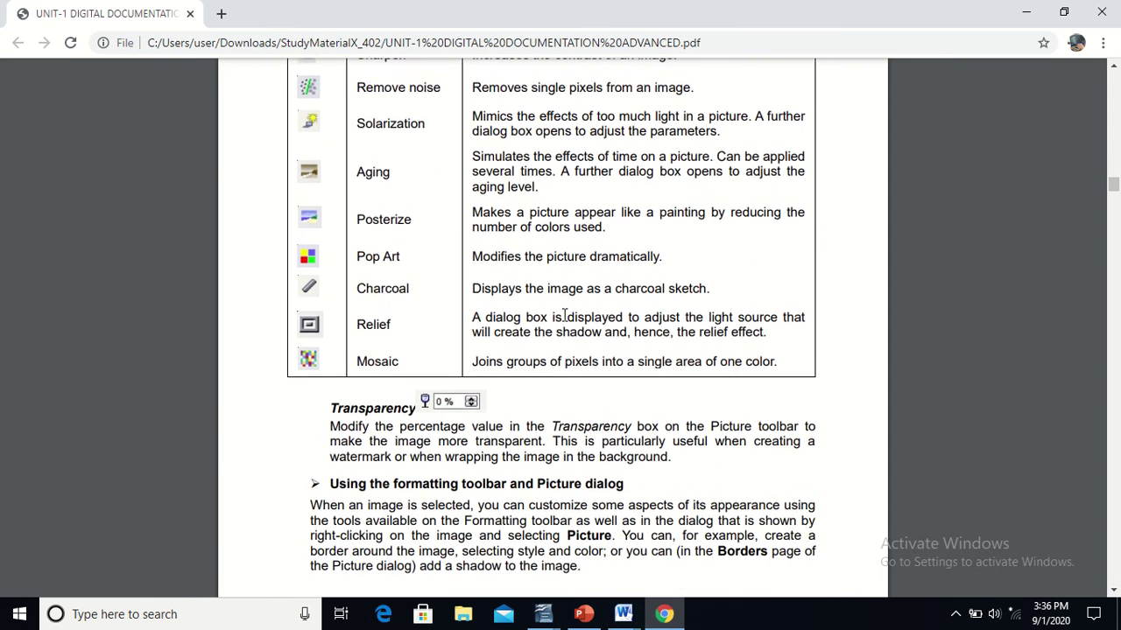
scroll(564, 316, "down", 6)
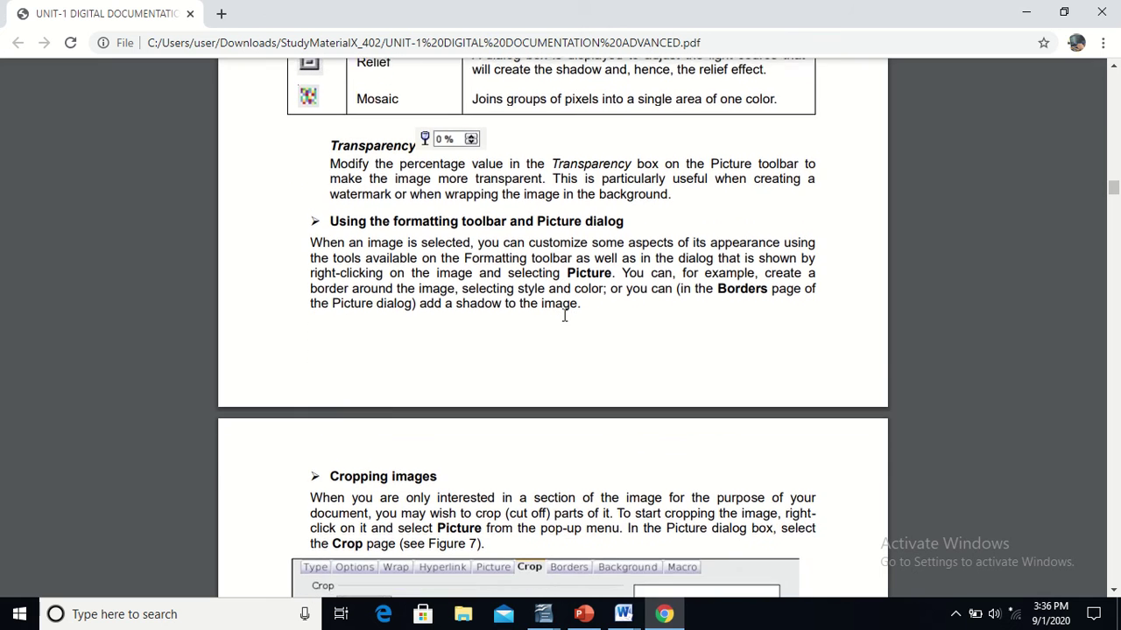
scroll(564, 317, "down", 4)
scroll(565, 317, "up", 1)
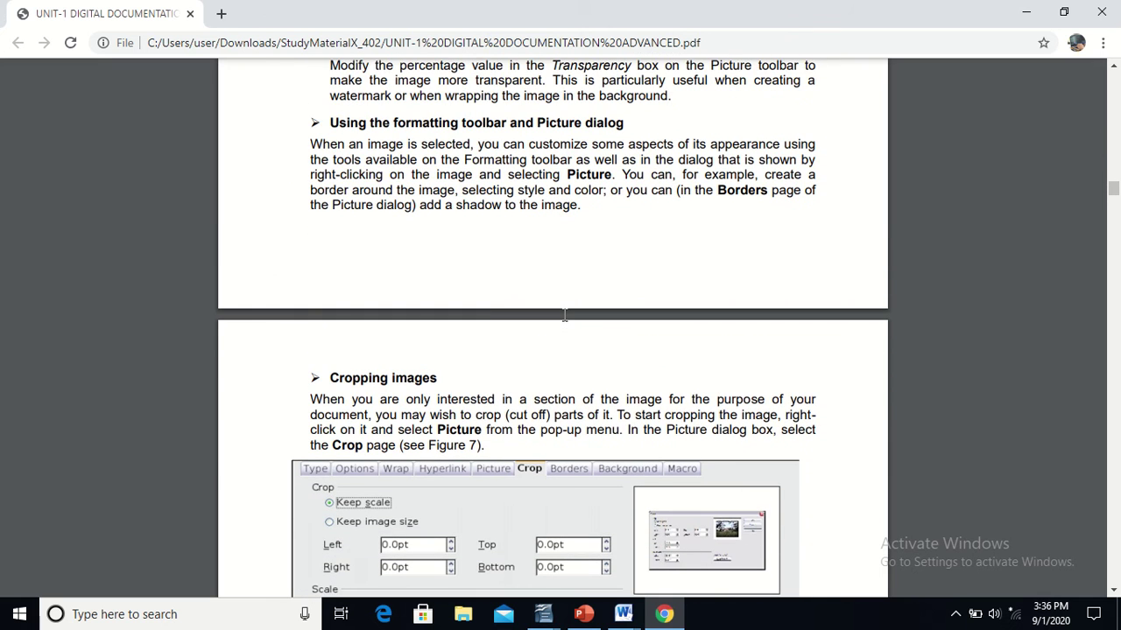
scroll(565, 317, "down", 5)
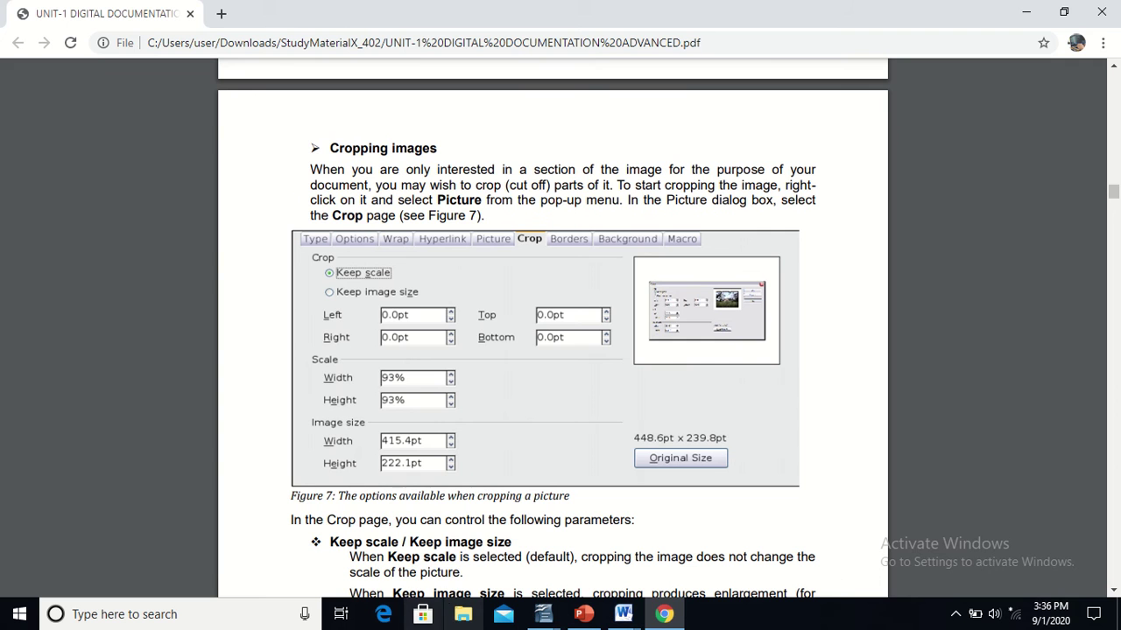
left_click(543, 617)
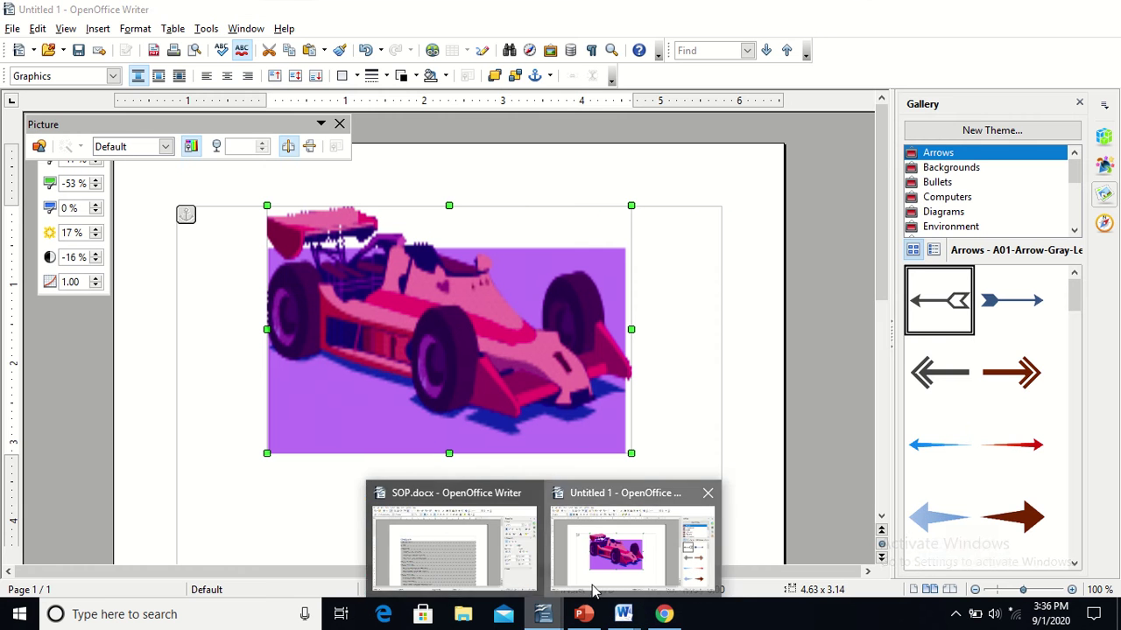
left_click(595, 588)
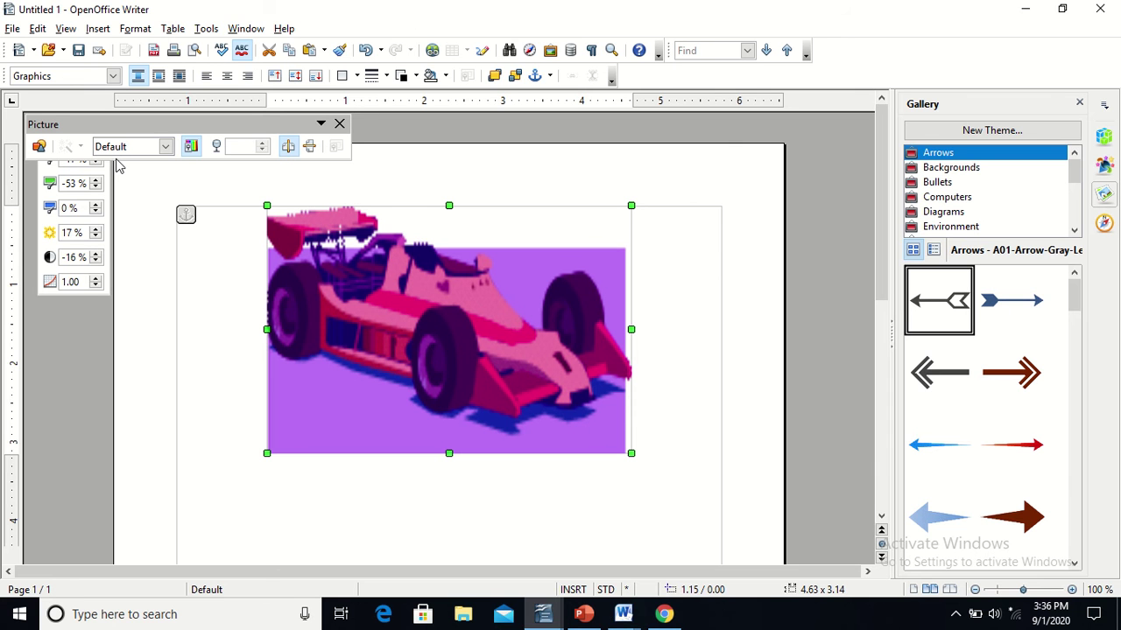
Look through the formatting, insertion, tool and table commands for the selected race car image, including the Object options.
left_click(134, 28)
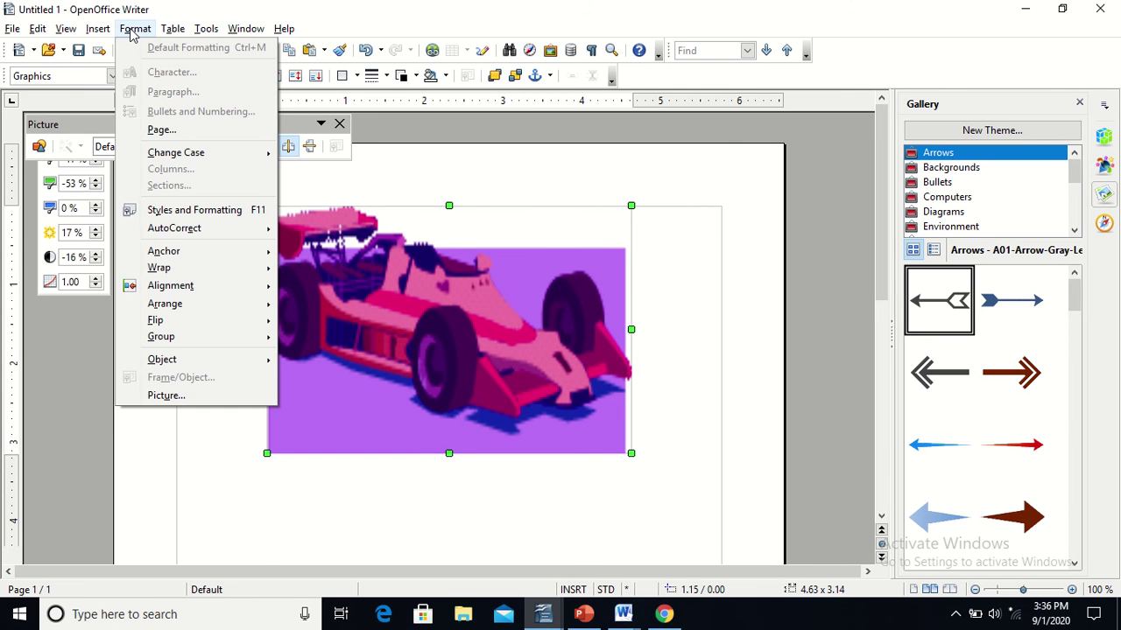
left_click(97, 29)
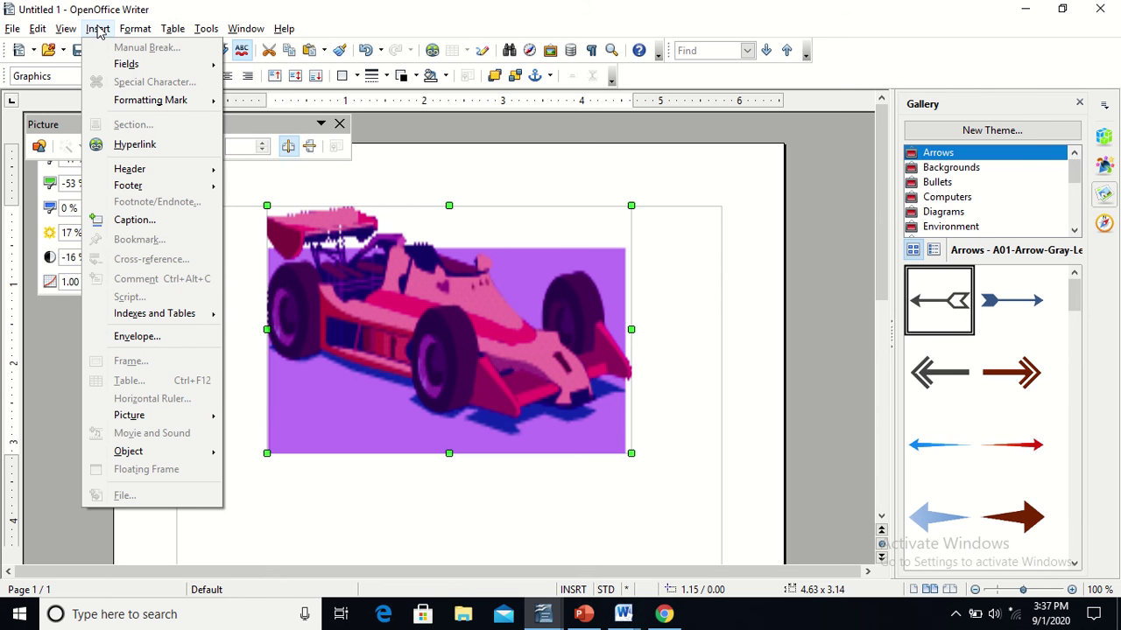
mouse_move(209, 34)
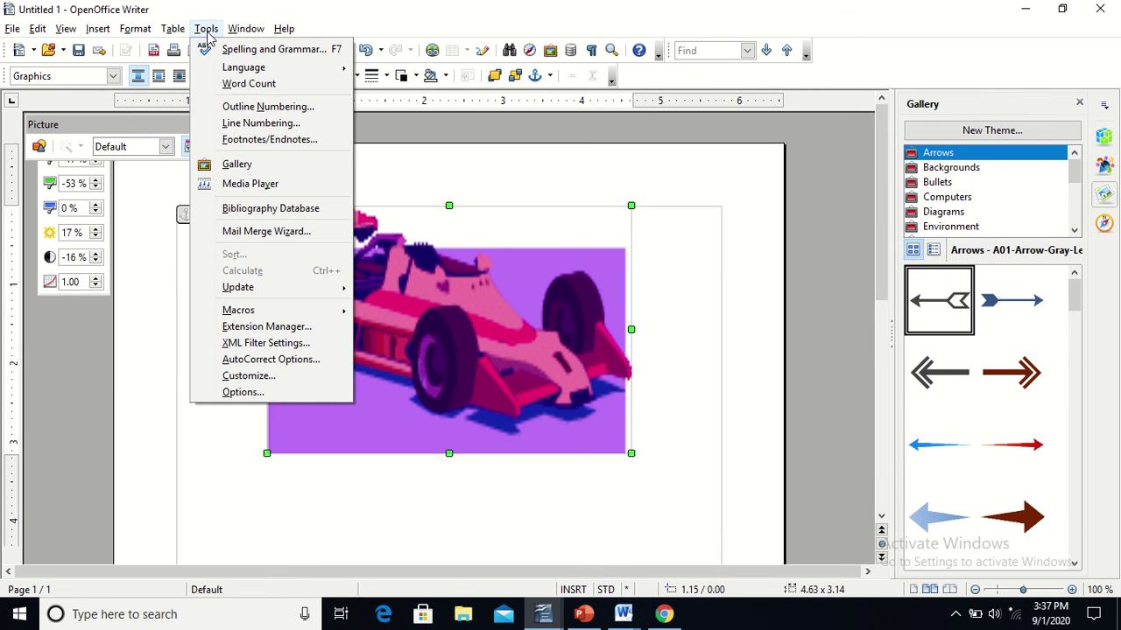
mouse_move(247, 35)
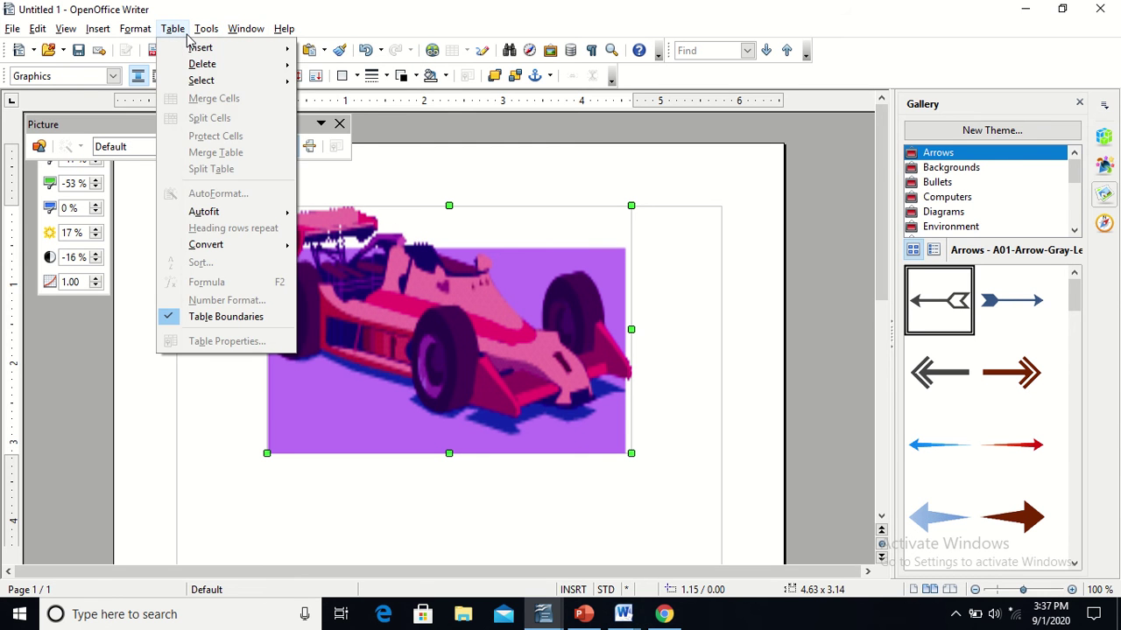
mouse_move(140, 31)
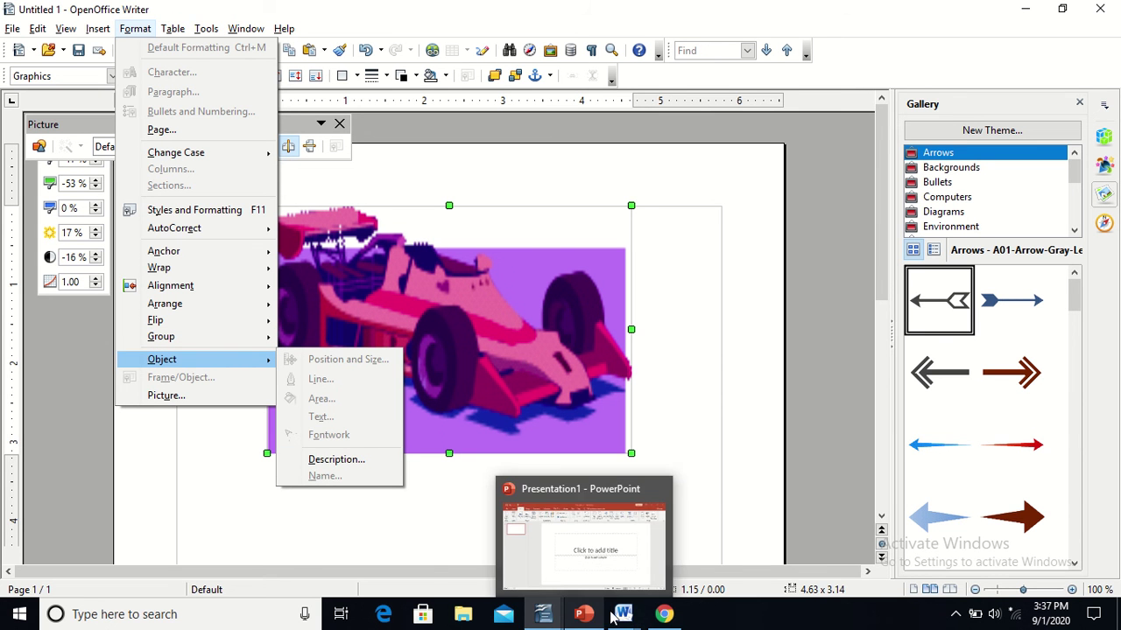
Recheck the cropping instructions and Figure 7 in the Chrome PDF and go back to the race car document in Writer.
left_click(666, 620)
left_click(666, 618)
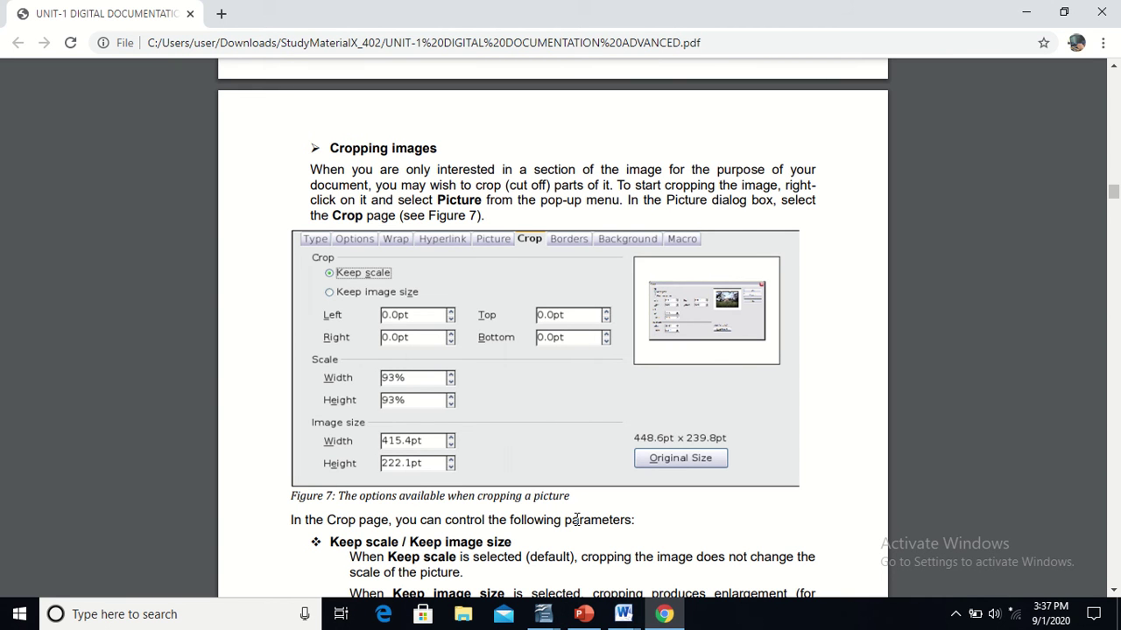
left_click(555, 620)
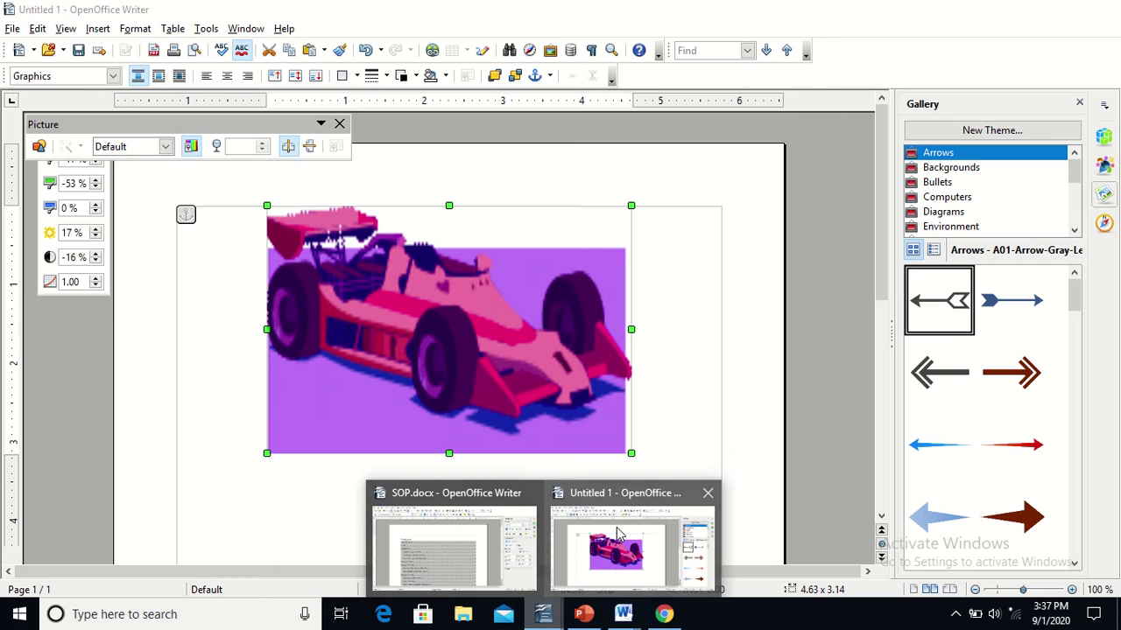
left_click(630, 538)
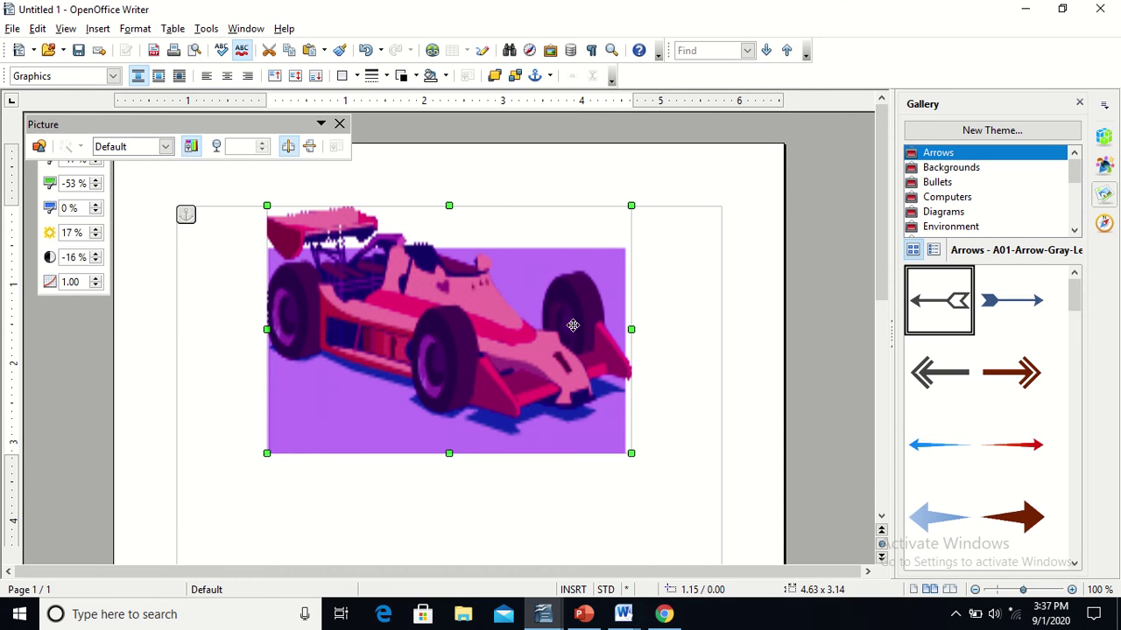
Open the crop settings of the race car image and set the top crop to 0.32" with Keep scale selected.
left_click(644, 347)
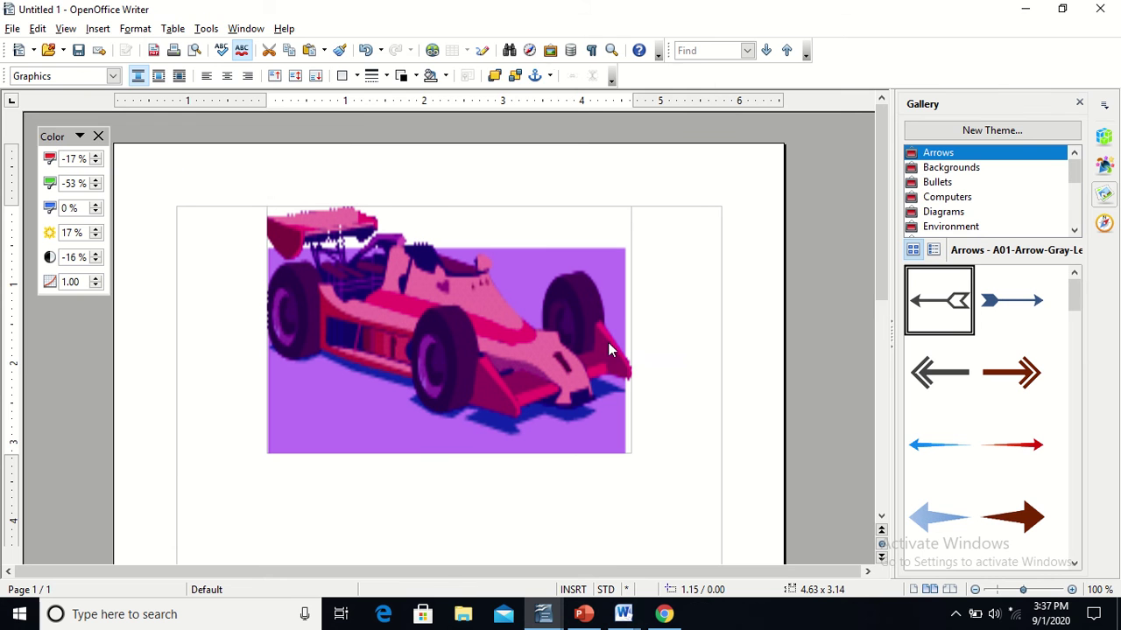
right_click(608, 344)
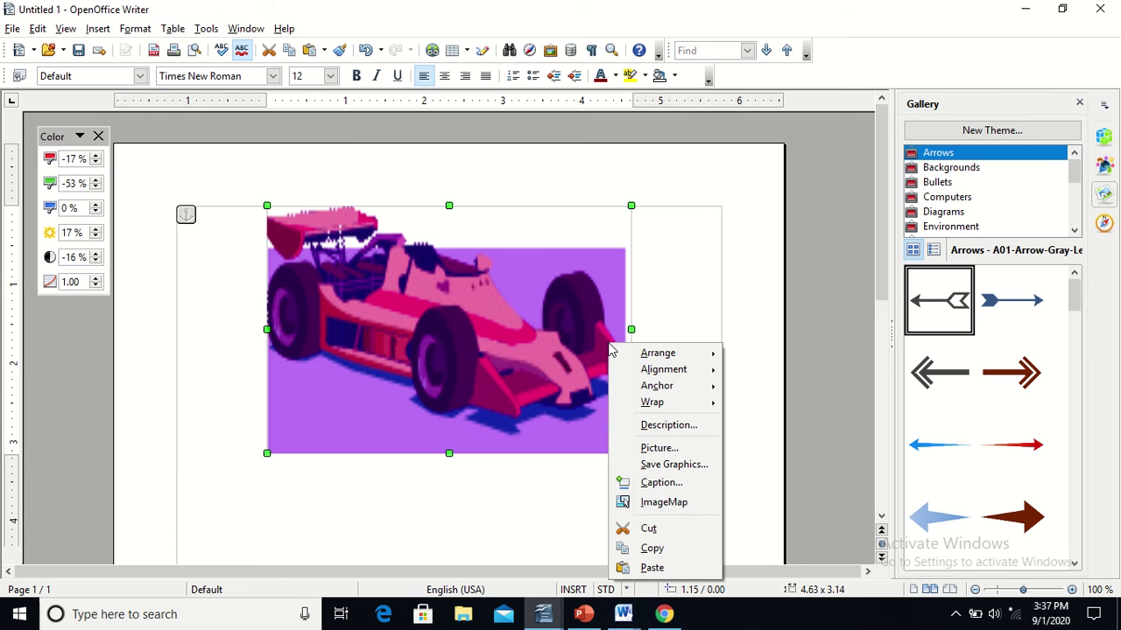
left_click(672, 449)
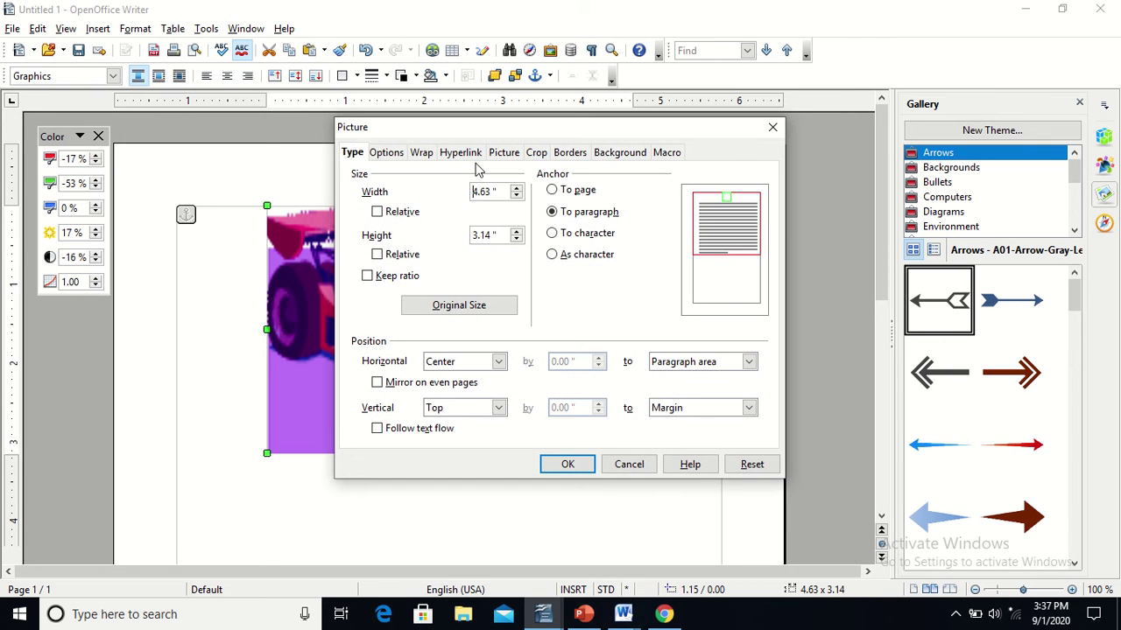
left_click(536, 153)
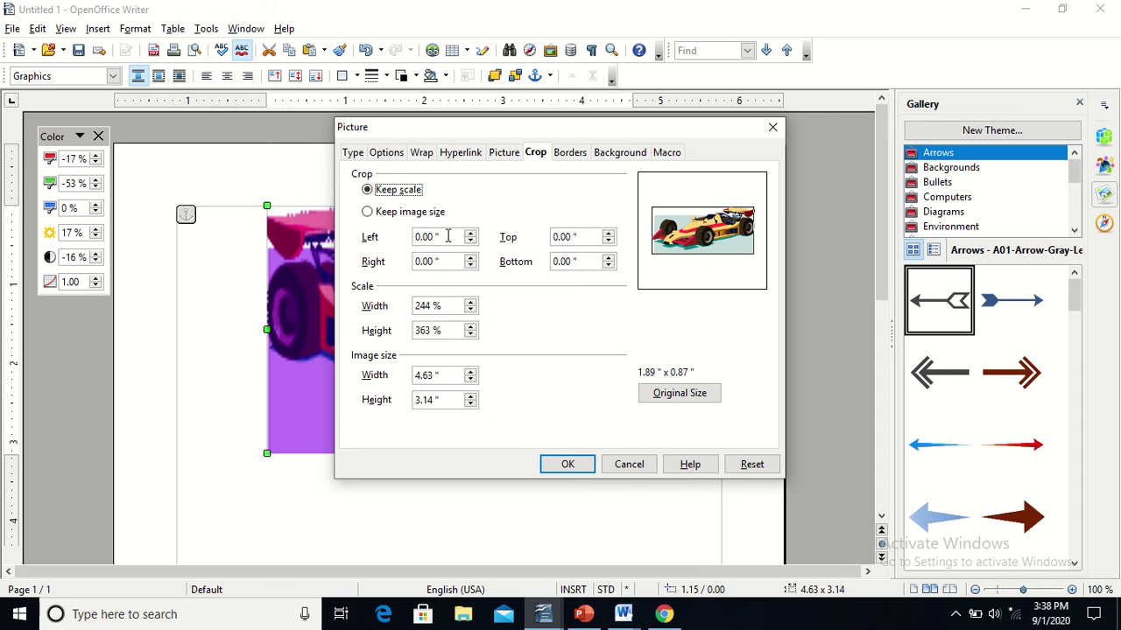
left_click(608, 233)
left_click(608, 232)
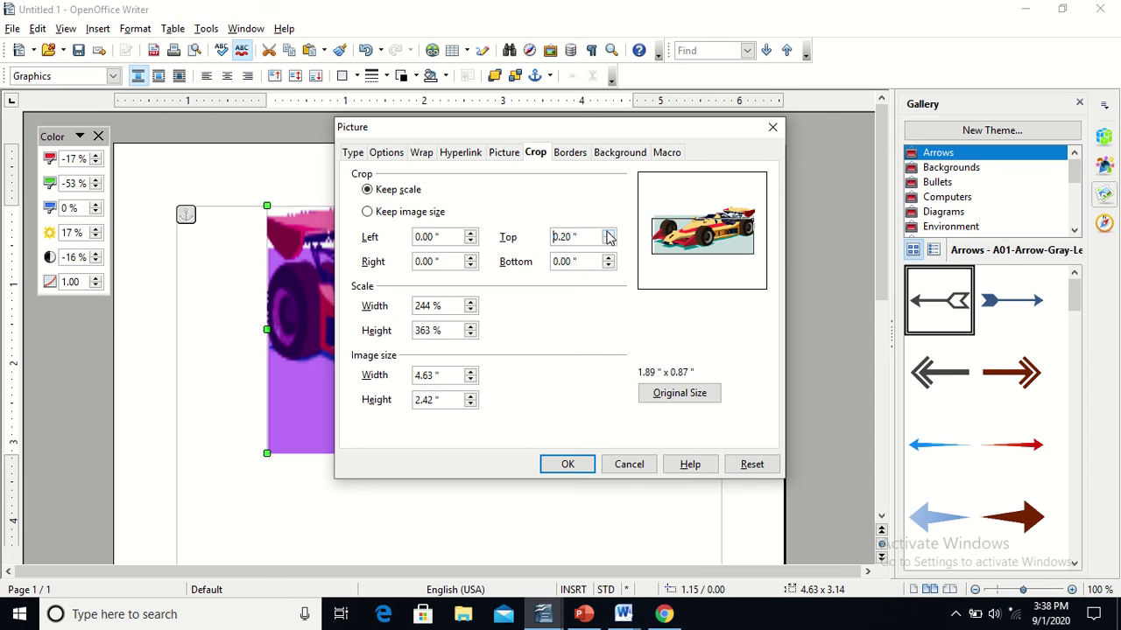
left_click(608, 233)
left_click(608, 233)
left_click(609, 233)
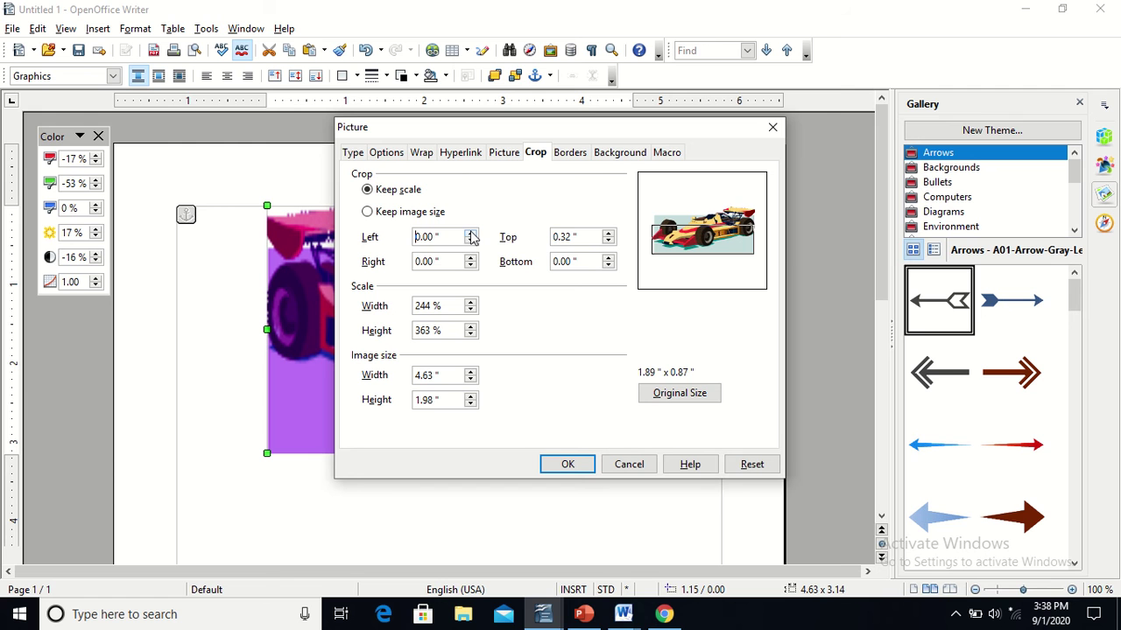
Set the image's left crop to 0.81" and right crop to 0.72", crop its bottom edge as well, and apply the cropping.
left_click_drag(471, 234, 471, 268)
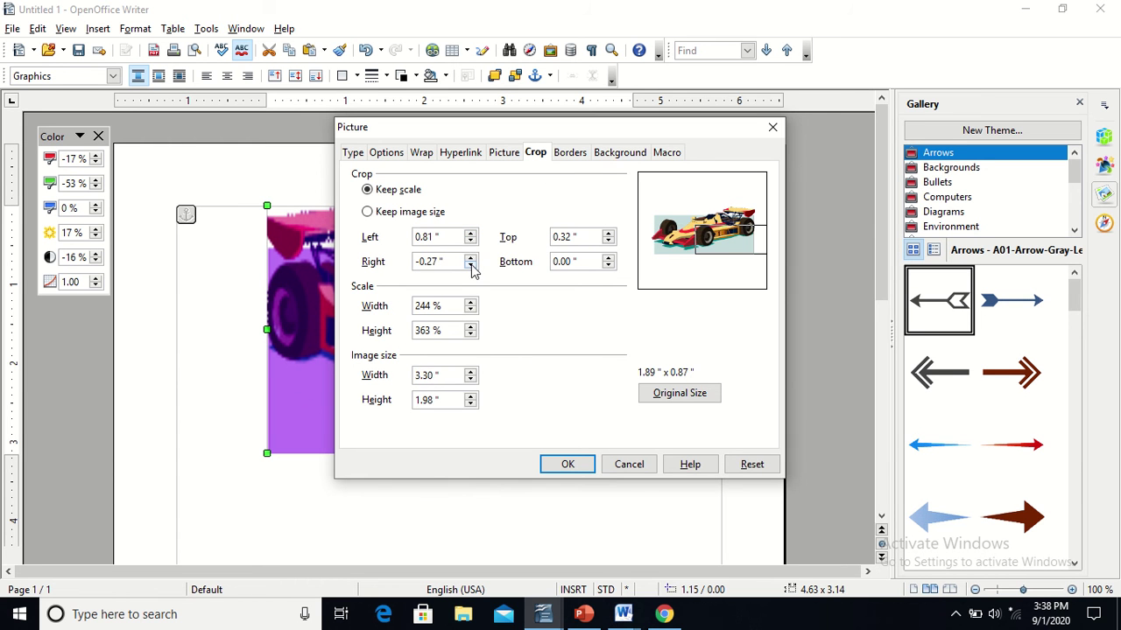
left_click_drag(471, 259, 471, 260)
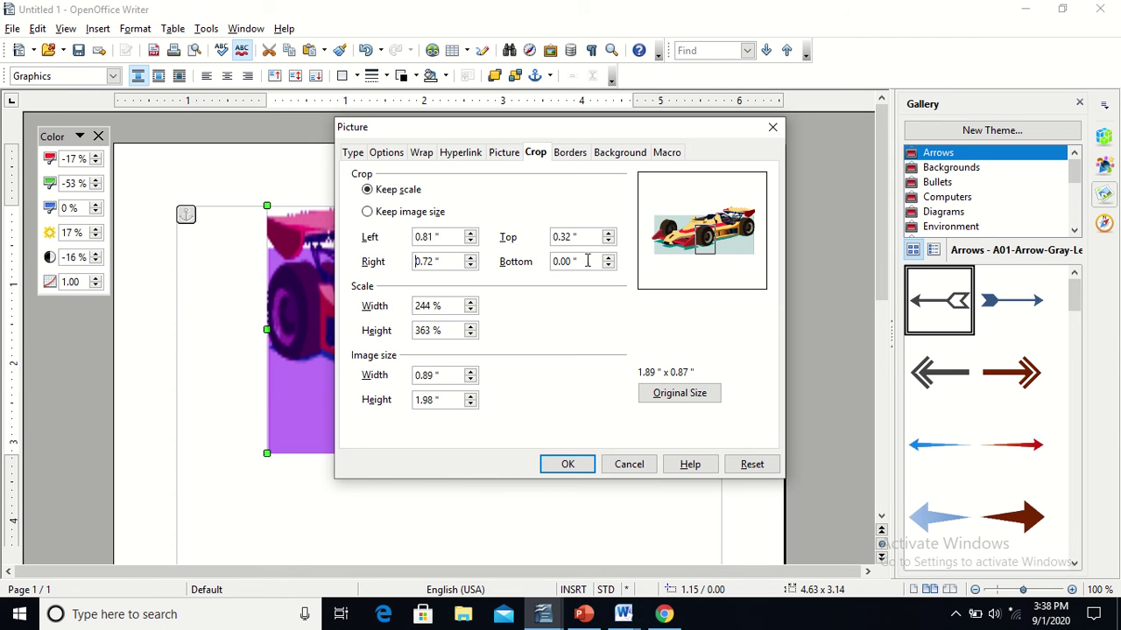
left_click_drag(608, 260, 610, 265)
left_click(575, 464)
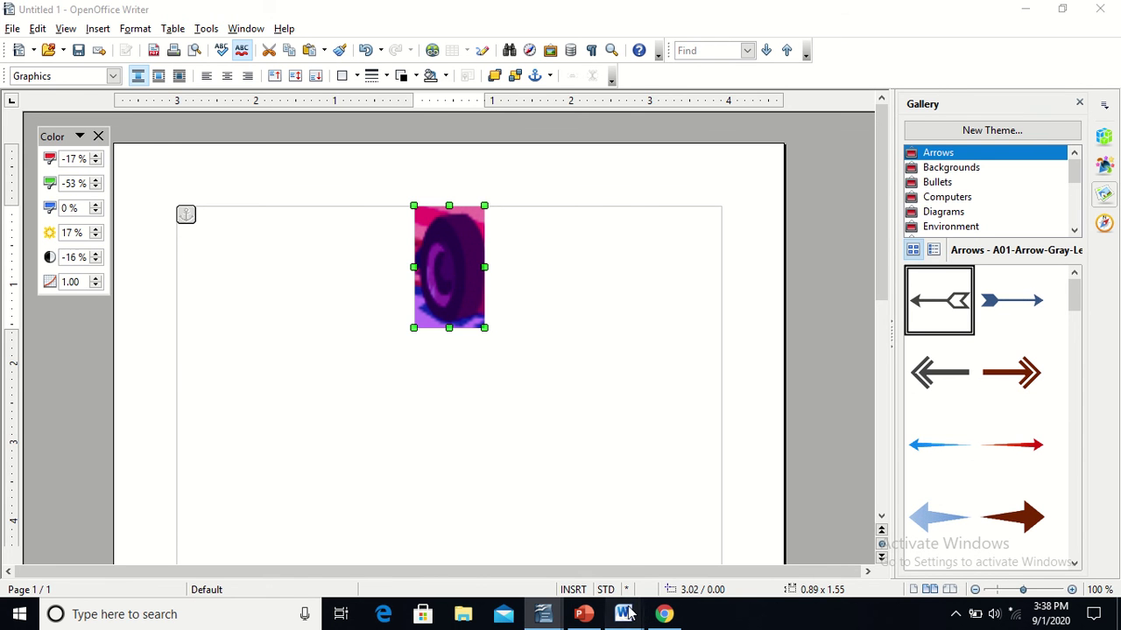
Switch to Document2 in Word and crop the balloon clip art to about 1.66" high and 0.84" wide.
mouse_move(622, 614)
left_click(674, 563)
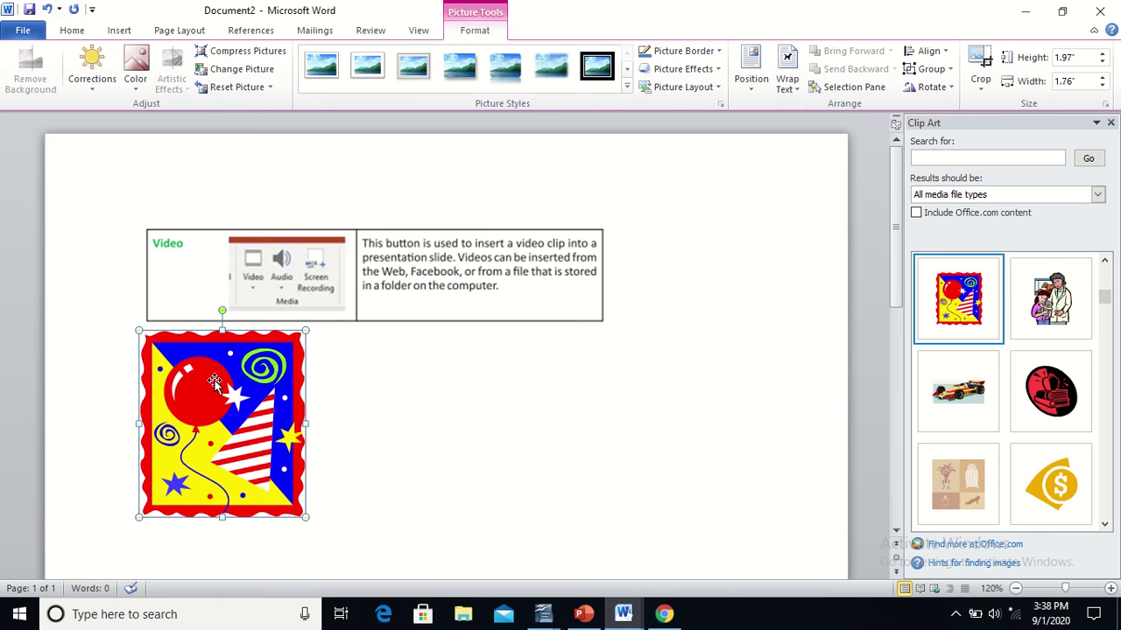
left_click(986, 63)
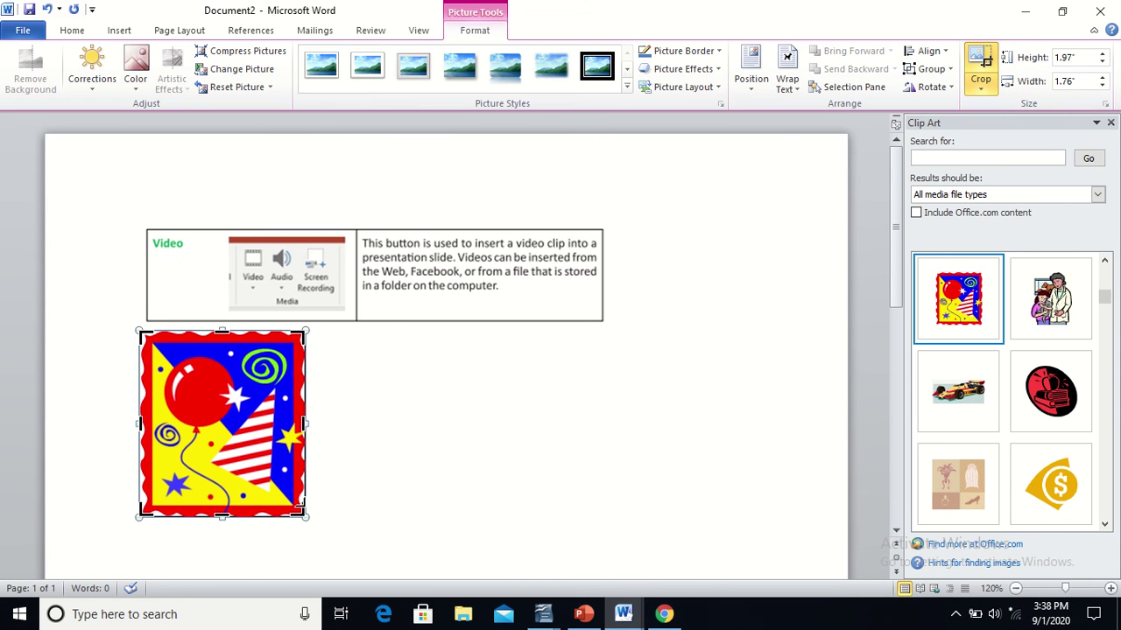
left_click_drag(304, 516, 236, 507)
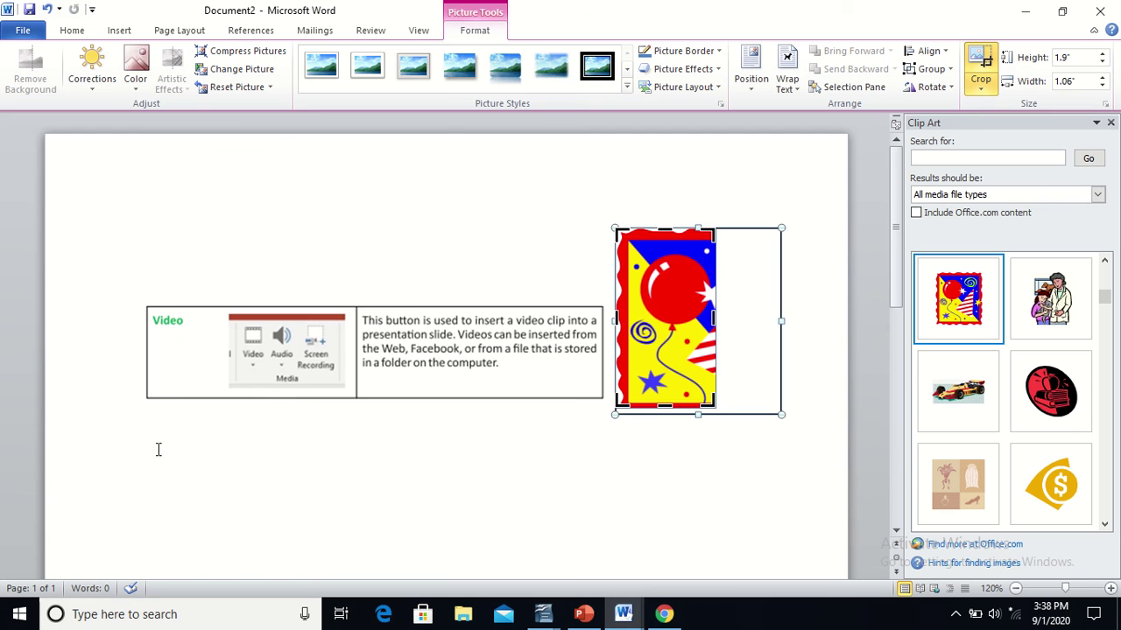
left_click_drag(611, 320, 636, 321)
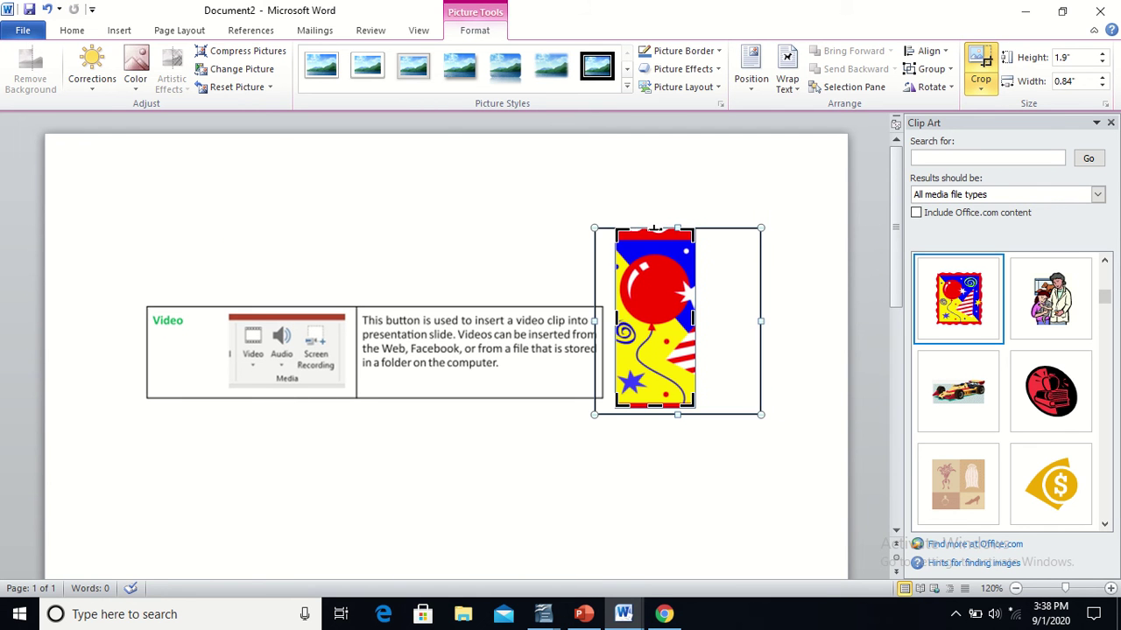
left_click_drag(653, 226, 658, 252)
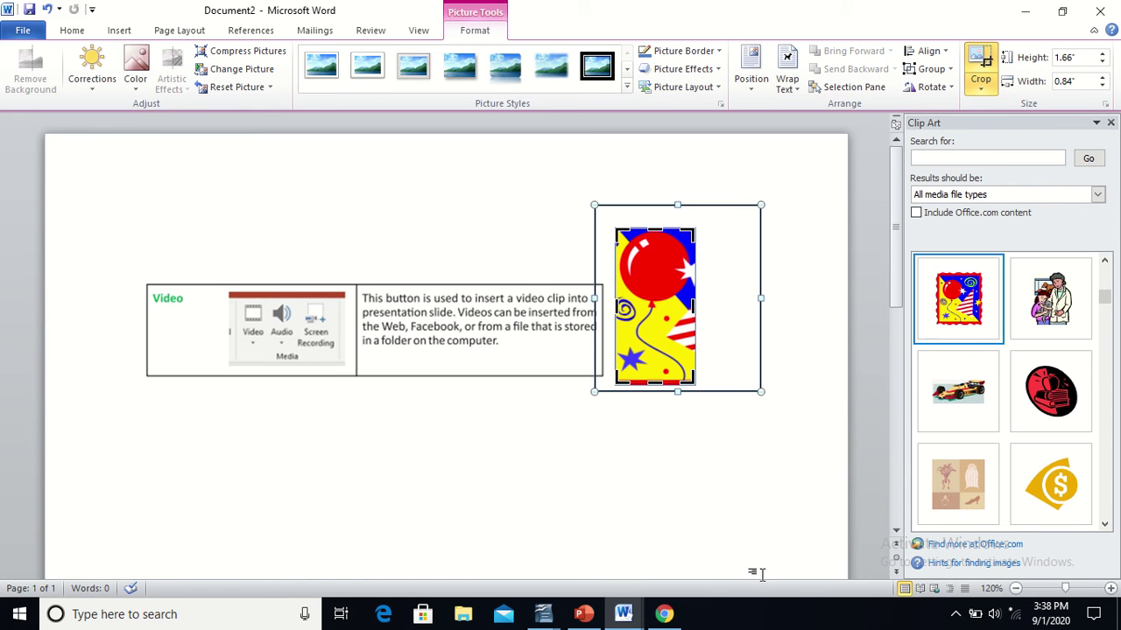
Read the crop parameters, Resizing an image and Rotating a picture sections of the study PDF in Chrome.
left_click(664, 614)
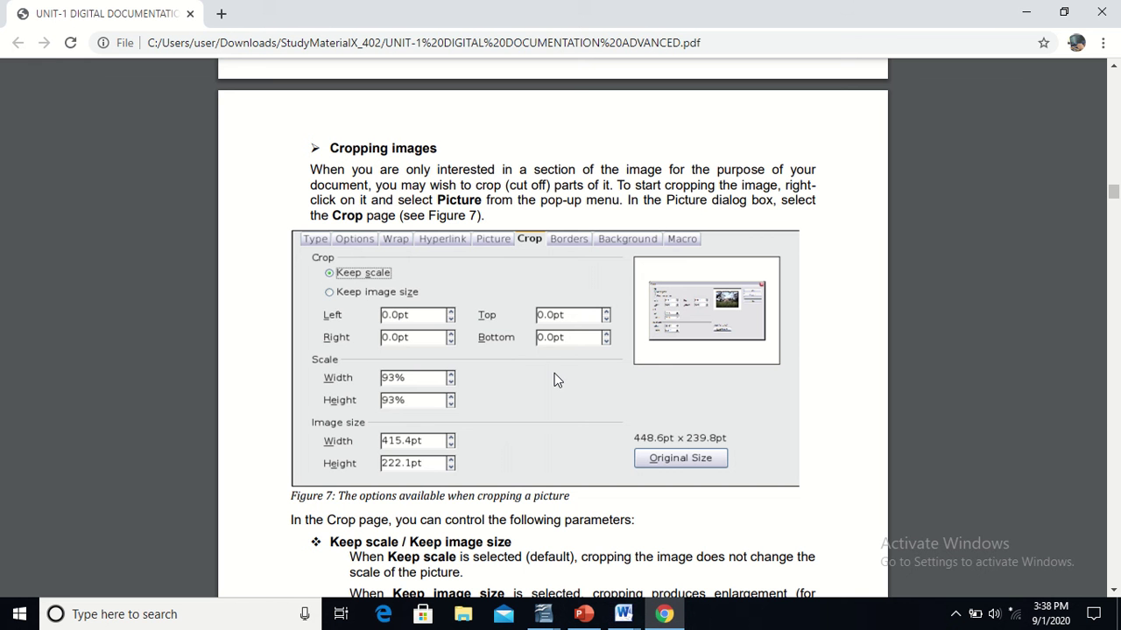
scroll(554, 380, "down", 3)
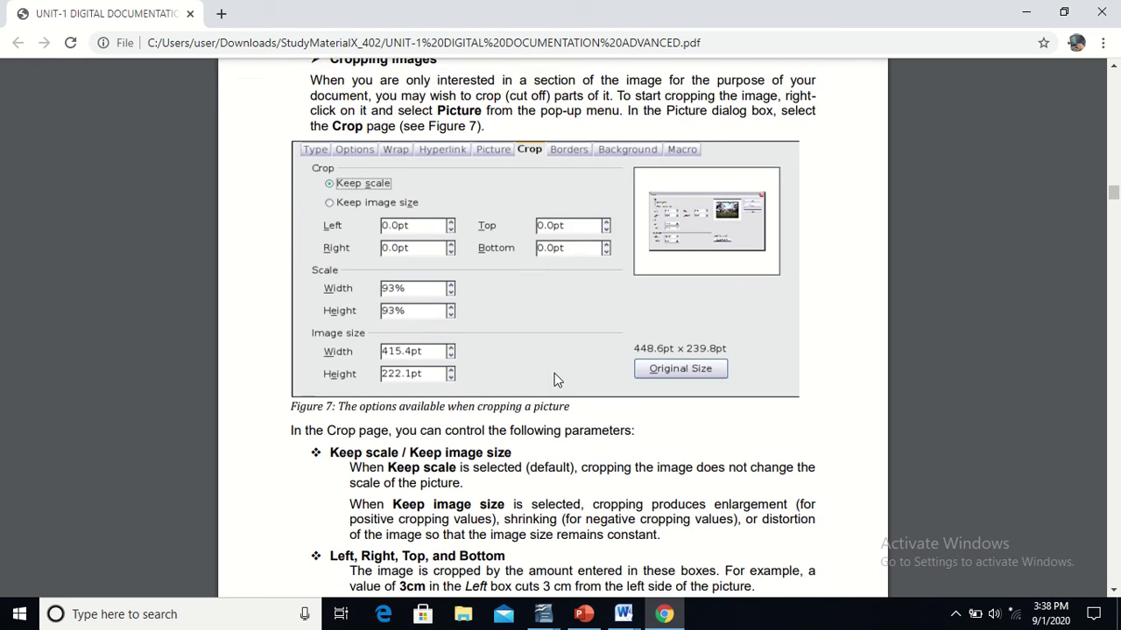
scroll(554, 380, "down", 3)
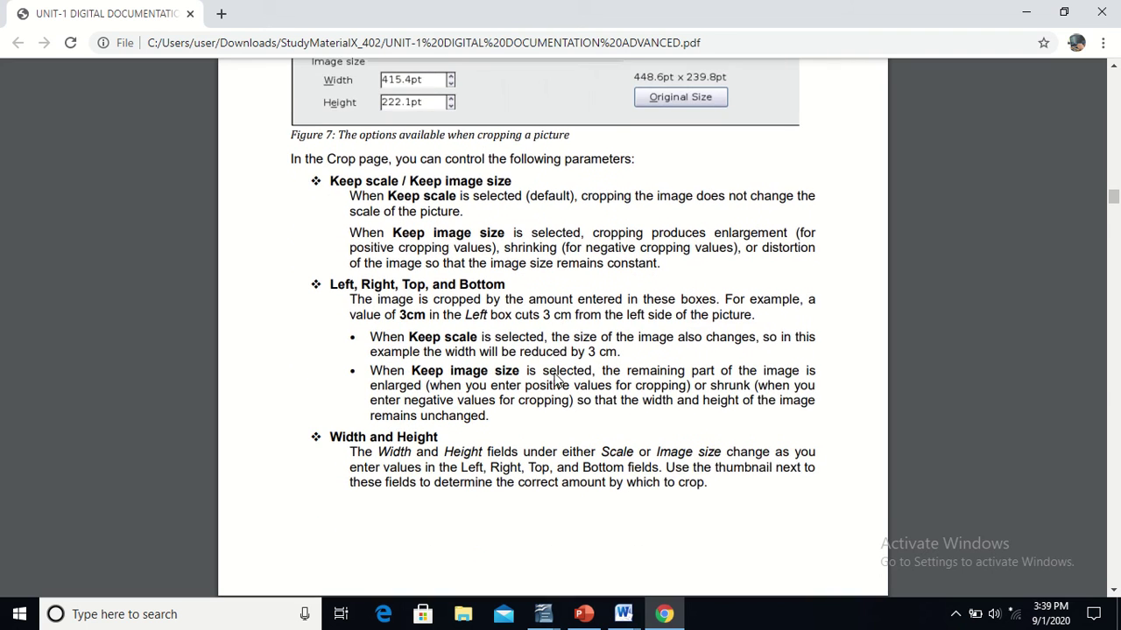
scroll(554, 380, "down", 3)
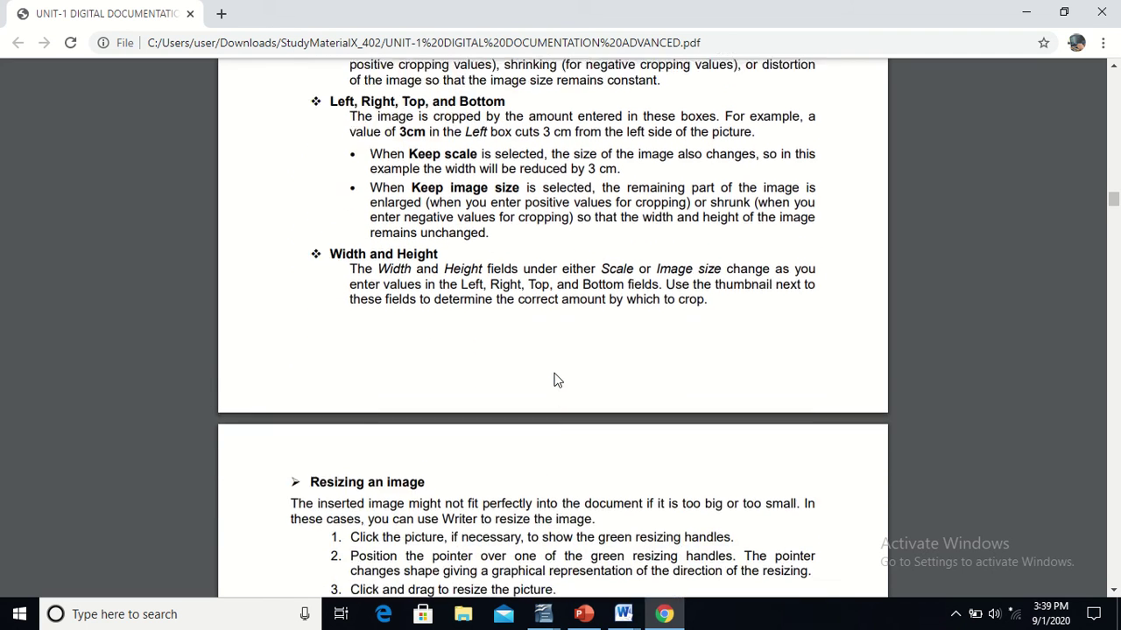
scroll(554, 377, "down", 3)
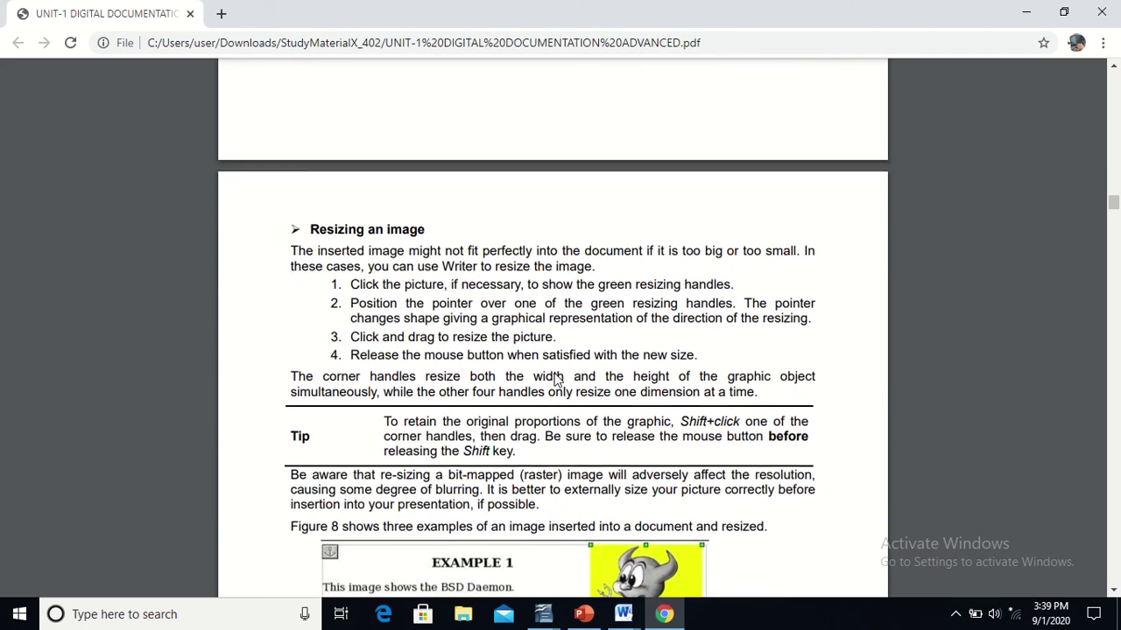
scroll(554, 380, "down", 1)
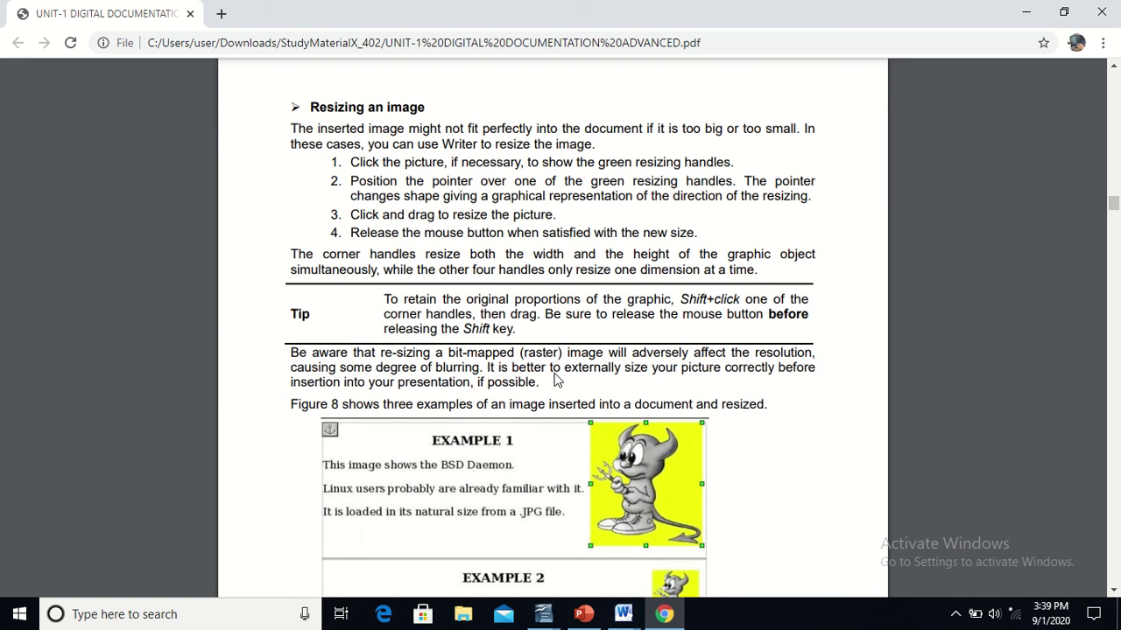
scroll(554, 380, "down", 3)
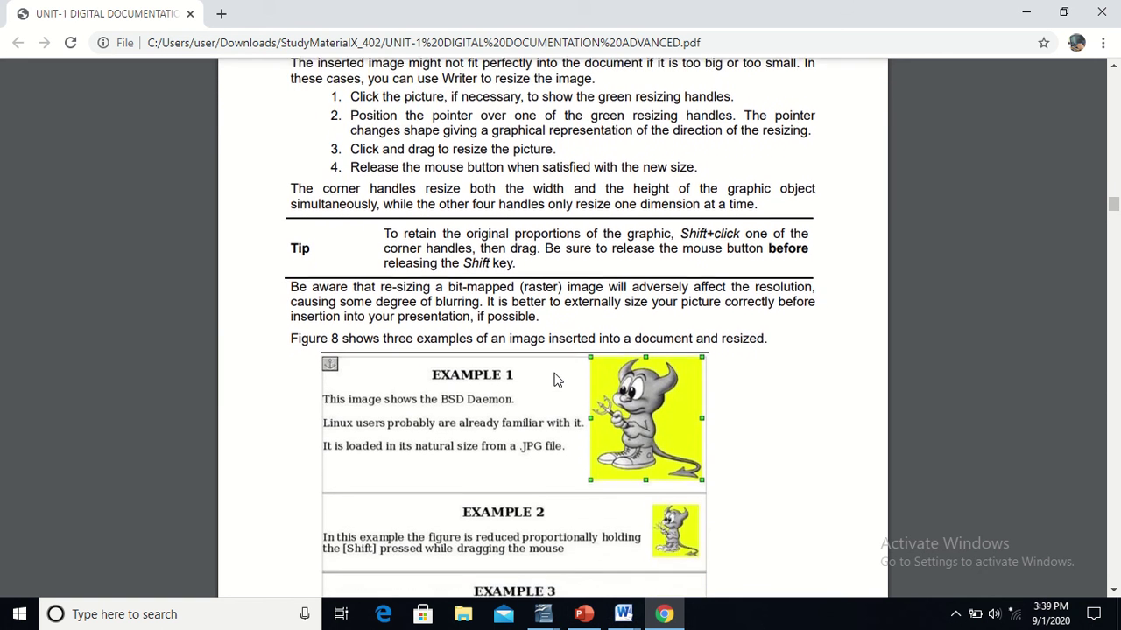
scroll(554, 380, "down", 4)
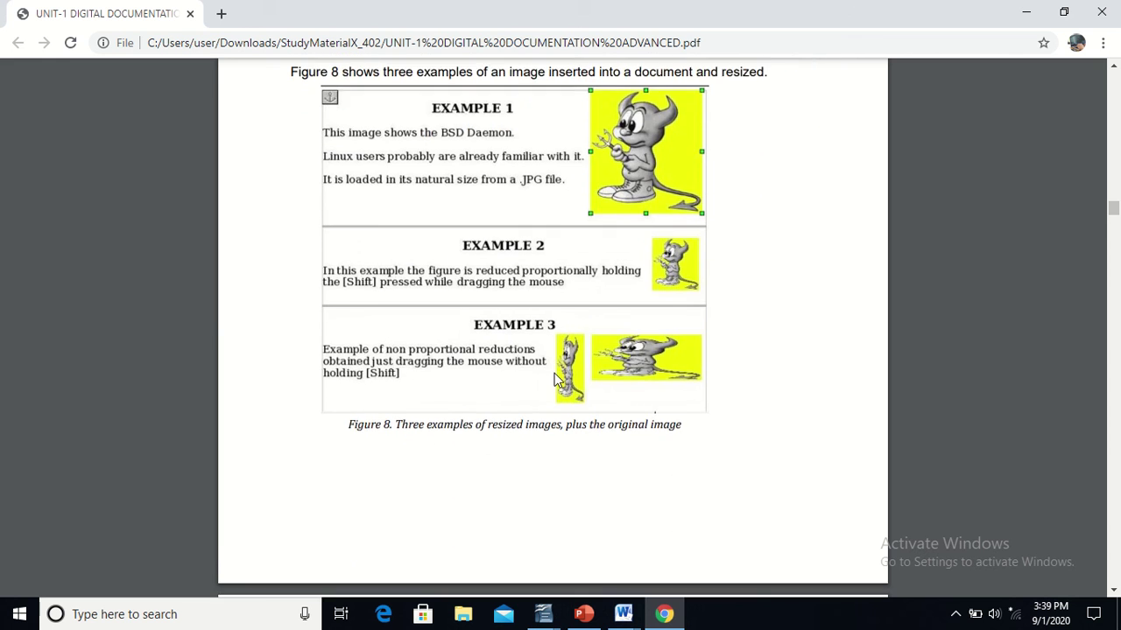
scroll(554, 380, "down", 3)
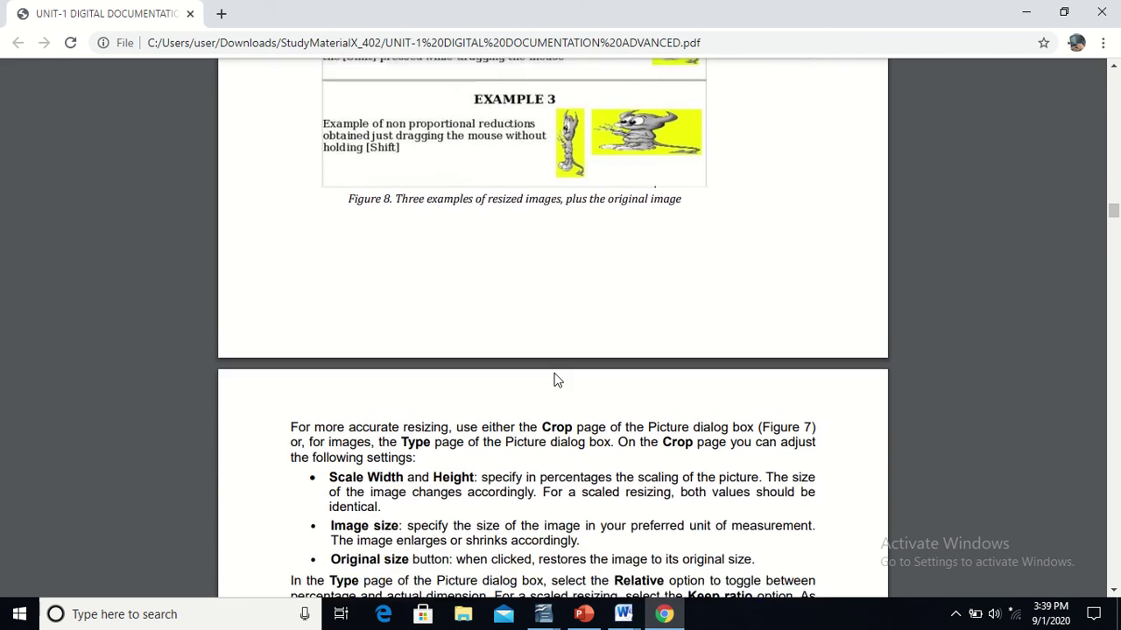
scroll(554, 380, "down", 2)
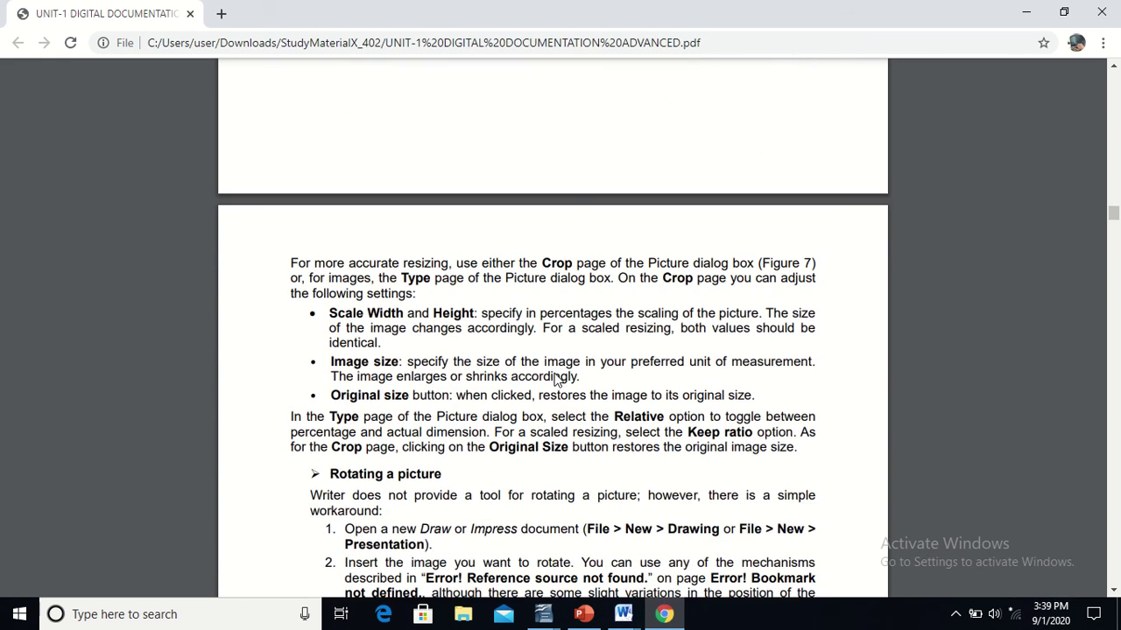
scroll(554, 380, "down", 1)
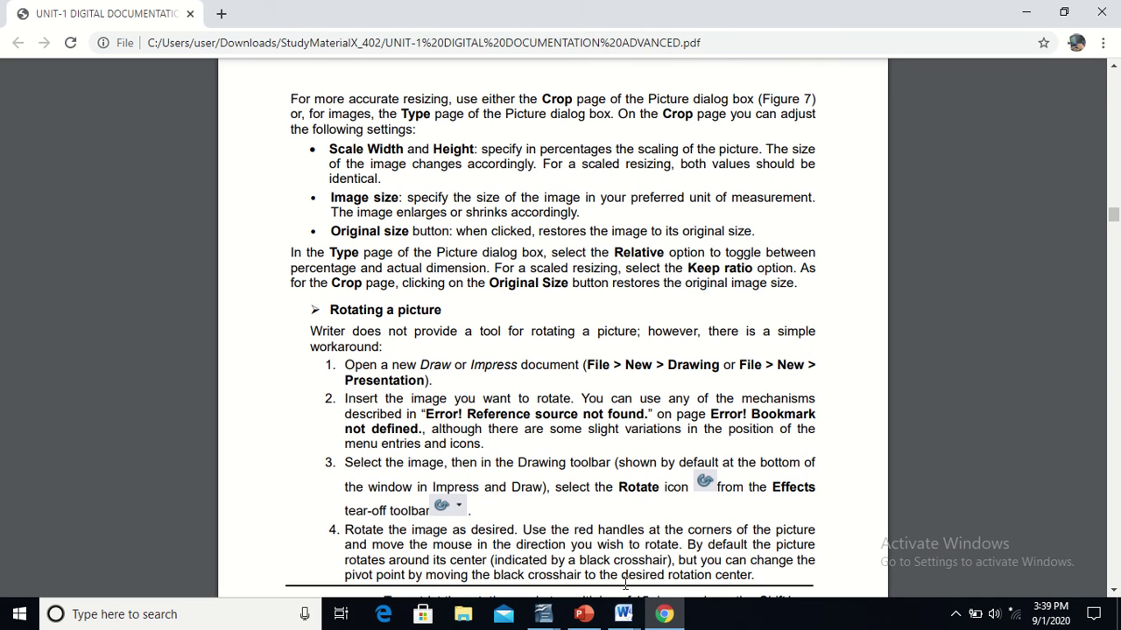
Return to Untitled 1 in Writer and resize the cropped wheel image to about 1.10" wide, keeping its height.
mouse_move(545, 612)
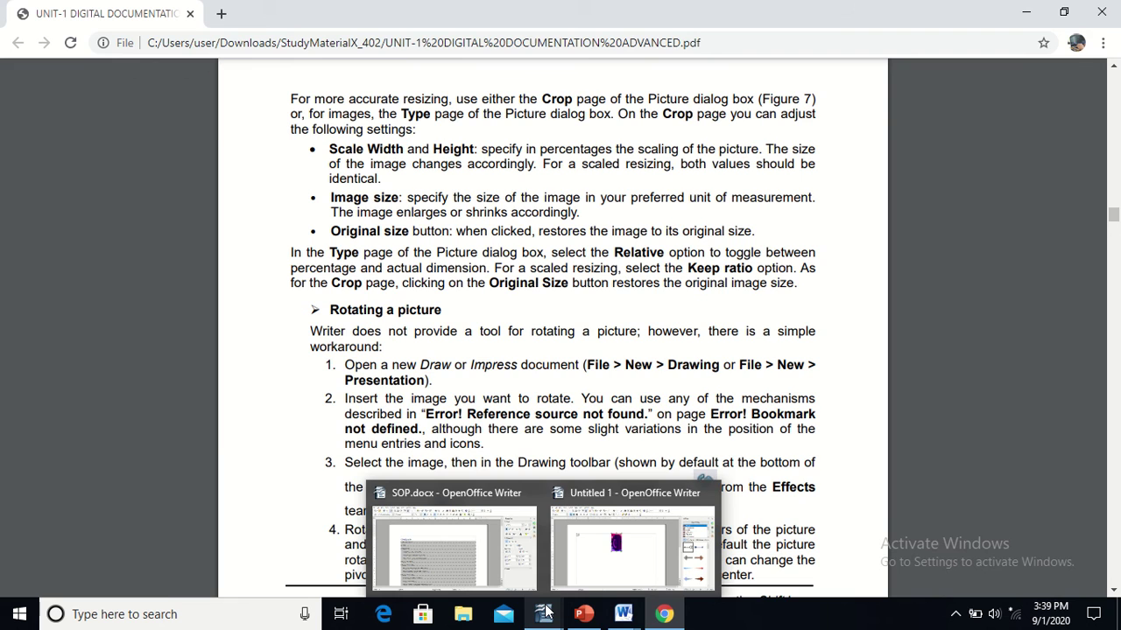
left_click(612, 545)
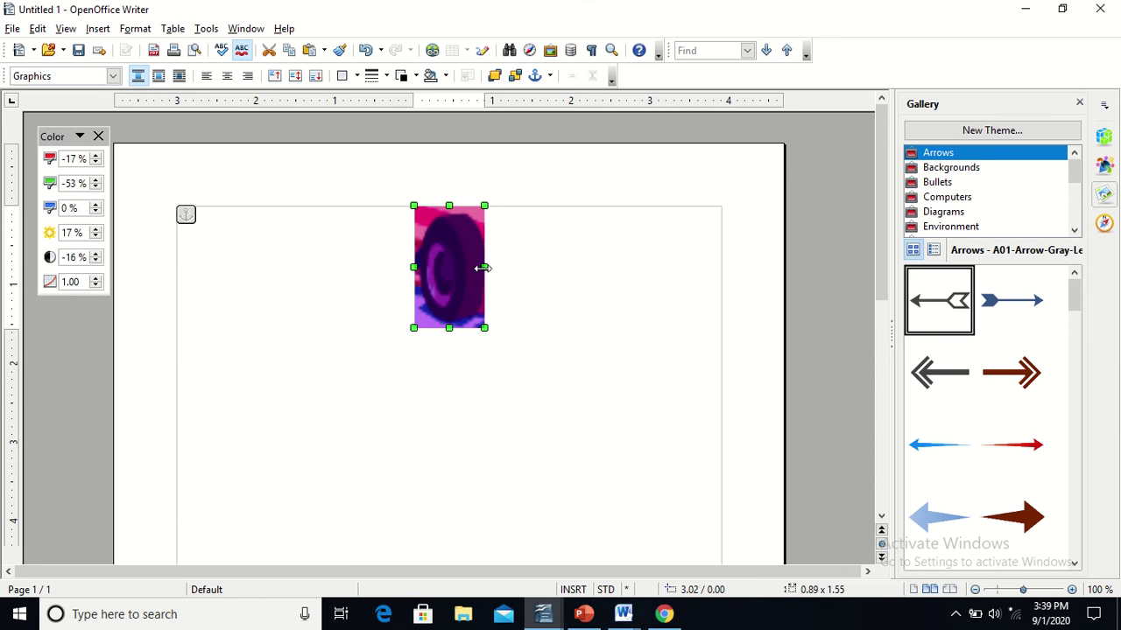
left_click_drag(484, 267, 301, 278)
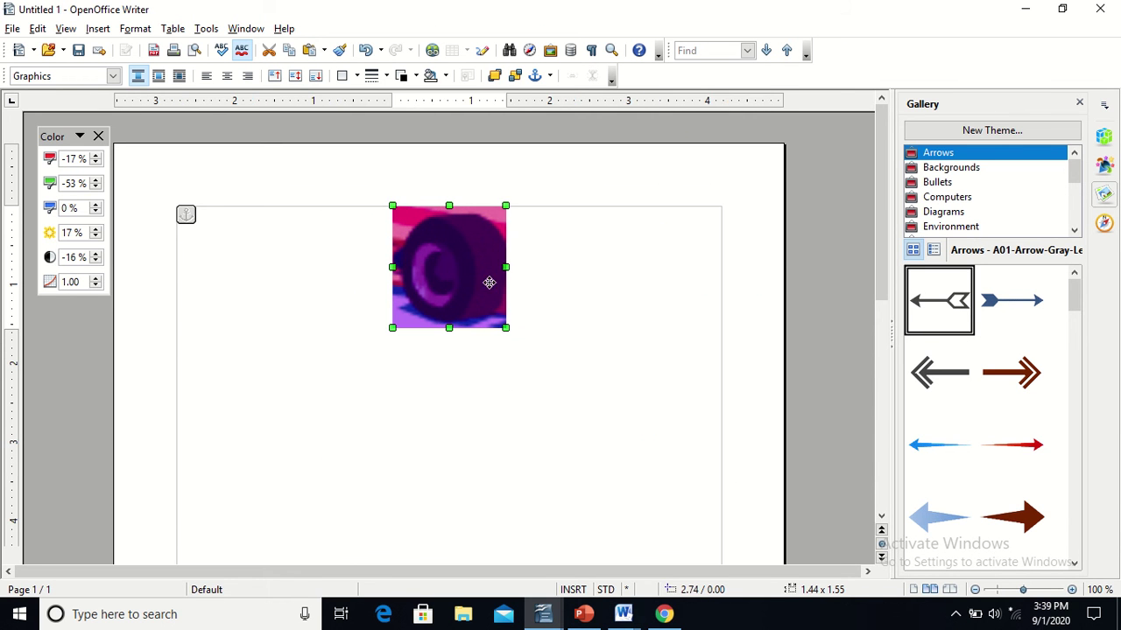
left_click_drag(505, 267, 306, 290)
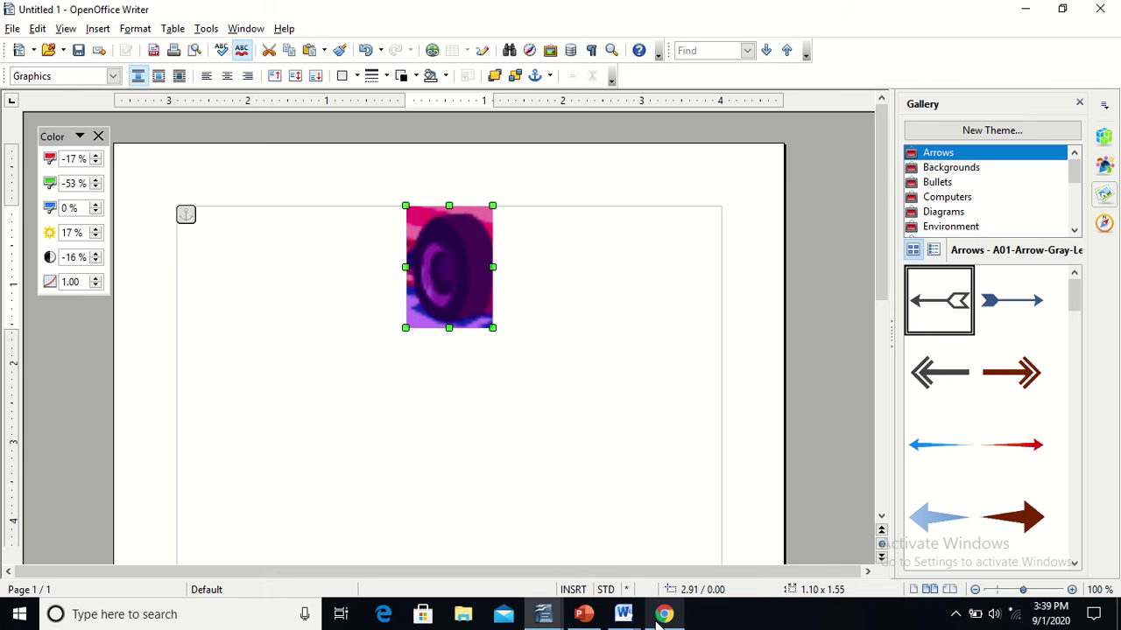
Switch to Document2 in Word and rotate the cropped balloon picture counter-clockwise onto a steep tilt.
mouse_move(624, 614)
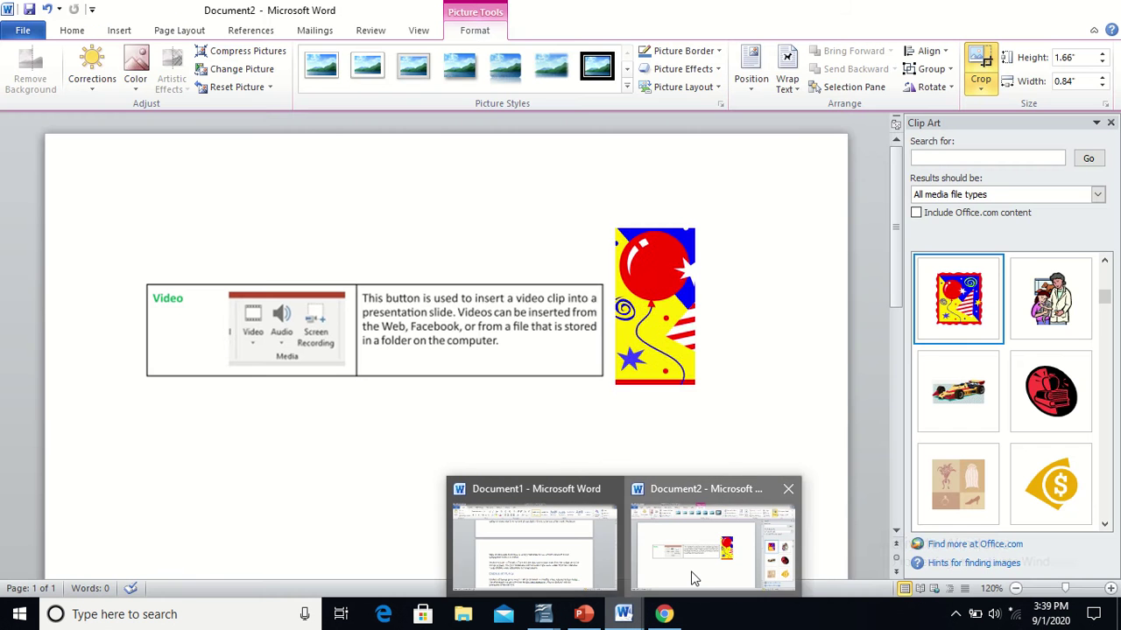
left_click(691, 578)
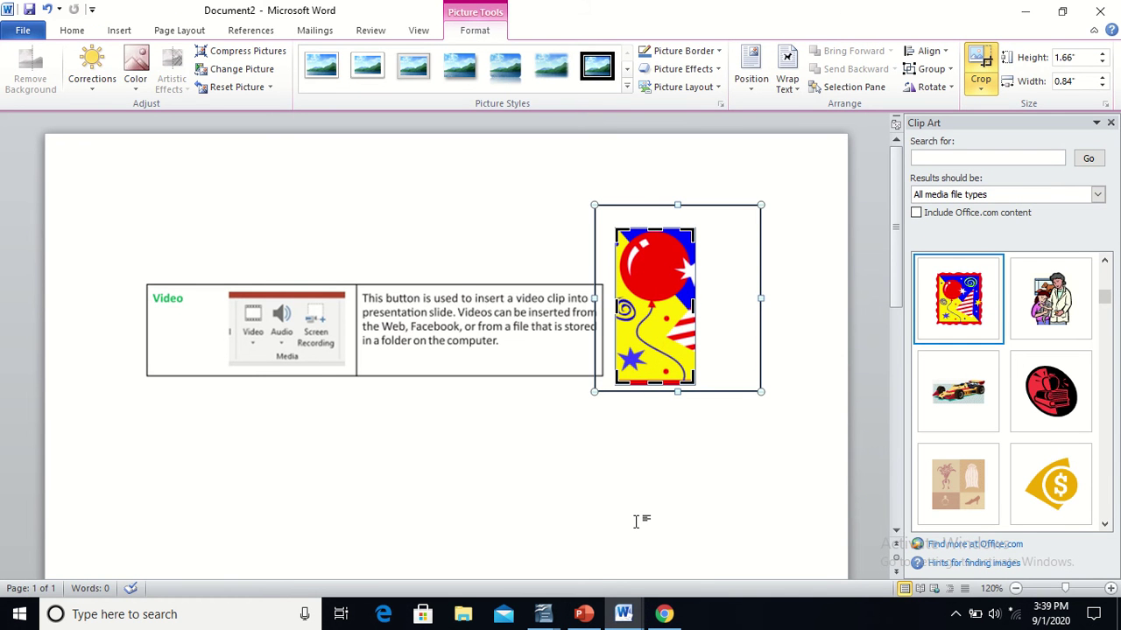
left_click(505, 352)
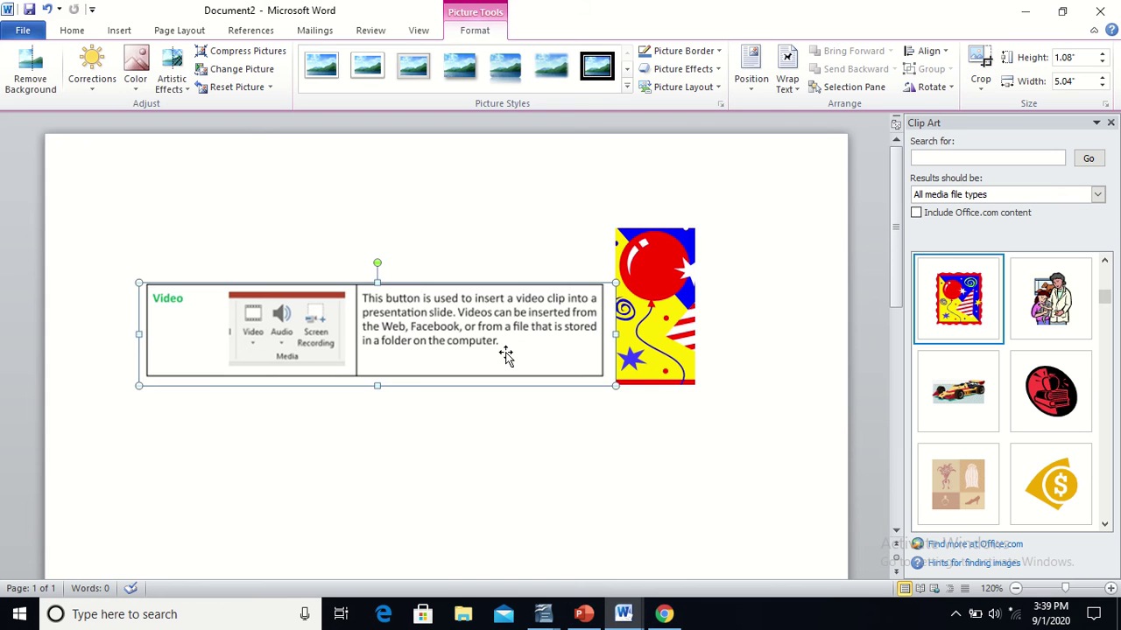
left_click(656, 281)
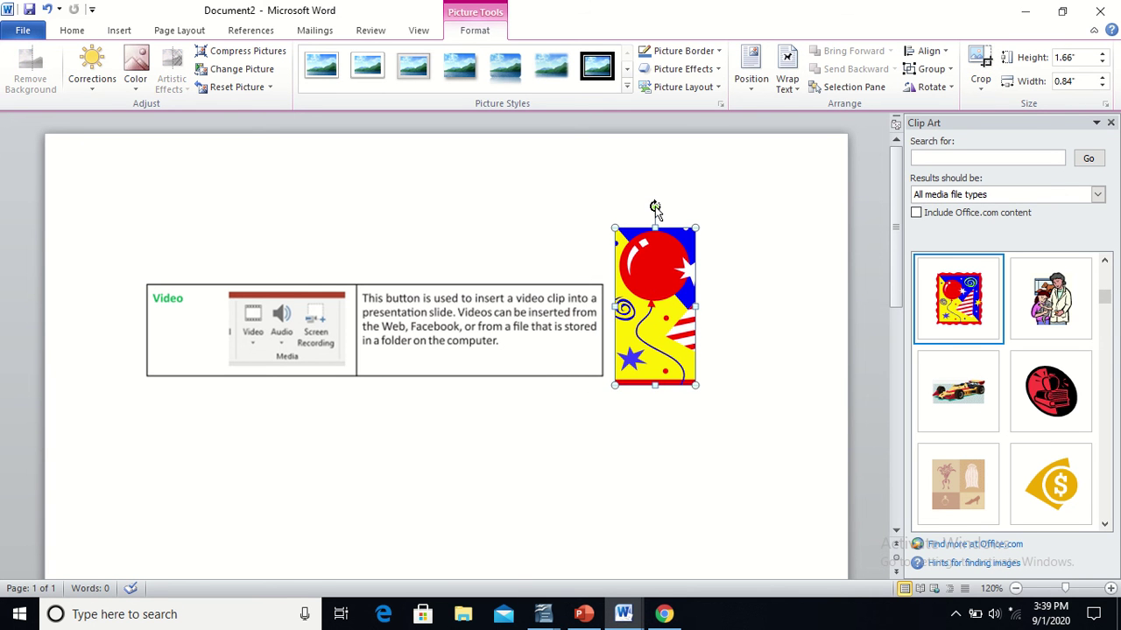
left_click_drag(655, 208, 549, 261)
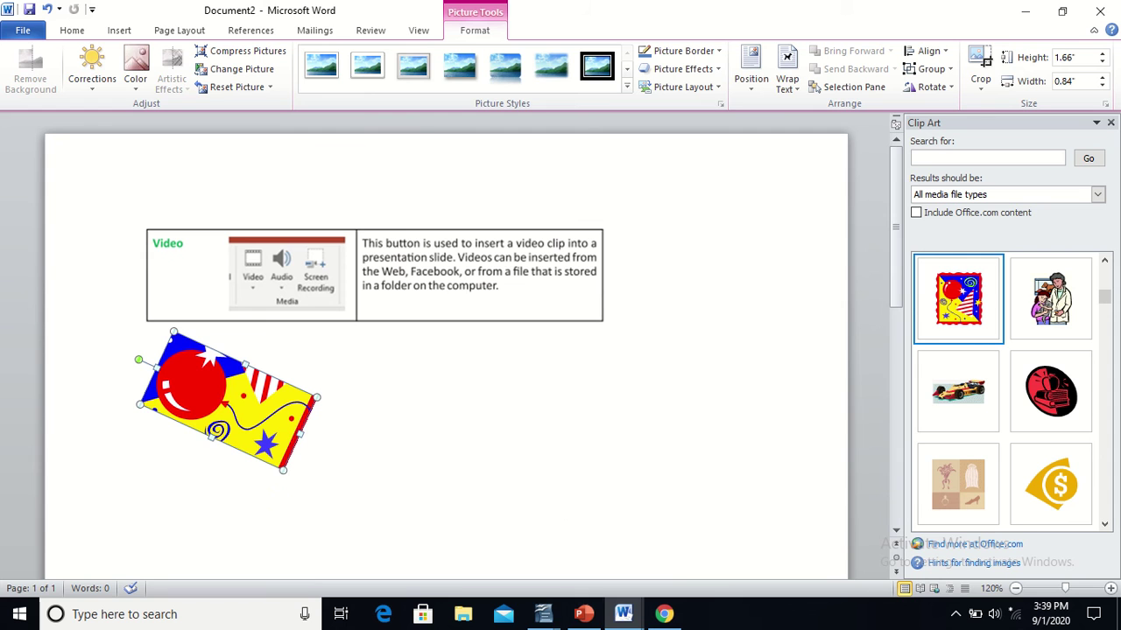
mouse_move(559, 618)
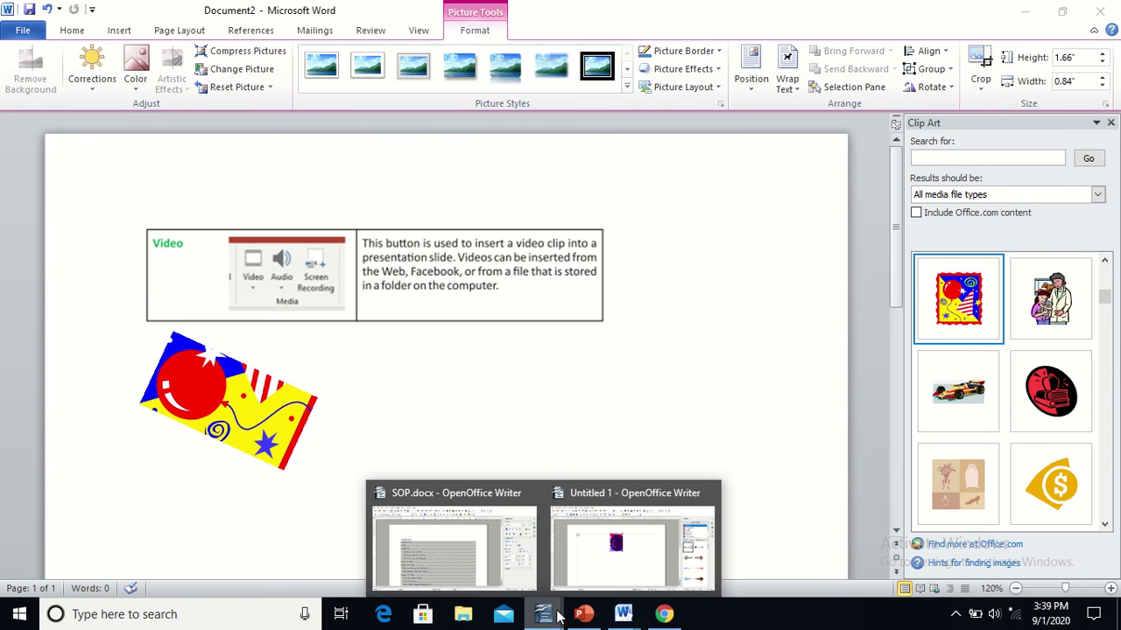
Switch to Untitled 1 in Writer, view the wheel image's object options and its ImageMap Editor, and close the editor.
left_click(602, 540)
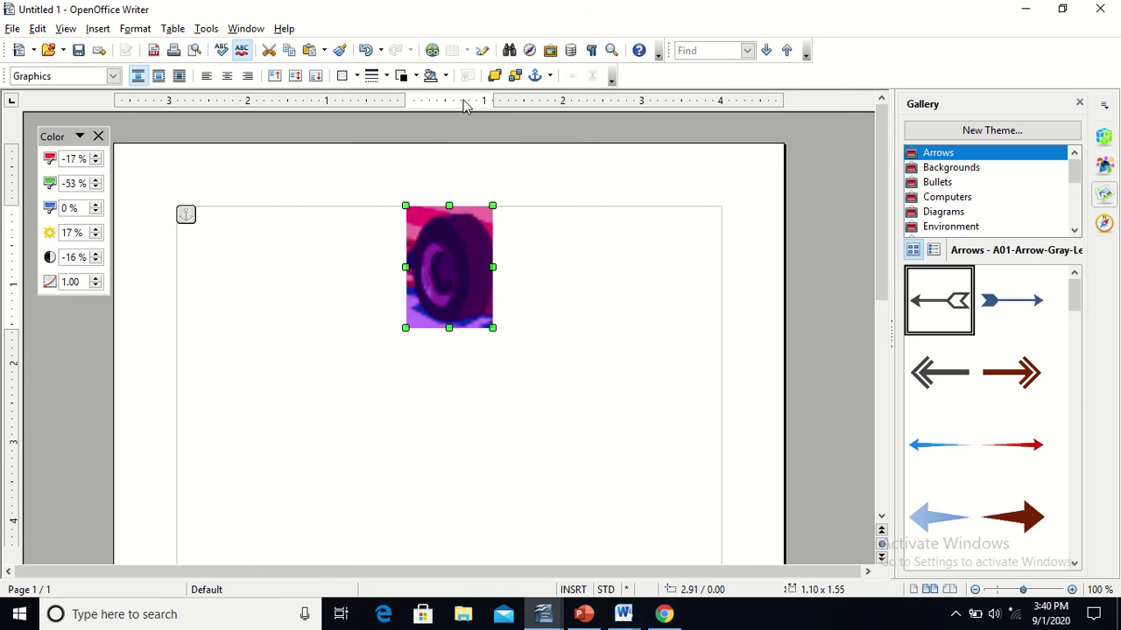
left_click(537, 254)
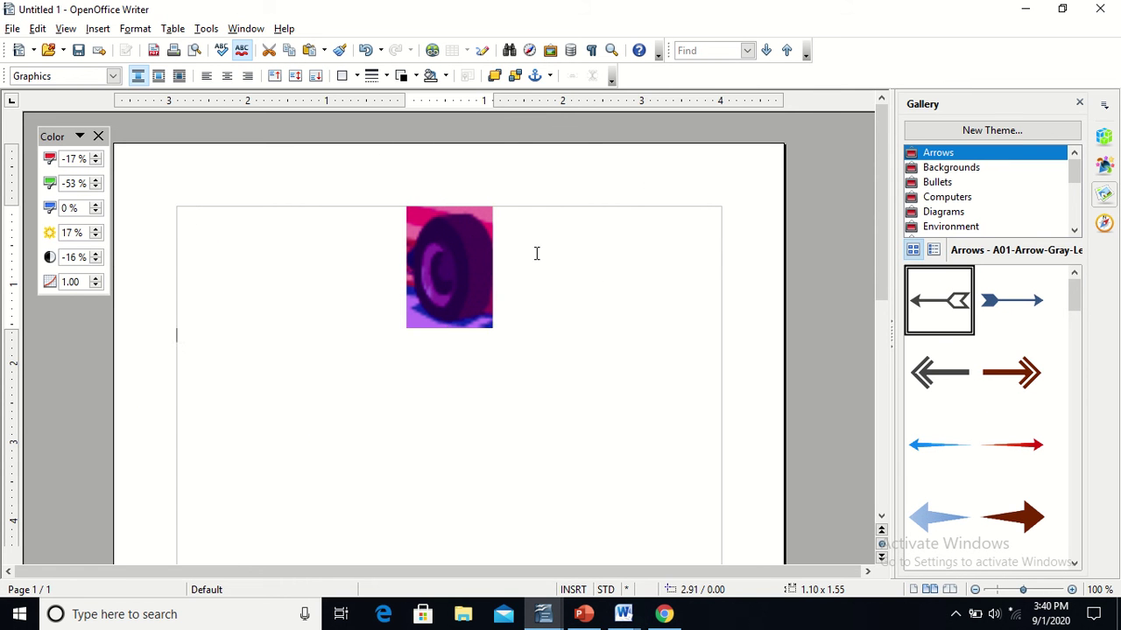
right_click(413, 256)
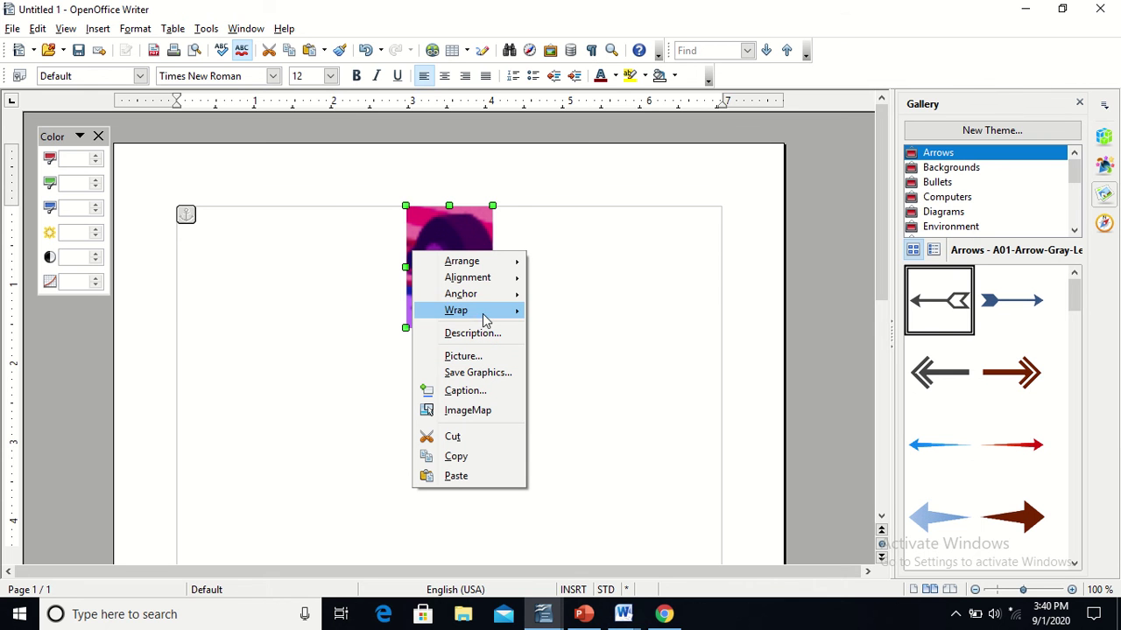
mouse_move(488, 301)
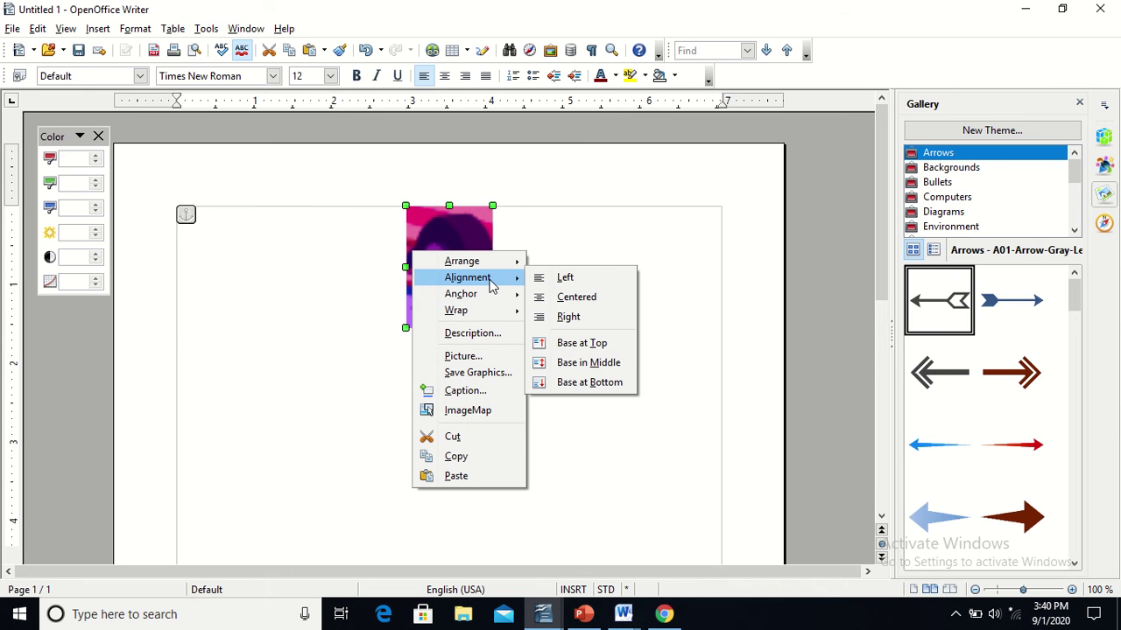
mouse_move(497, 270)
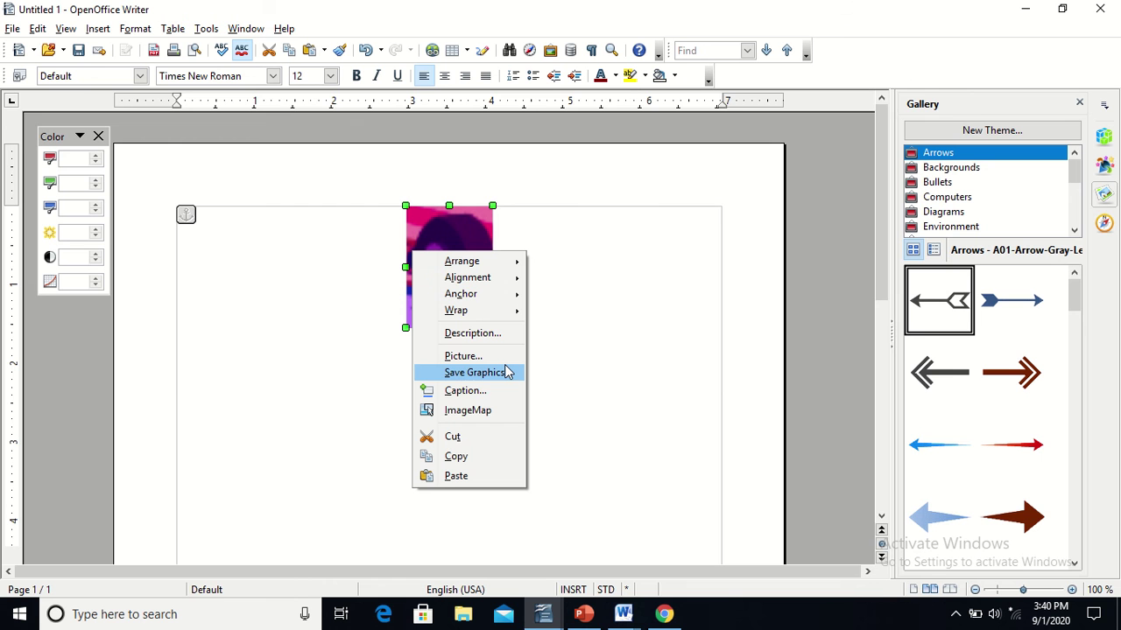
left_click(497, 411)
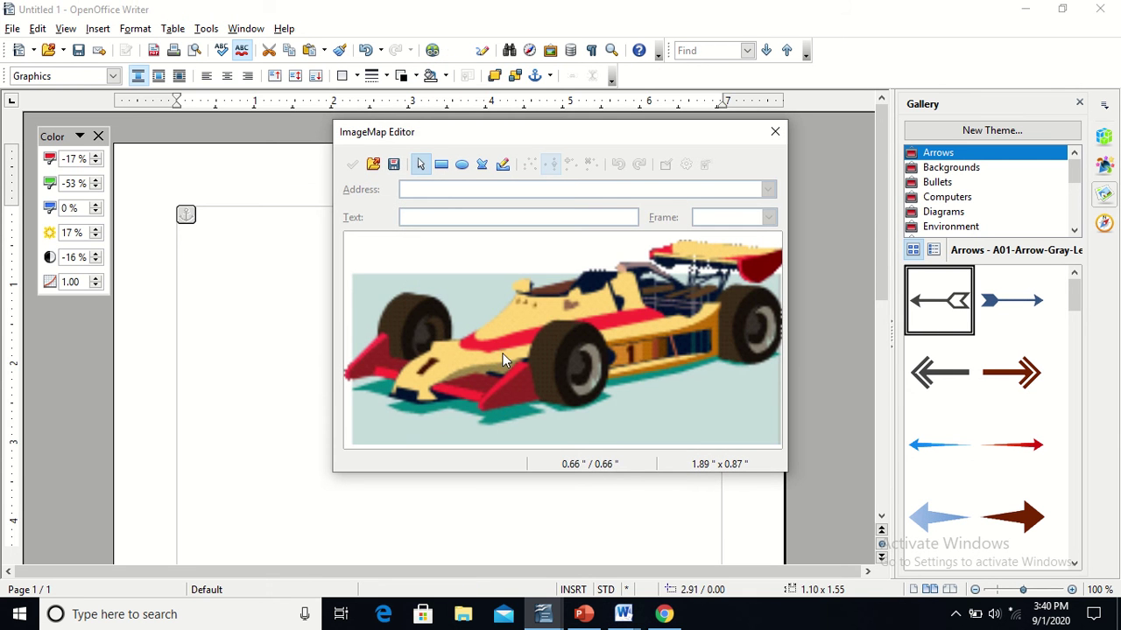
left_click(774, 131)
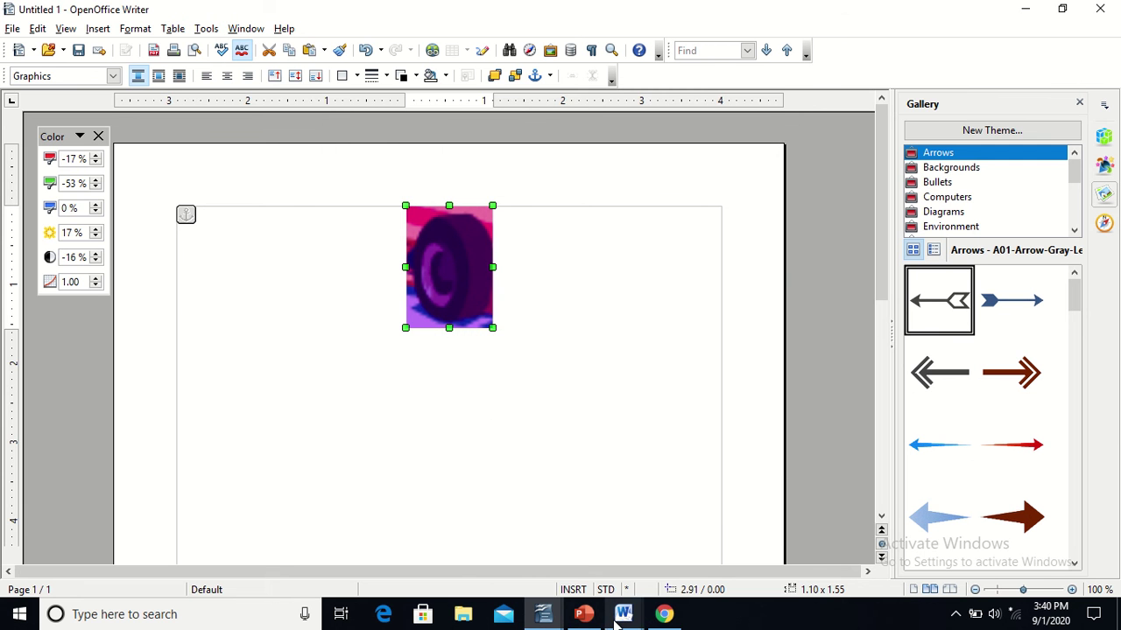
Read the Rotating a picture steps and the start of Creating drawing objects in the study PDF in Chrome.
mouse_move(616, 618)
left_click(665, 615)
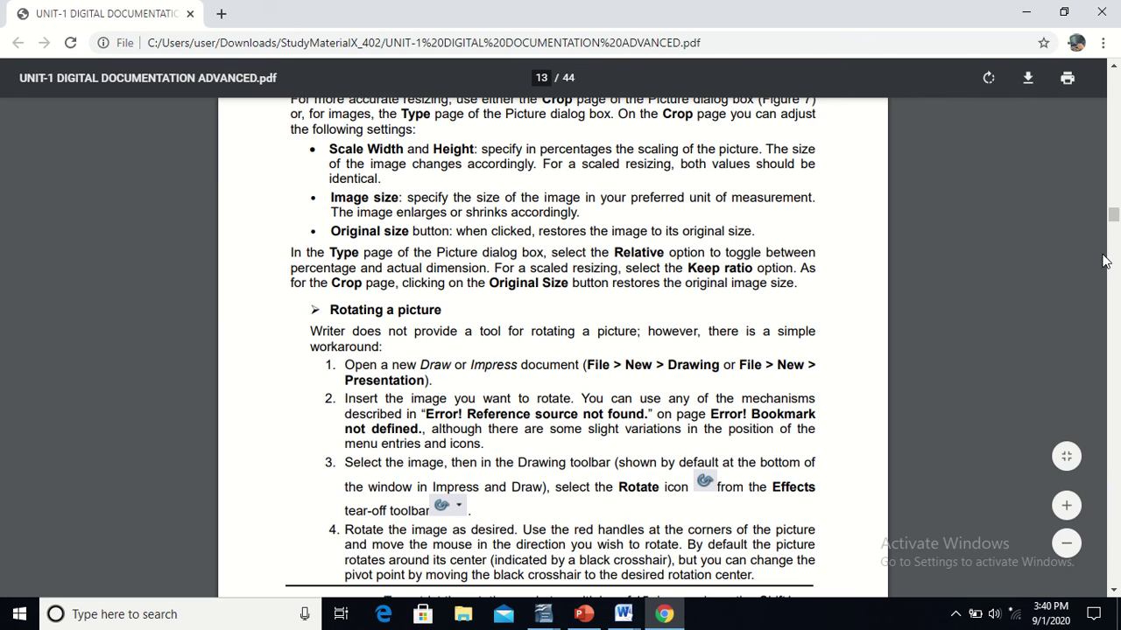
left_click_drag(1114, 219, 1114, 223)
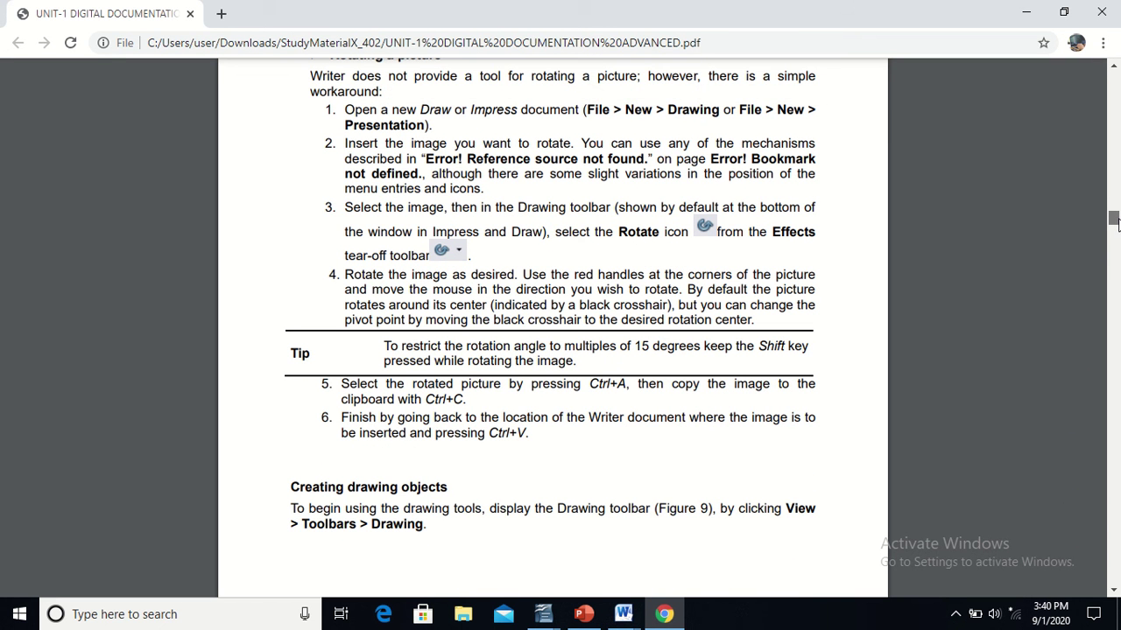
scroll(1115, 222, "up", 2)
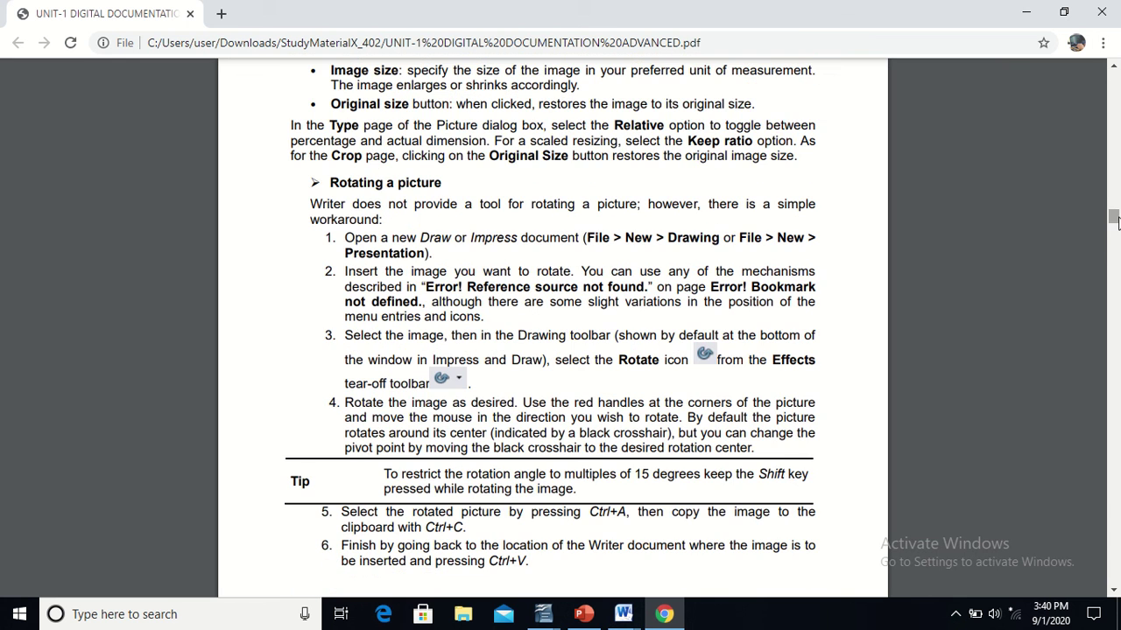
scroll(1114, 219, "down", 5)
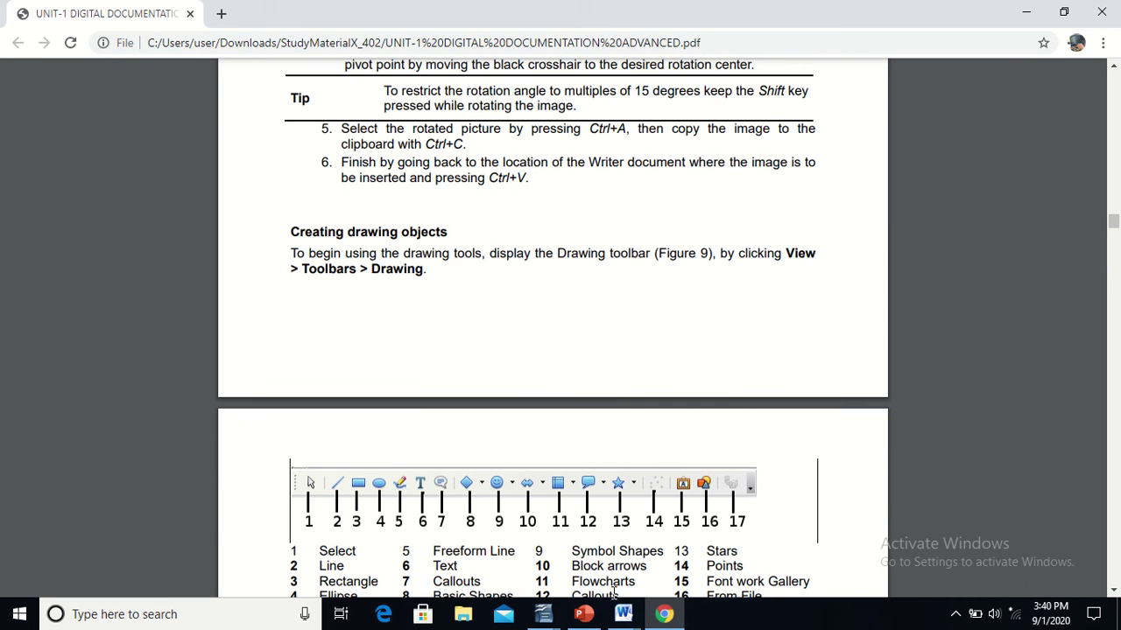
Return to Untitled 1 in Writer and look through the Format commands for the wheel image, including the Object options.
mouse_move(547, 610)
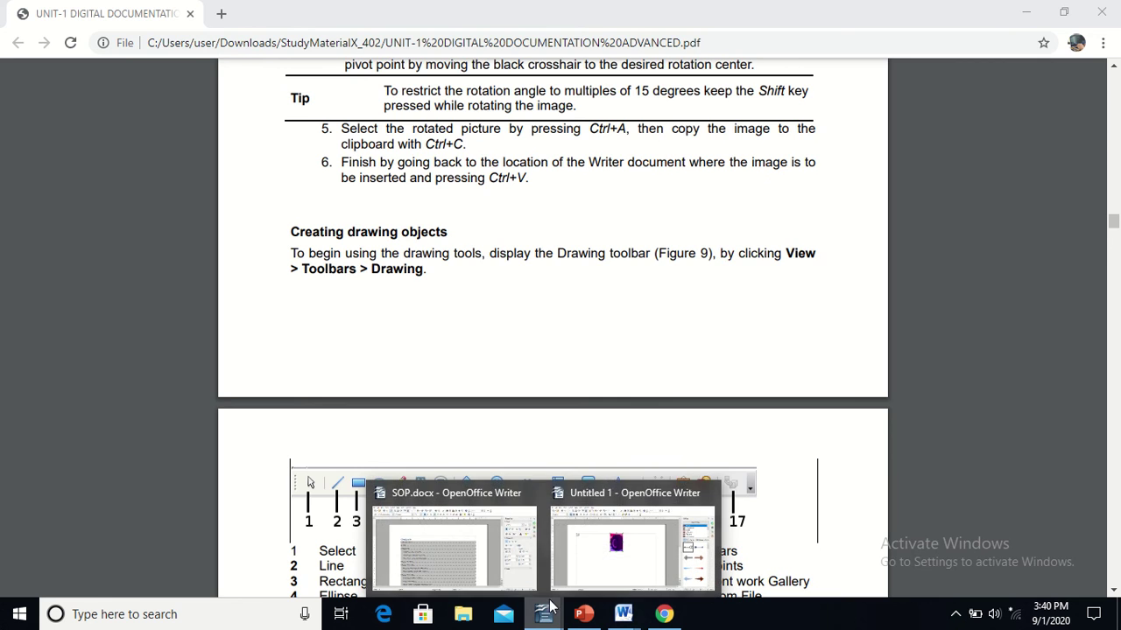
left_click(614, 547)
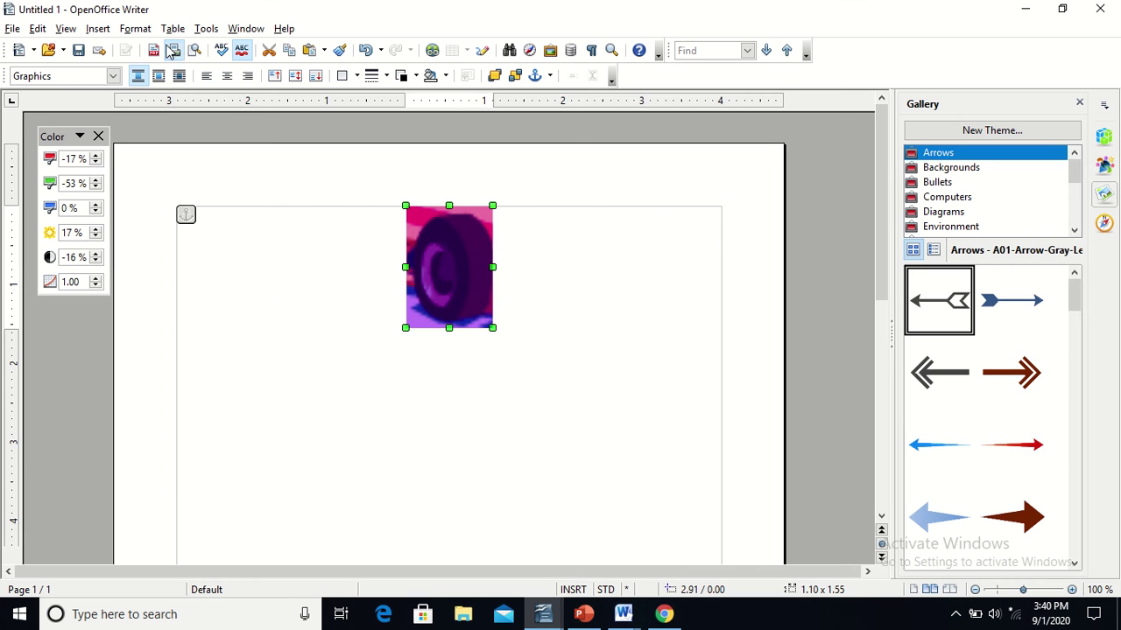
left_click(137, 29)
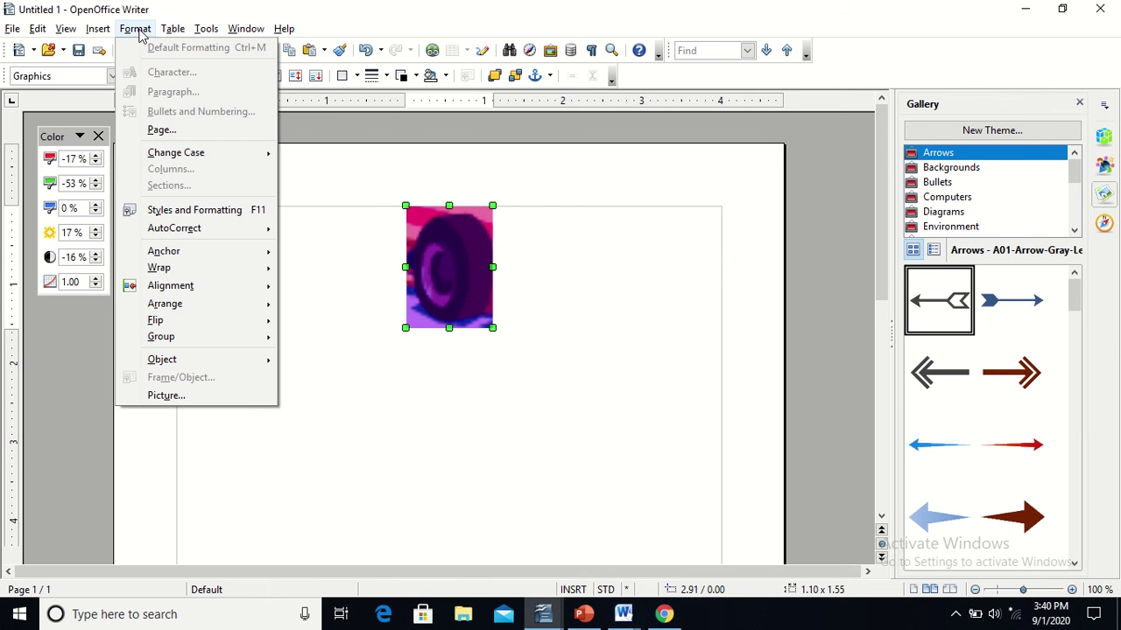
mouse_move(264, 371)
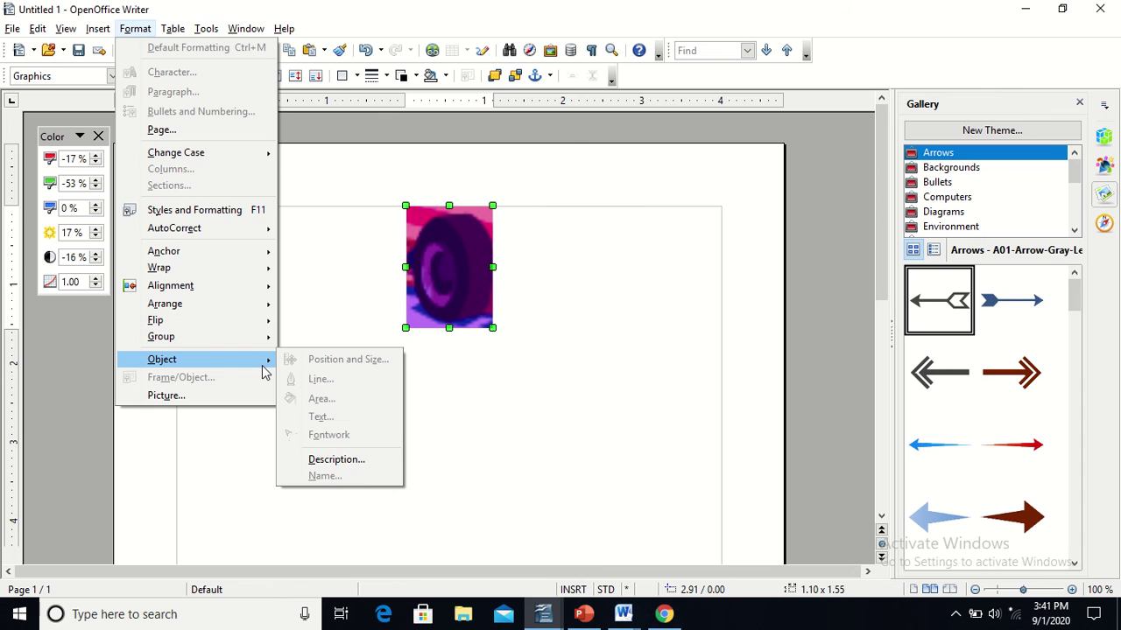
left_click(614, 436)
left_click(615, 436)
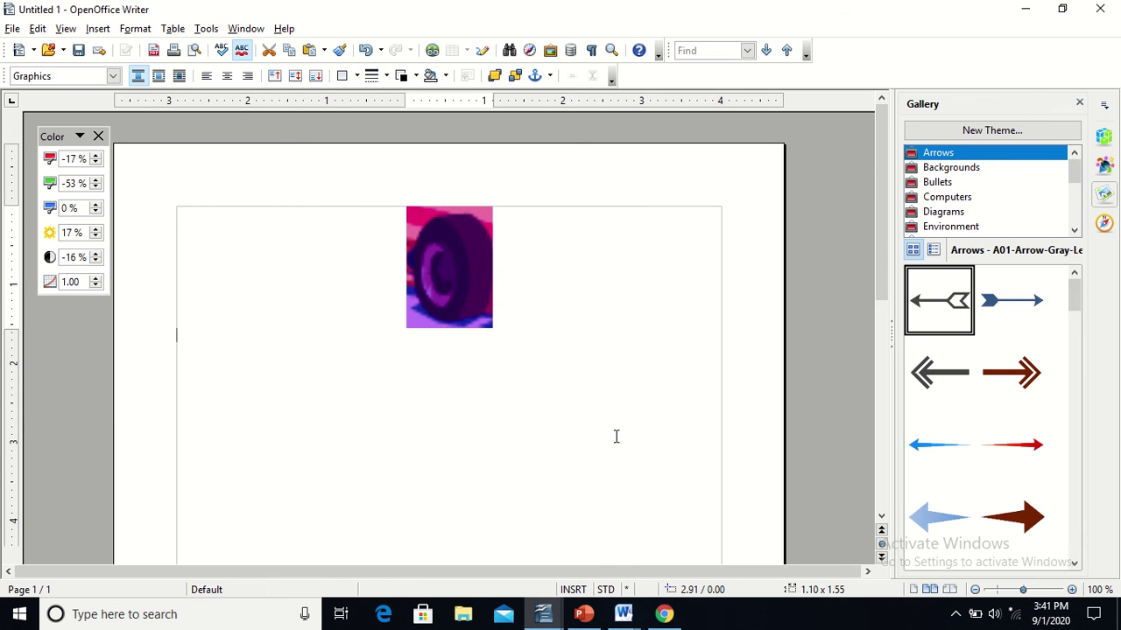
left_click(139, 31)
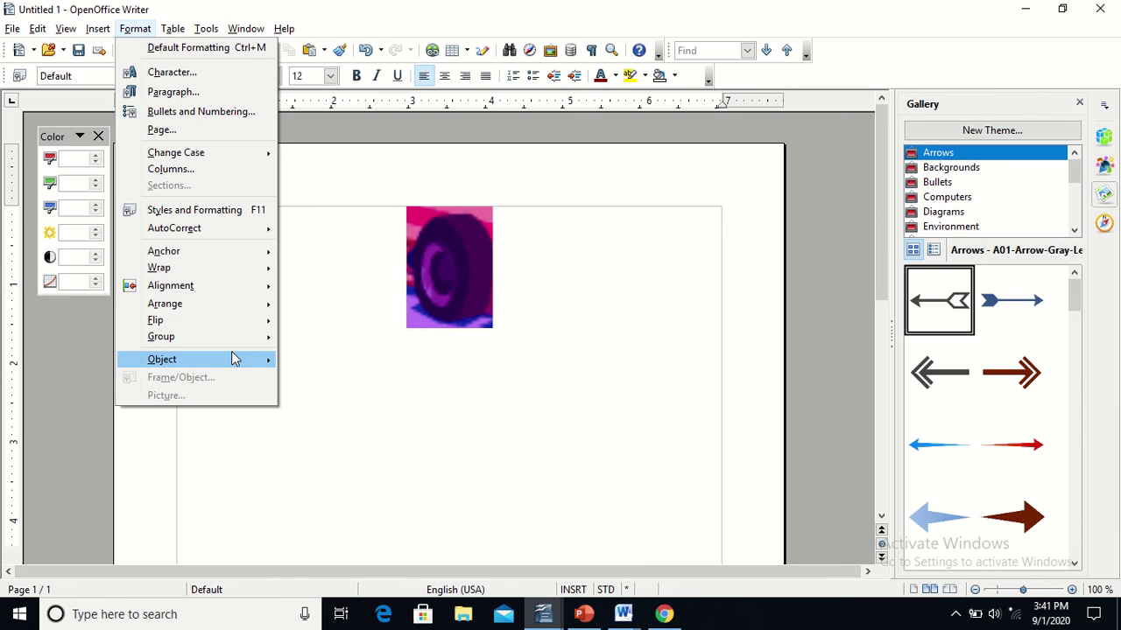
mouse_move(233, 359)
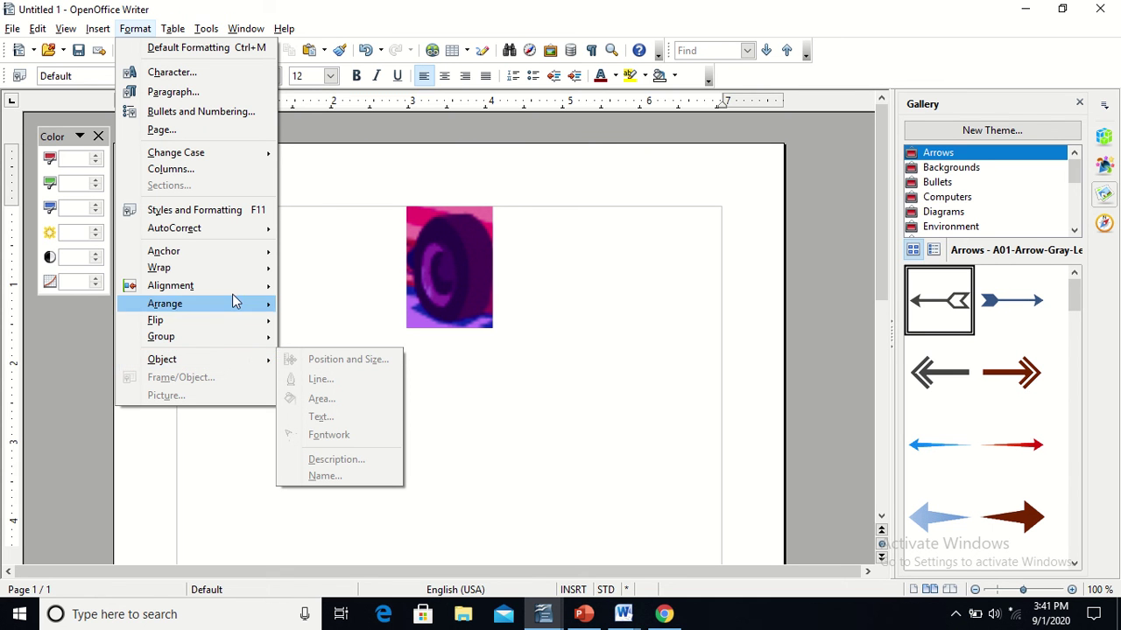
mouse_move(103, 34)
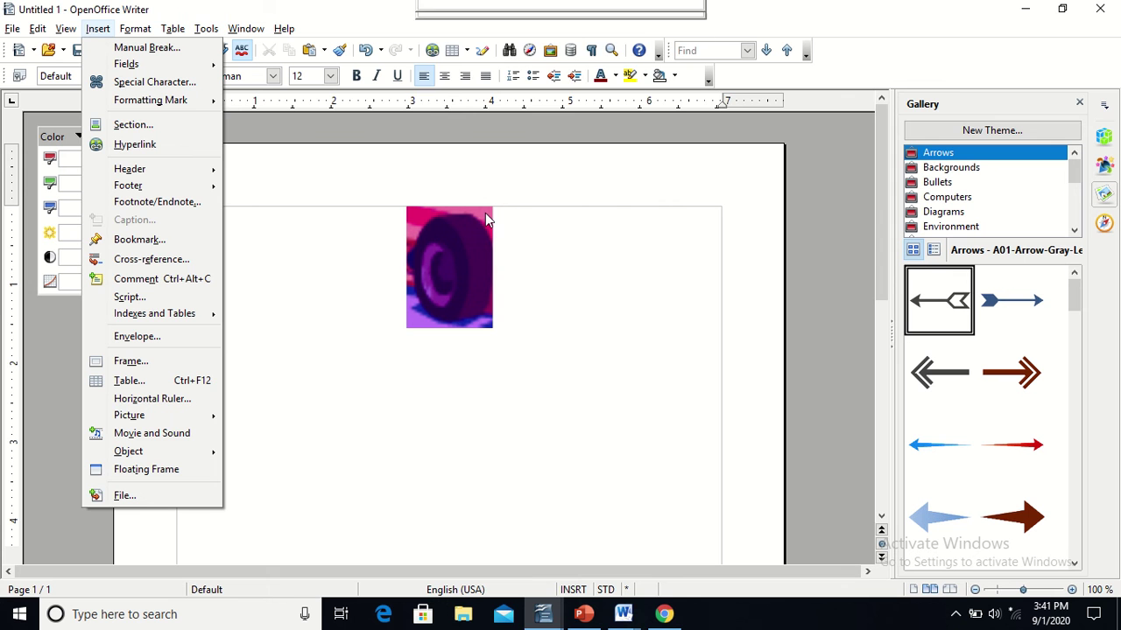
left_click(448, 40)
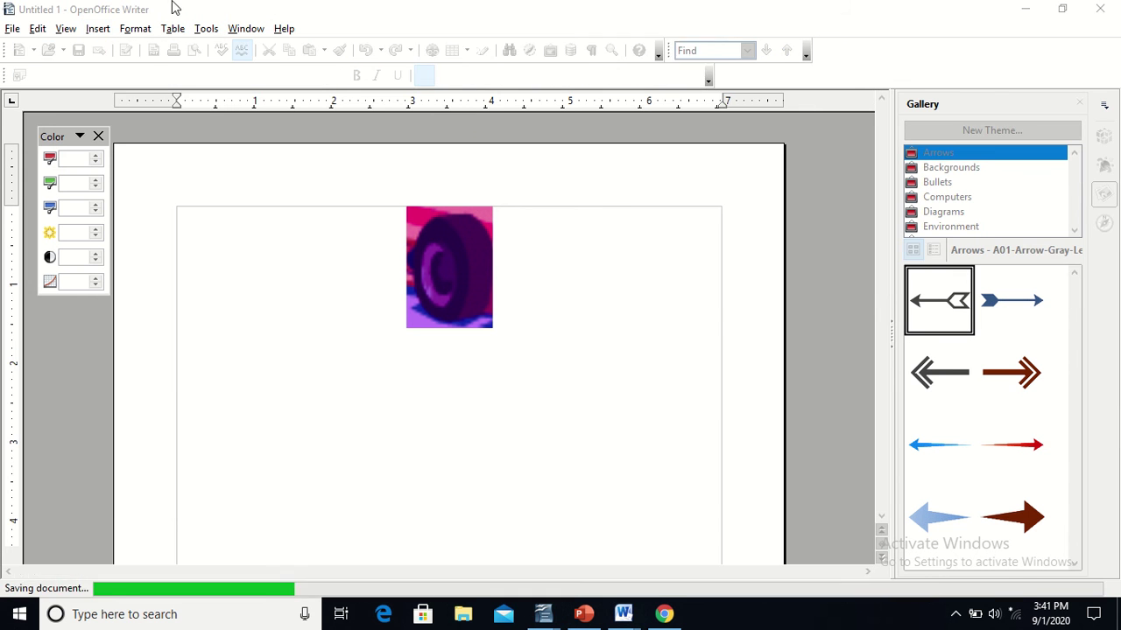
Insert an empty Formula object in the paragraph below the wheel image and leave the formula editor.
left_click(98, 29)
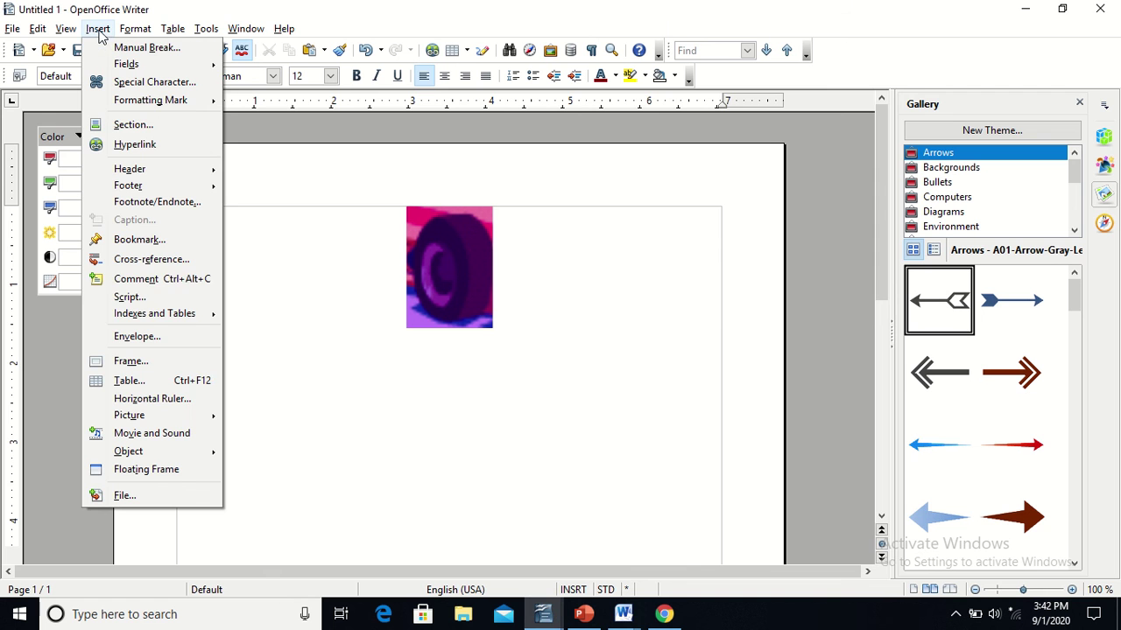
mouse_move(196, 319)
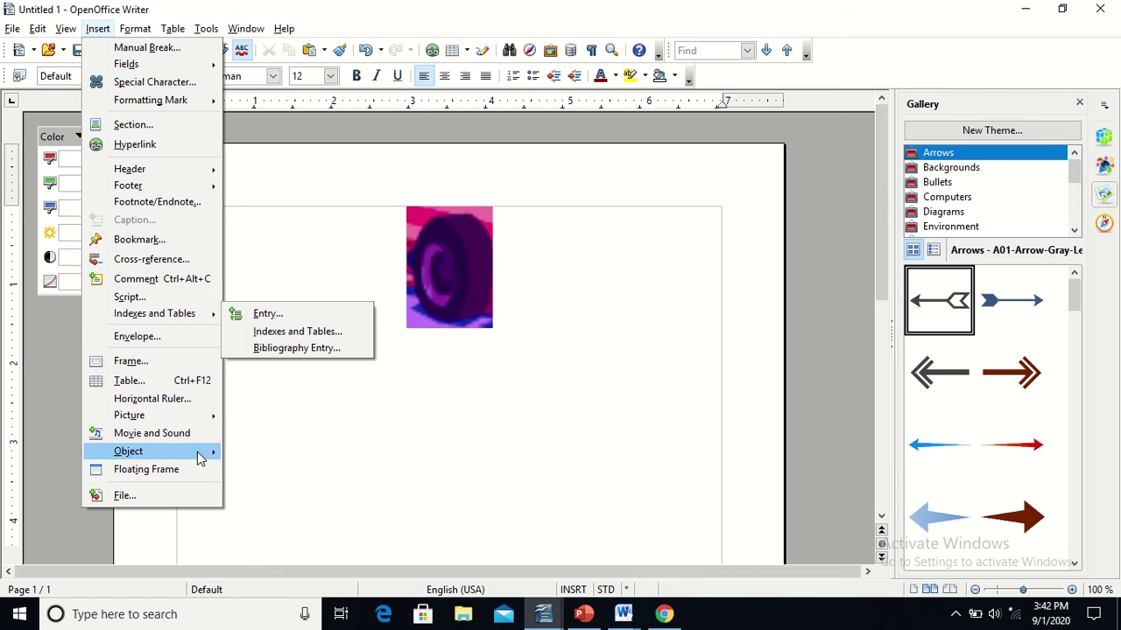
mouse_move(200, 457)
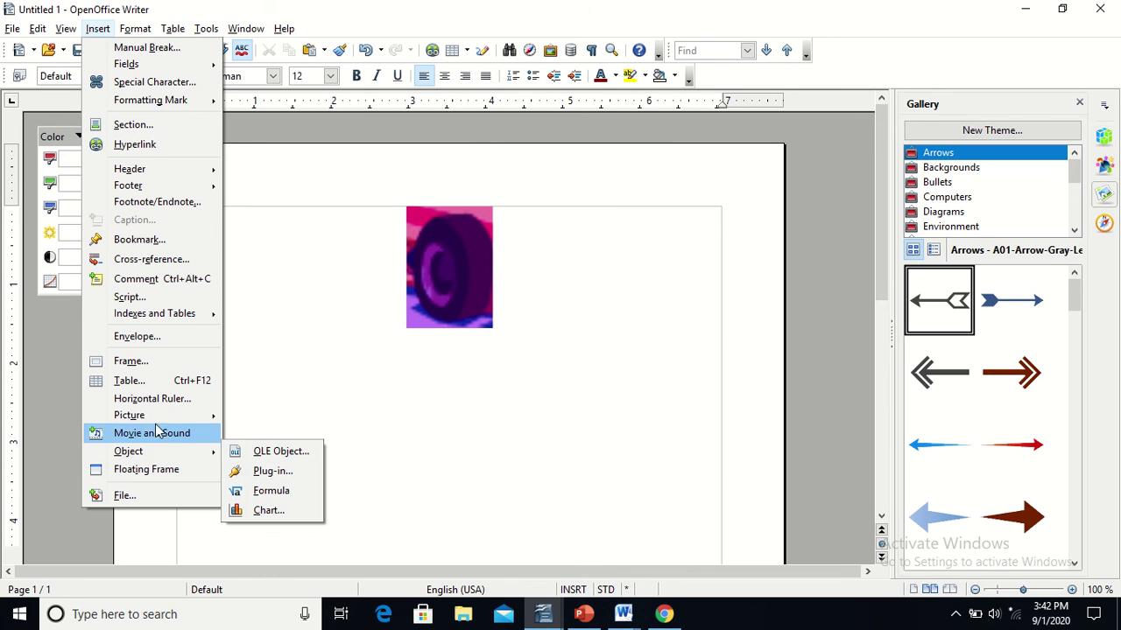
mouse_move(158, 420)
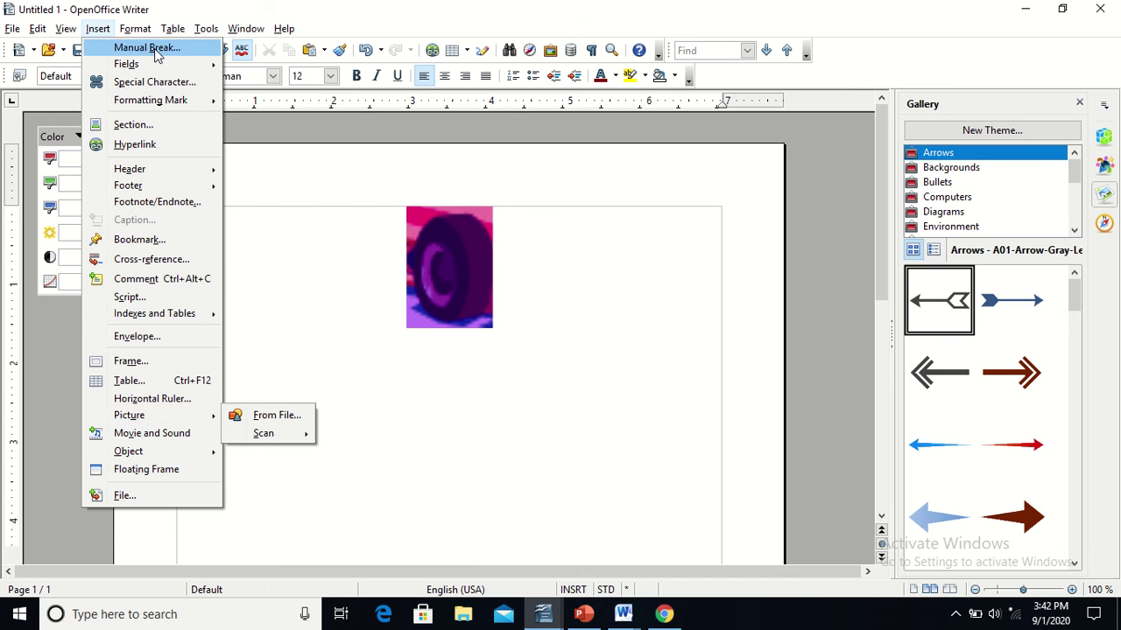
mouse_move(178, 452)
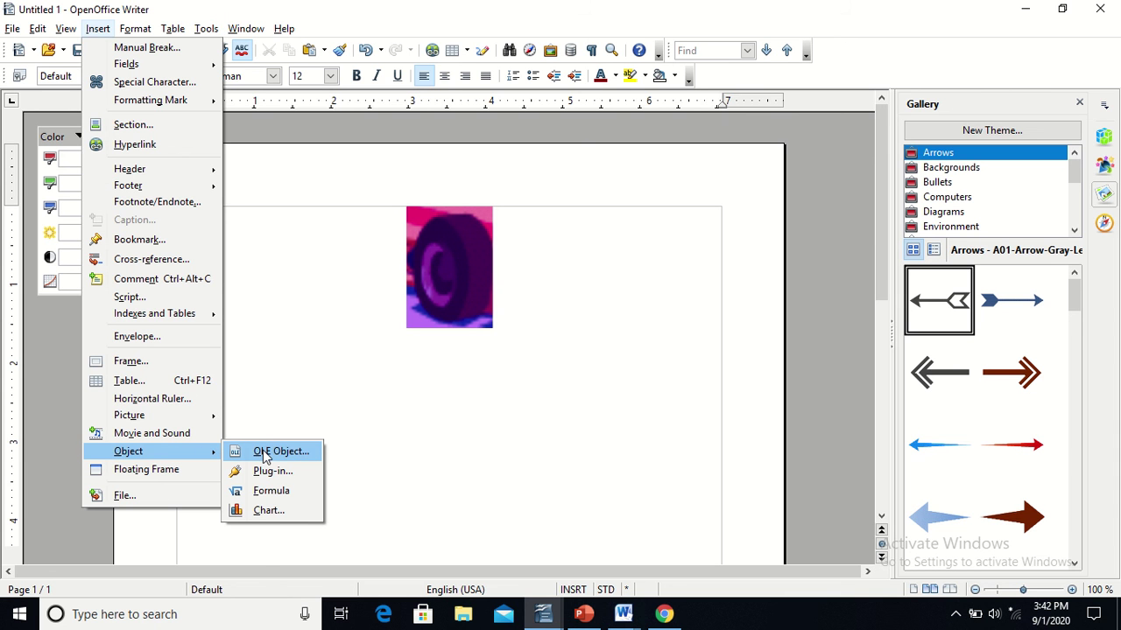
left_click(270, 491)
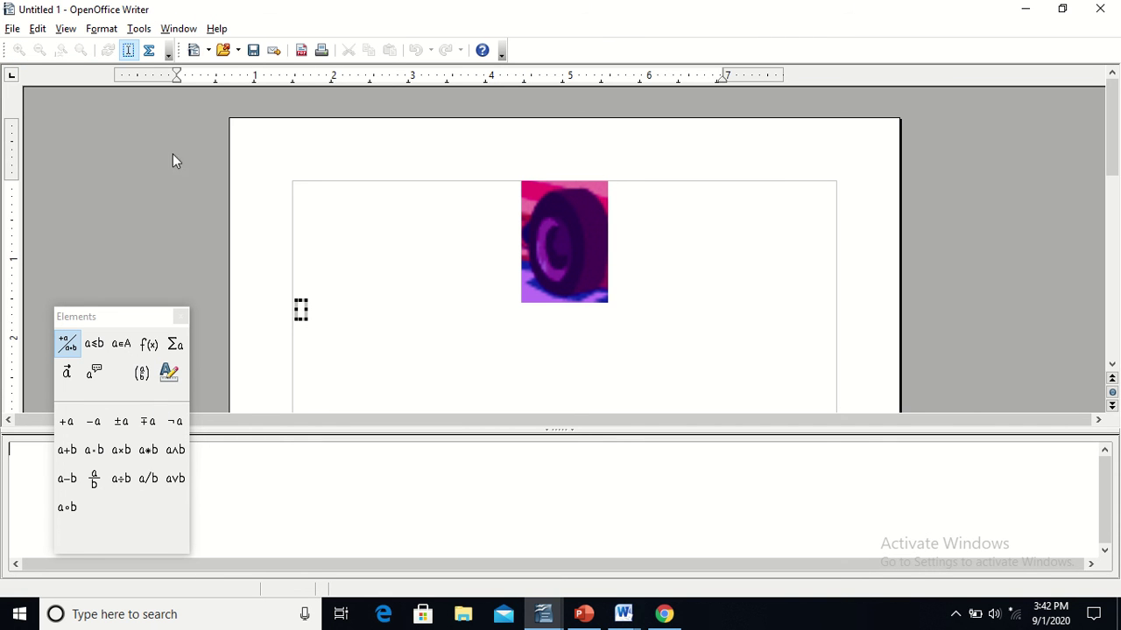
left_click(178, 317)
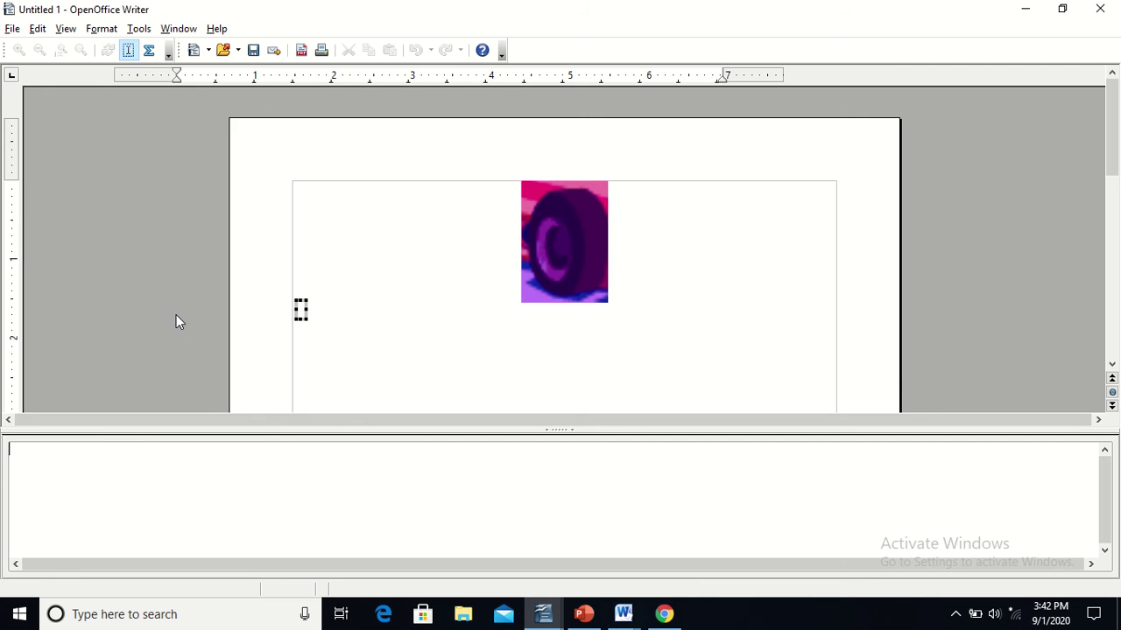
key("Escape")
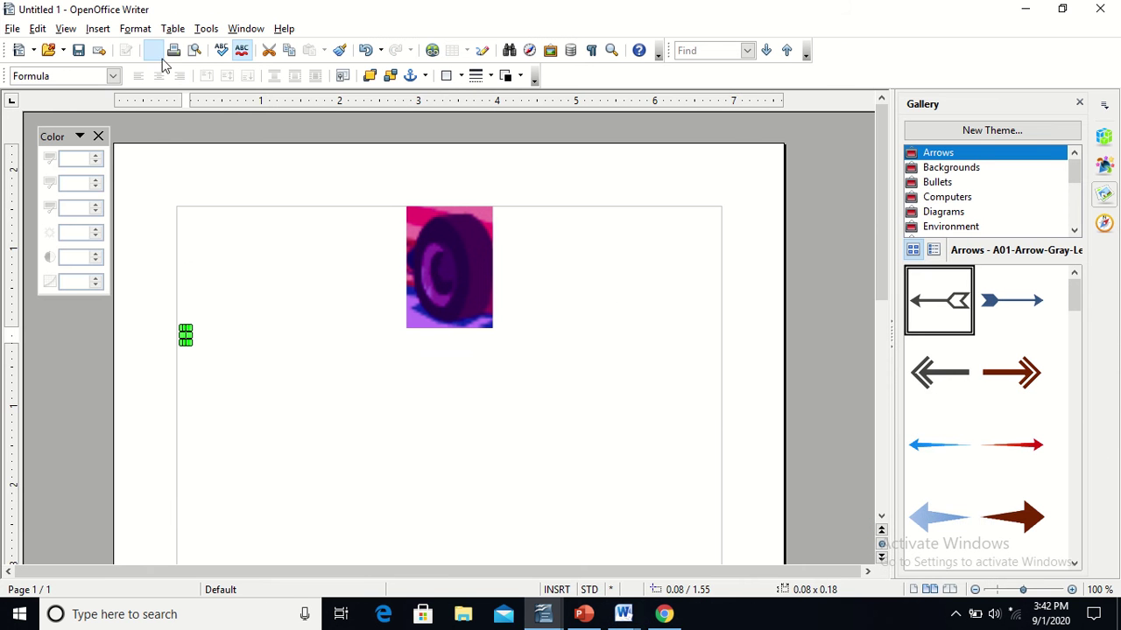
Deselect the formula object, view the Insert Plug-in dialog, and cancel it without inserting anything.
left_click(149, 29)
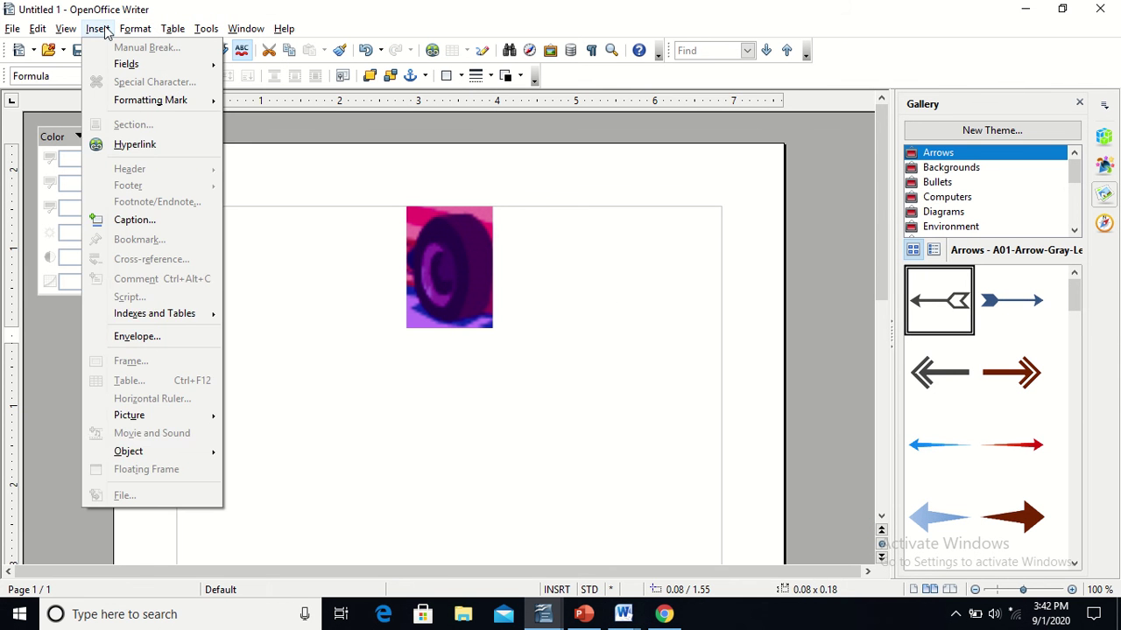
mouse_move(210, 451)
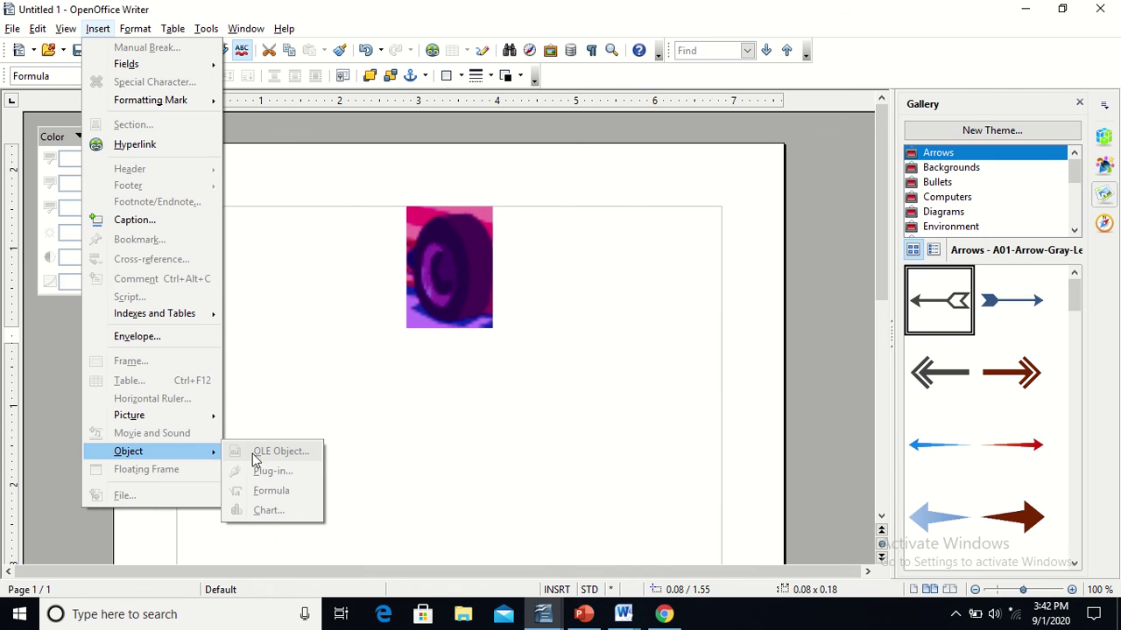
left_click(404, 384)
left_click(405, 385)
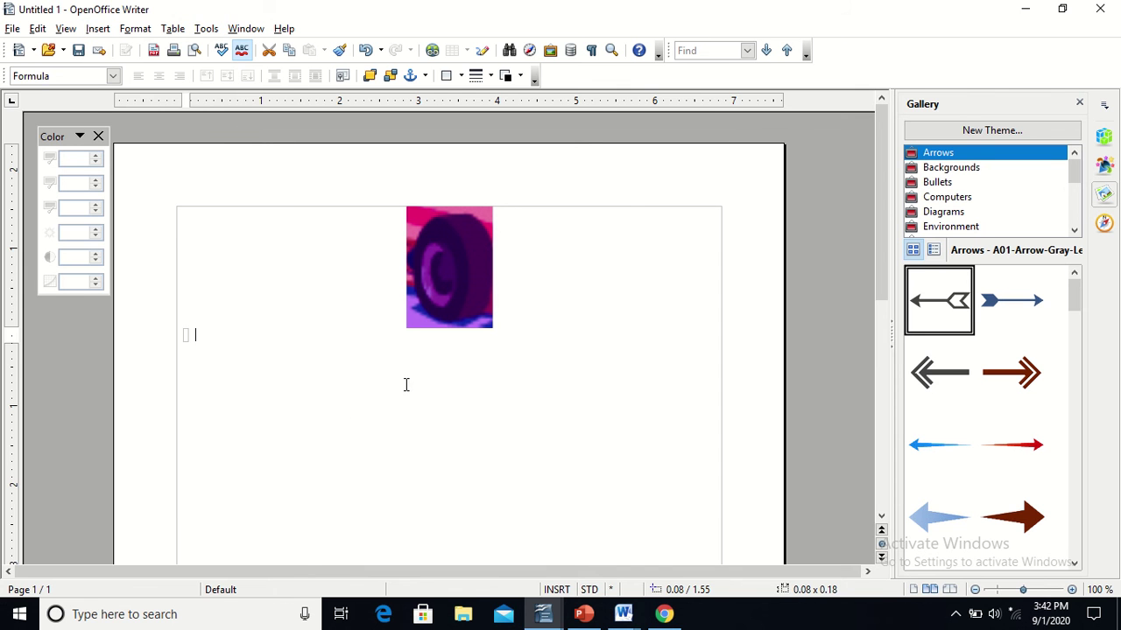
left_click(98, 29)
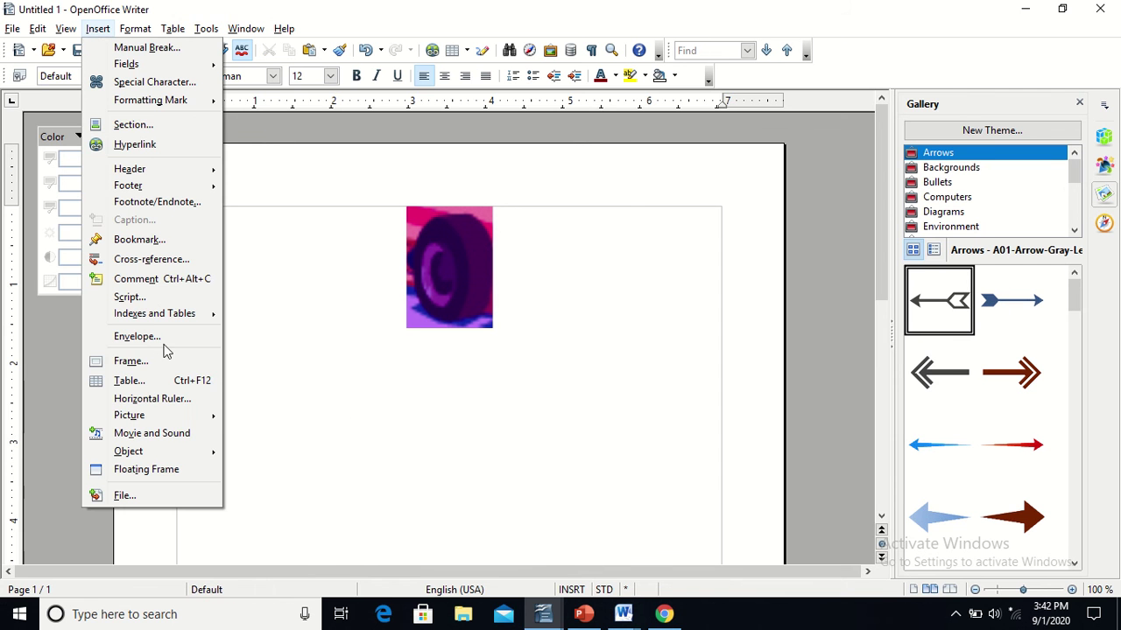
mouse_move(162, 457)
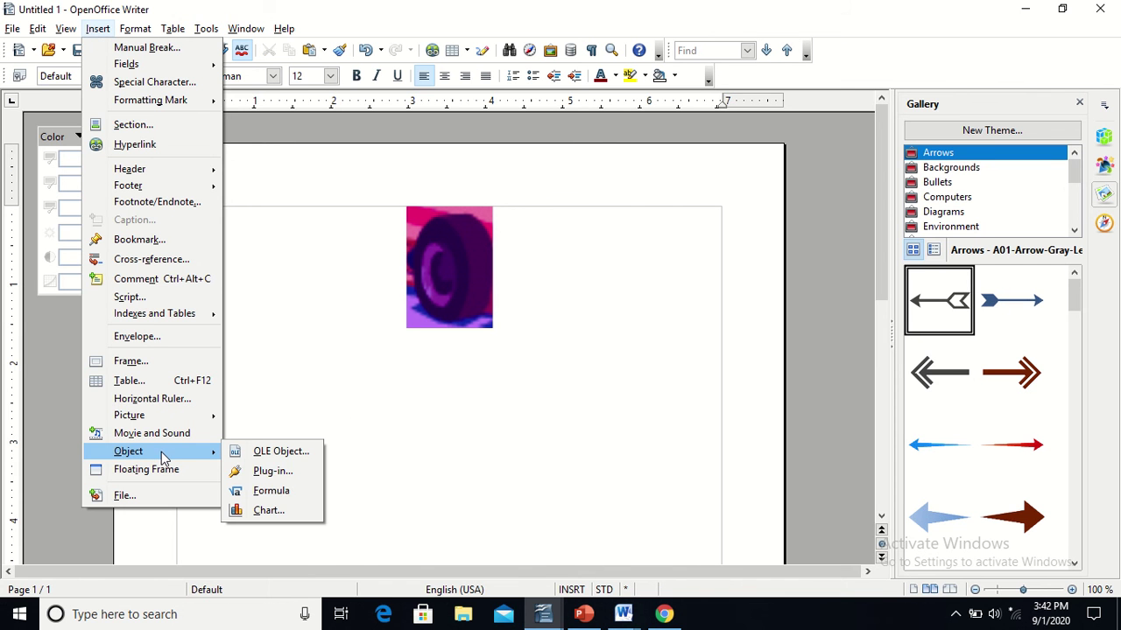
left_click(268, 473)
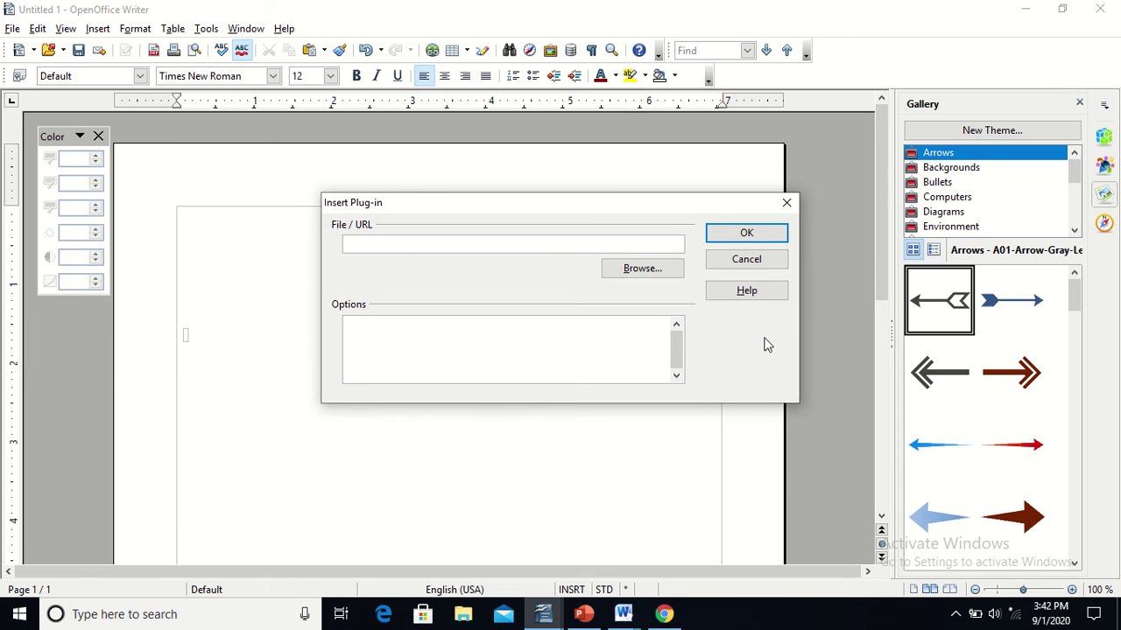
left_click(780, 258)
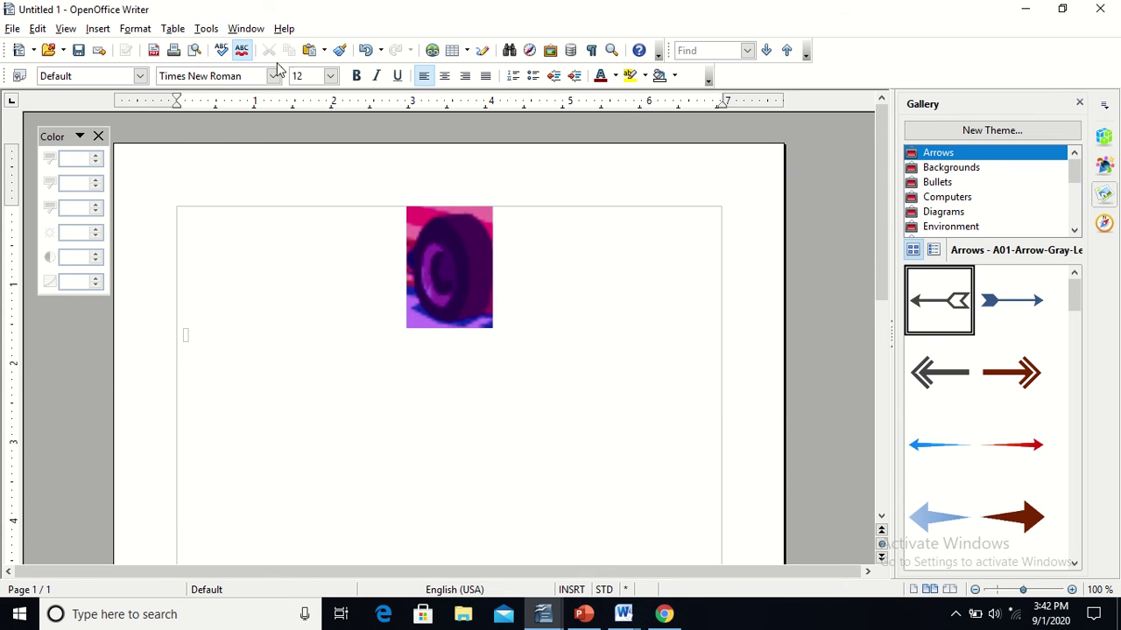
Insert a new OpenOffice 4.1.7 Drawing as an OLE object in the paragraph below the wheel image.
left_click(96, 29)
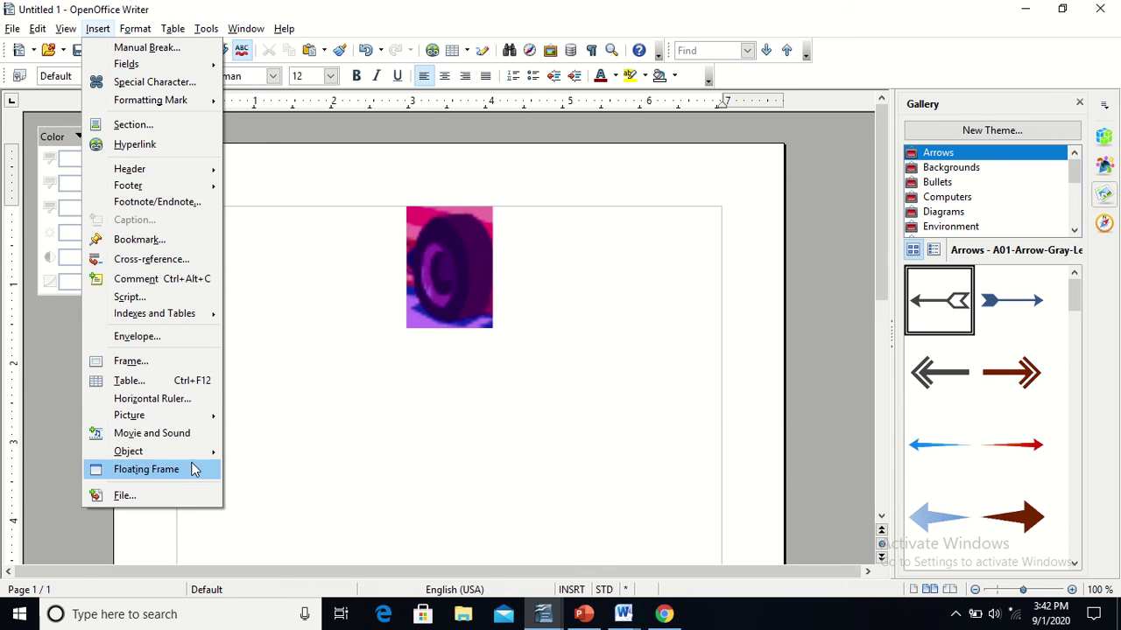
mouse_move(196, 456)
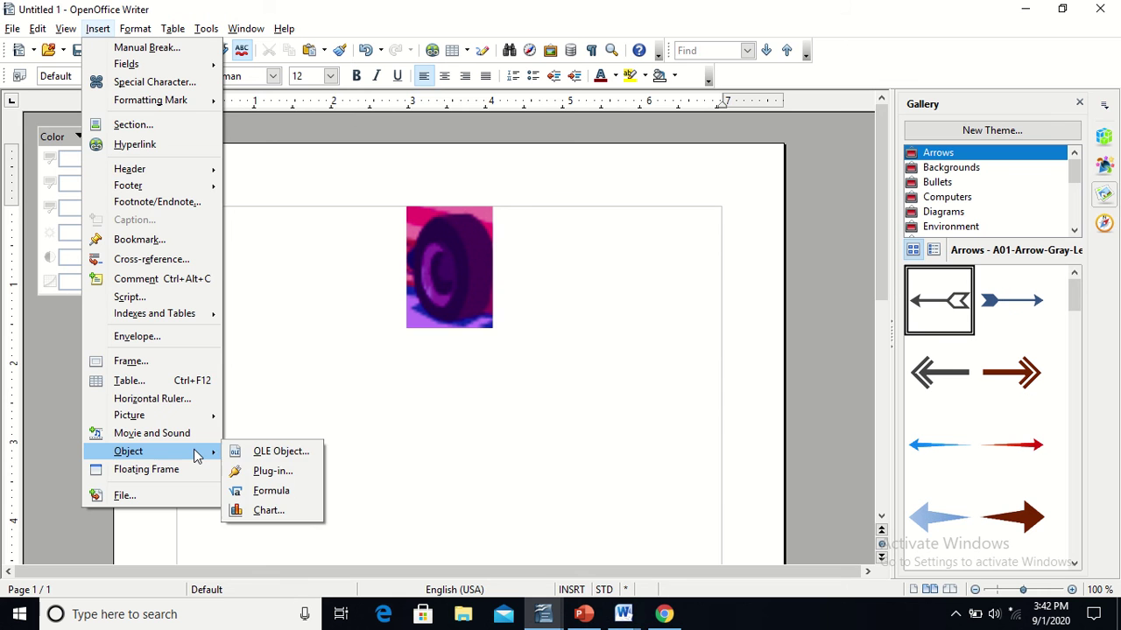
left_click(247, 455)
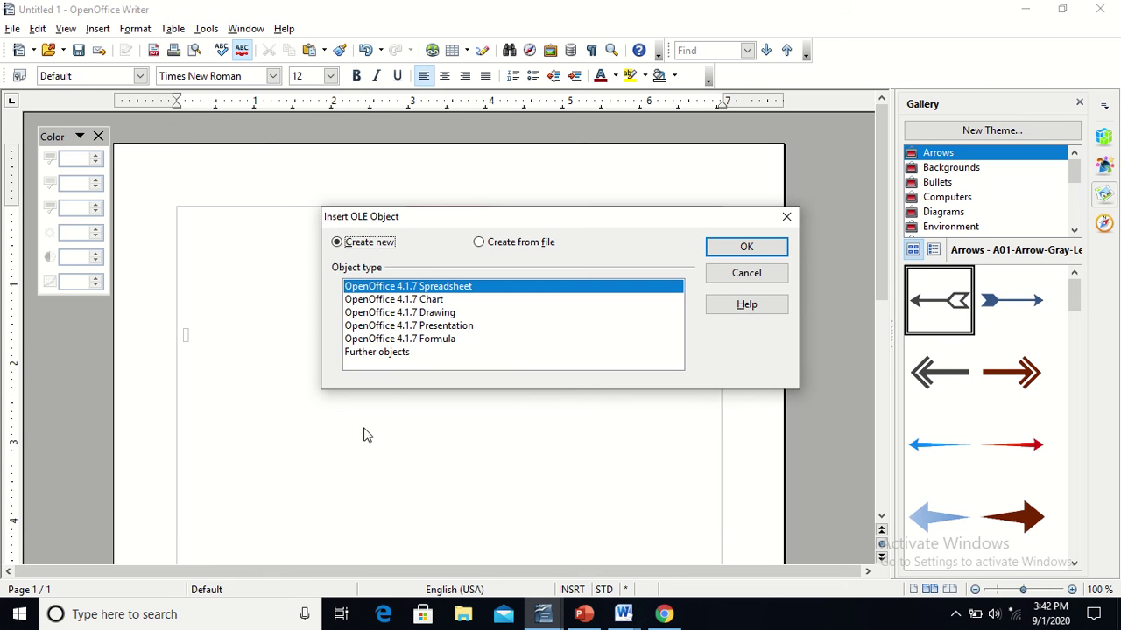
left_click(426, 314)
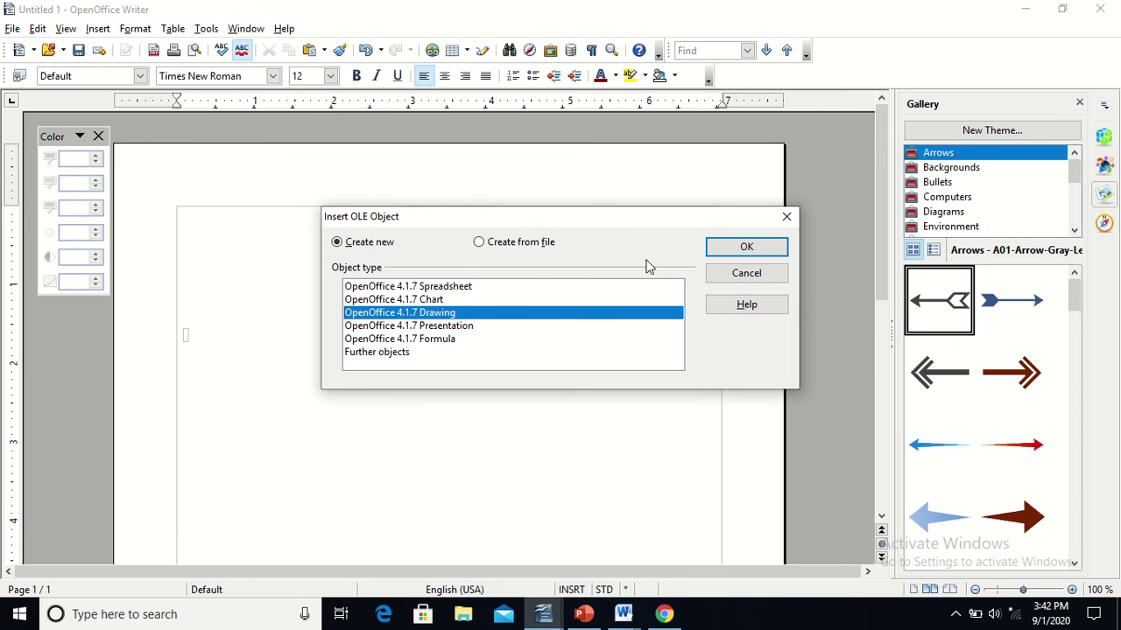
left_click(757, 248)
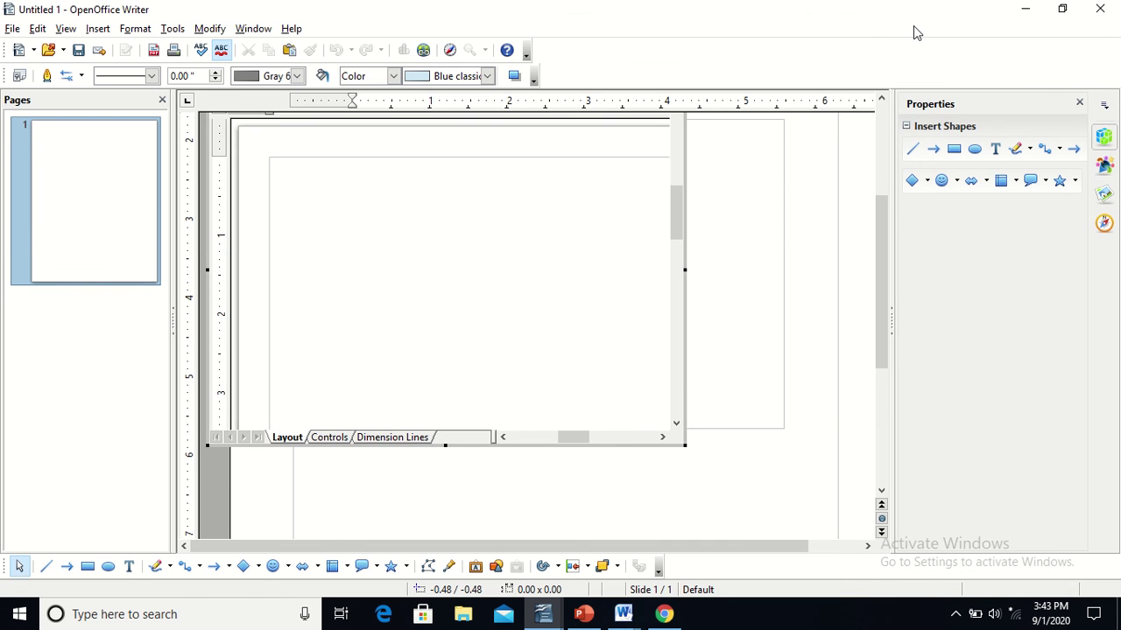
Draw a rectangle about 3.65 by 1.95 inches in the drawing object and fill it with Blue 2.
left_click(957, 153)
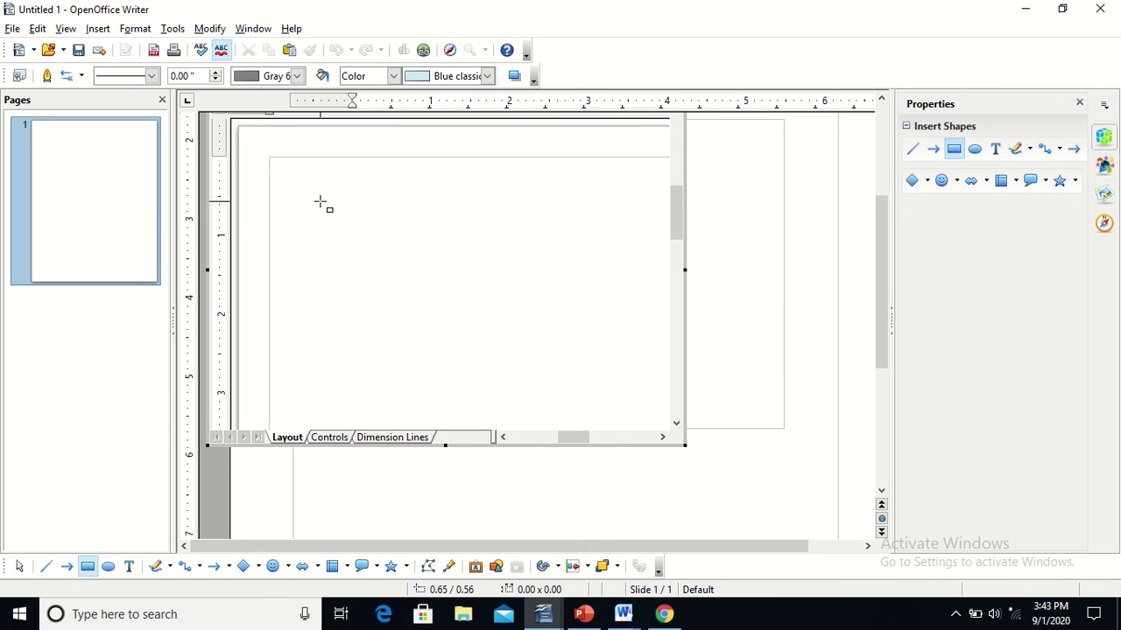
left_click_drag(321, 200, 608, 353)
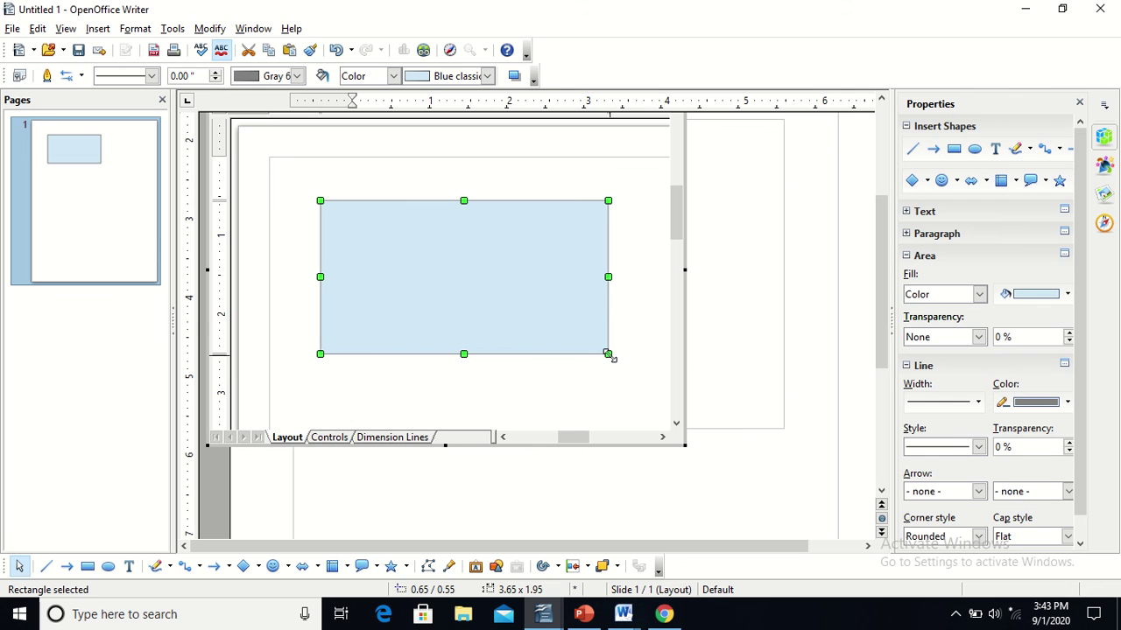
left_click(1042, 299)
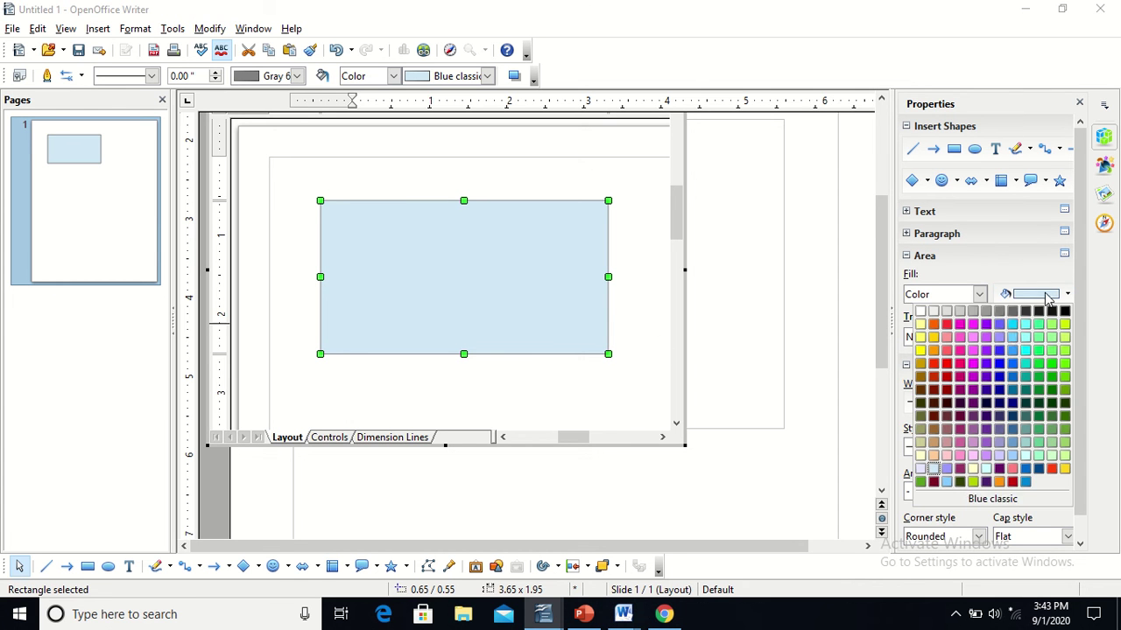
left_click(1001, 359)
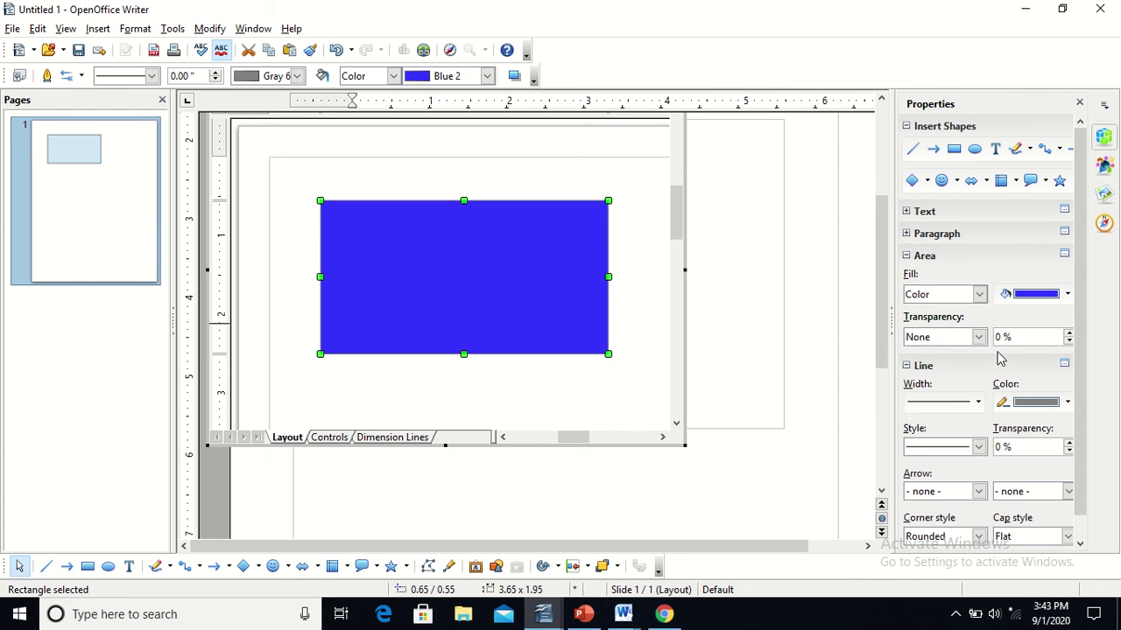
Set the rectangle's outline style to 3 Dashes 3 Dots (var).
left_click(1021, 442)
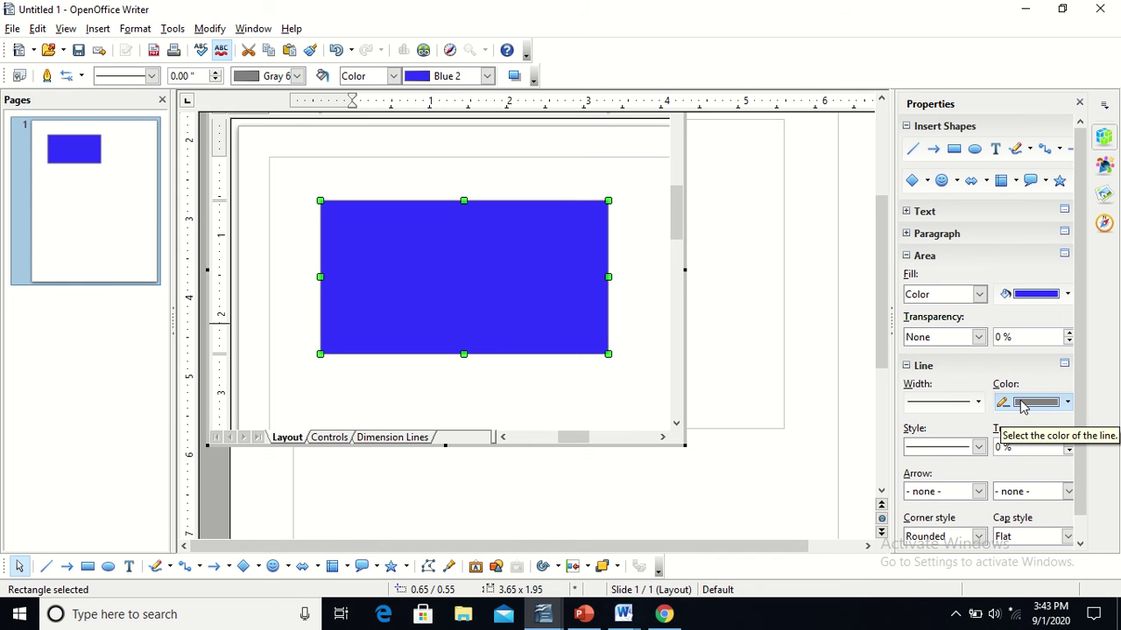
left_click(1022, 402)
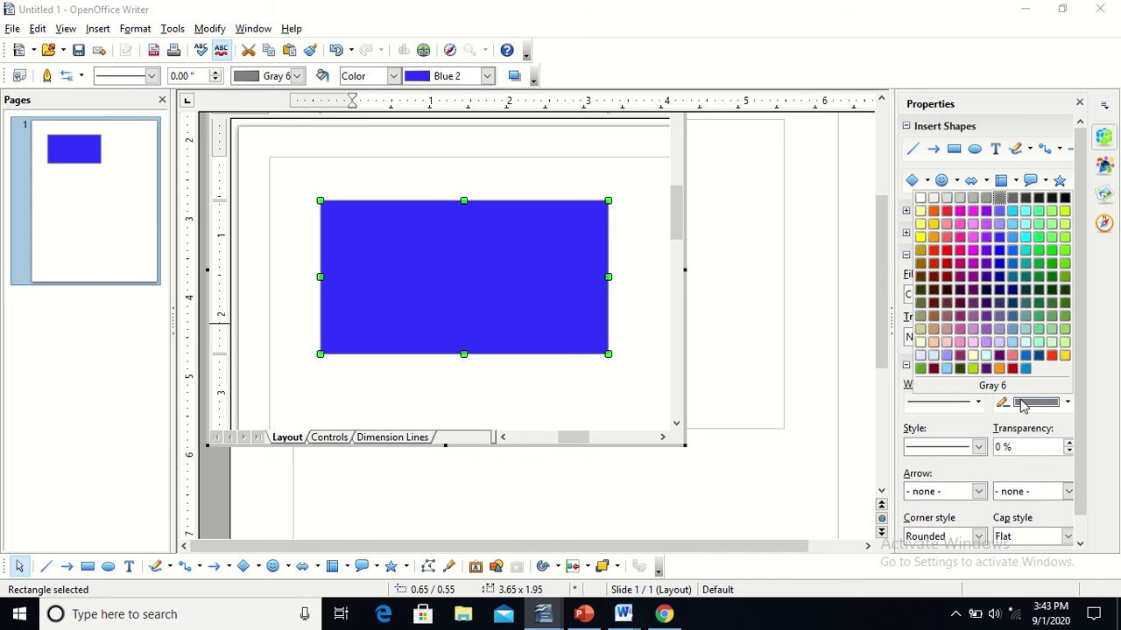
left_click(934, 461)
left_click(935, 456)
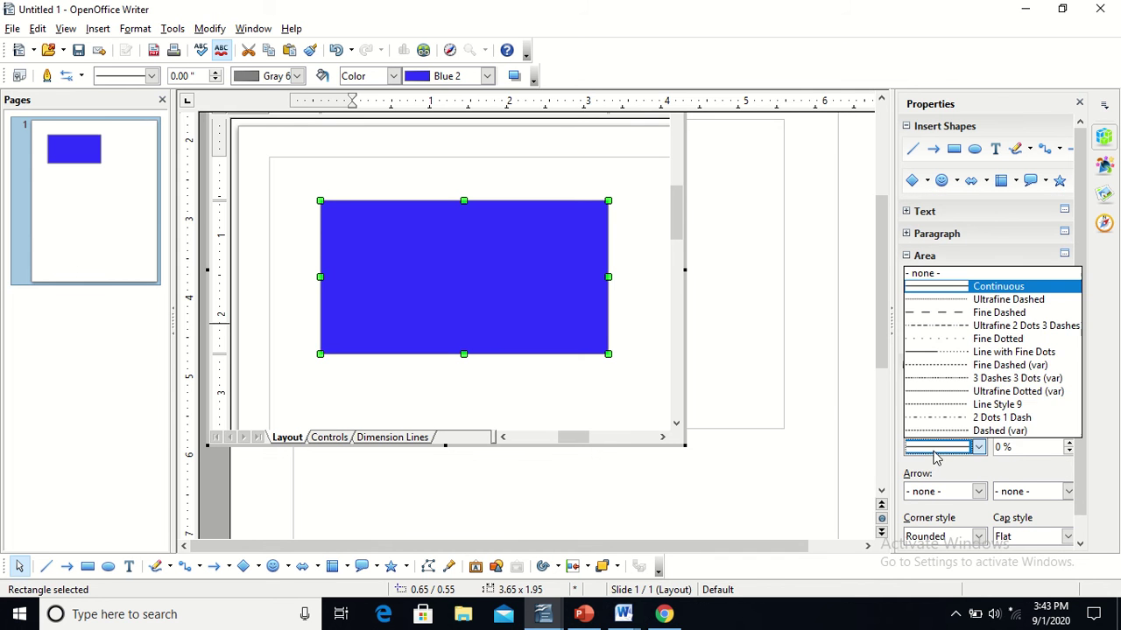
left_click(951, 382)
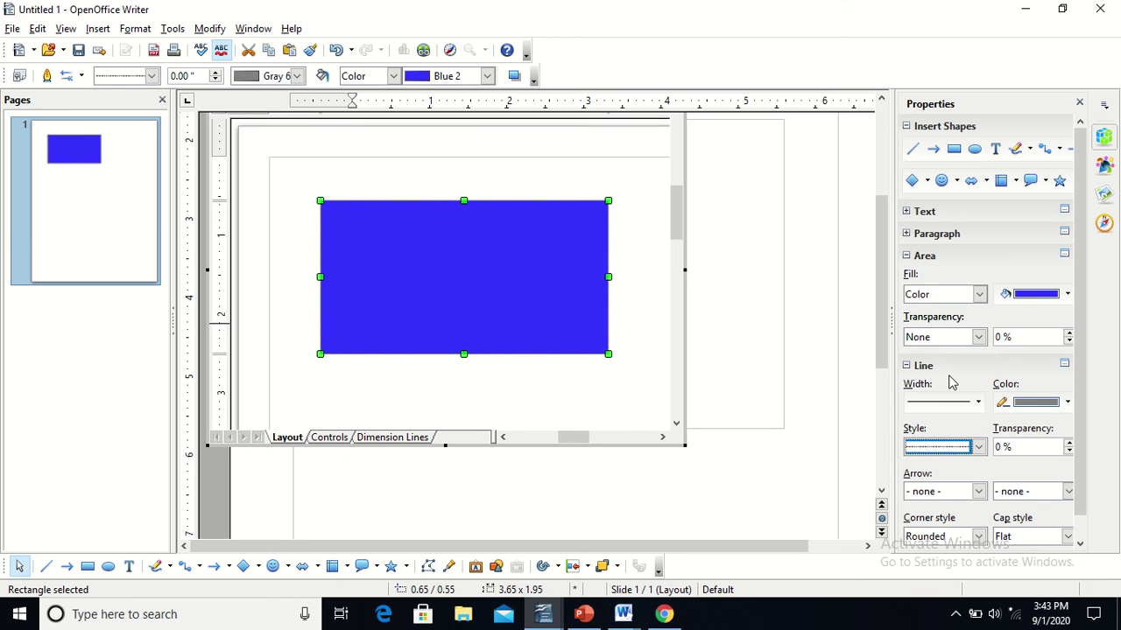
Set the rectangle's outline color to Red 3 and its width to 0.08 inches.
left_click(1016, 407)
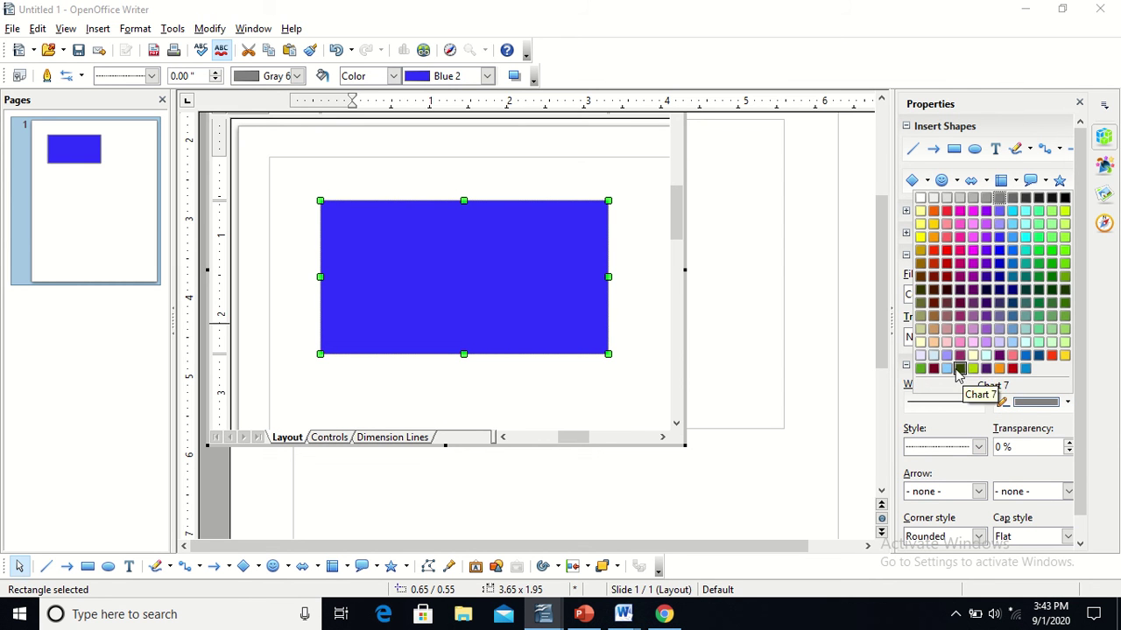
left_click(946, 254)
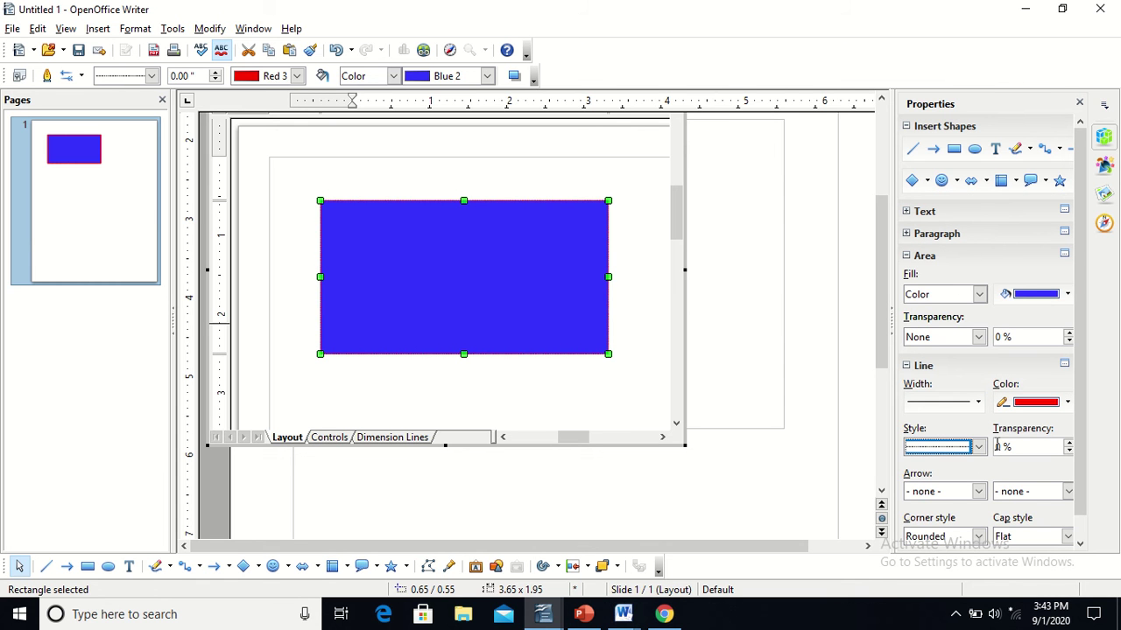
left_click(978, 403)
left_click(977, 289)
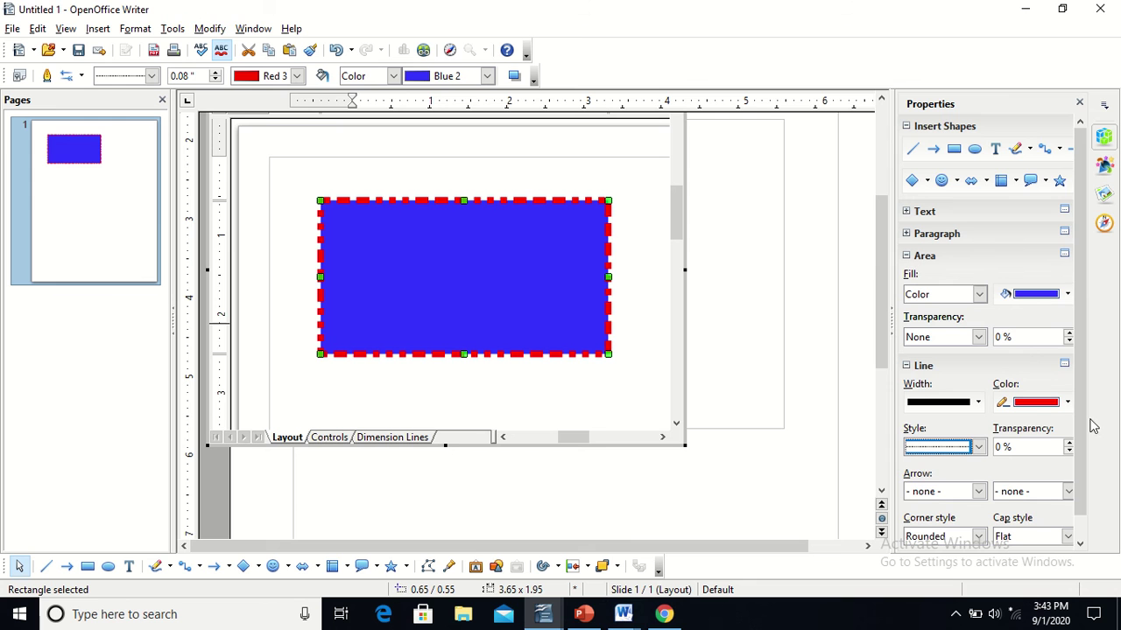
Leave the embedded drawing's edit mode and place the text cursor in the document below the object.
left_click_drag(1076, 437, 1046, 66)
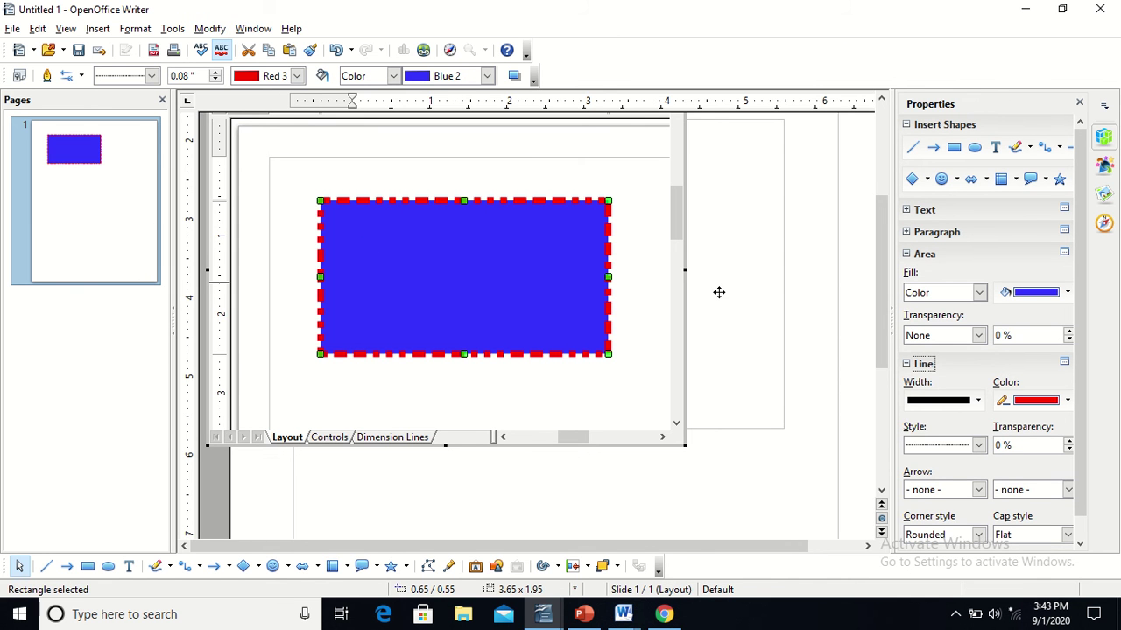
left_click(772, 427)
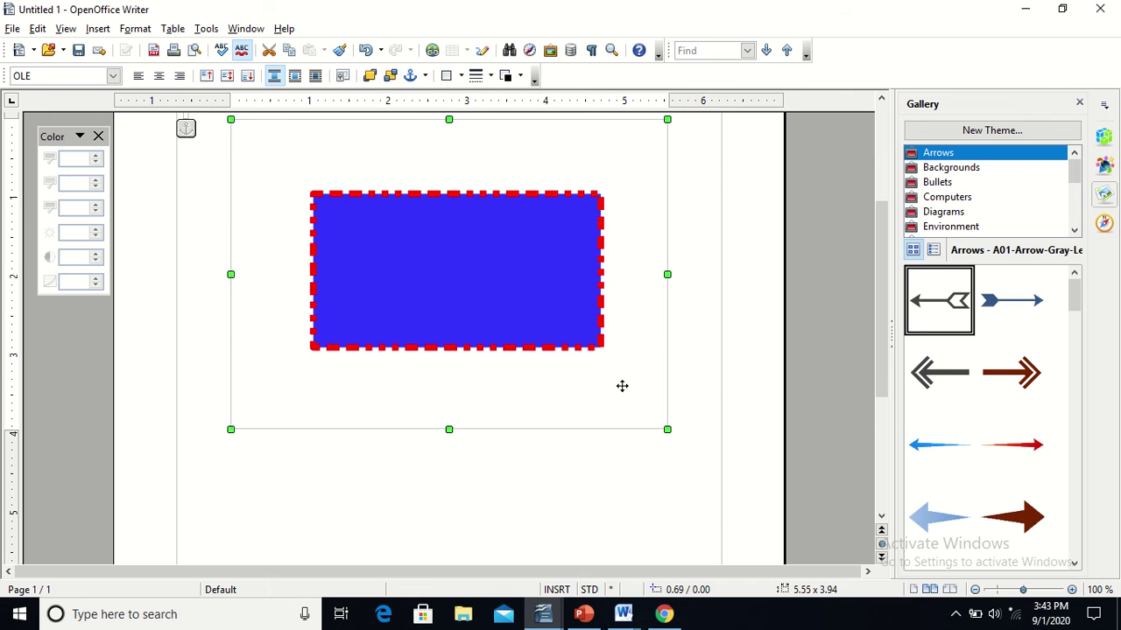
left_click(663, 493)
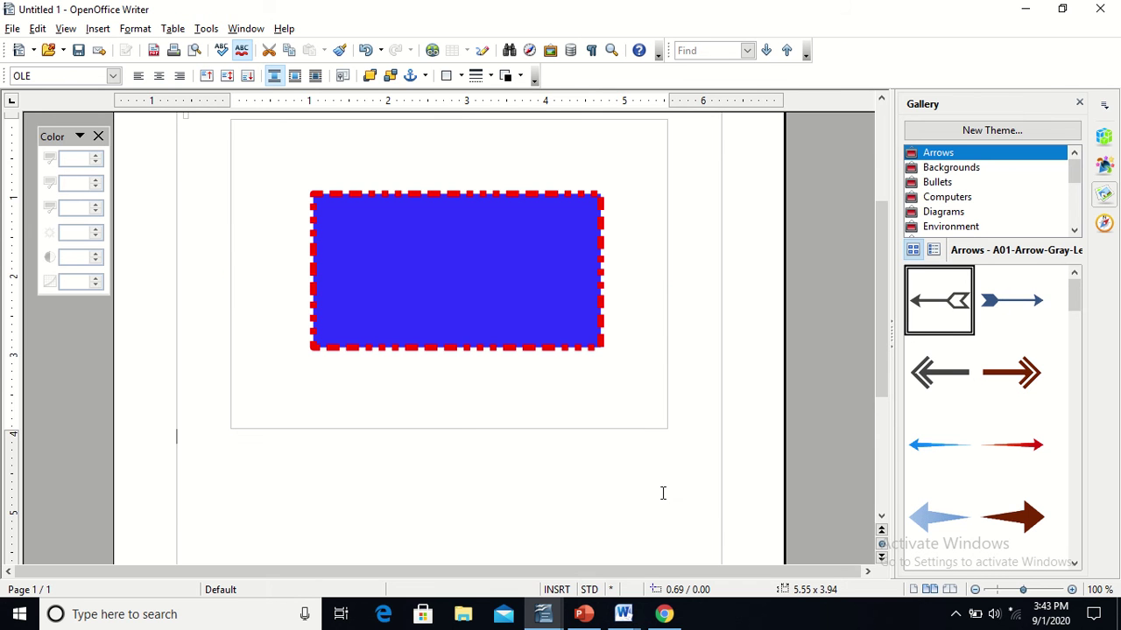
Select the embedded drawing with the blue rectangle and reopen it for editing.
left_click(548, 292)
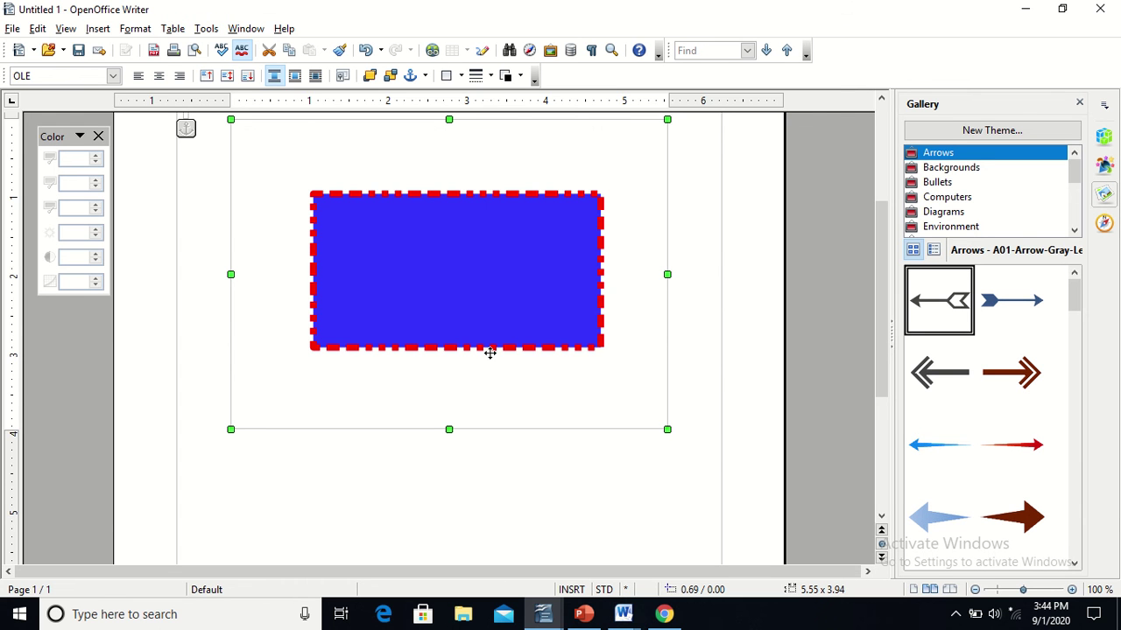
right_click(491, 357)
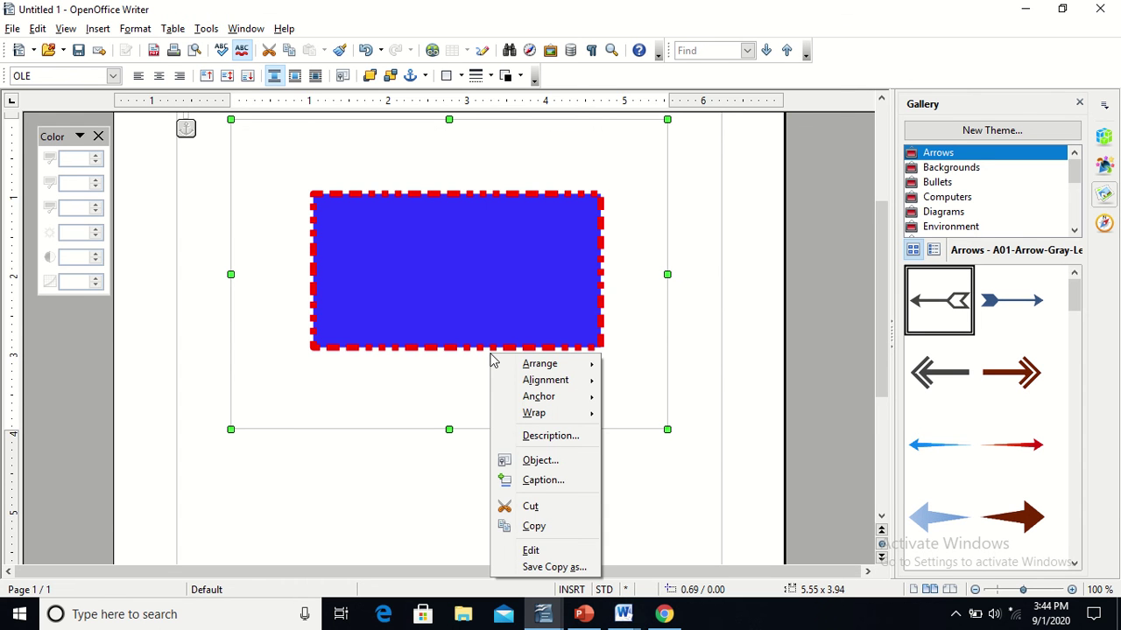
left_click(584, 551)
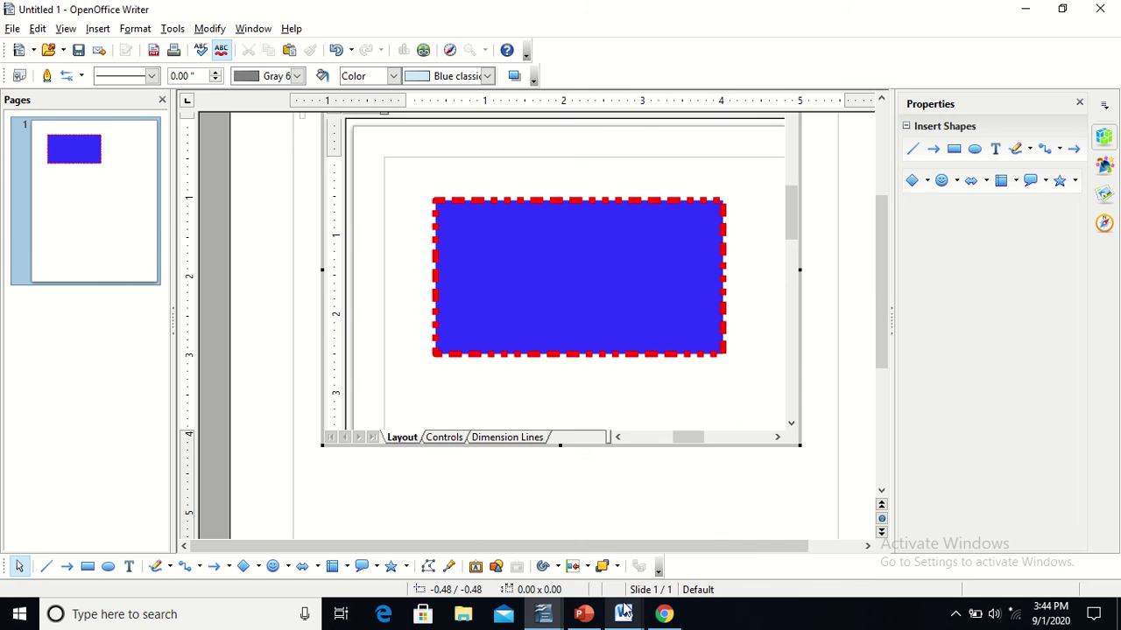
Switch to Document2 in Word and choose the Smiley Face basic shape for drawing.
mouse_move(623, 614)
left_click(699, 546)
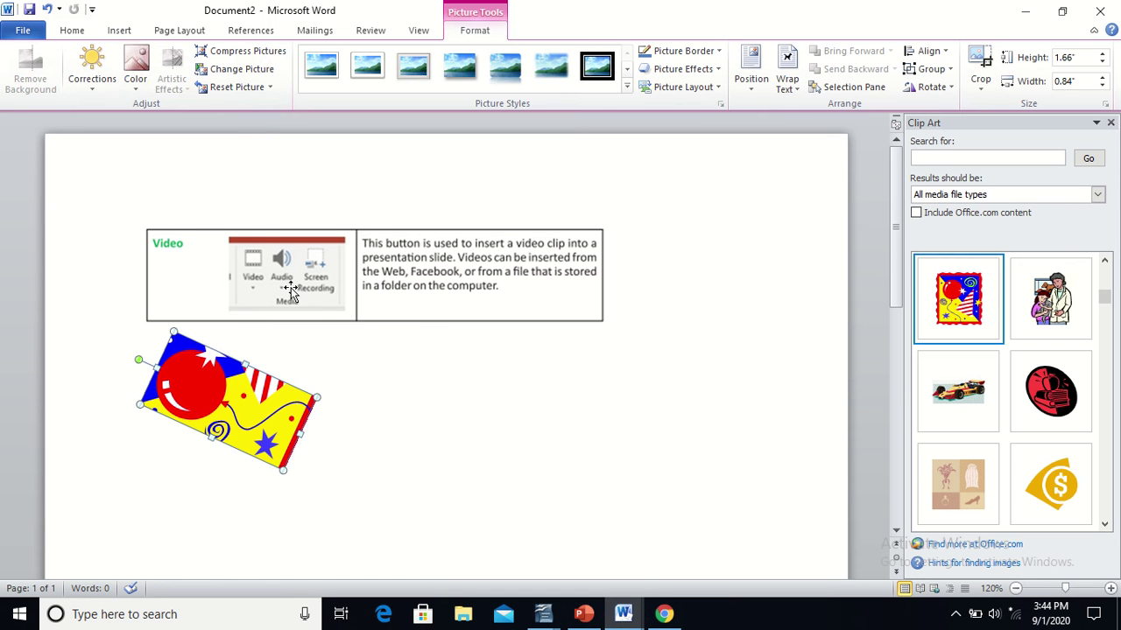
left_click(120, 31)
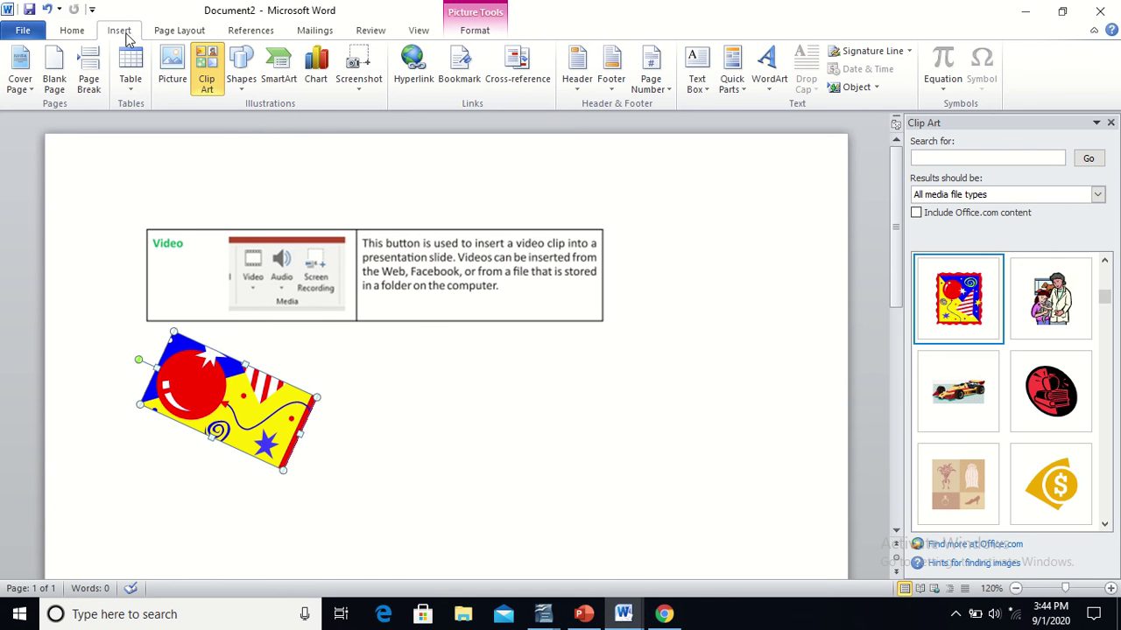
left_click(237, 81)
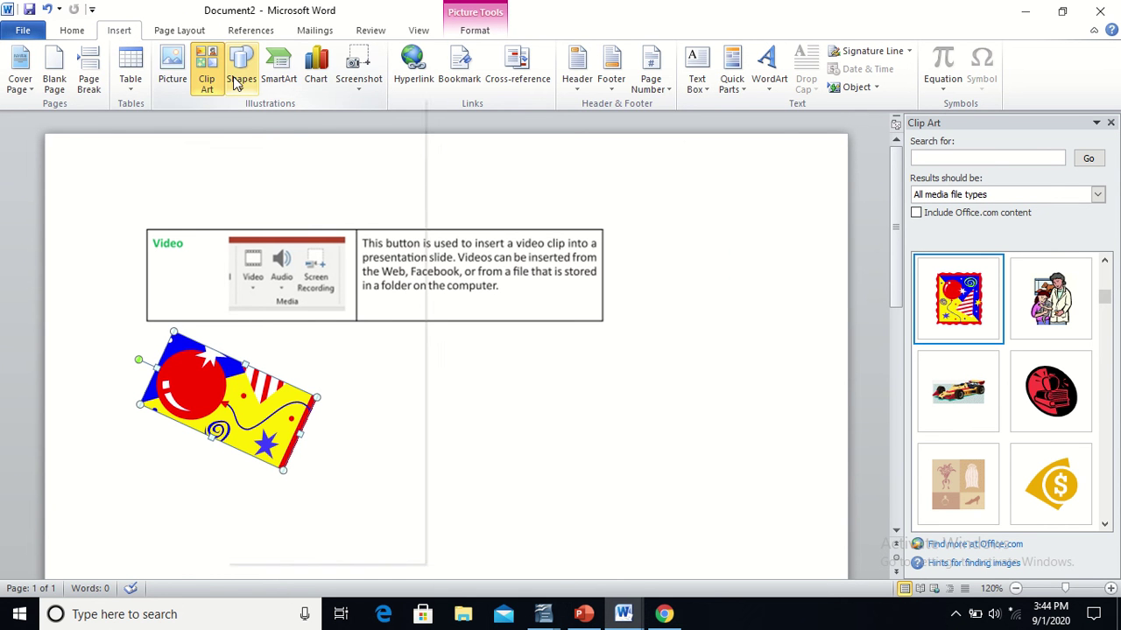
left_click(312, 263)
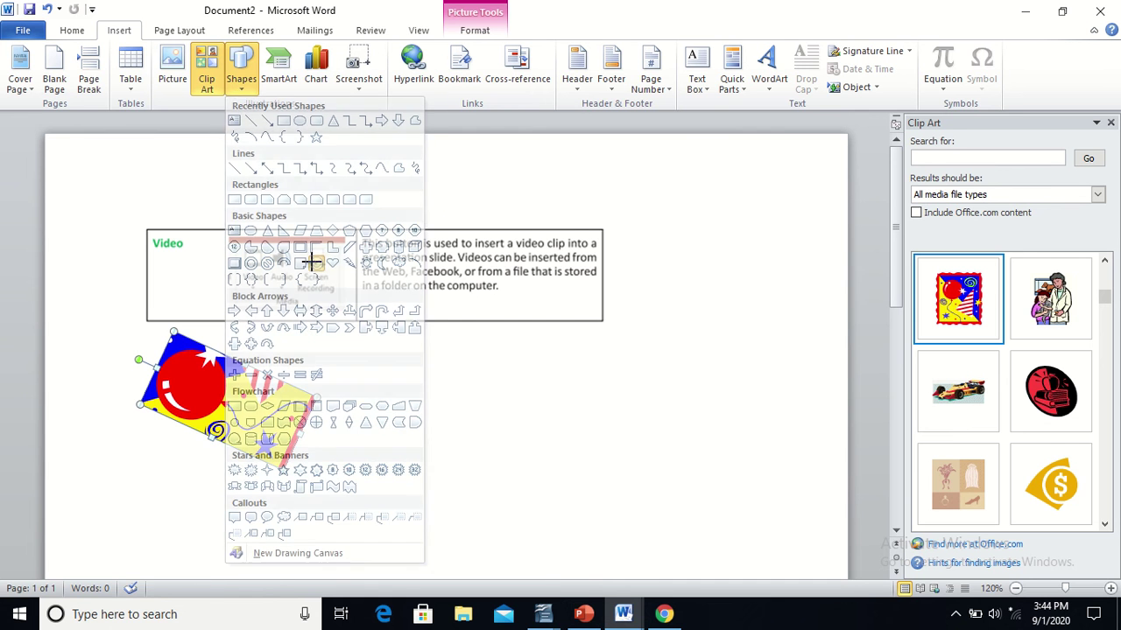
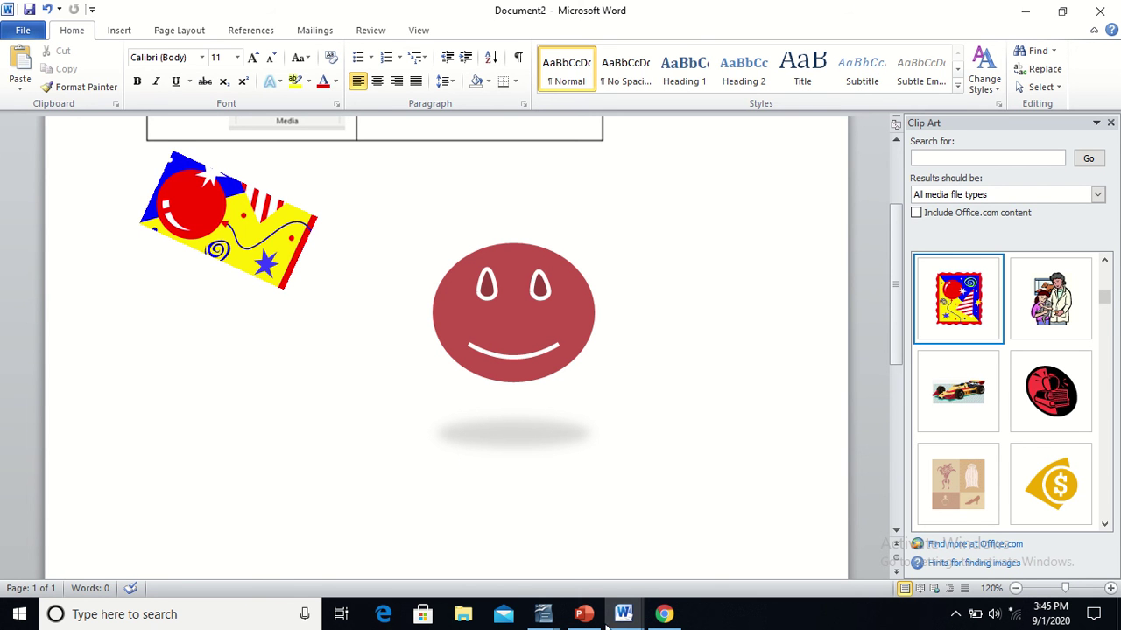
Switch to the study PDF in Chrome and read from Creating drawing objects through setting drawing object properties to Resizing a drawing object.
left_click(665, 615)
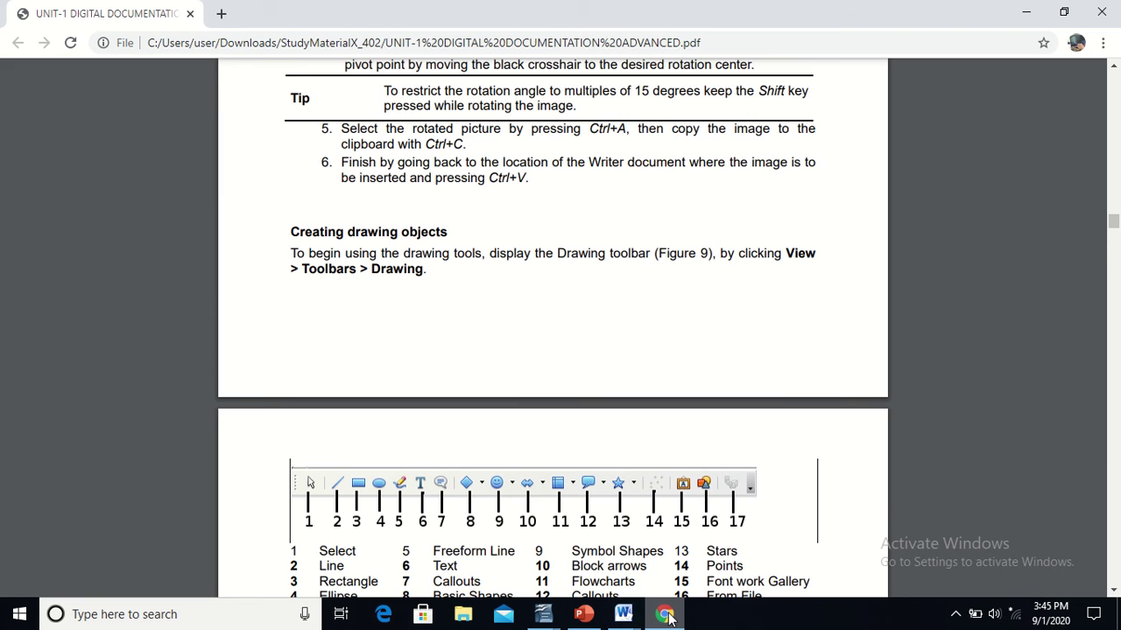
key("Down")
key("Down")
key("Down")
key("Down")
key("Down")
key("Down")
key("Down")
key("Down")
key("Down")
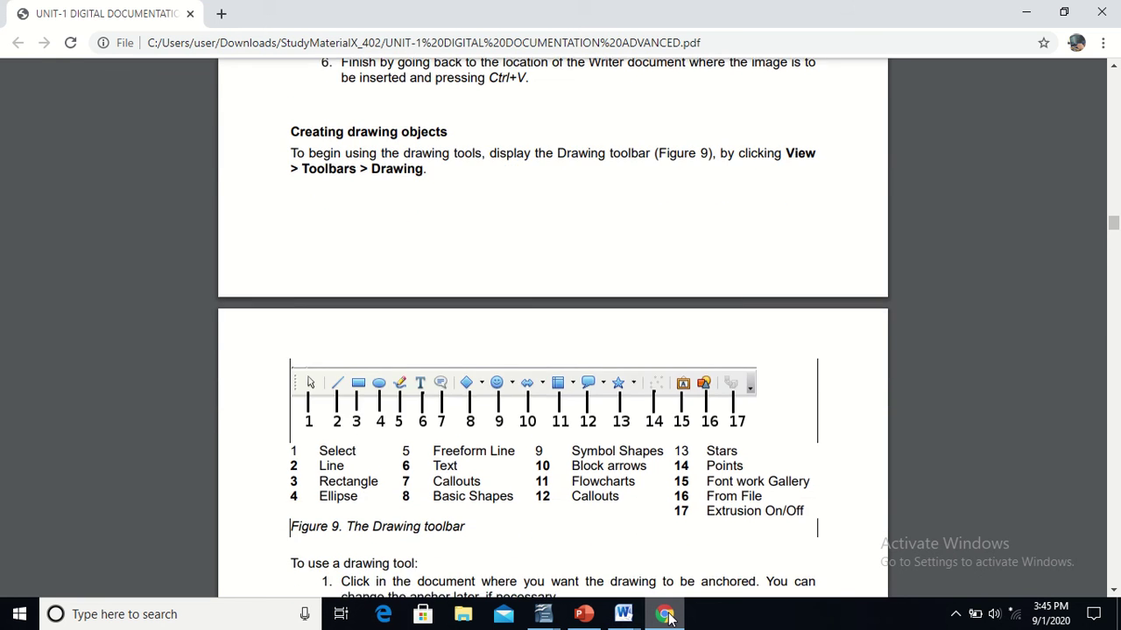
key("Down")
key("Down")
key("Down")
key("Down")
key("Down")
key("Down")
key("Down")
key("Down")
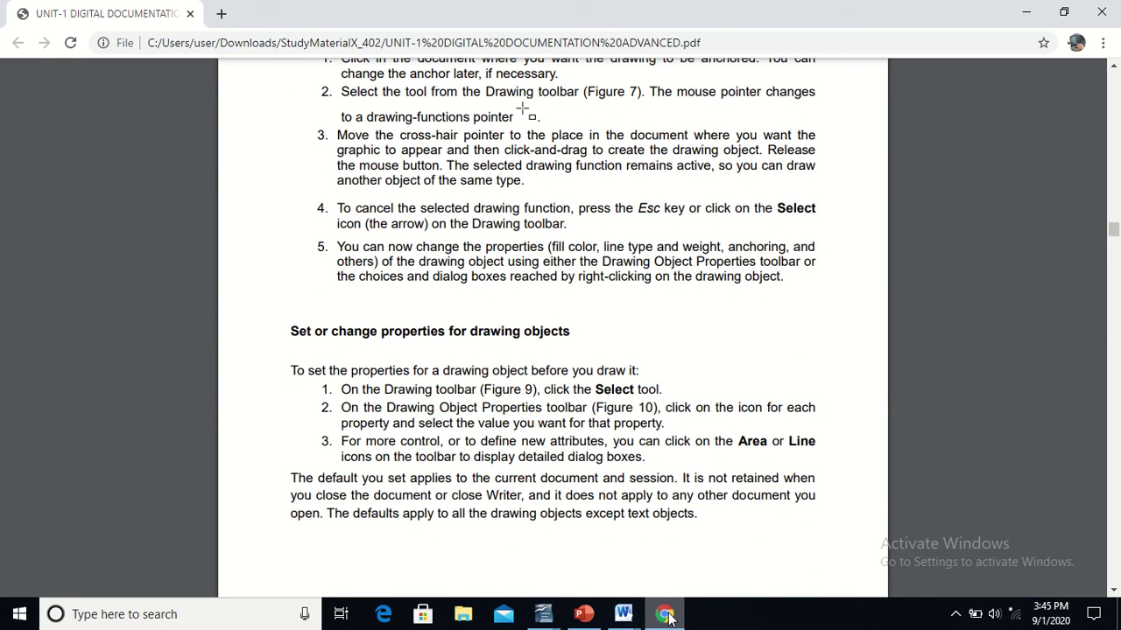
key("Down")
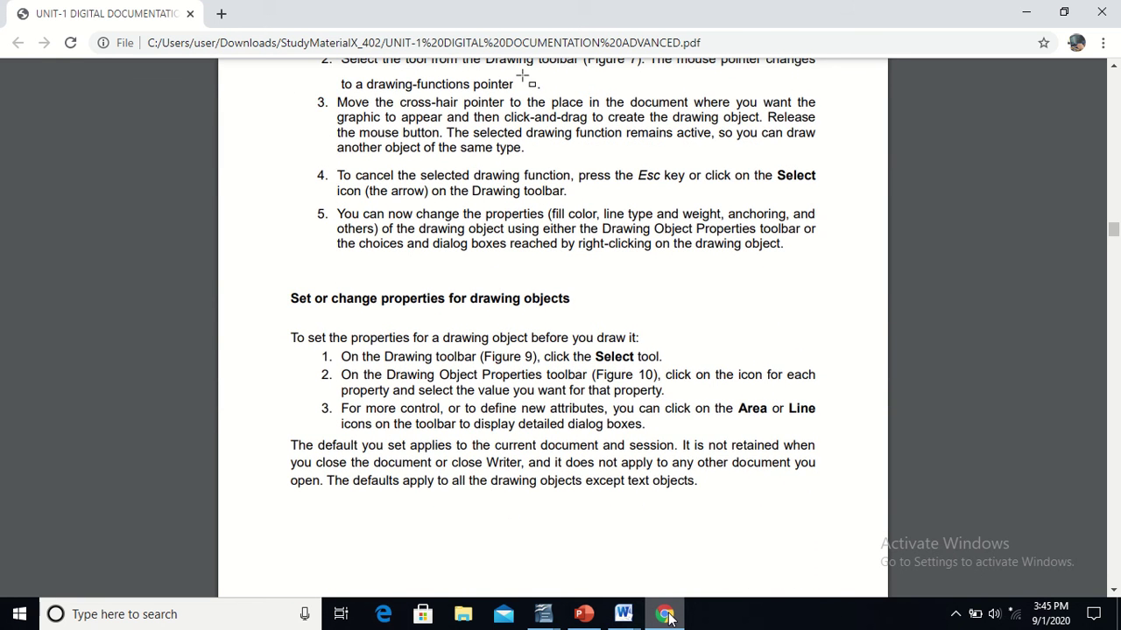
key("Down")
key("Down")
key("Page_Down")
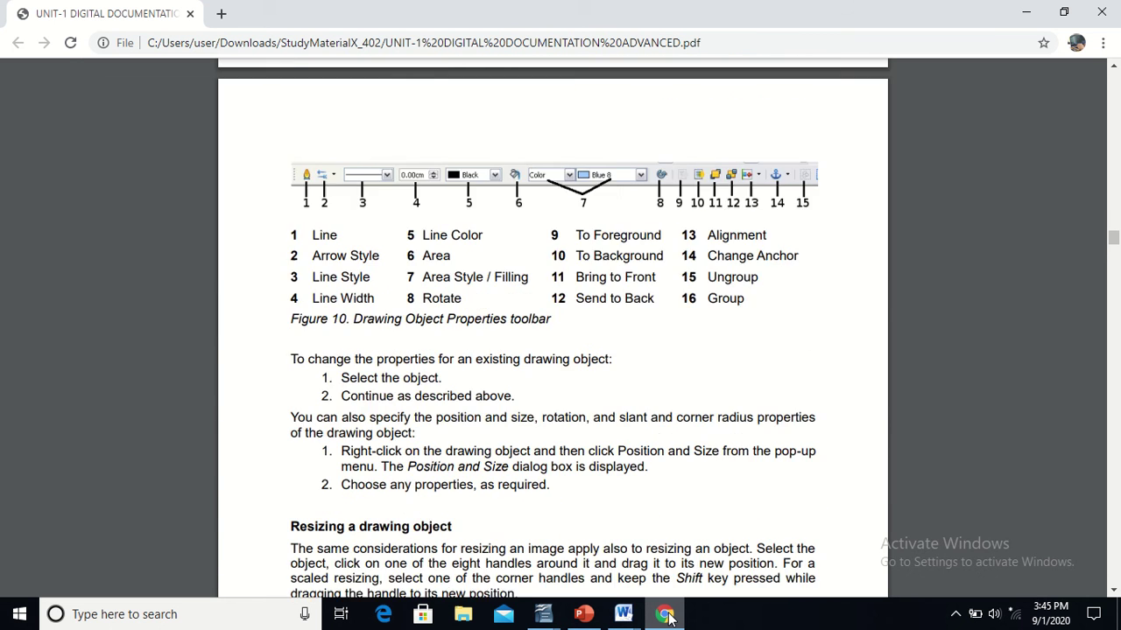
key("Down")
key("Up")
key("Up")
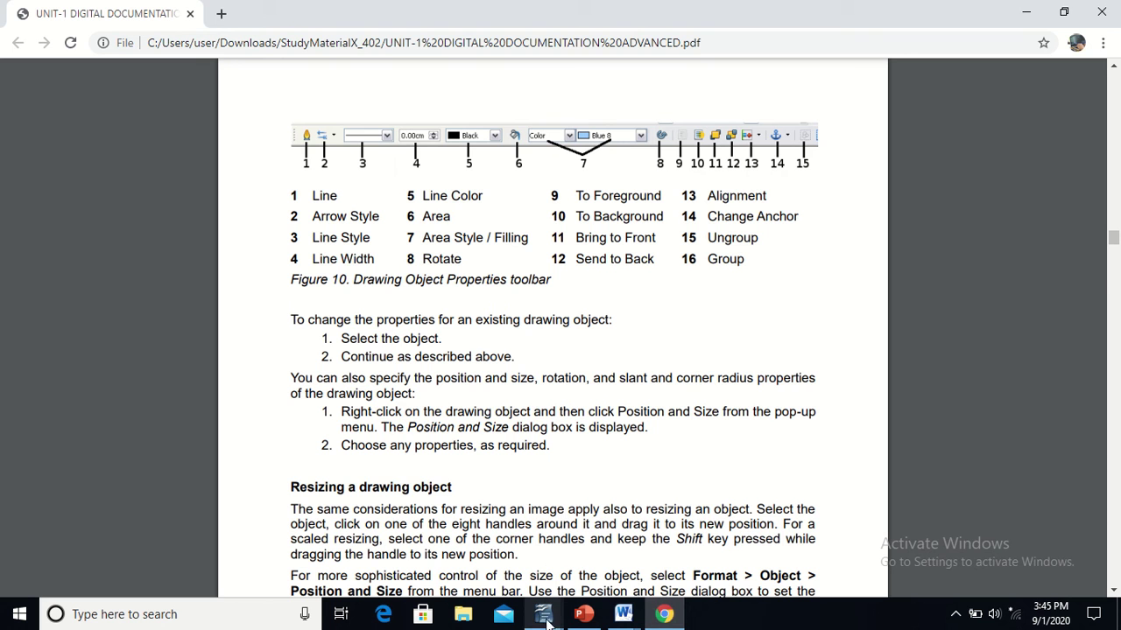
Switch to Untitled 1 in OpenOffice Writer and leave the embedded drawing's edit mode.
mouse_move(544, 618)
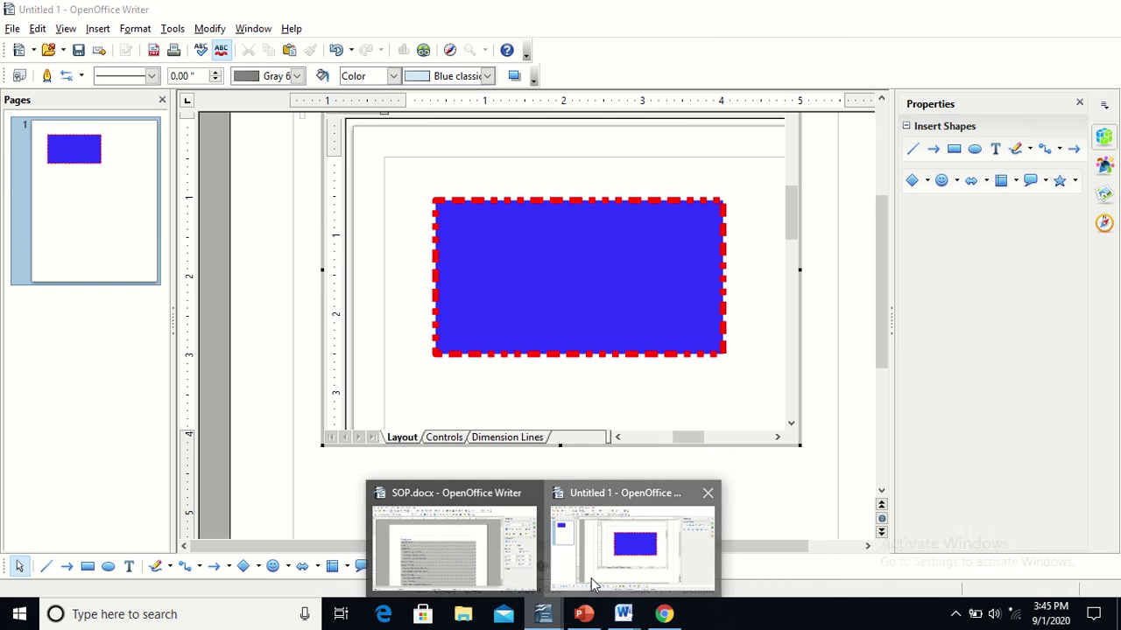
left_click(591, 578)
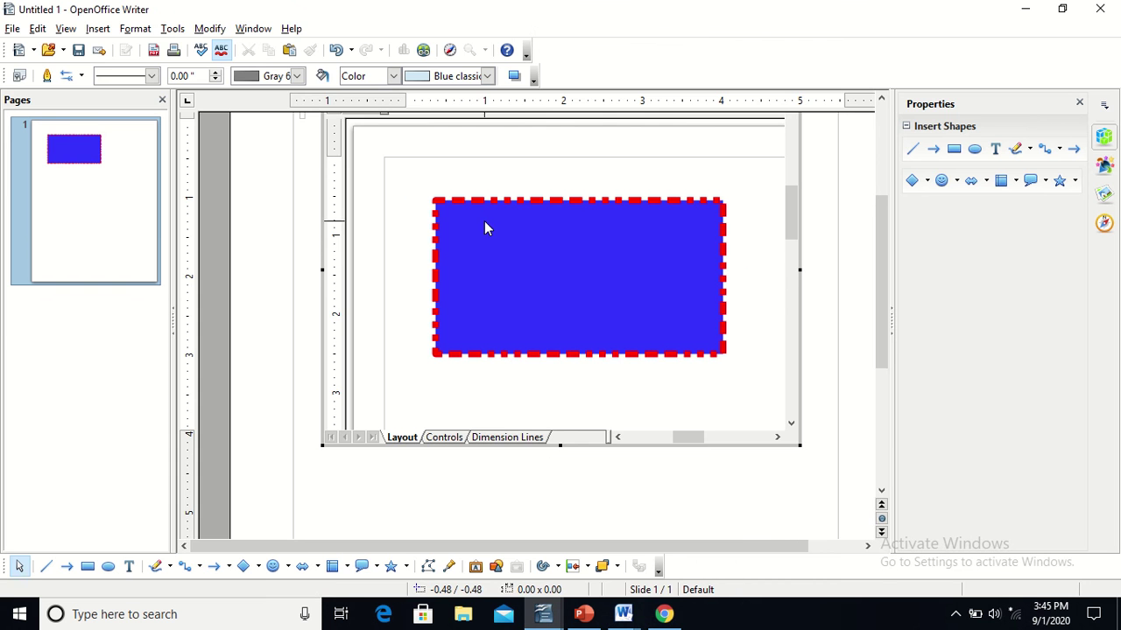
key("Escape")
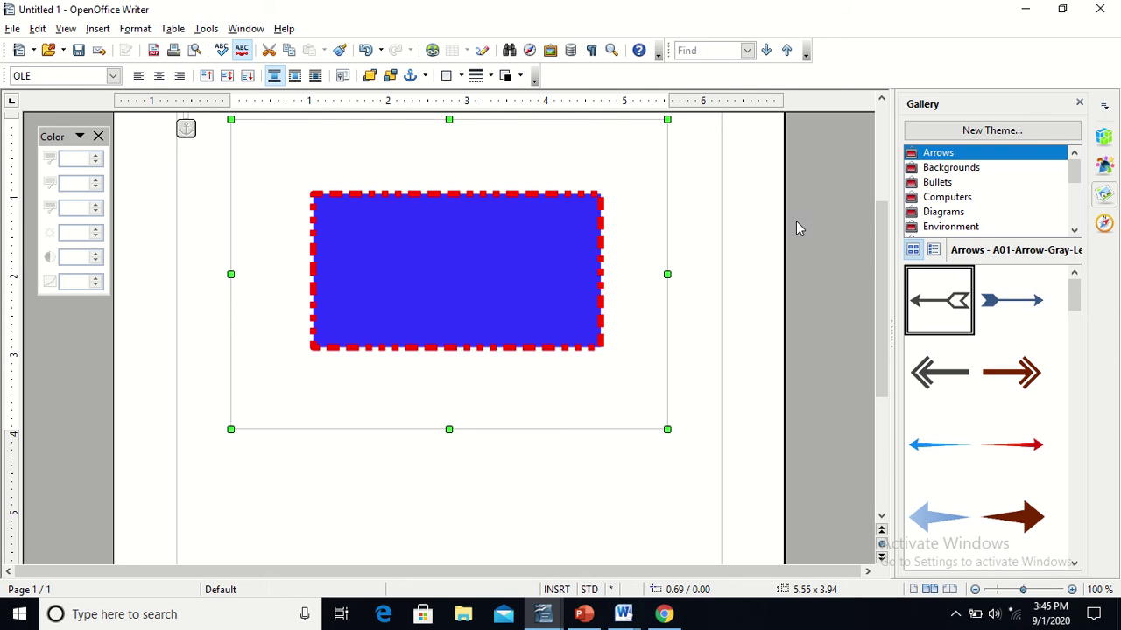
scroll(882, 272, "up", 3)
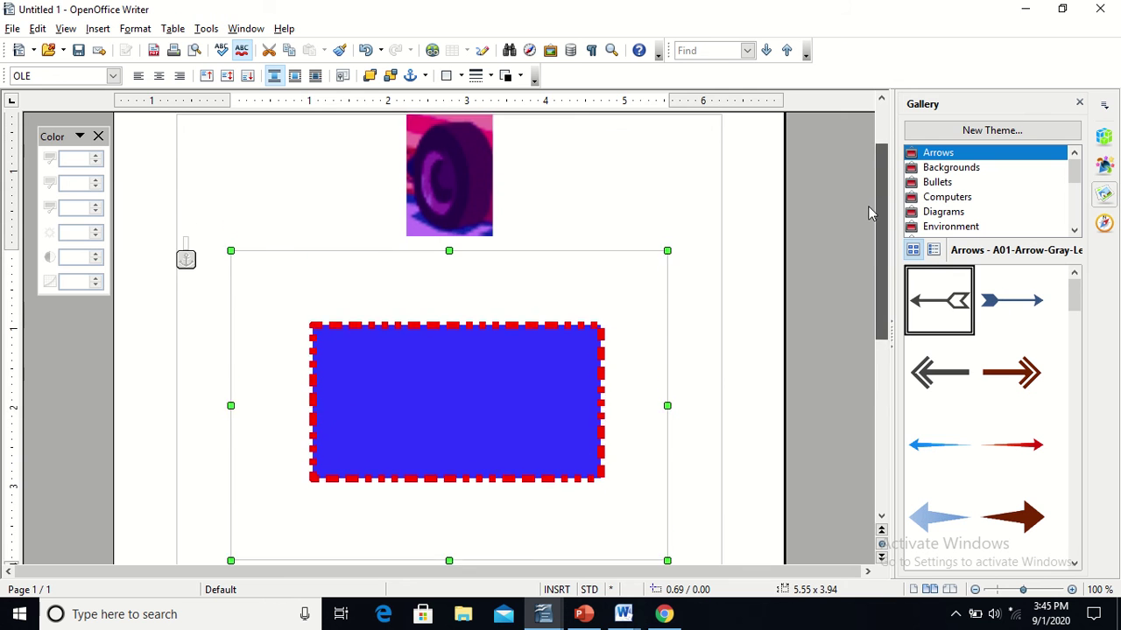
Shrink the embedded drawing with the blue rectangle to about 3.33 × 2.23 inches.
left_click(461, 179)
scroll(458, 404, "down", 3)
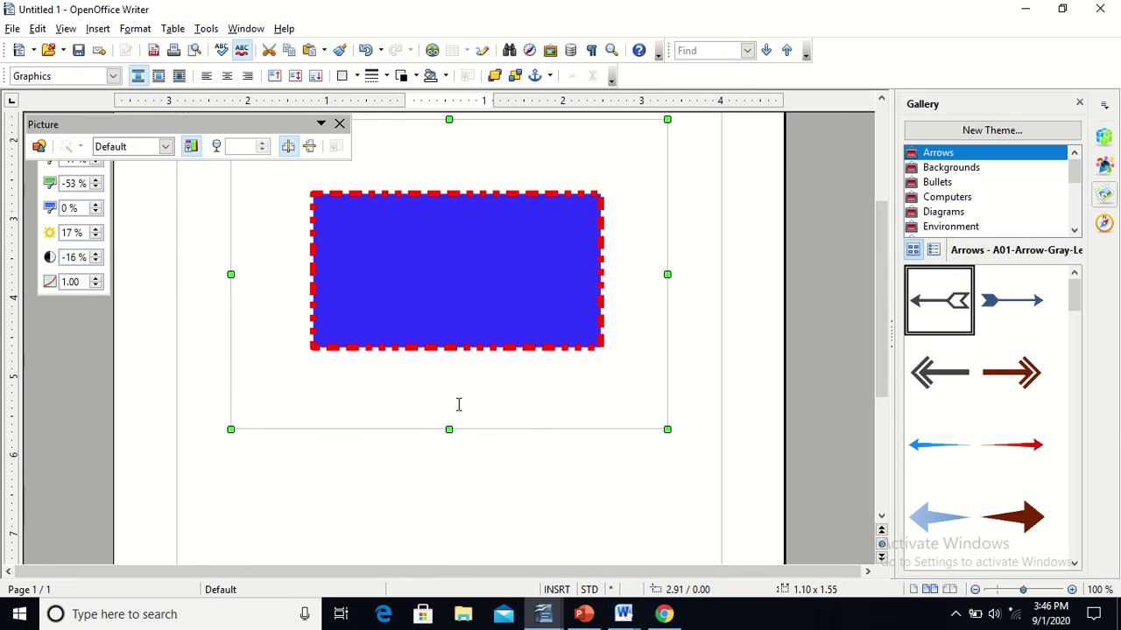
left_click(457, 404)
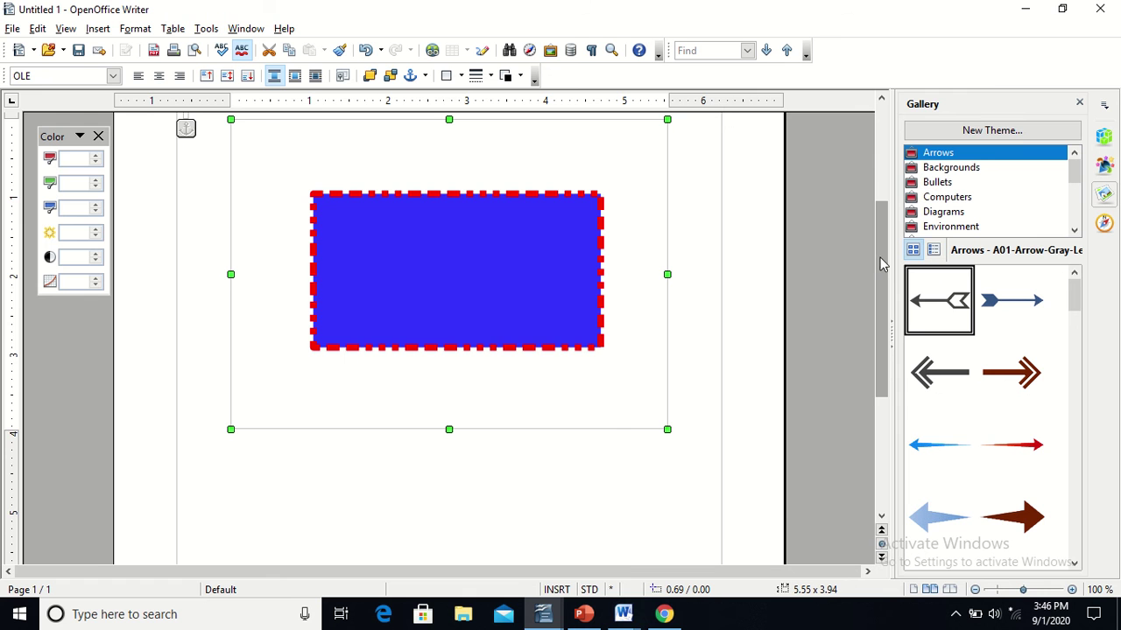
right_click(484, 288)
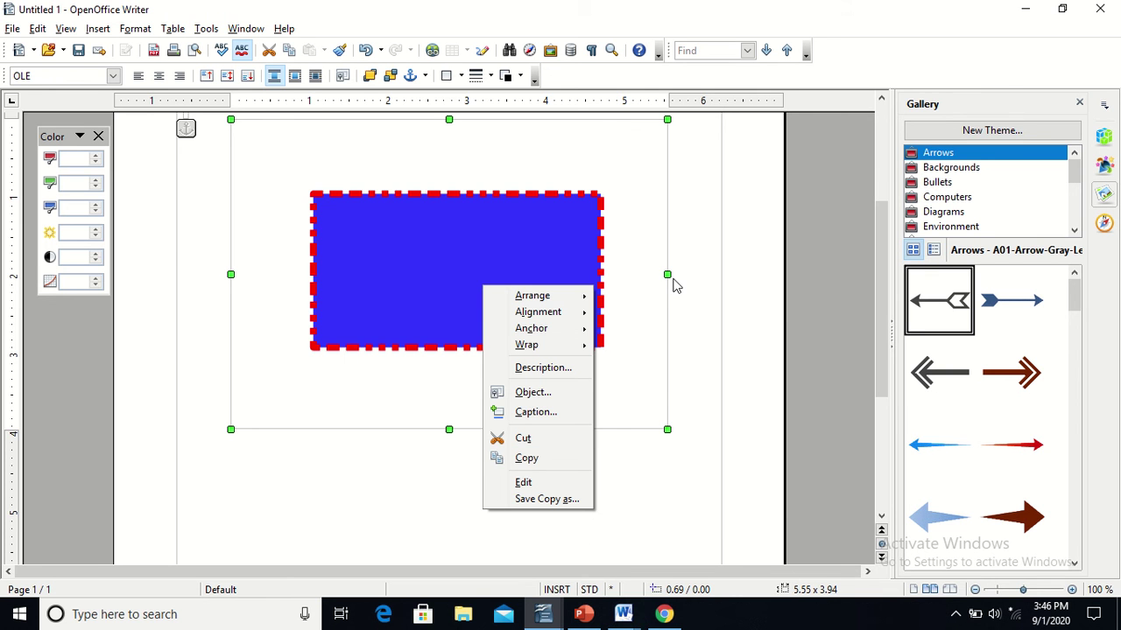
left_click(676, 416)
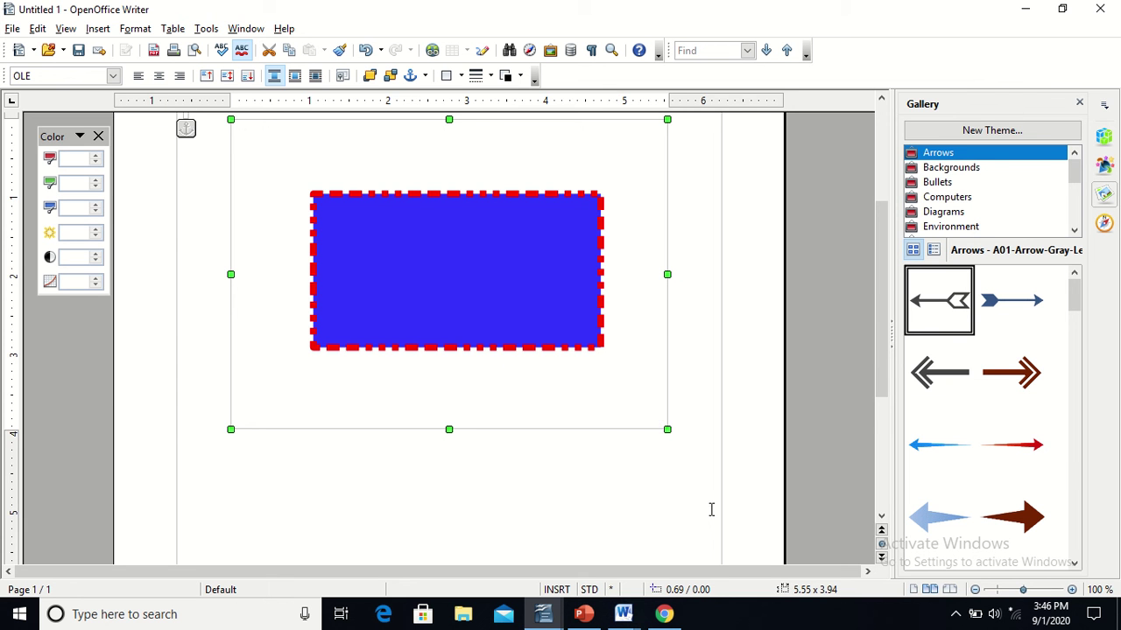
left_click_drag(667, 428, 581, 295)
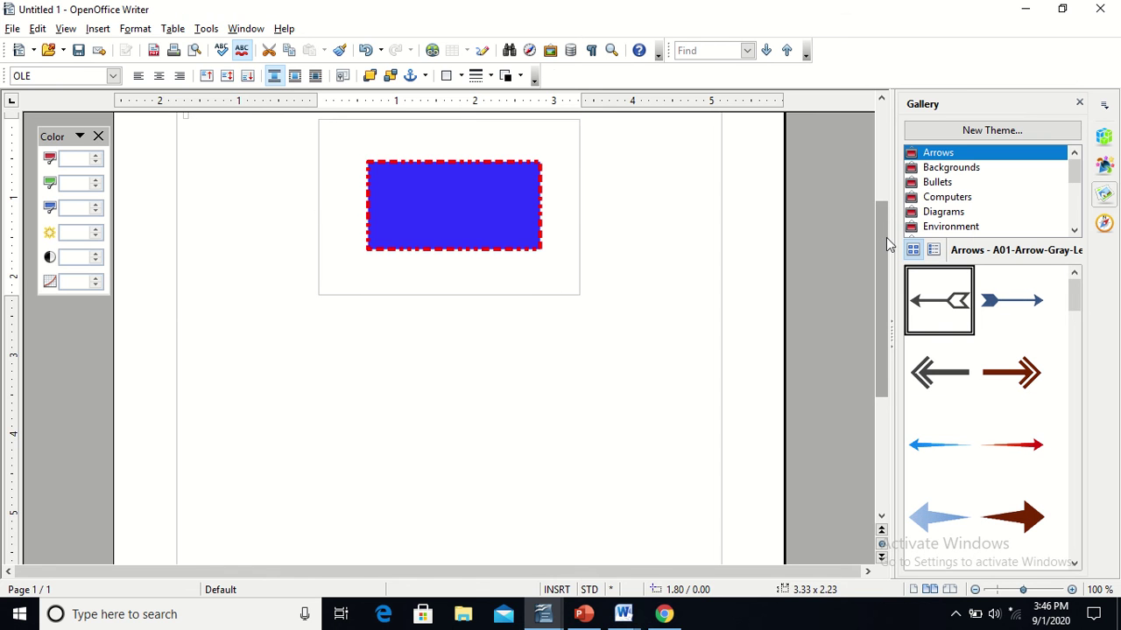
Preview the dark blue A02 arrow from the Arrows gallery theme and insert it into the document at the wheel picture.
left_click_drag(886, 237, 886, 152)
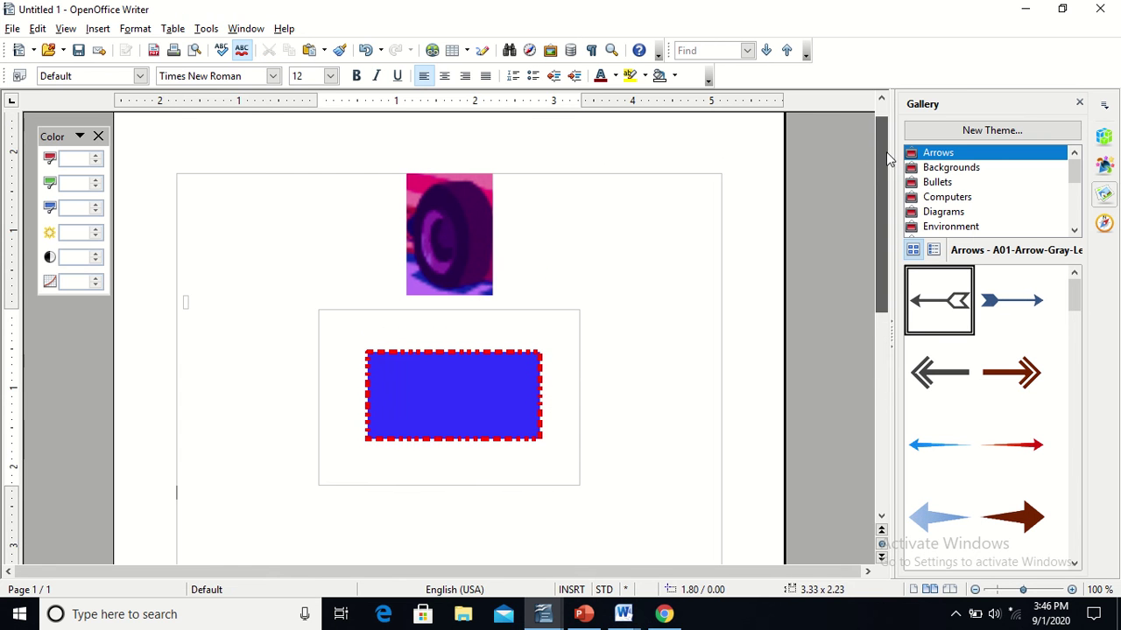
left_click(483, 288)
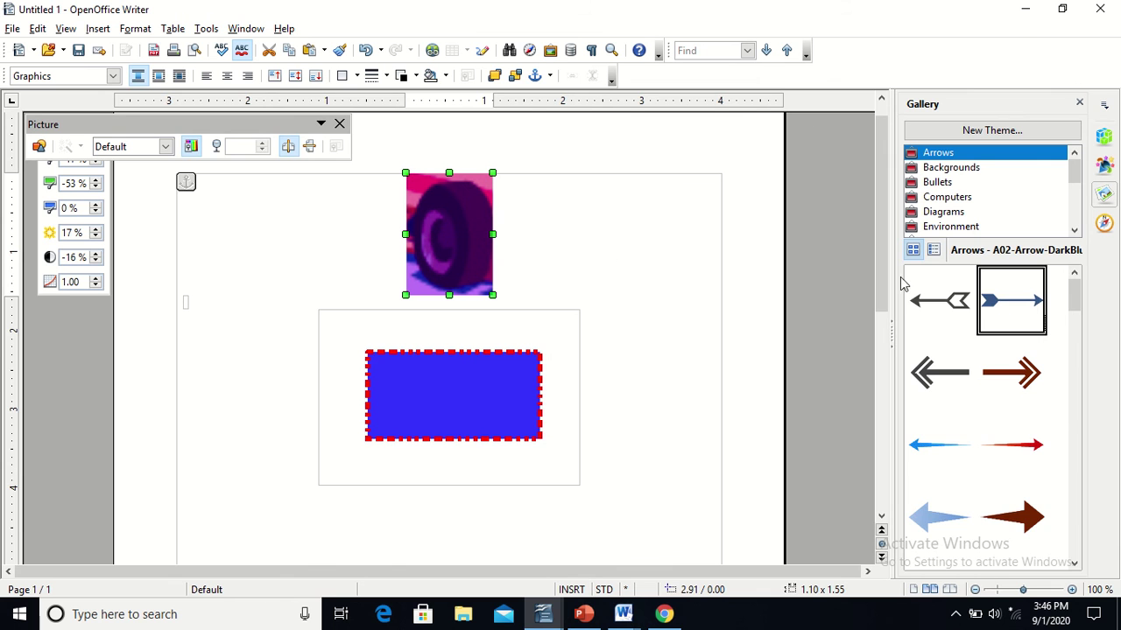
double_click(1015, 297)
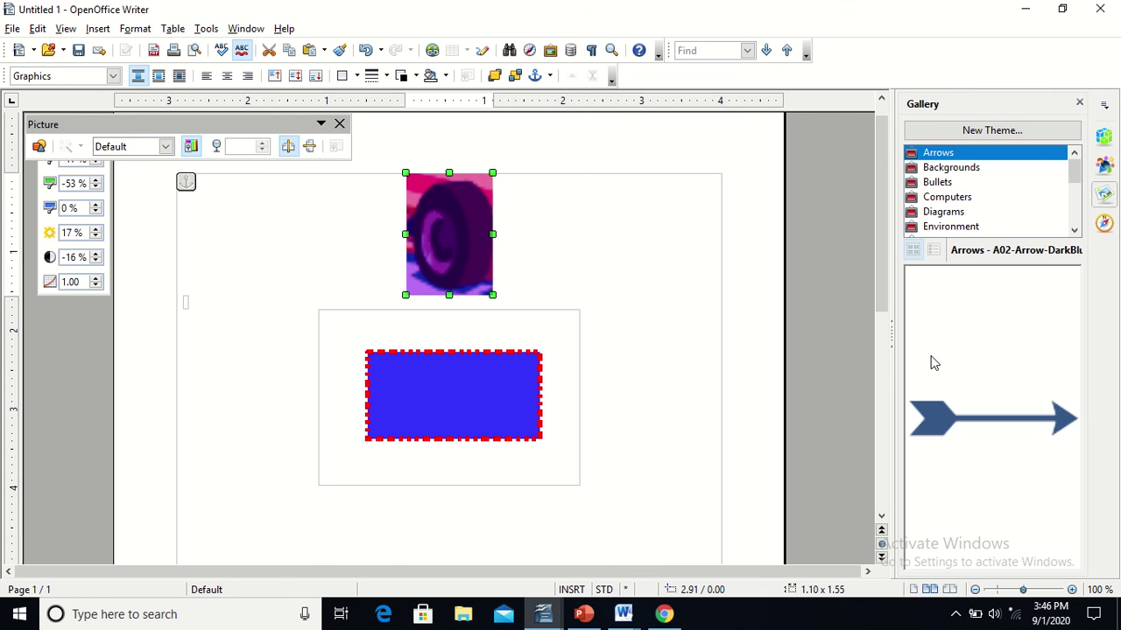
left_click(640, 227)
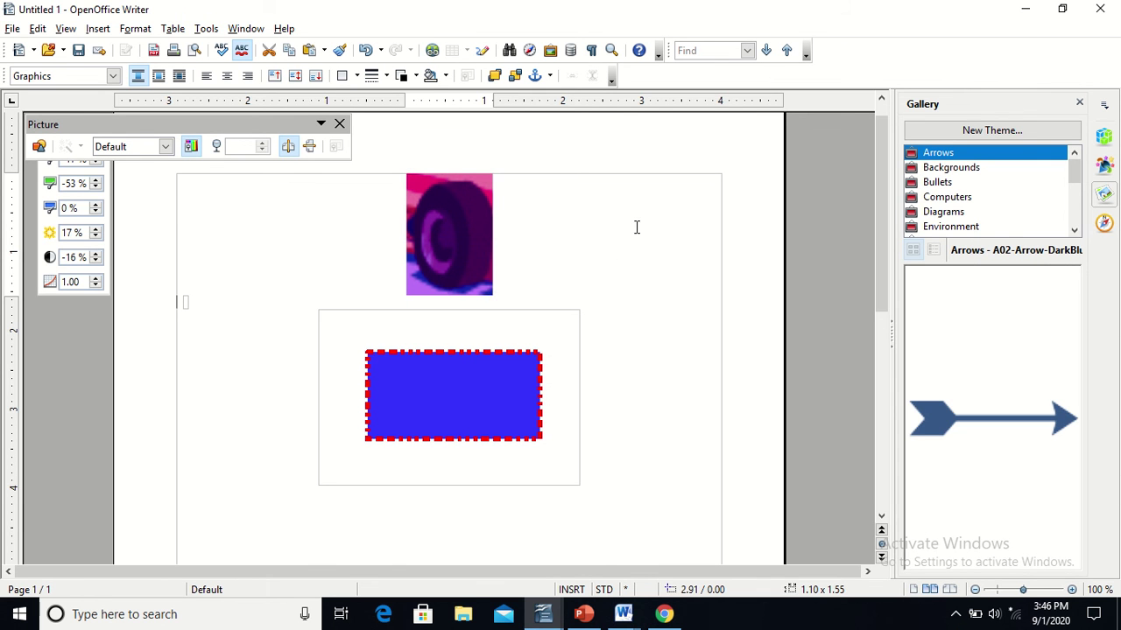
right_click(931, 414)
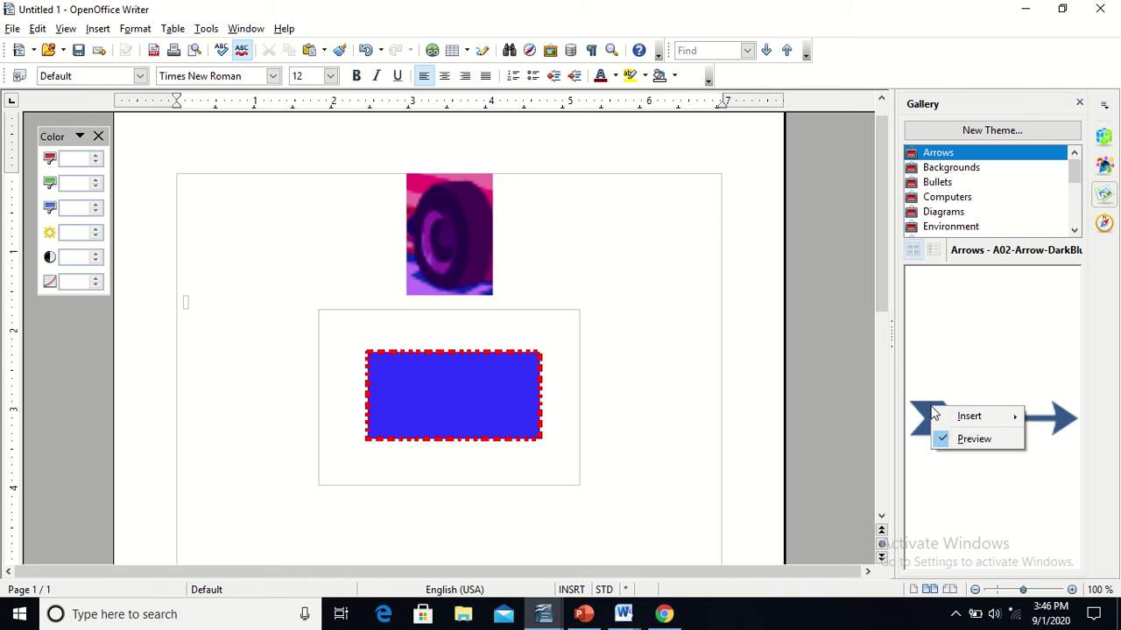
mouse_move(951, 420)
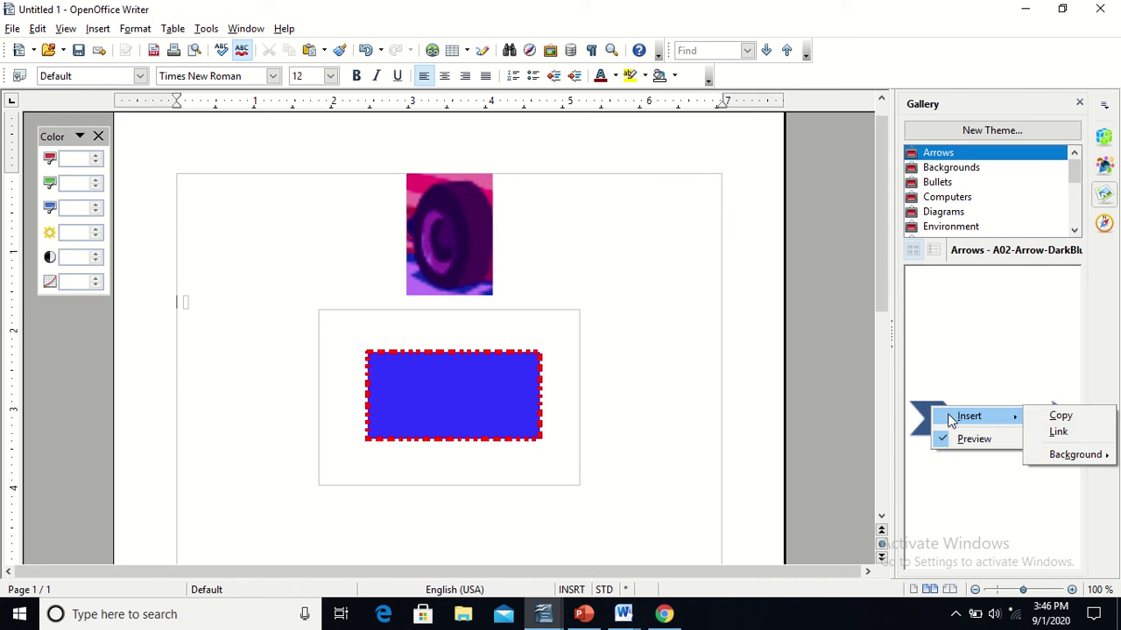
left_click(1069, 424)
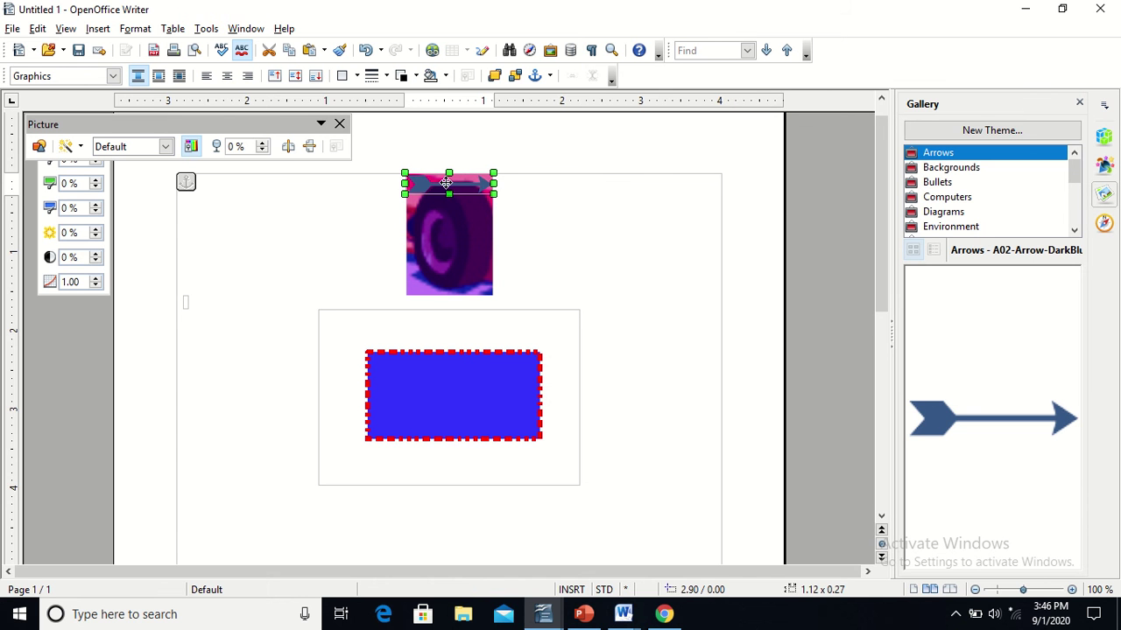
Move the inserted arrow to the right of the wheel picture, at about 4.45 / 0.68 inches, and deselect it.
left_click_drag(446, 182, 568, 236)
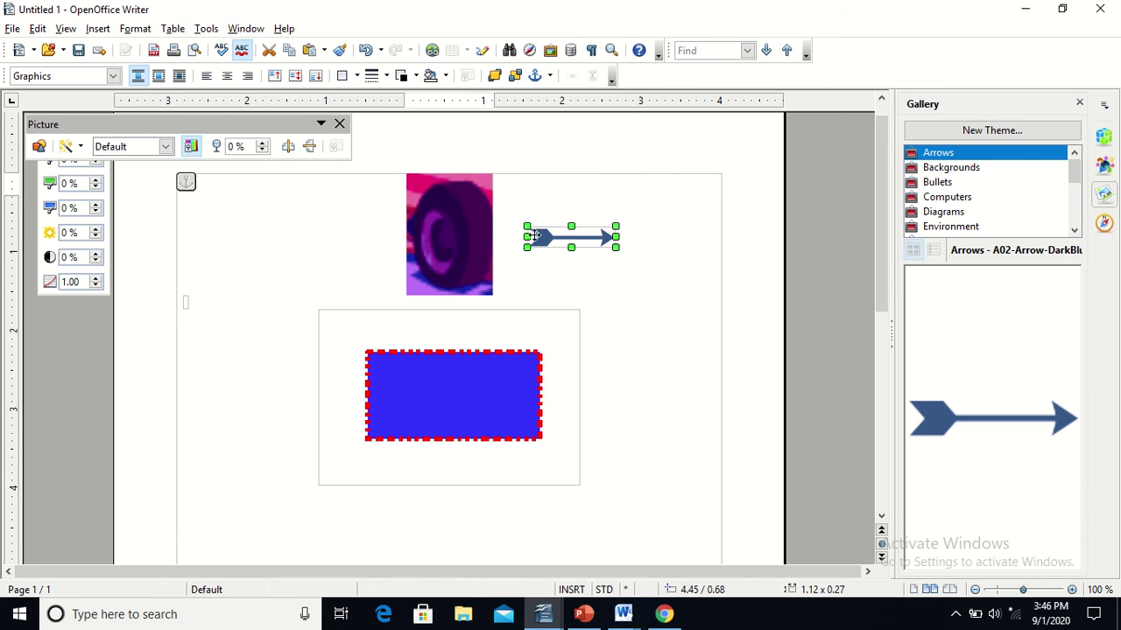
left_click(480, 236)
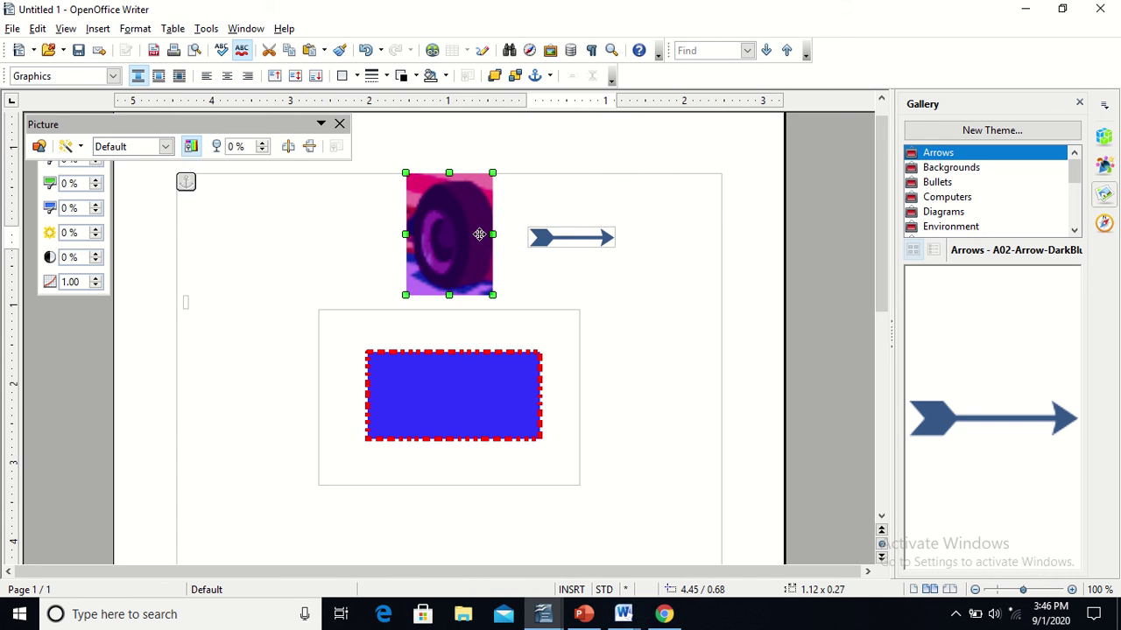
left_click(542, 241)
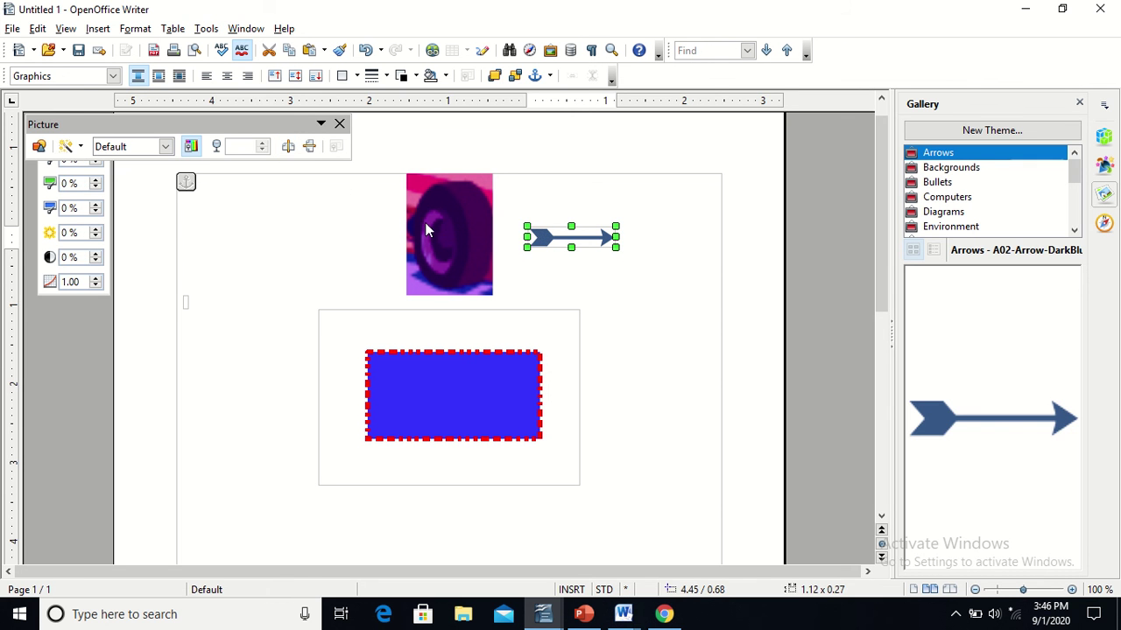
left_click(295, 187)
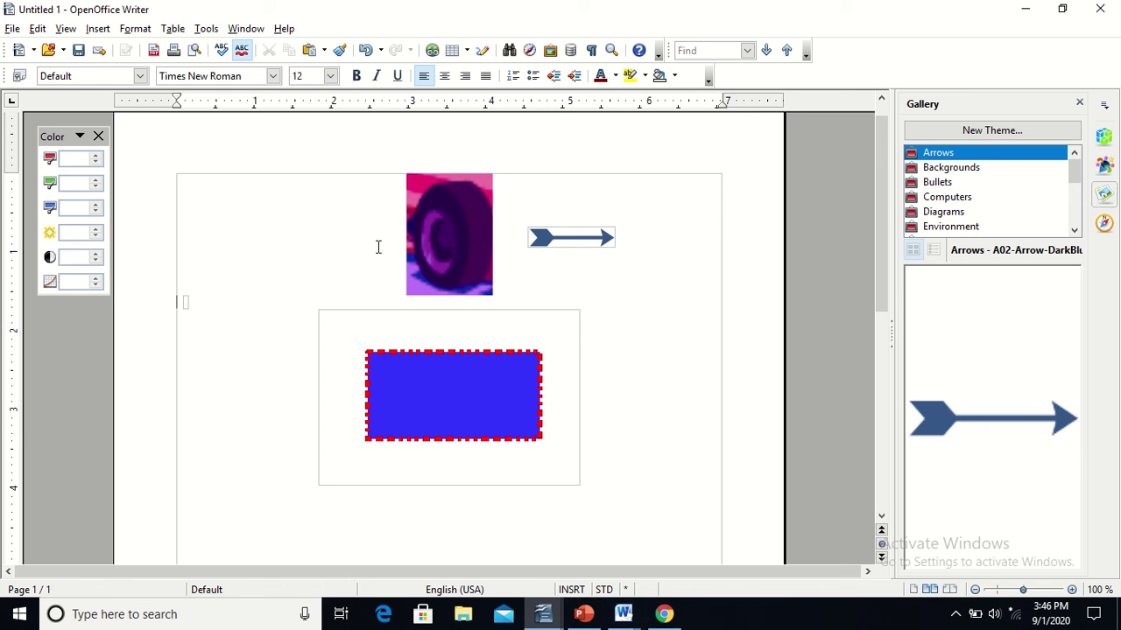
Switch to Document2 in Word and draw a "No" Symbol basic shape to the right of the red smiley face.
left_click(625, 616)
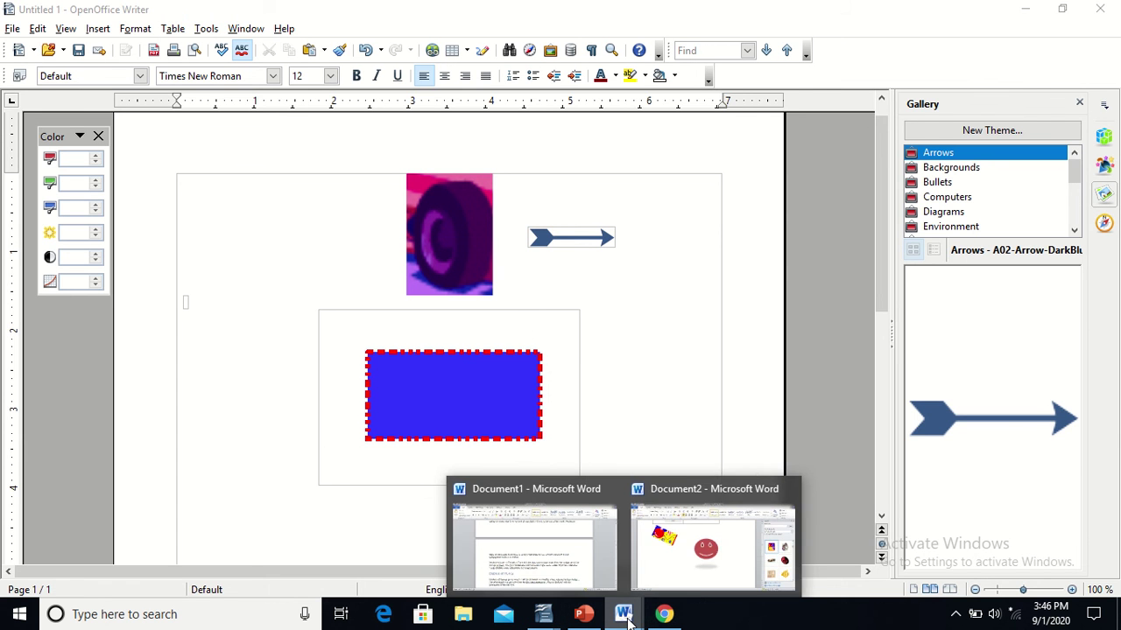
left_click(695, 588)
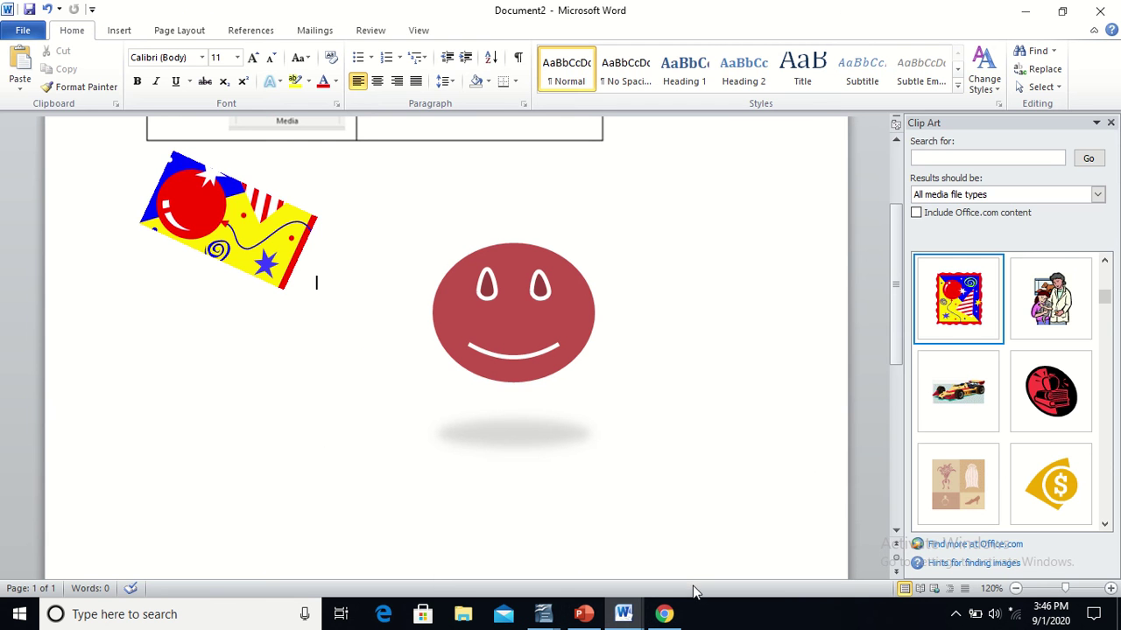
left_click(227, 216)
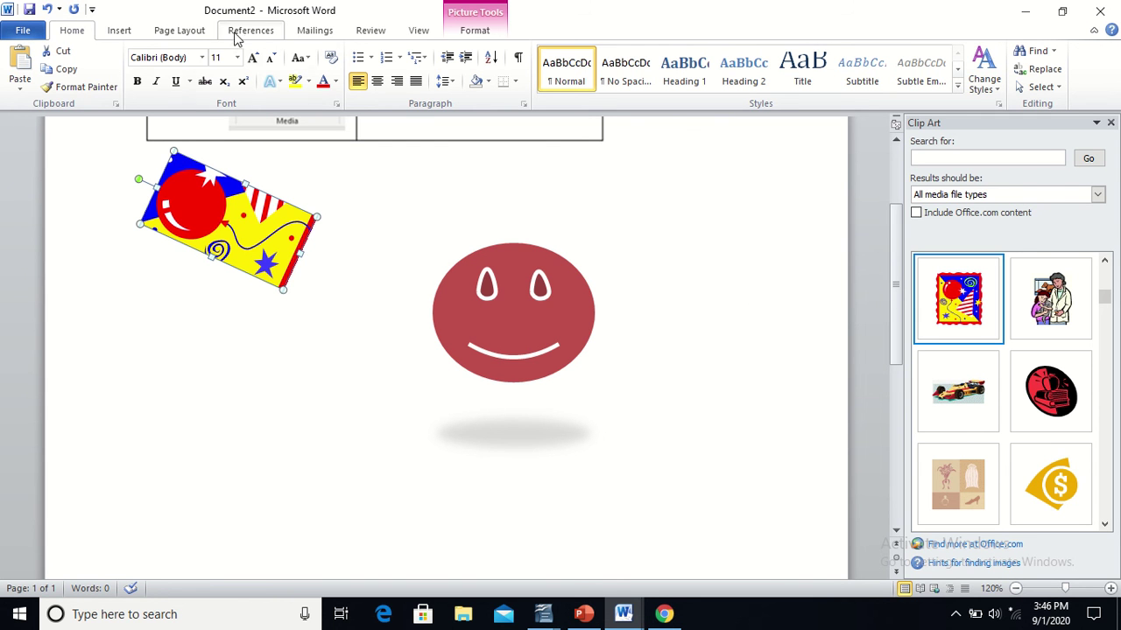
left_click(118, 31)
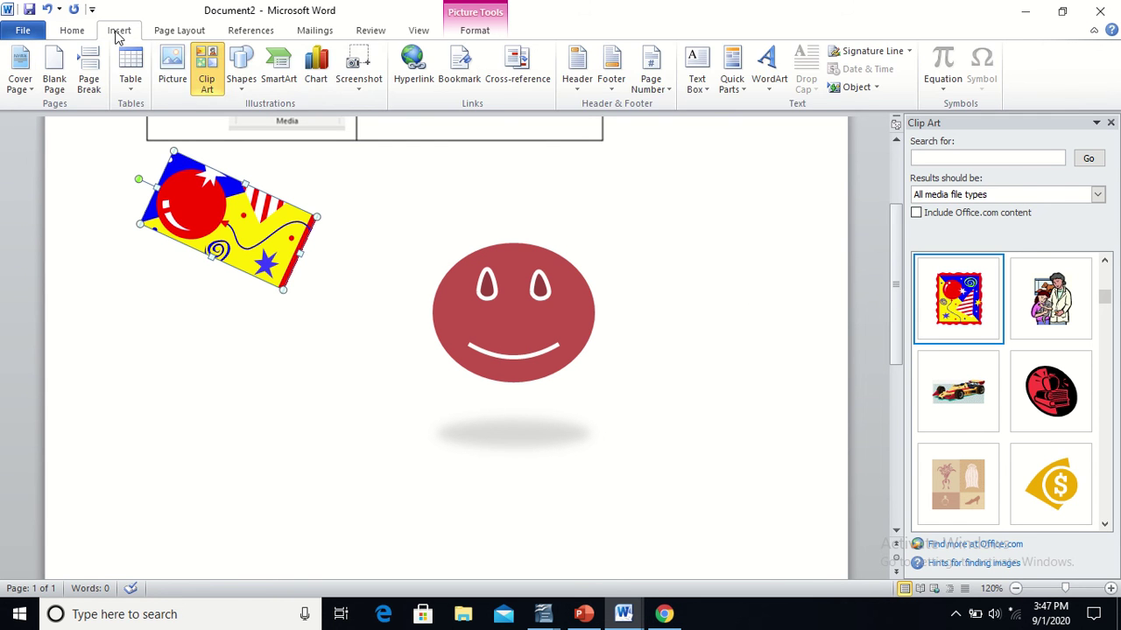
left_click(243, 79)
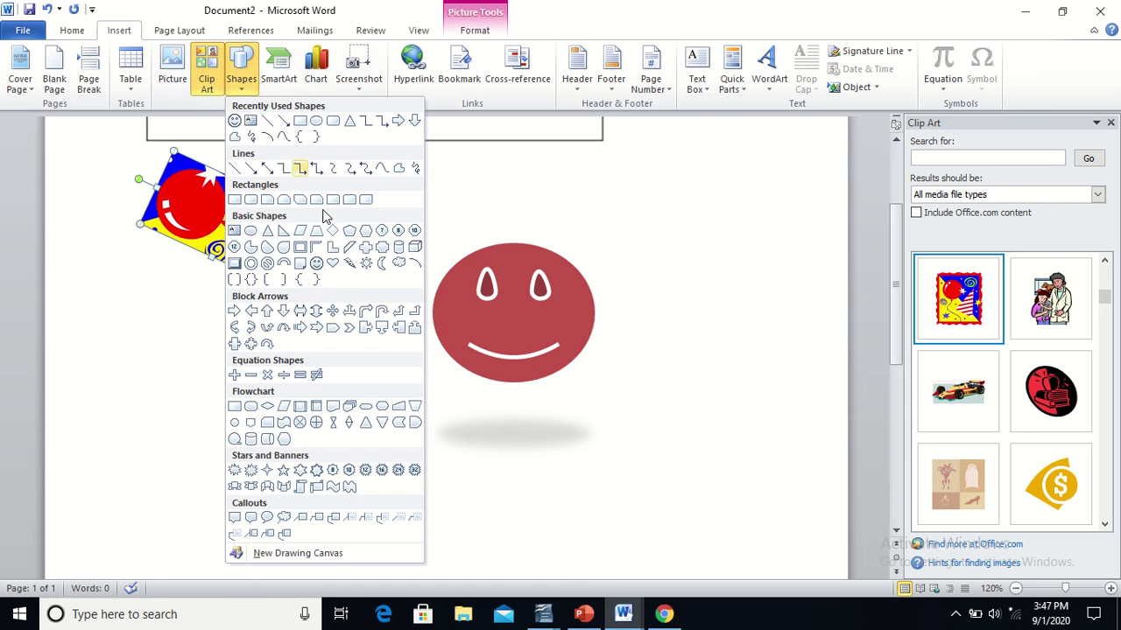
left_click(267, 263)
left_click_drag(623, 271, 769, 399)
Select the red smiley face together with the blue "No" symbol and group them into one object.
left_click(490, 287)
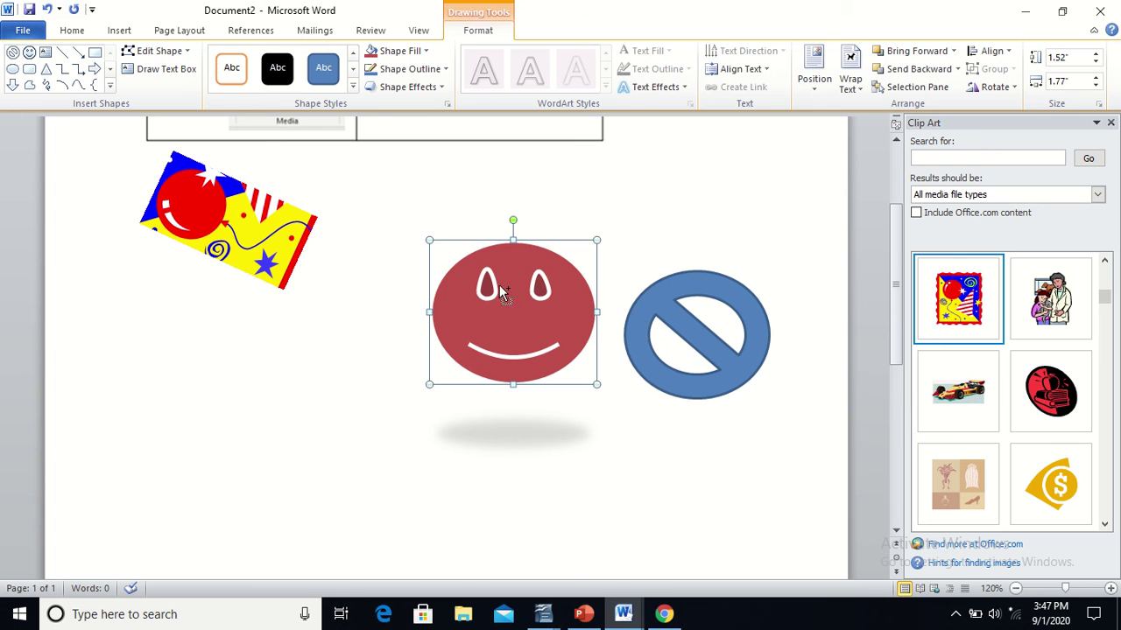
left_click(642, 328, "shift")
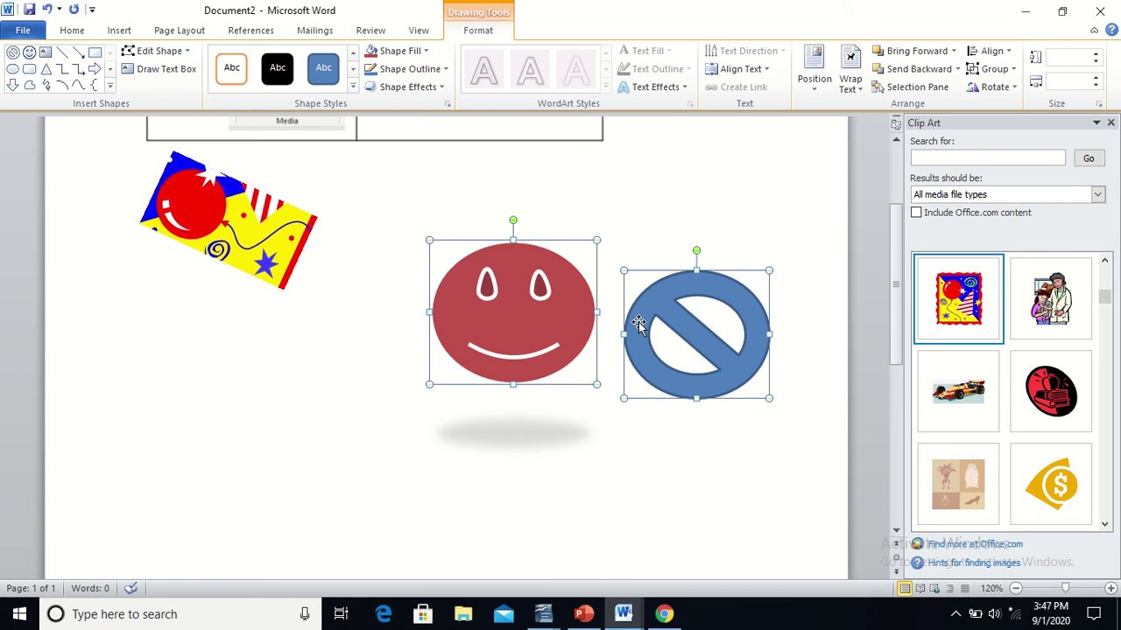
right_click(640, 323)
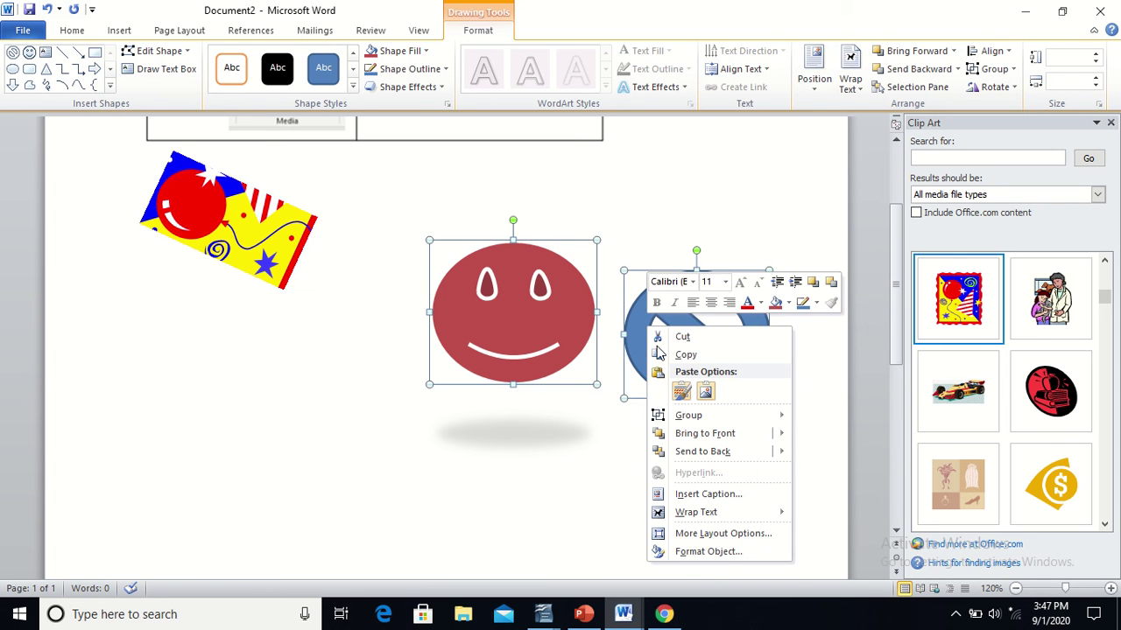
mouse_move(724, 420)
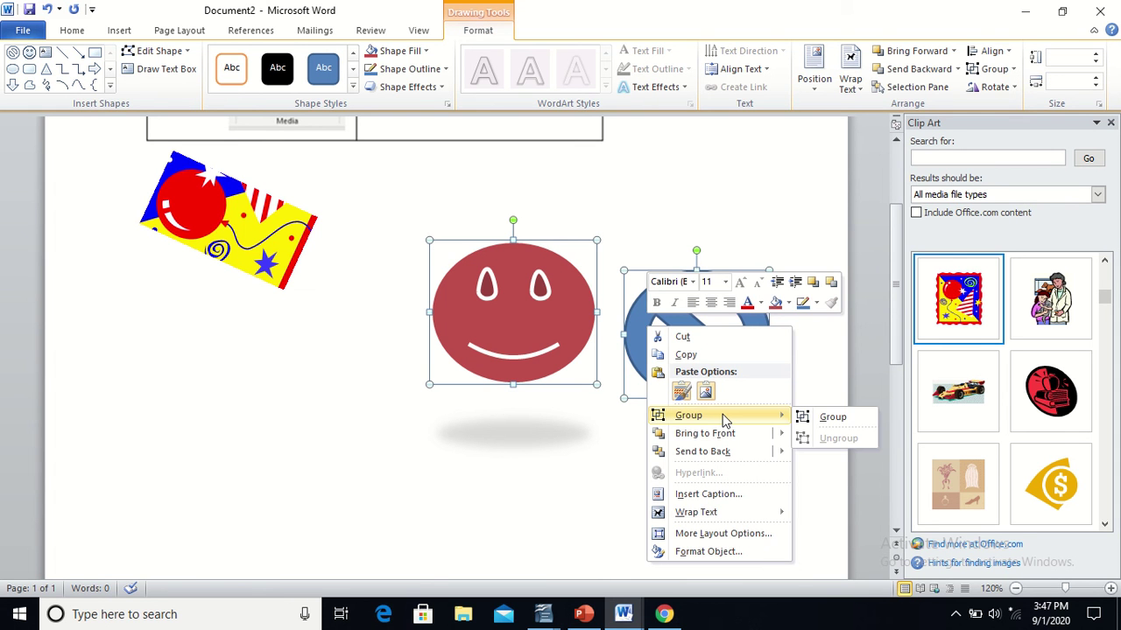
left_click(803, 418)
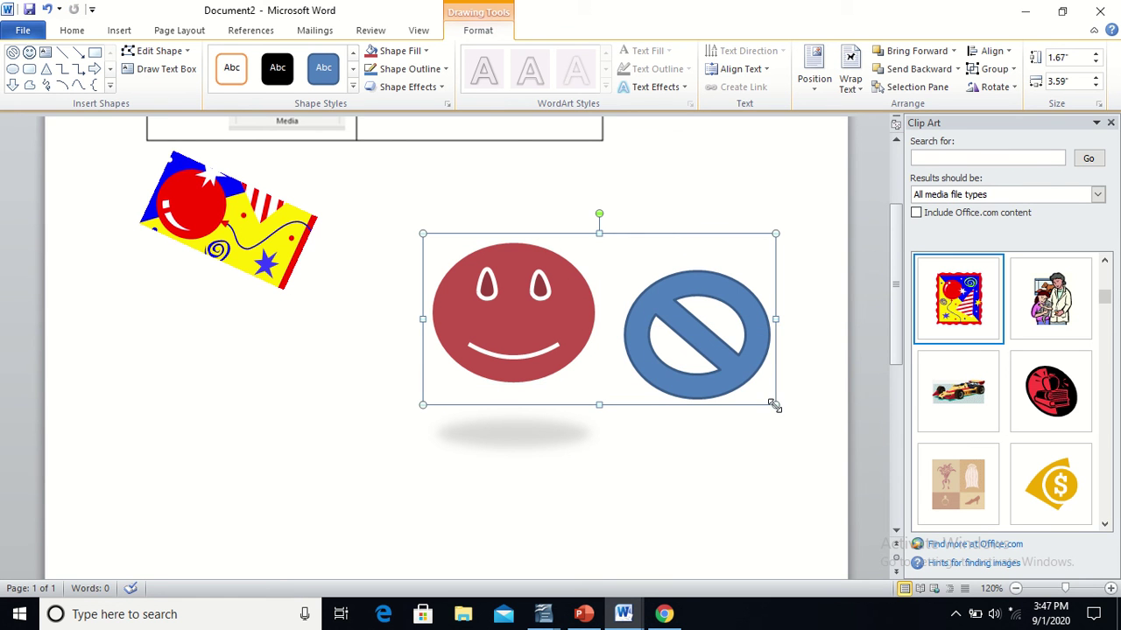
Shrink the group to about 0.62" high by 2.31" wide and rotate it clockwise by about 70 degrees.
left_click_drag(775, 405, 651, 298)
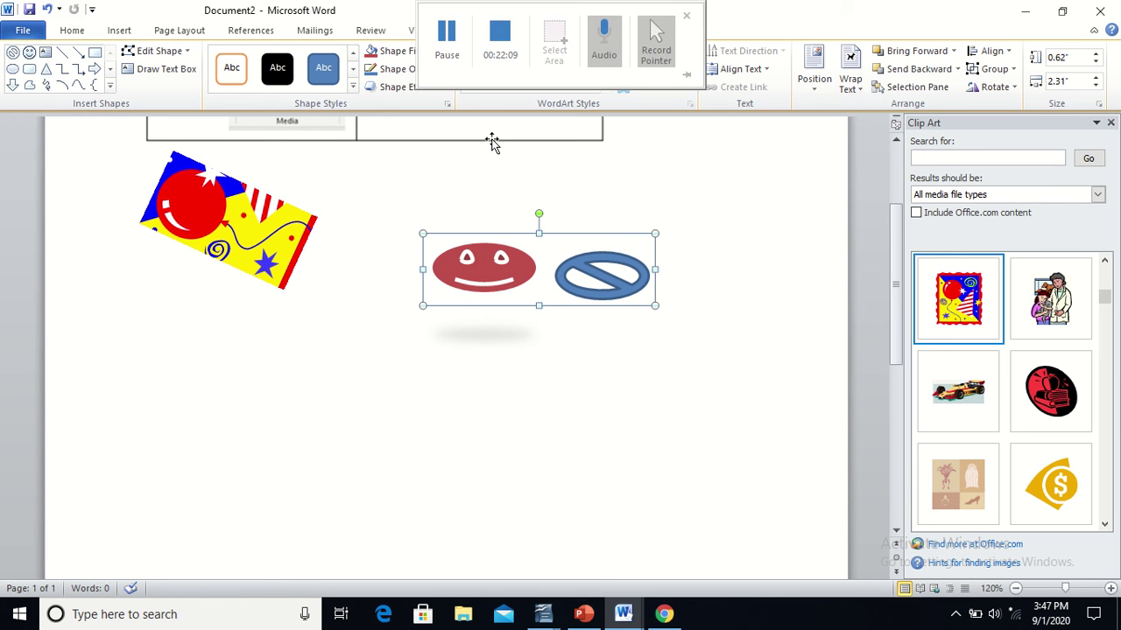
left_click_drag(539, 214, 590, 254)
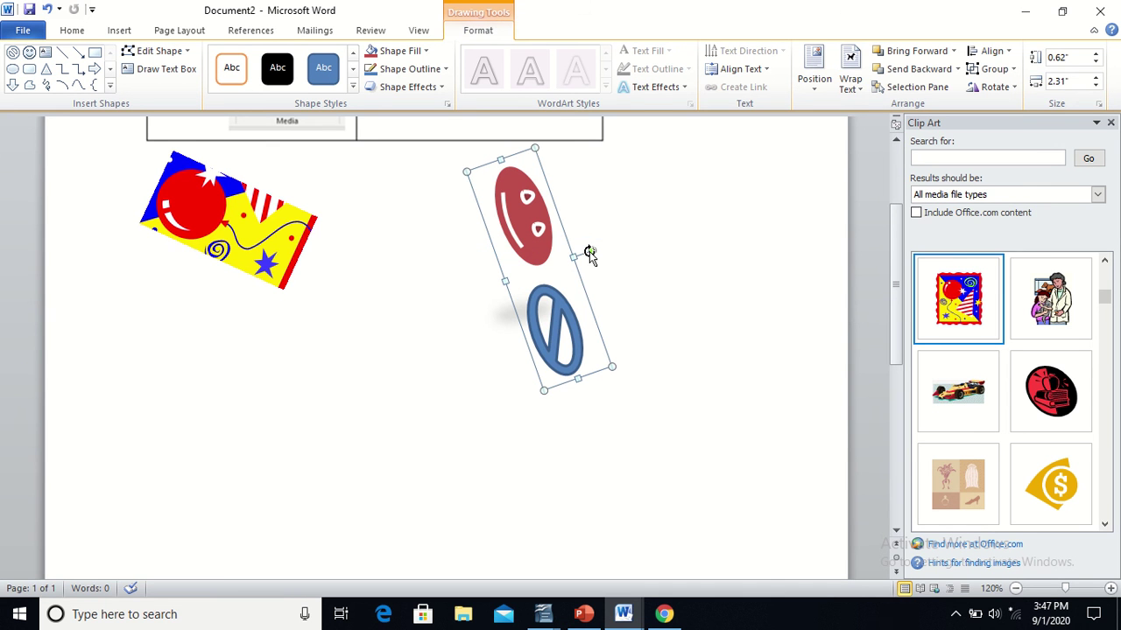
Ungroup the red smiley face and the blue "No" symbol into separate shapes and deselect them.
left_click(518, 262)
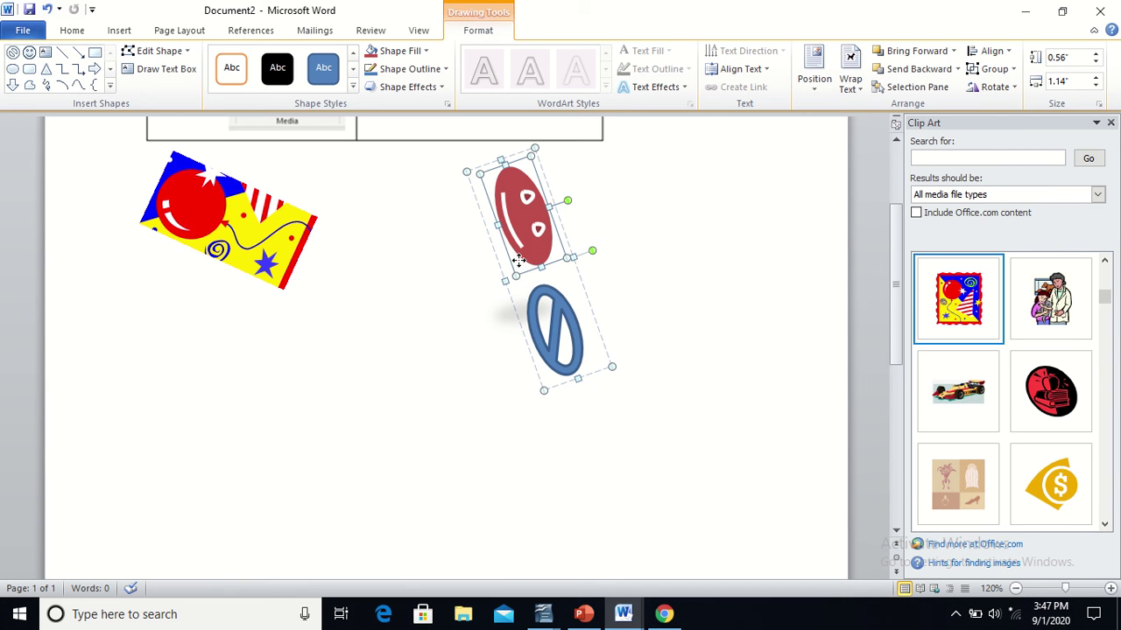
left_click(576, 354)
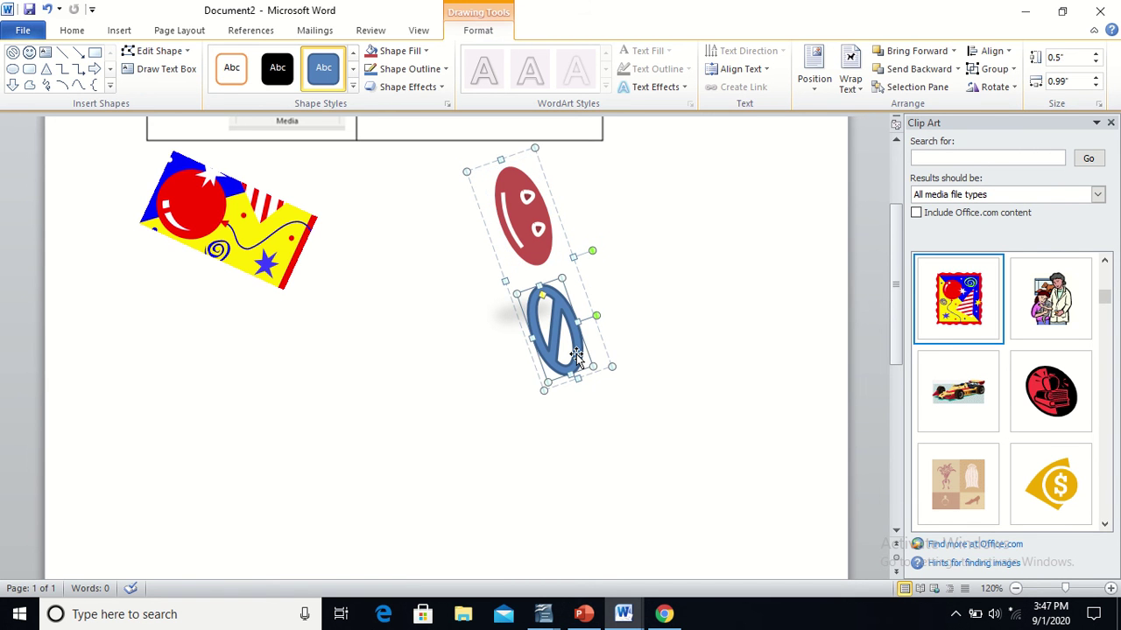
left_click(598, 338)
right_click(598, 338)
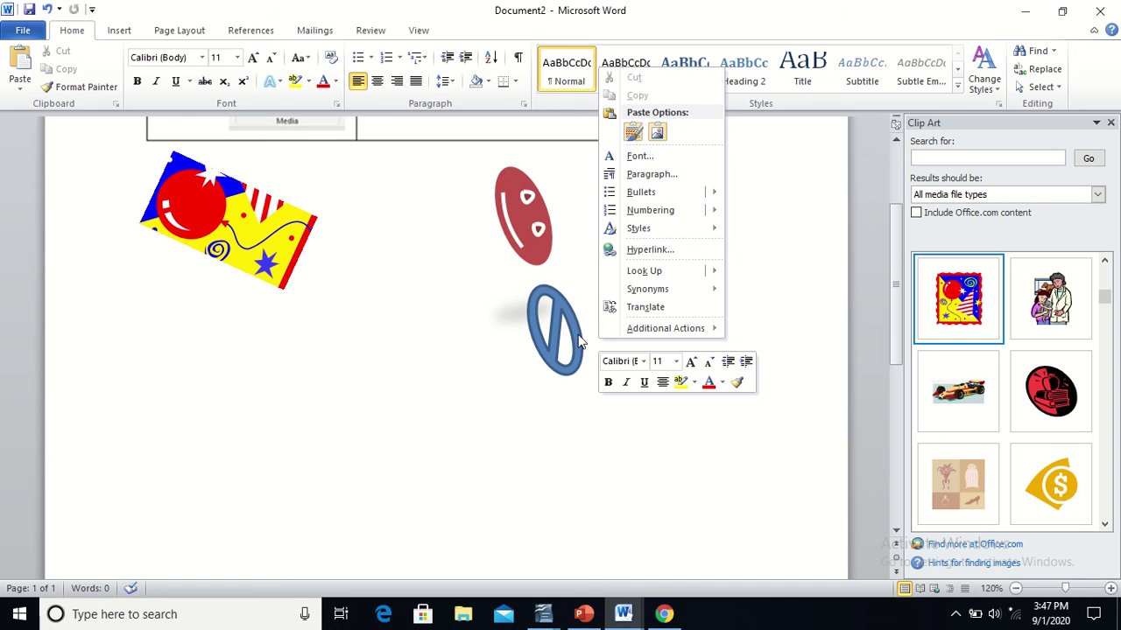
left_click(570, 328)
right_click(580, 340)
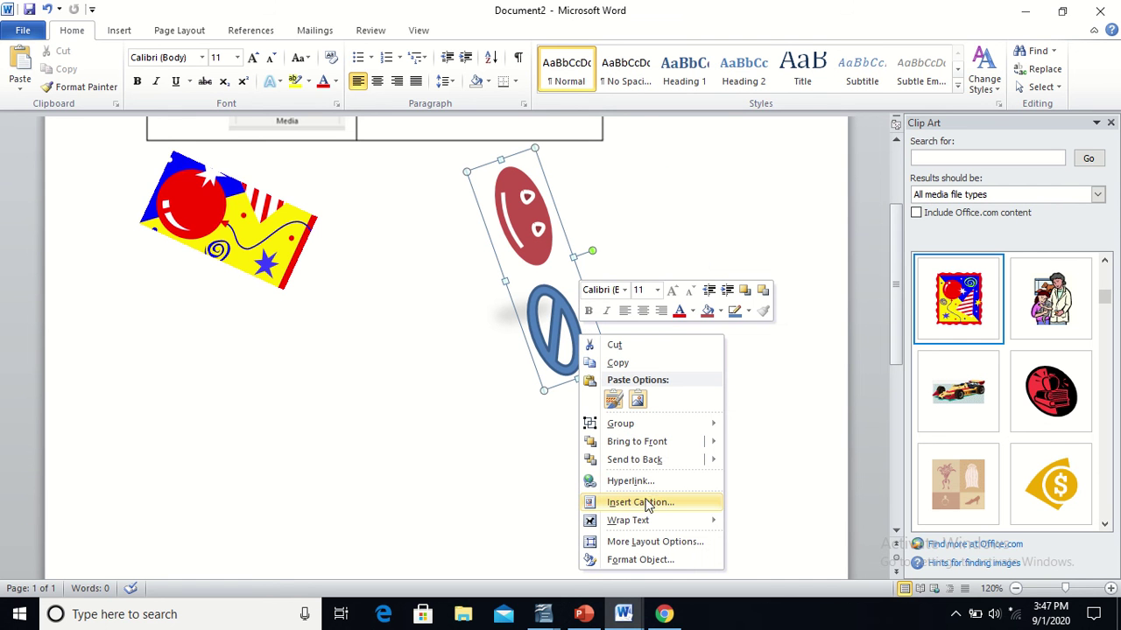
mouse_move(670, 429)
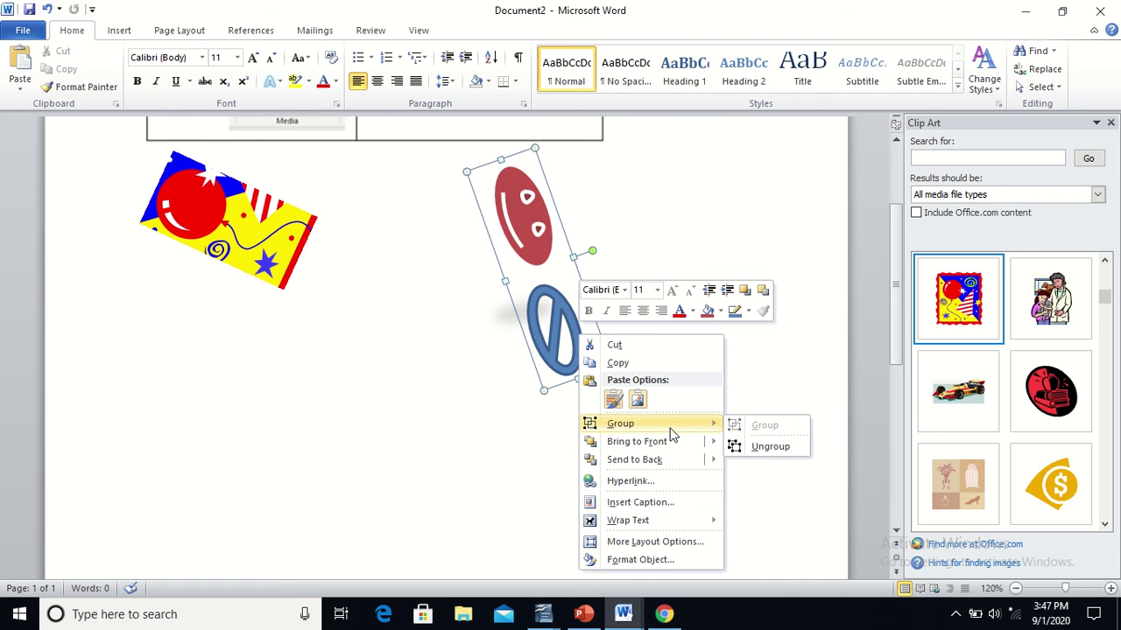
left_click(754, 445)
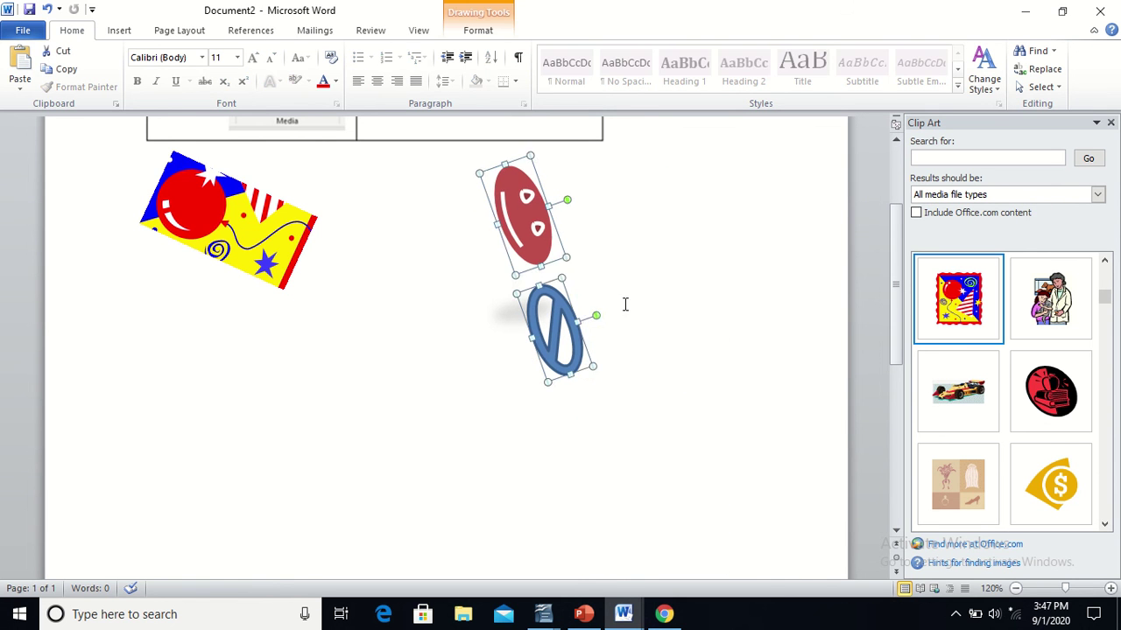
left_click(625, 304)
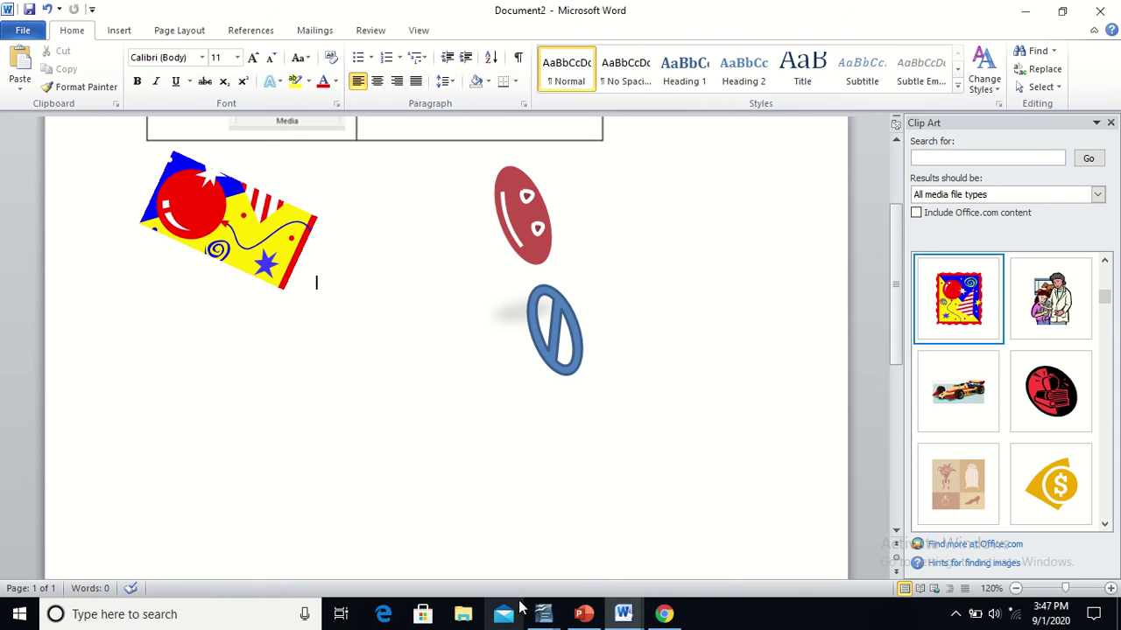
Switch to Writer, insert a copy of the bludiamd bullet from the Gallery, and place it beside the arrow at 5.58 / 0.48, sized 0.48 x 0.46.
mouse_move(543, 614)
left_click(585, 580)
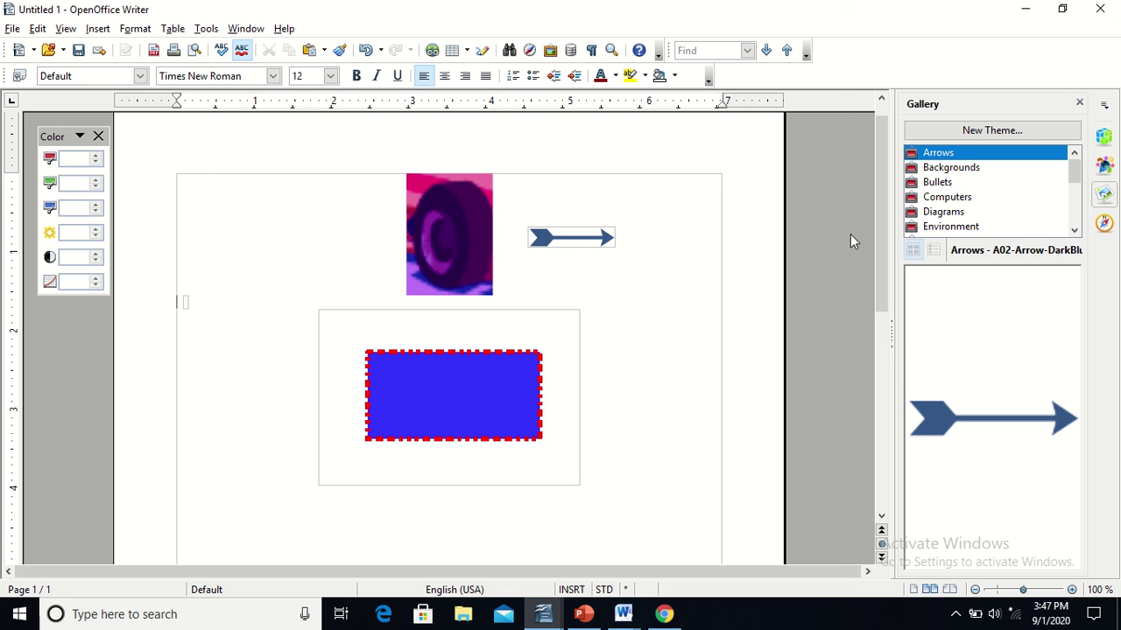
left_click(947, 182)
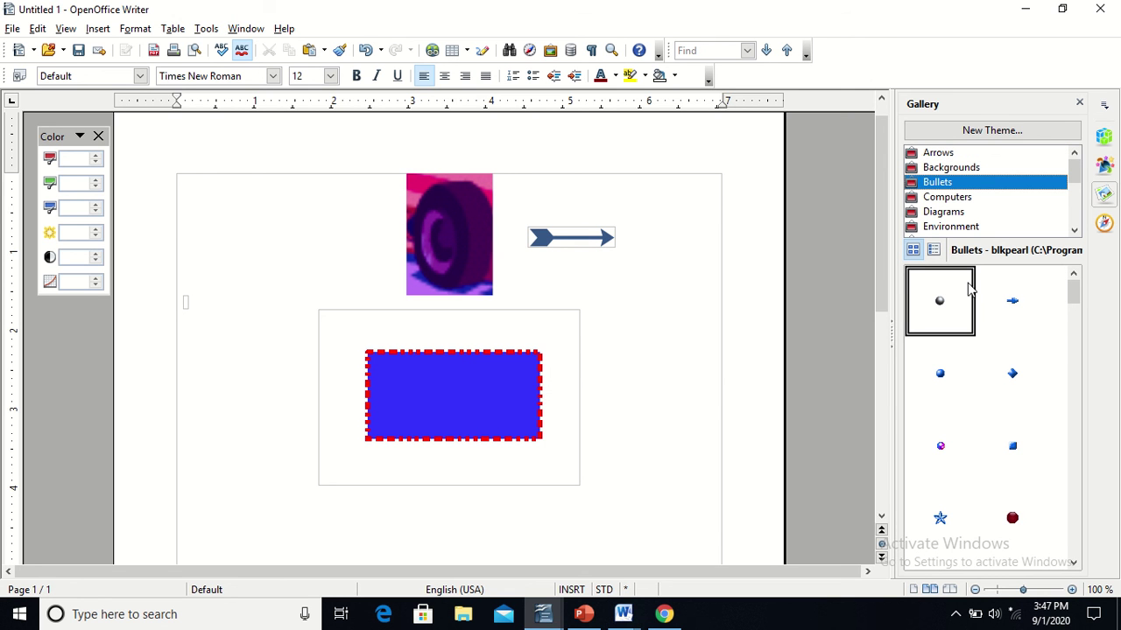
left_click(1013, 386)
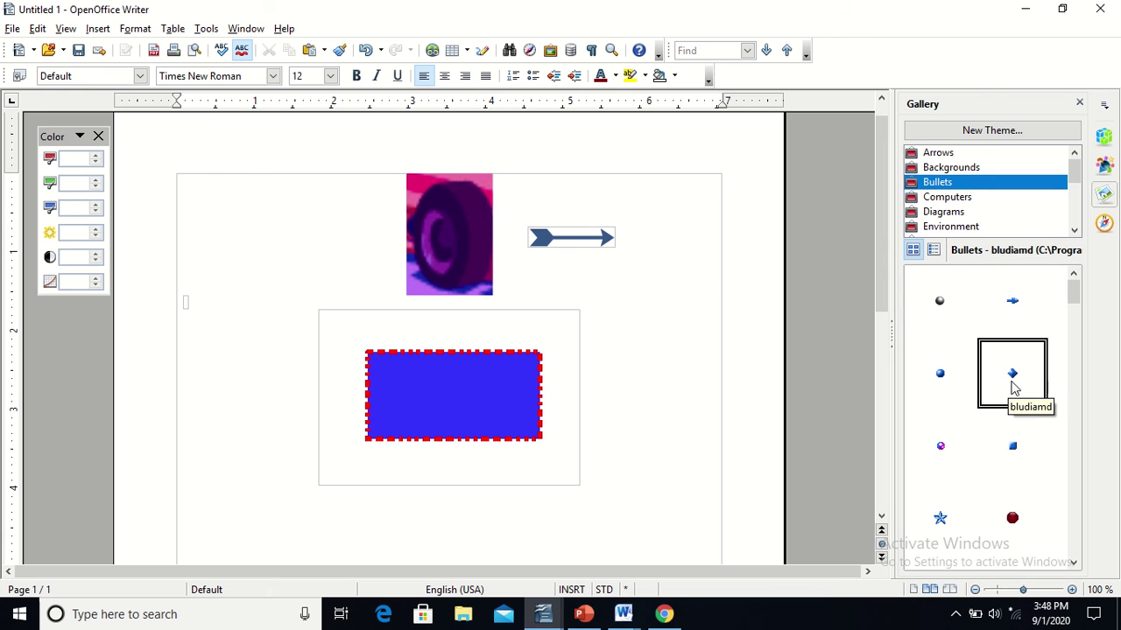
right_click(1013, 386)
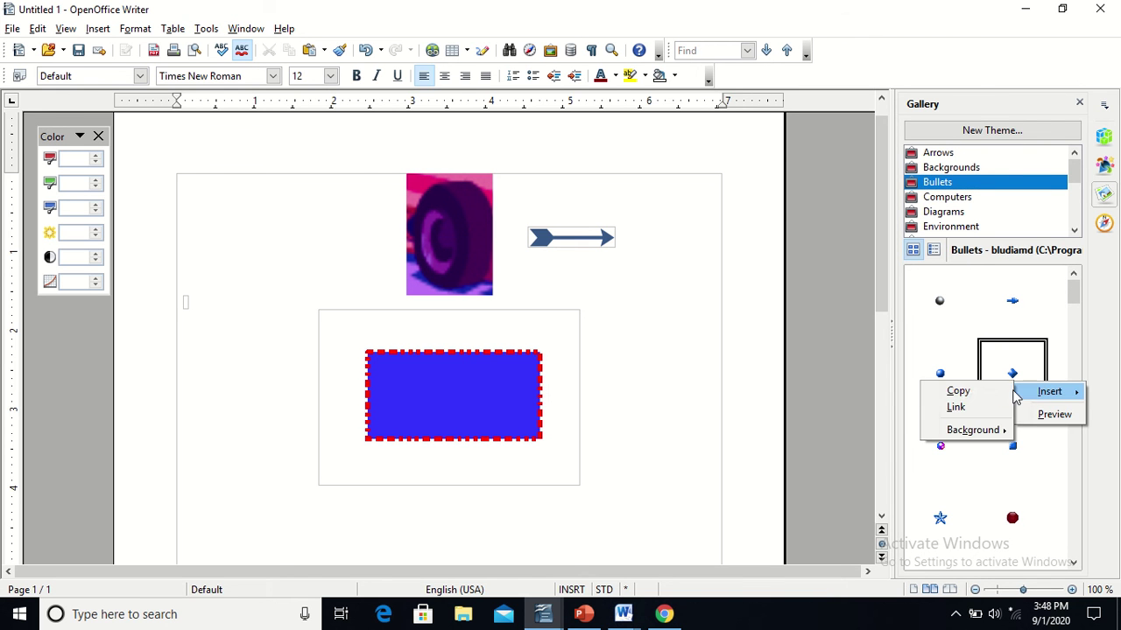
left_click(995, 393)
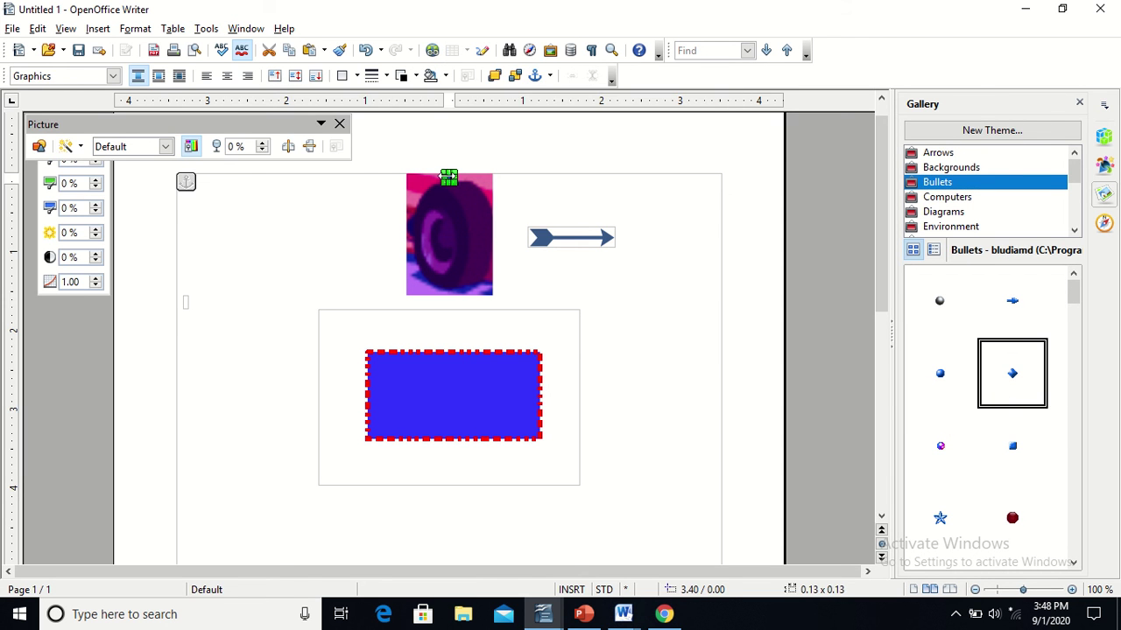
left_click_drag(449, 179, 628, 225)
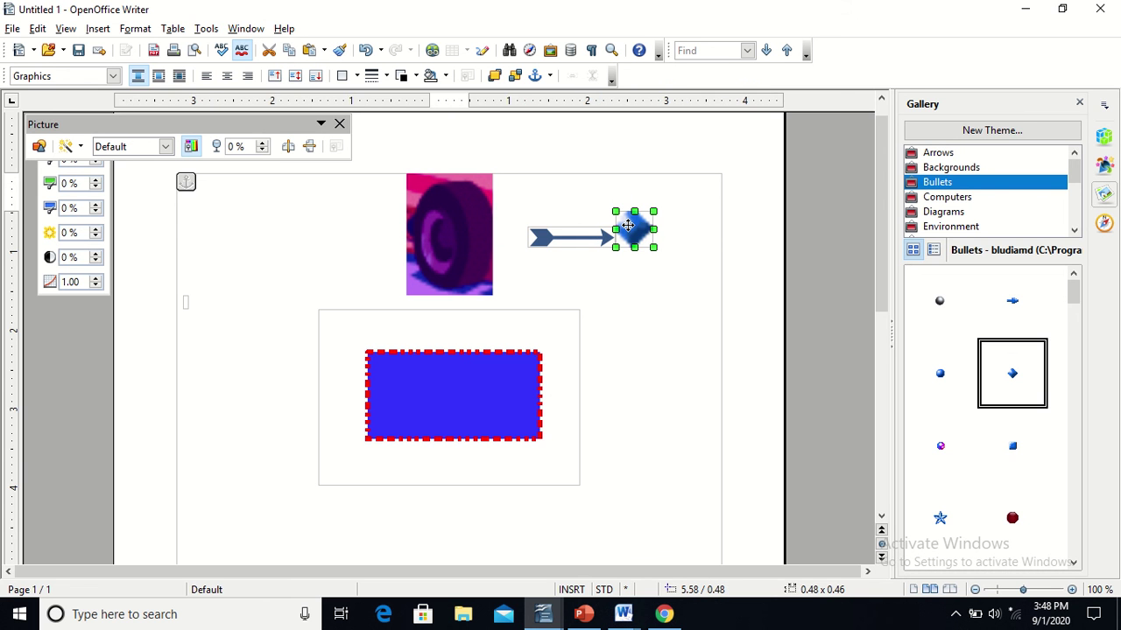
Try to select the arrow and the blue diamond together.
left_click(574, 228)
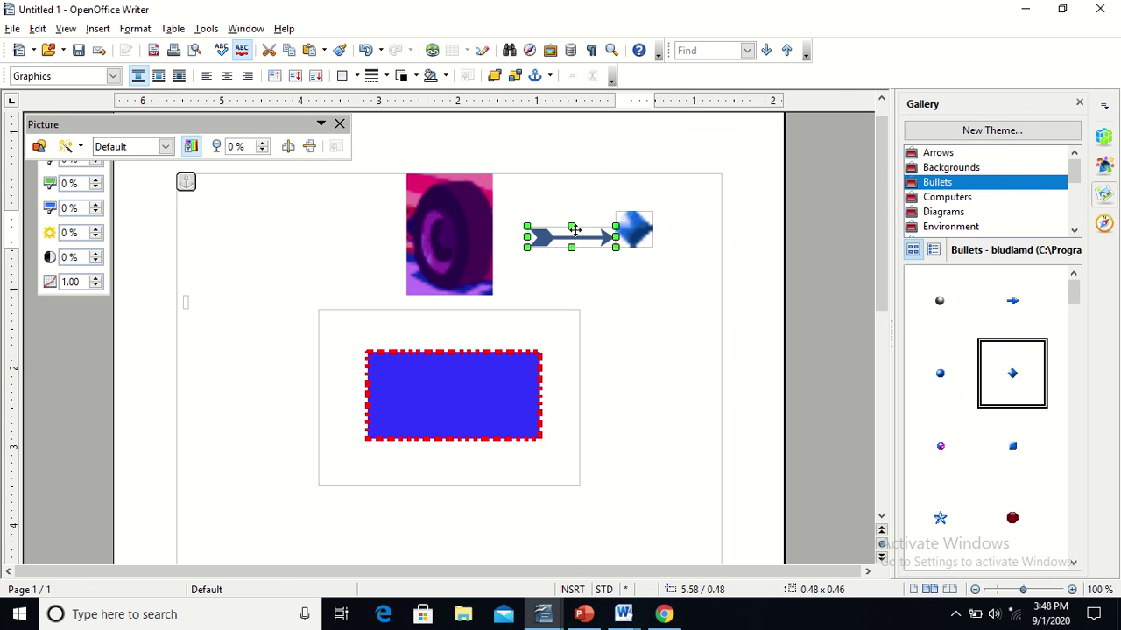
left_click(635, 232)
key("Tab")
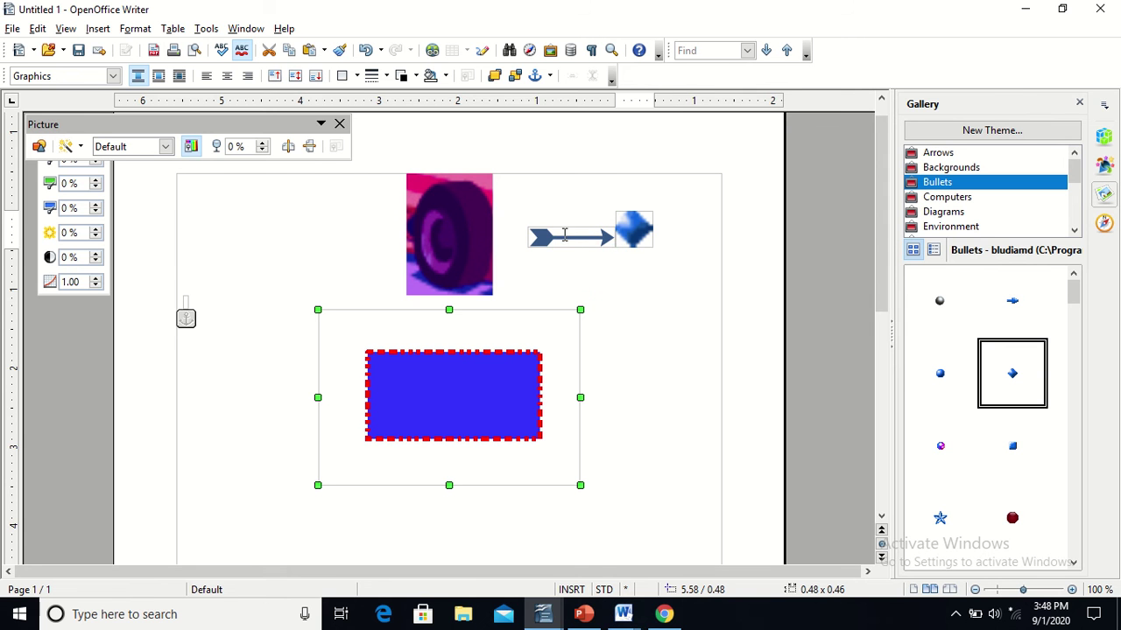
left_click(567, 238)
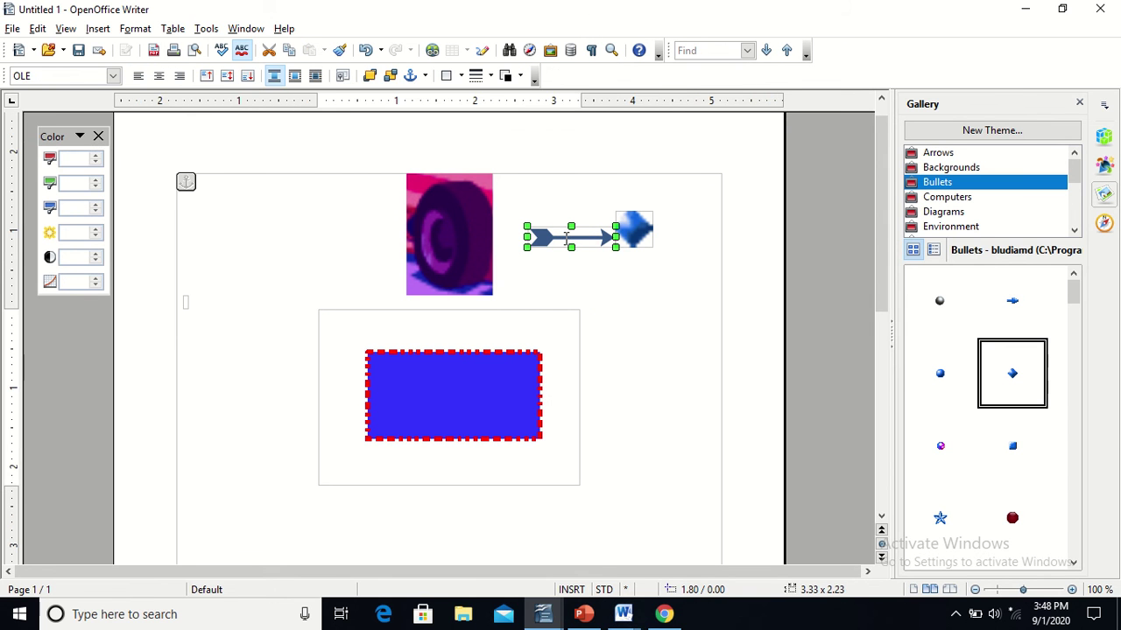
left_click(634, 236)
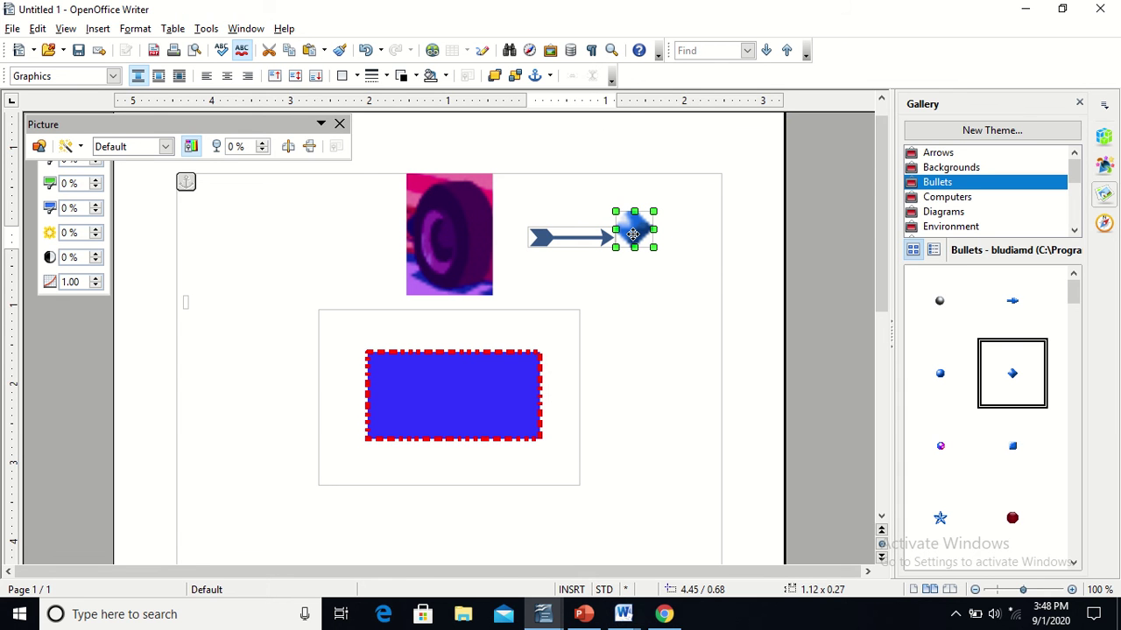
left_click(571, 224)
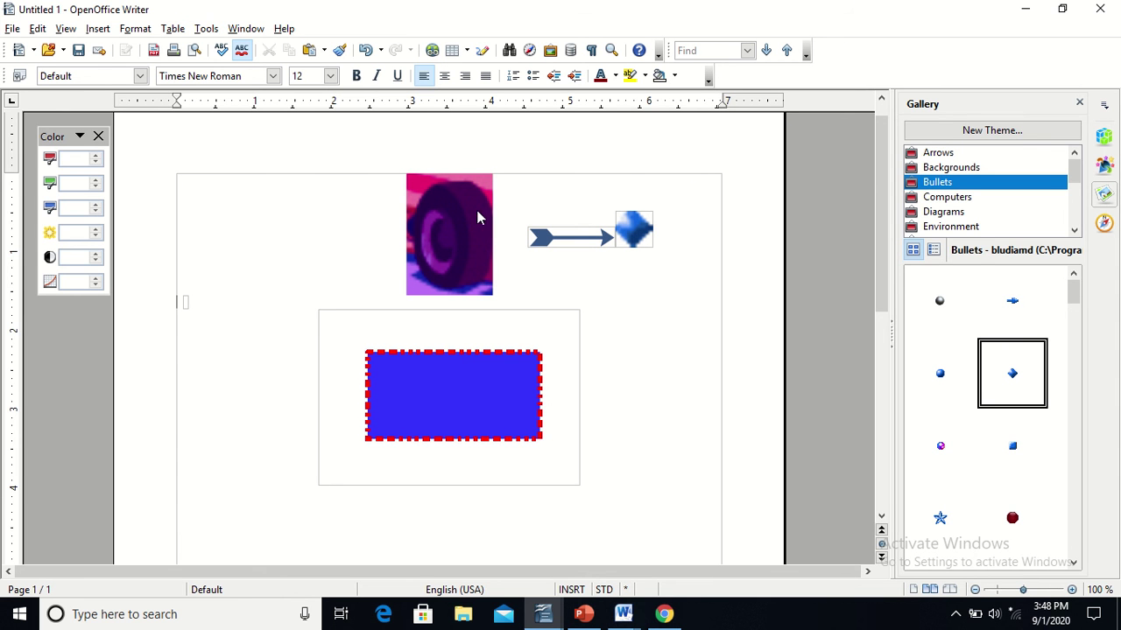
Check the grouping options for the wheel picture and try to select it together with the arrow.
right_click(458, 263)
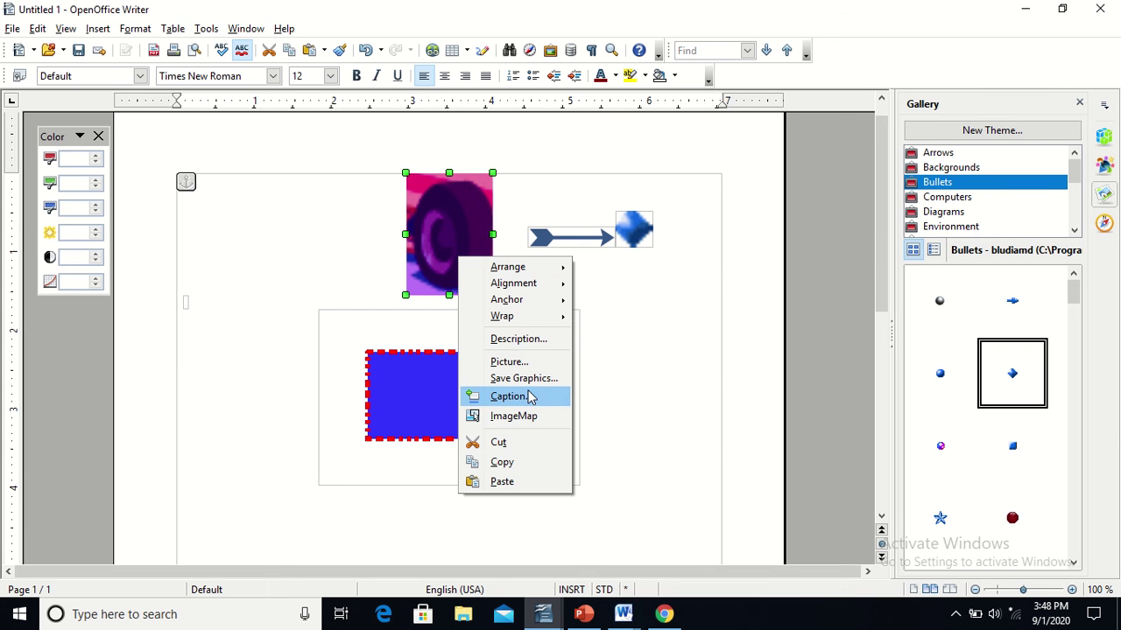
left_click(123, 30)
left_click(124, 30)
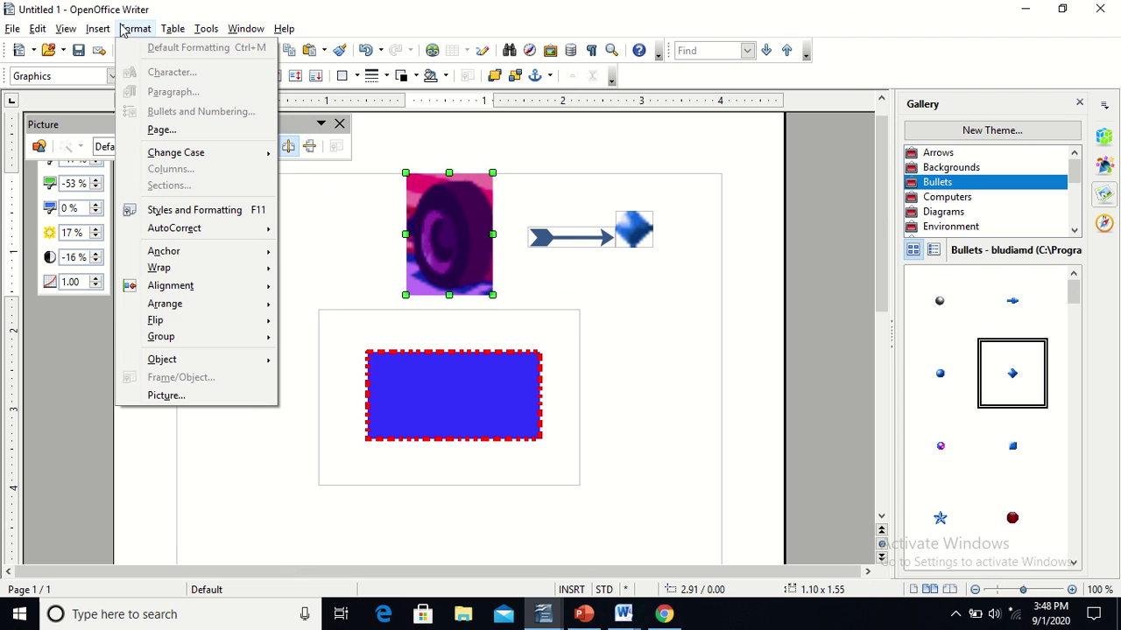
mouse_move(251, 338)
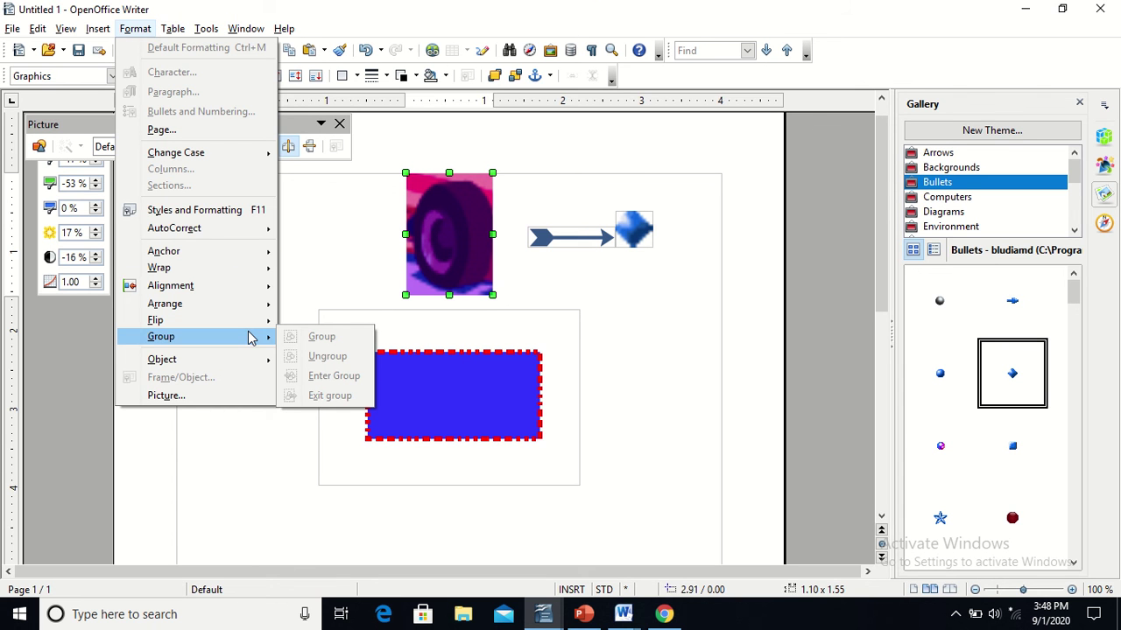
left_click(560, 238)
left_click(558, 238)
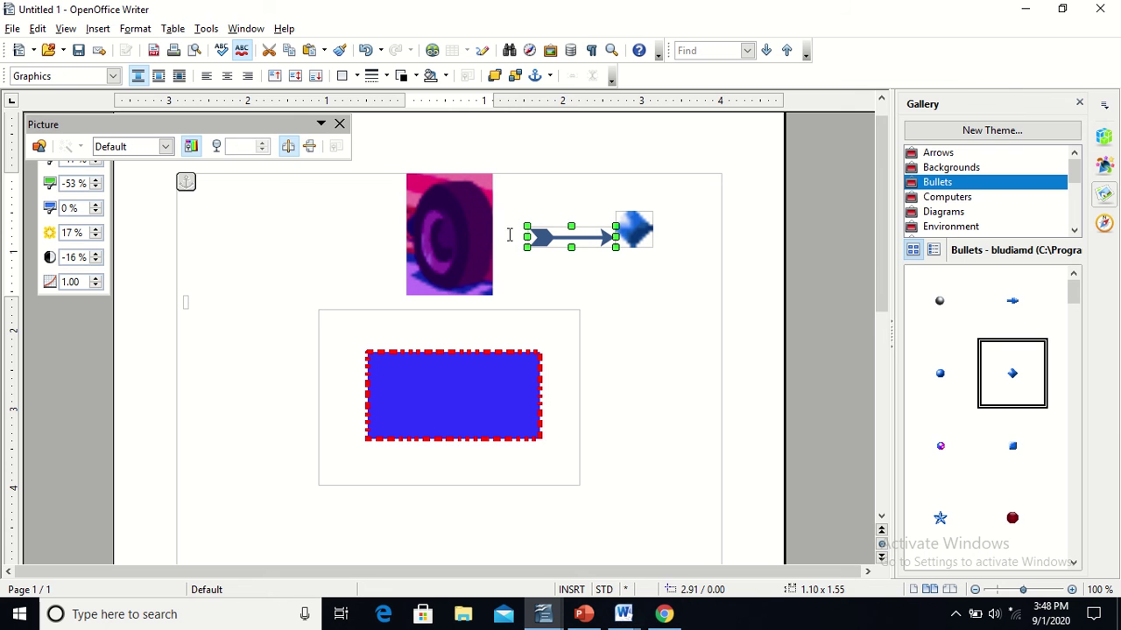
left_click(463, 244)
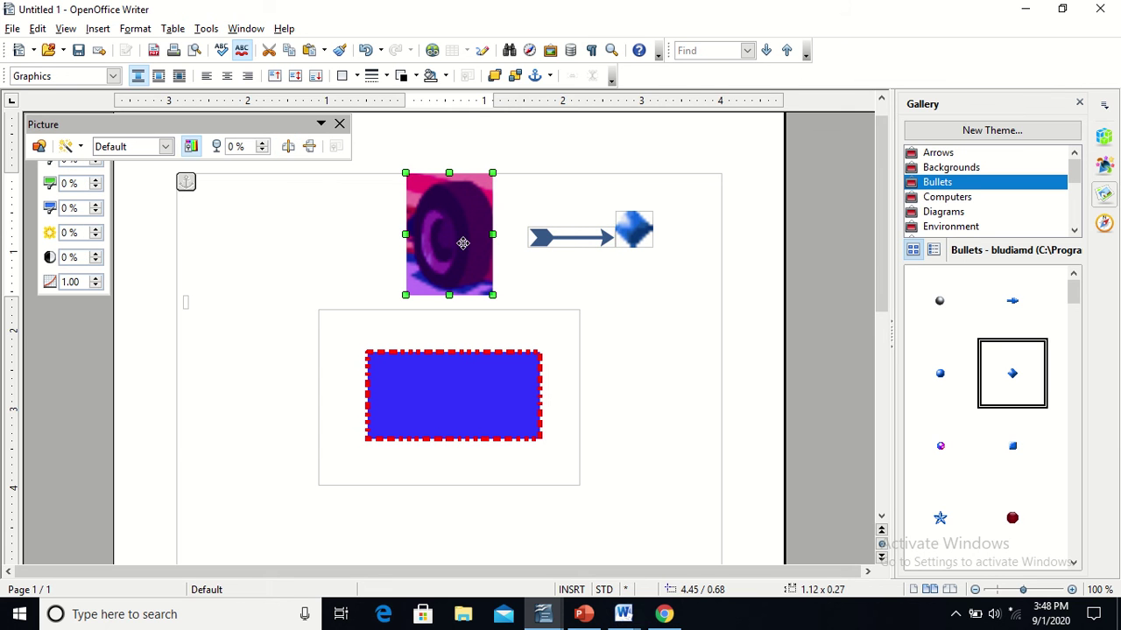
left_click(591, 233)
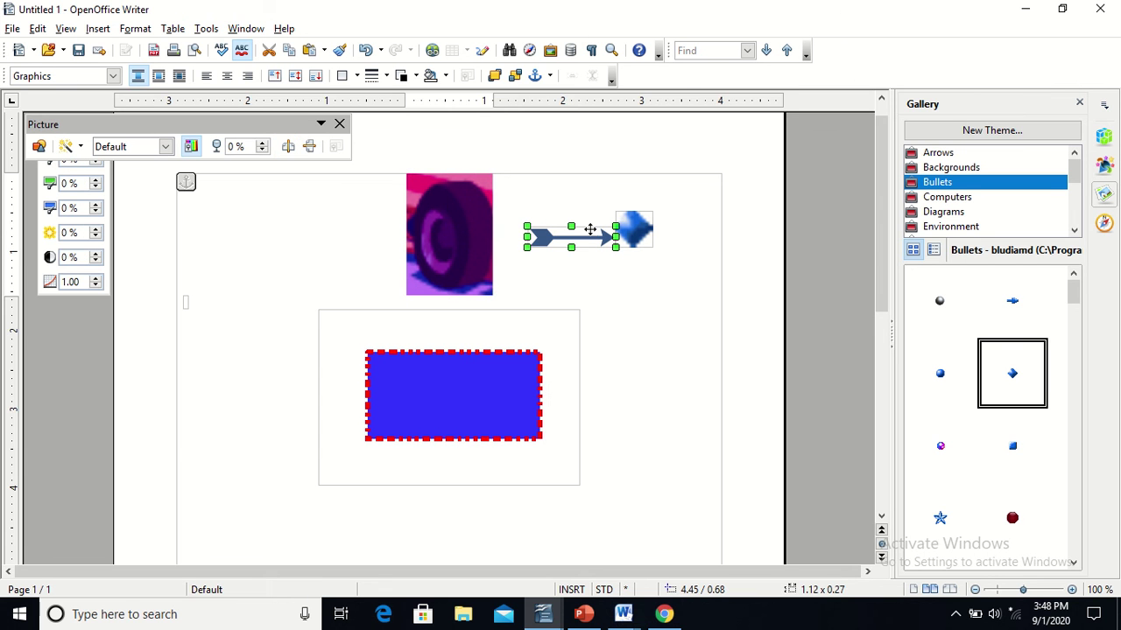
Move the anchor of the blue rectangle object up to the first paragraph and check its available object options.
left_click(414, 435)
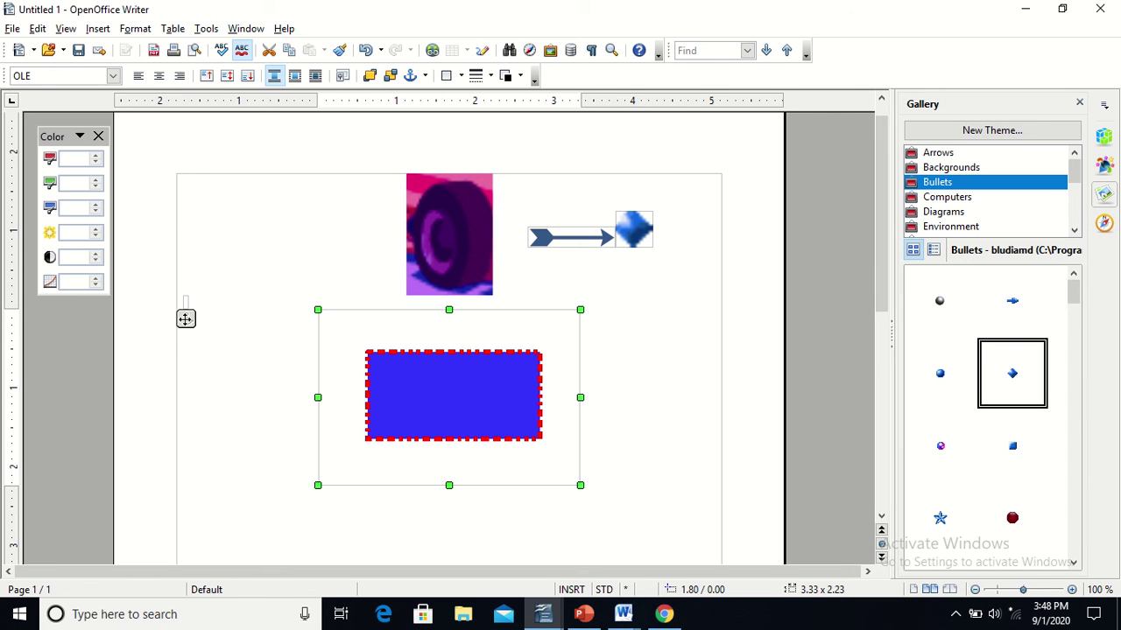
left_click_drag(185, 319, 195, 210)
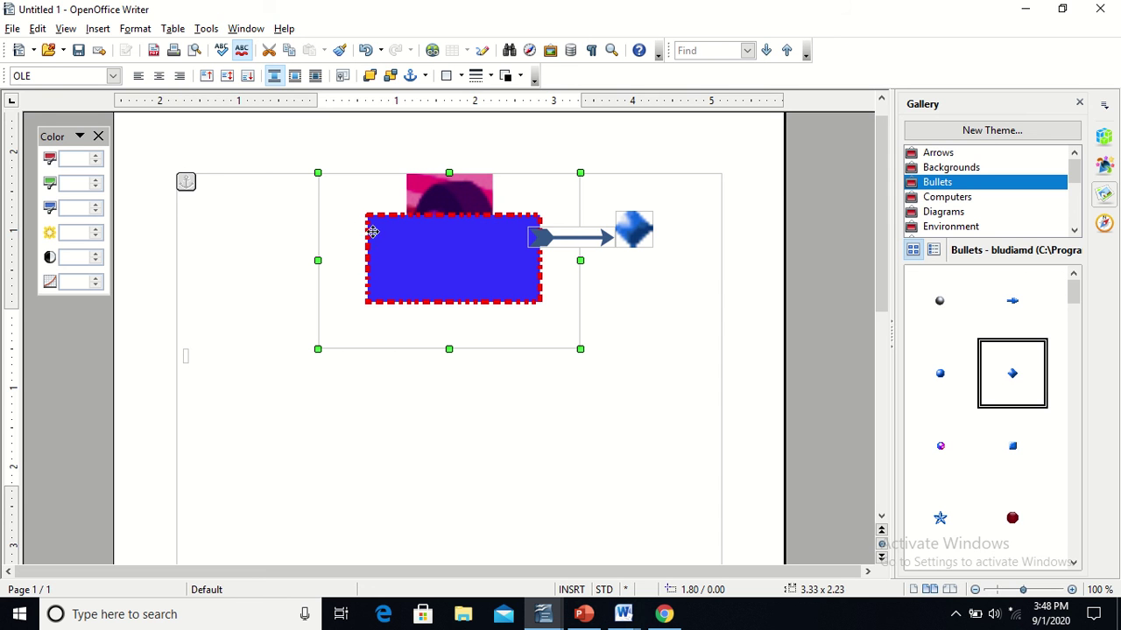
right_click(489, 224)
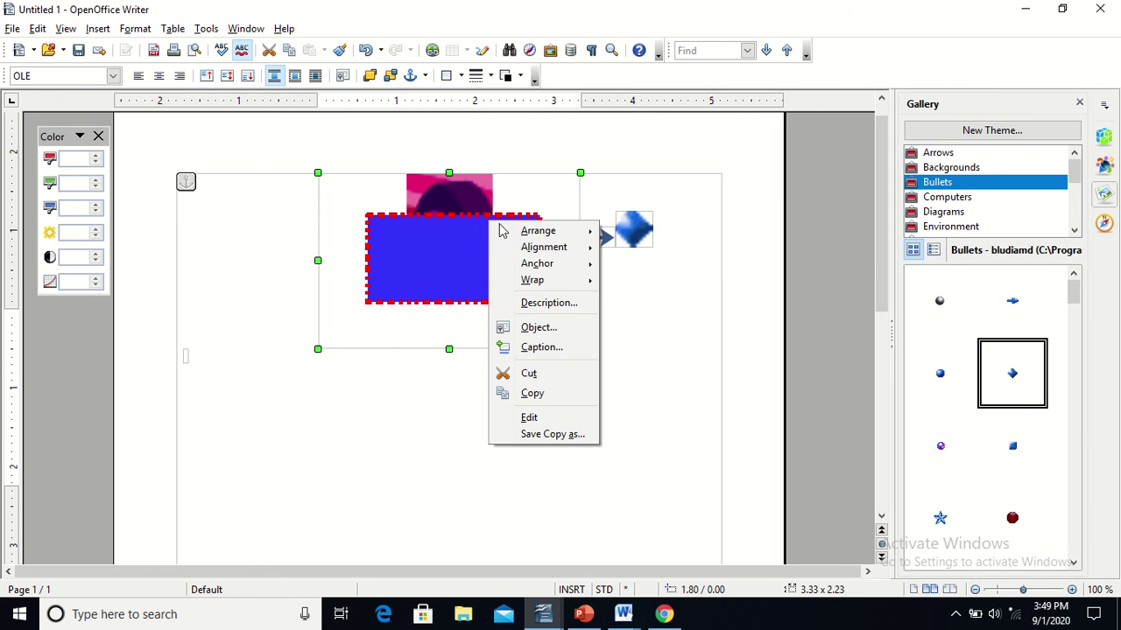
left_click(687, 425)
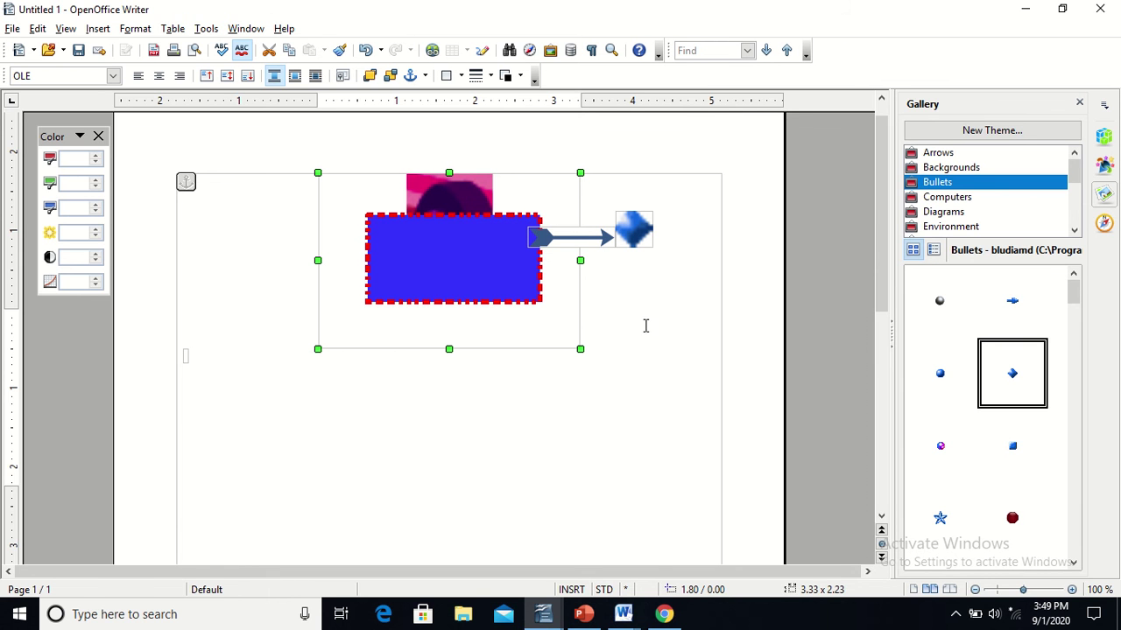
Switch to the UNIT-1 Digital Documentation PDF in Chrome and read the sections on resizing and grouping drawing objects.
left_click(624, 616)
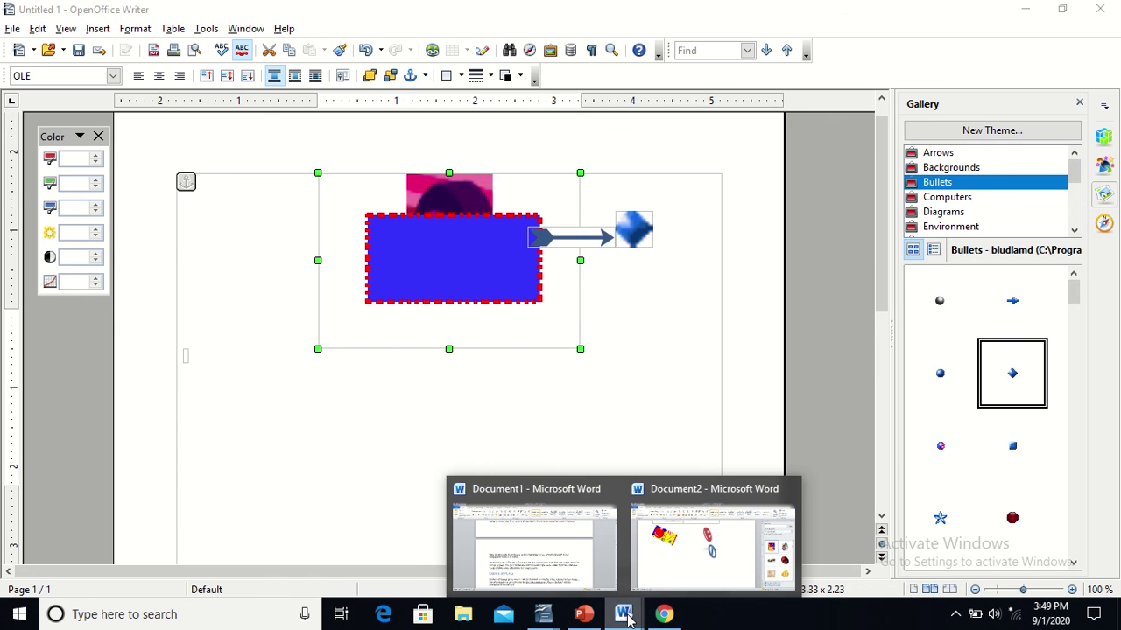
key("alt+Tab")
key("alt+Tab")
key("alt+Tab")
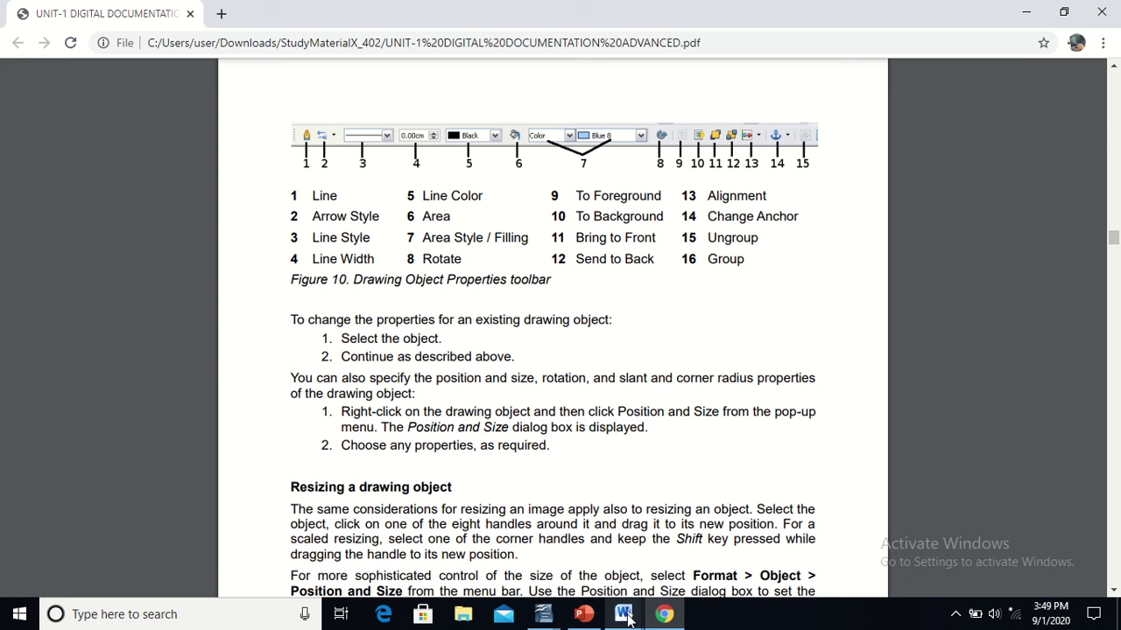
key("Down")
key("Down")
key("Down")
key("Down")
key("Down")
key("Down")
key("Down")
key("Down")
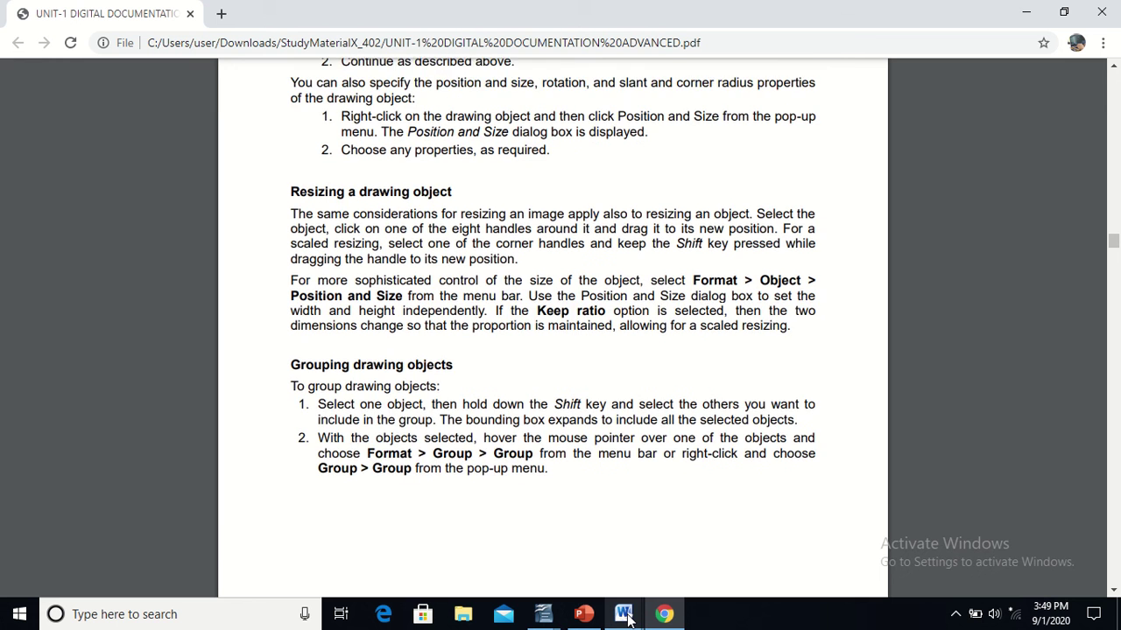
key("Down")
key("Down")
key("Down")
key("Down")
key("Down")
key("Down")
key("Down")
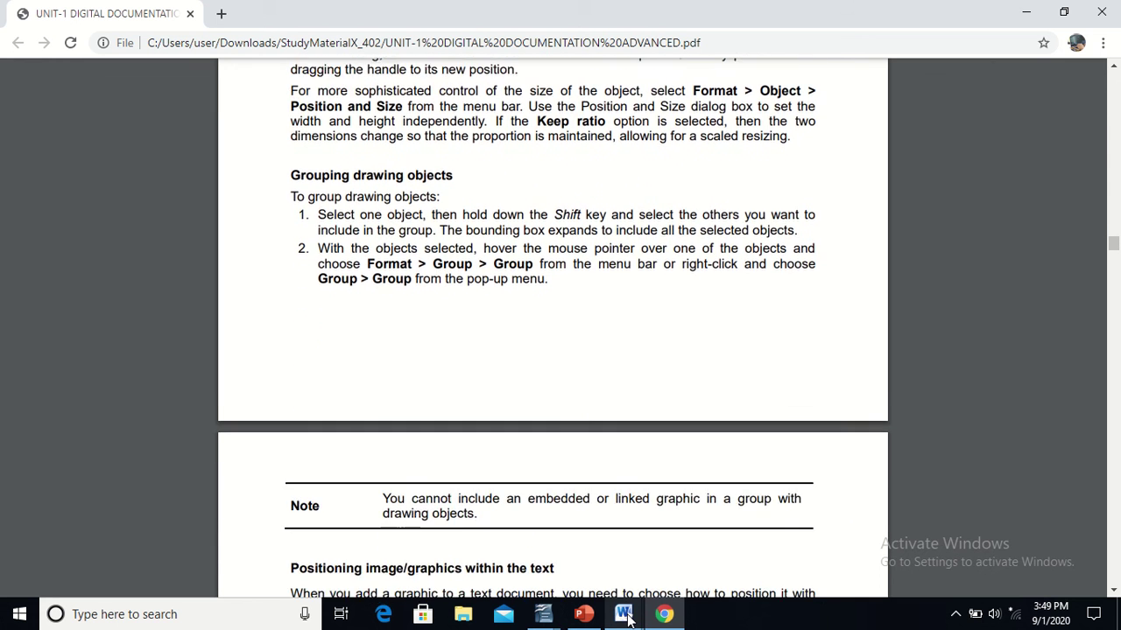
Read the note on grouping graphics and the section on positioning images and graphics within the text.
key("Down")
key("Down")
key("Down")
key("Down")
key("Down")
key("Down")
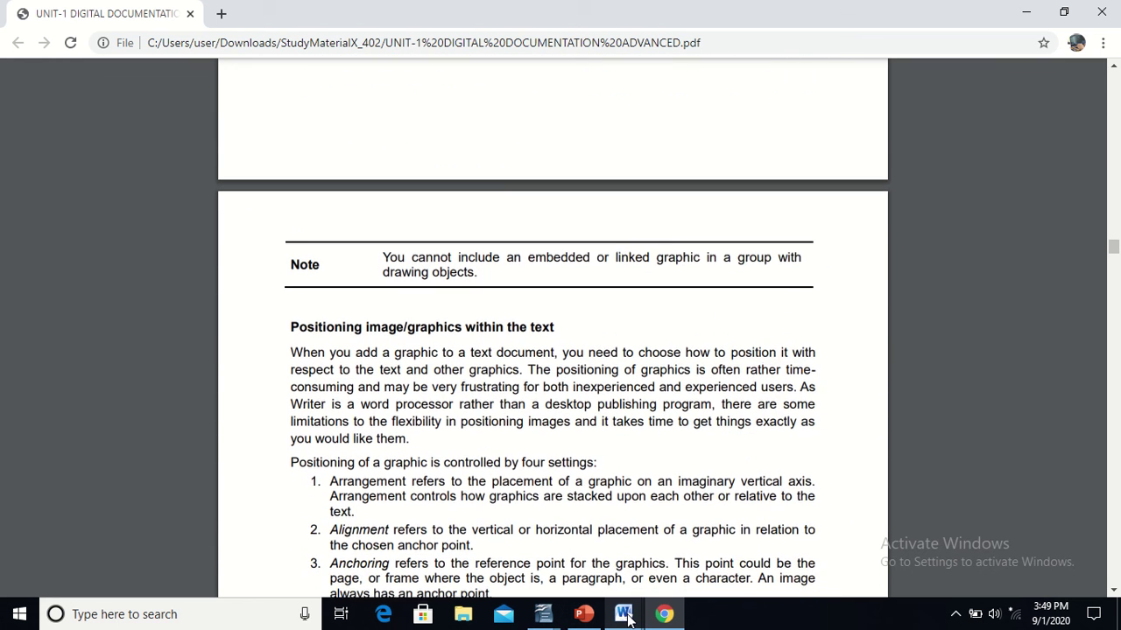
key("Down")
key("Down")
key("Down")
key("Down")
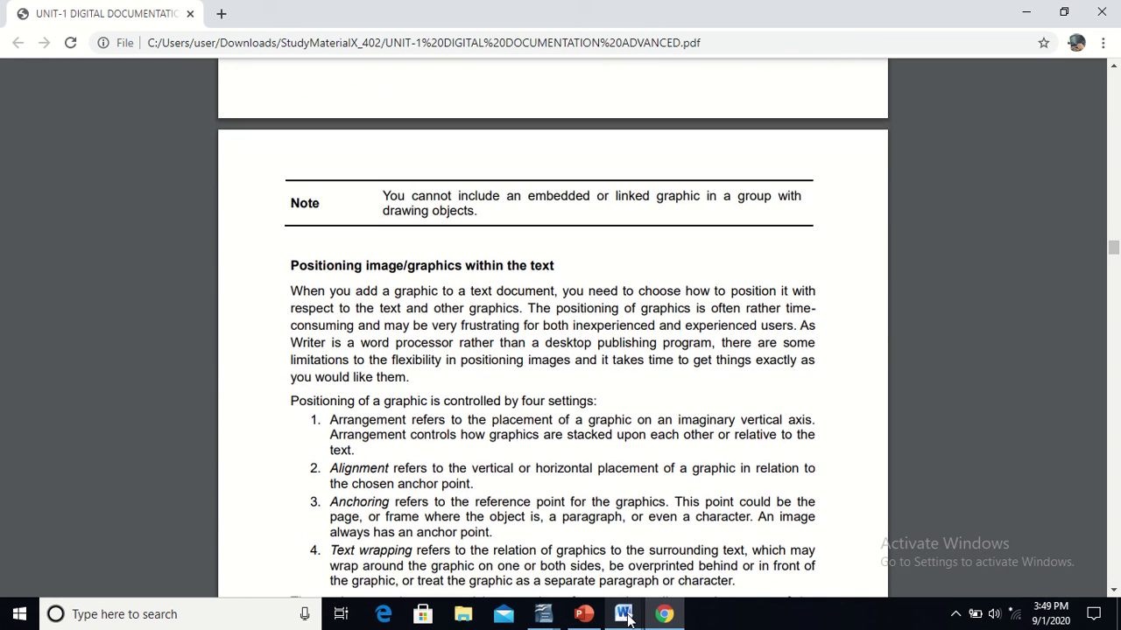
key("Down")
key("Down")
key("Down")
key("Down")
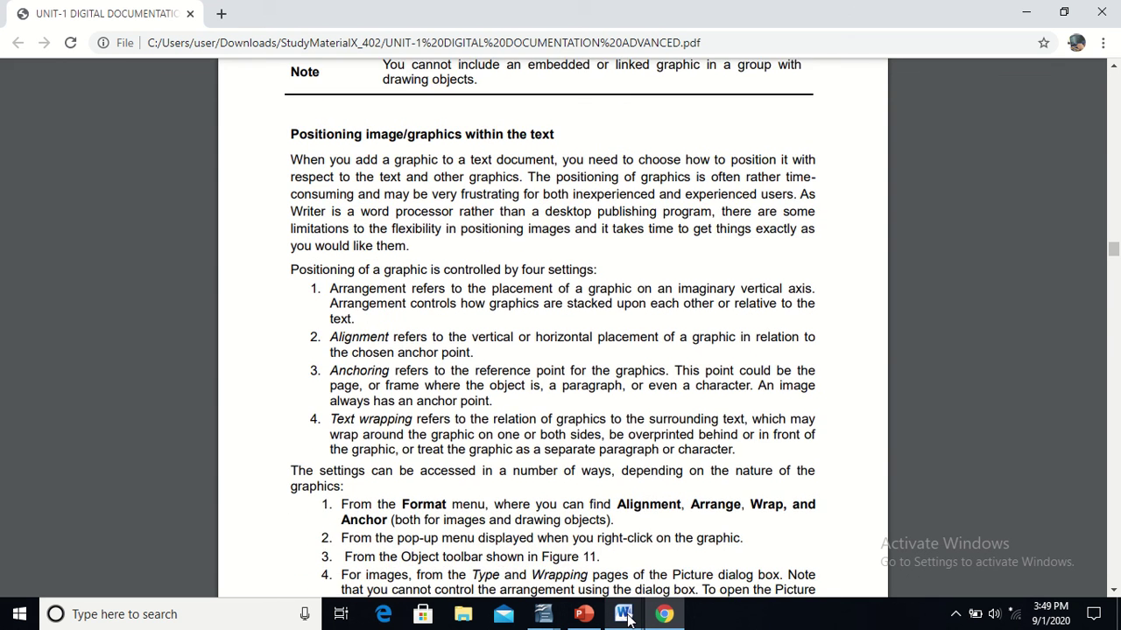
key("Down")
key("Down")
key("Down")
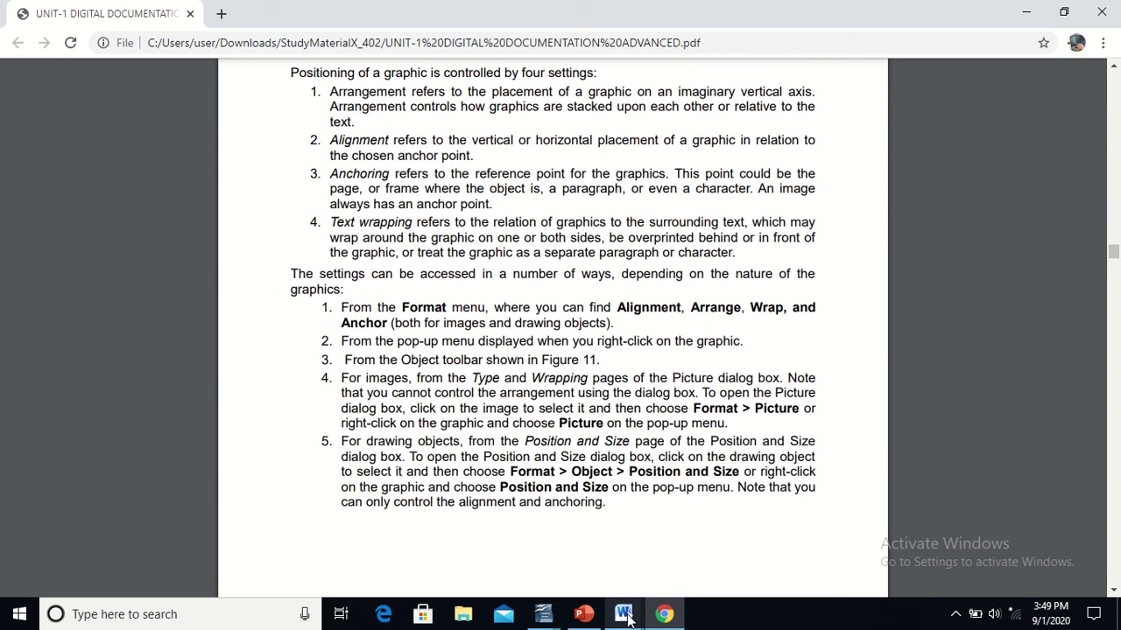
Review the end of the positioning section and the Object toolbar legend in Figure 11.
key("Down")
key("Down")
key("Down")
key("Down")
key("Down")
key("Down")
key("Down")
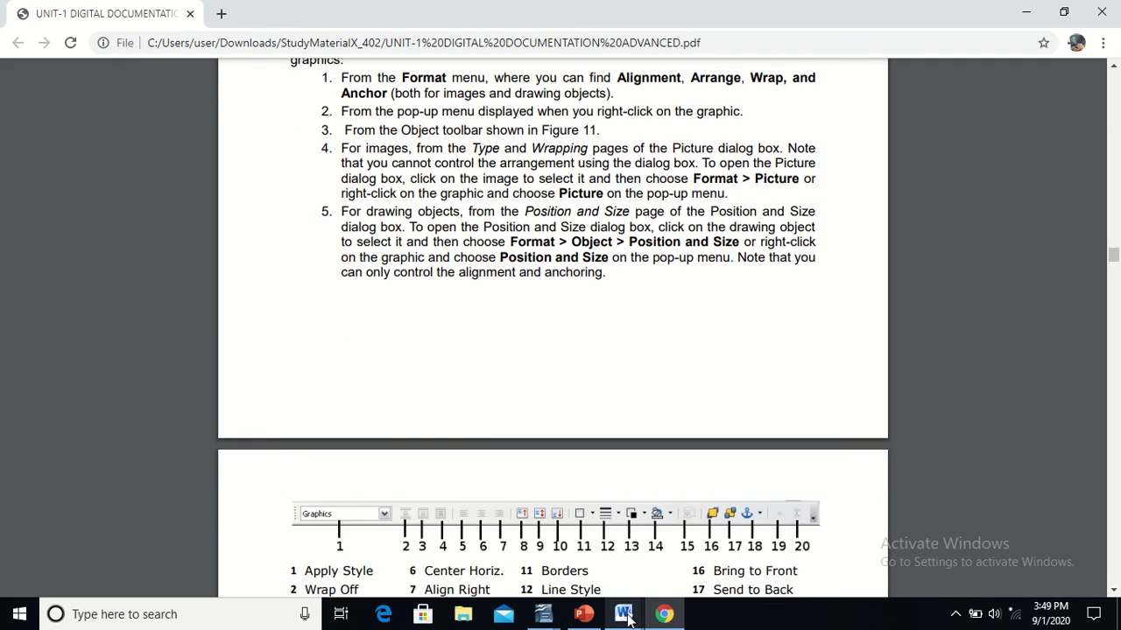
key("Down")
key("Down")
key("Down")
key("Down")
key("Down")
key("Down")
key("Down")
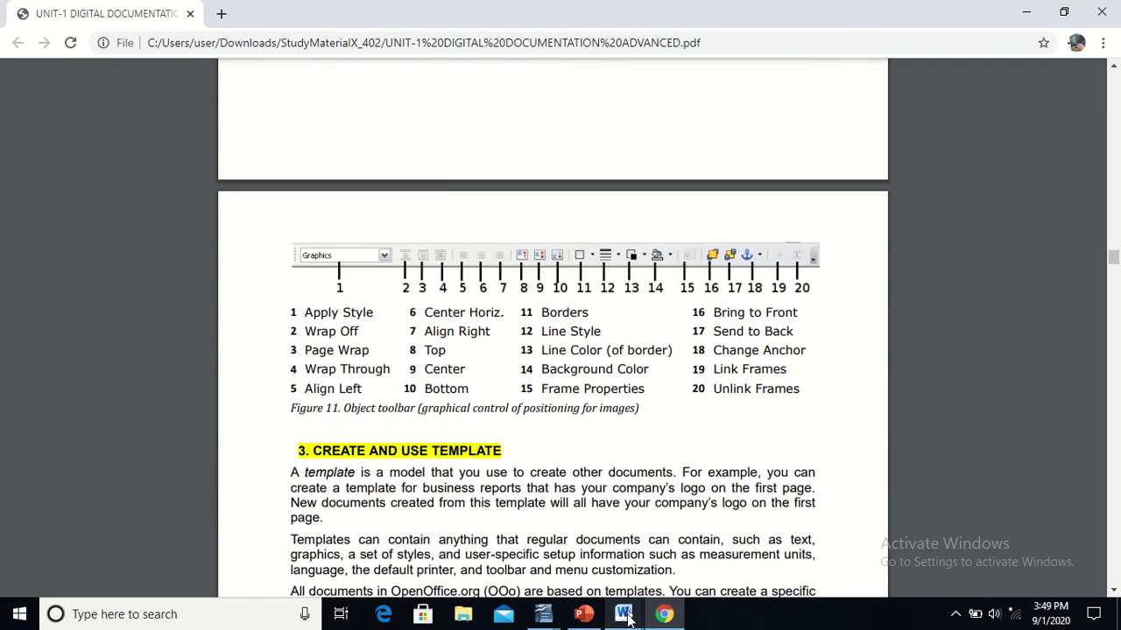
key("Up")
key("Up")
key("Up")
key("Up")
key("Up")
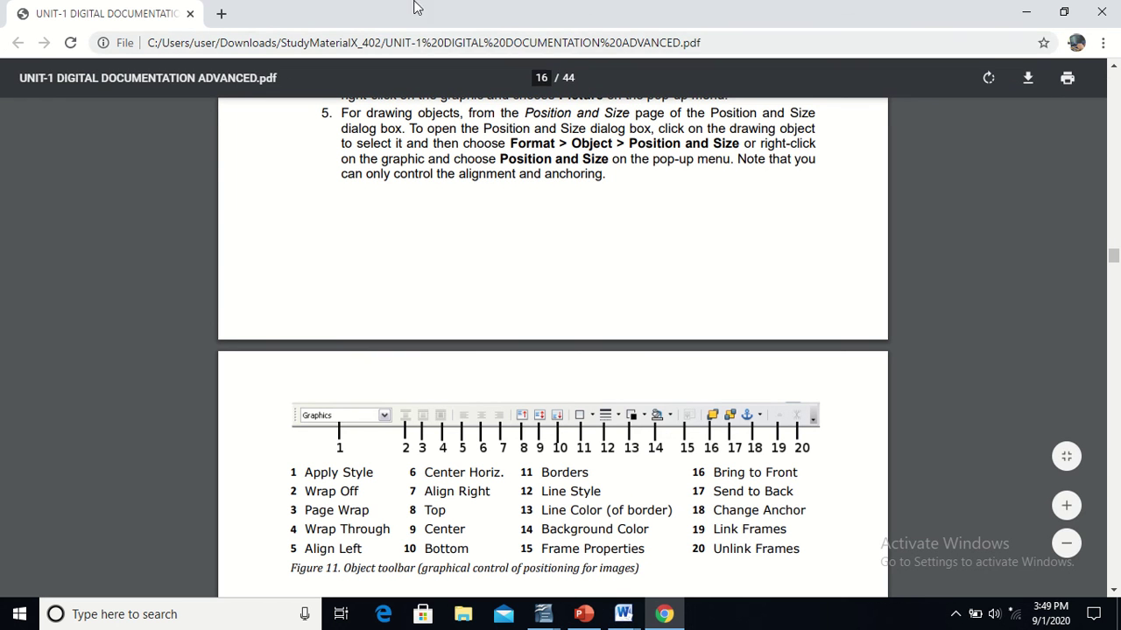
mouse_move(538, 13)
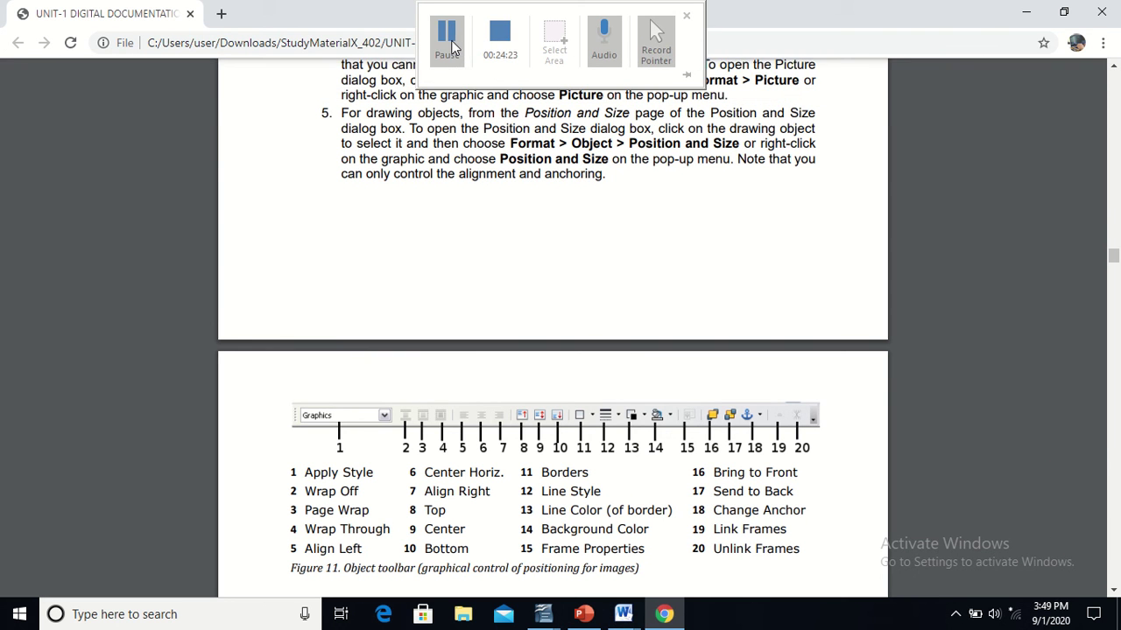